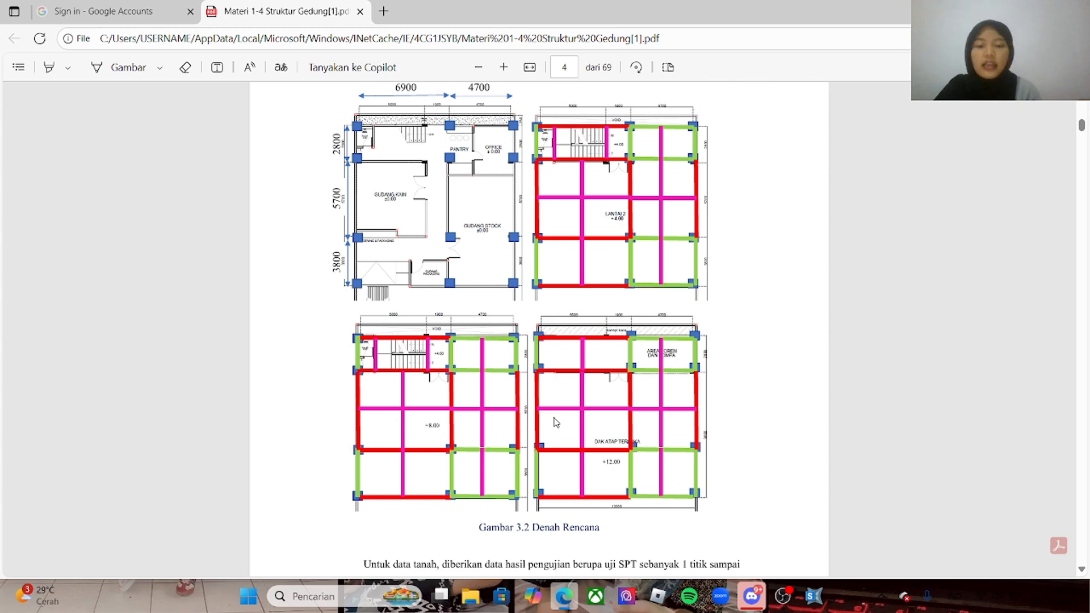
- Switch to SAP2000 and start a new model from the 3D Frames template
scroll(556, 422, up, 1)
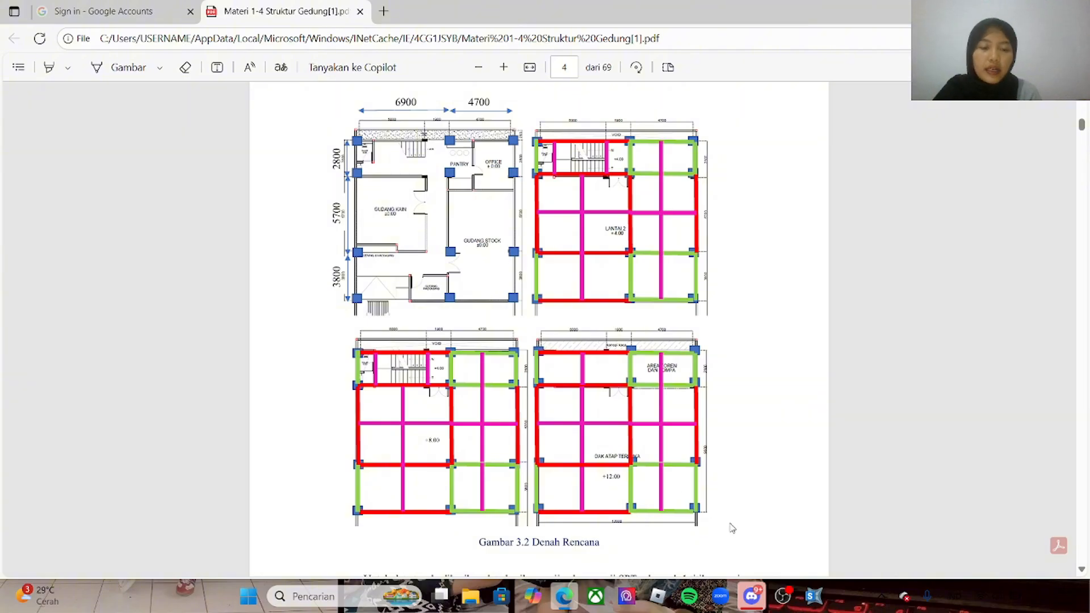
click(819, 598)
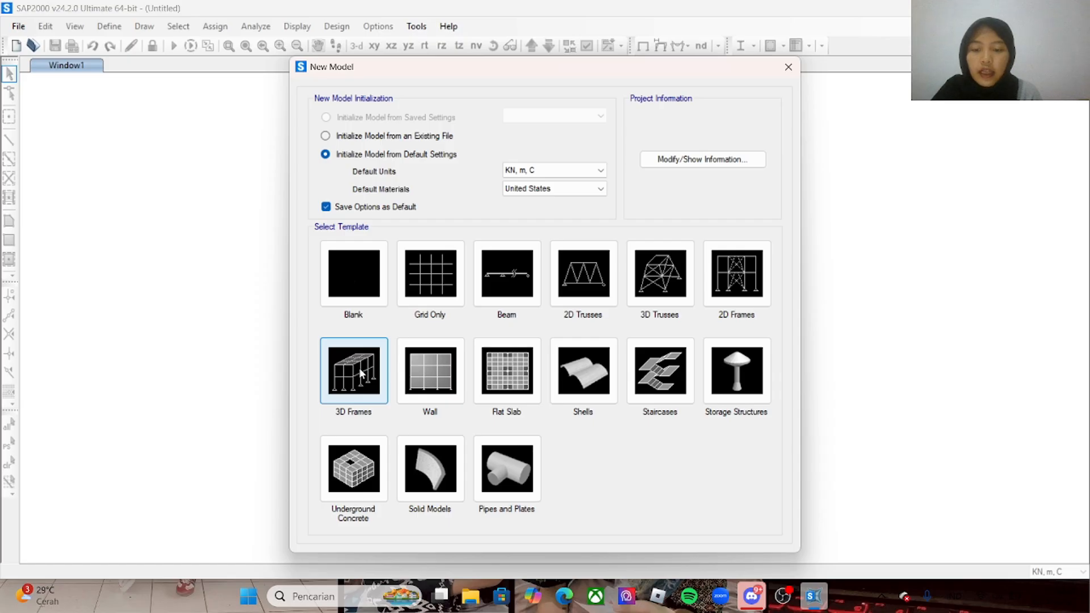
click(362, 374)
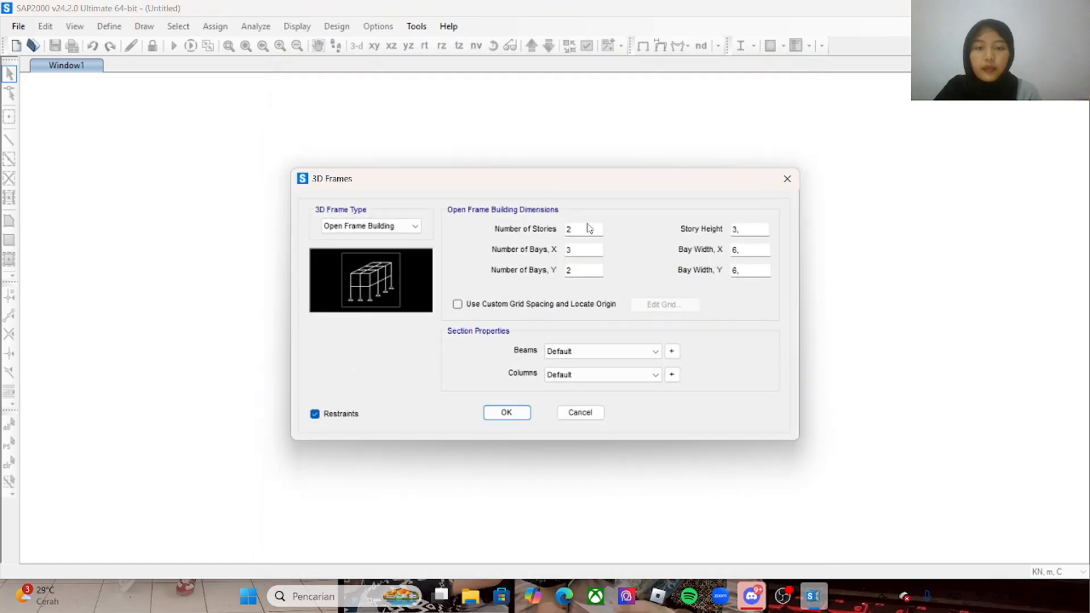
- Set the open frame building to 3 stories, 2 bays in X and 3 bays in Y
click(581, 229)
key(BackSpace)
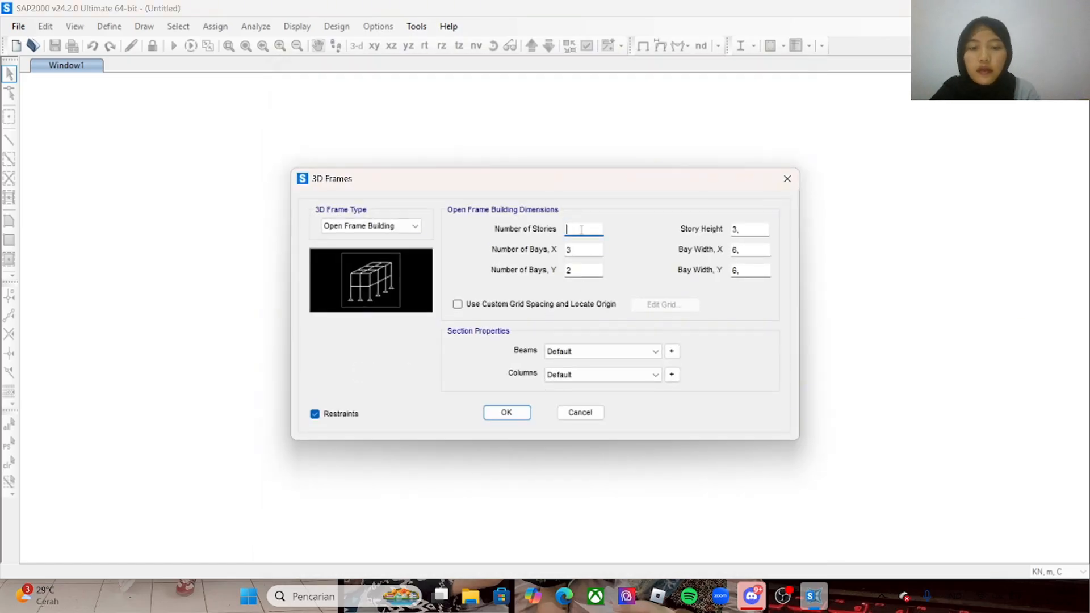
text(3)
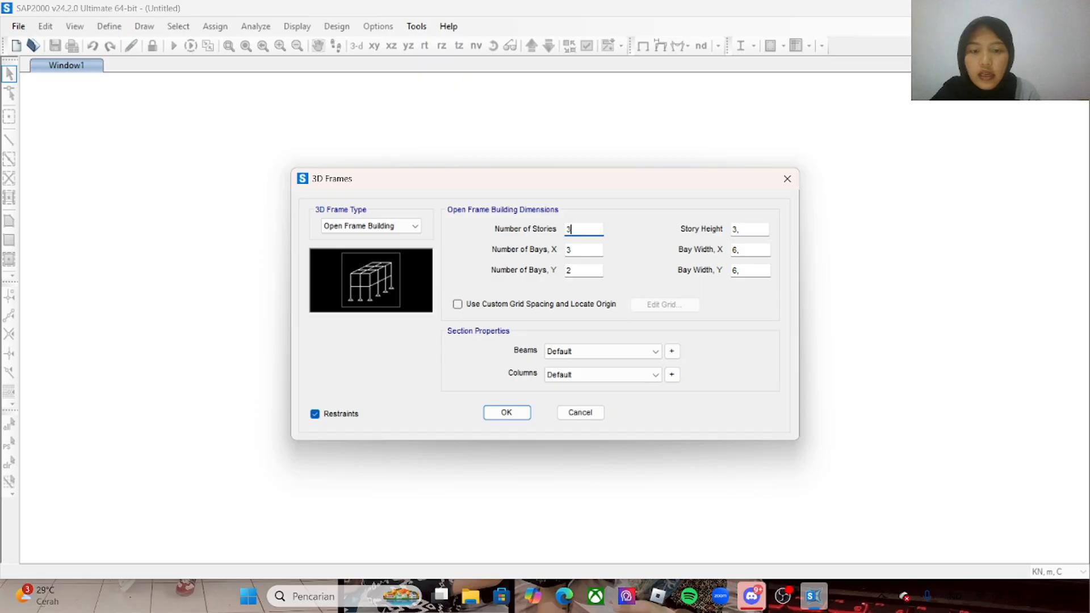
click(582, 248)
key(BackSpace)
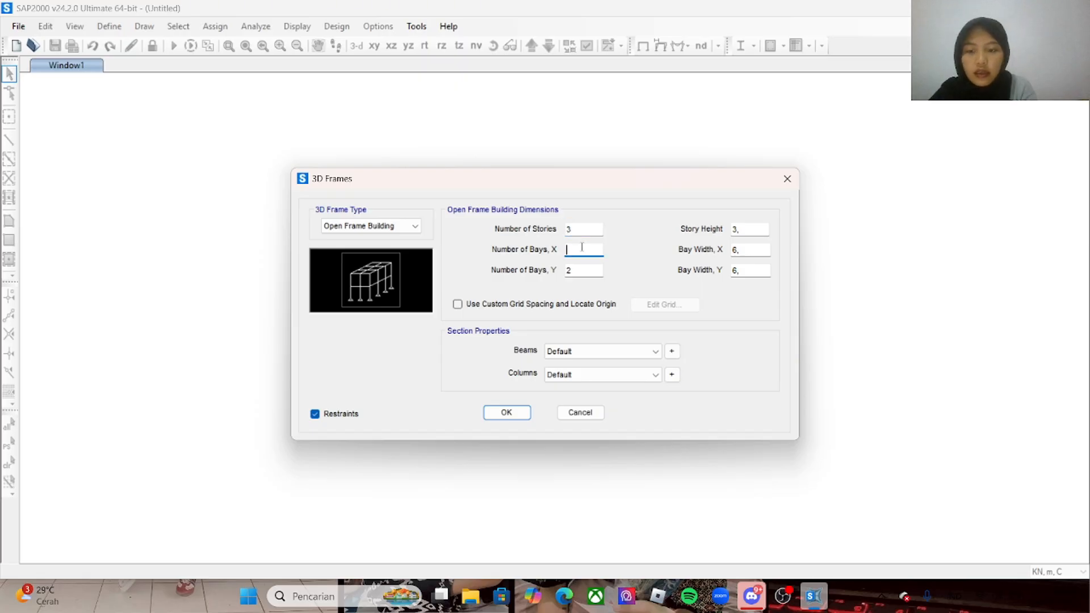
text(2)
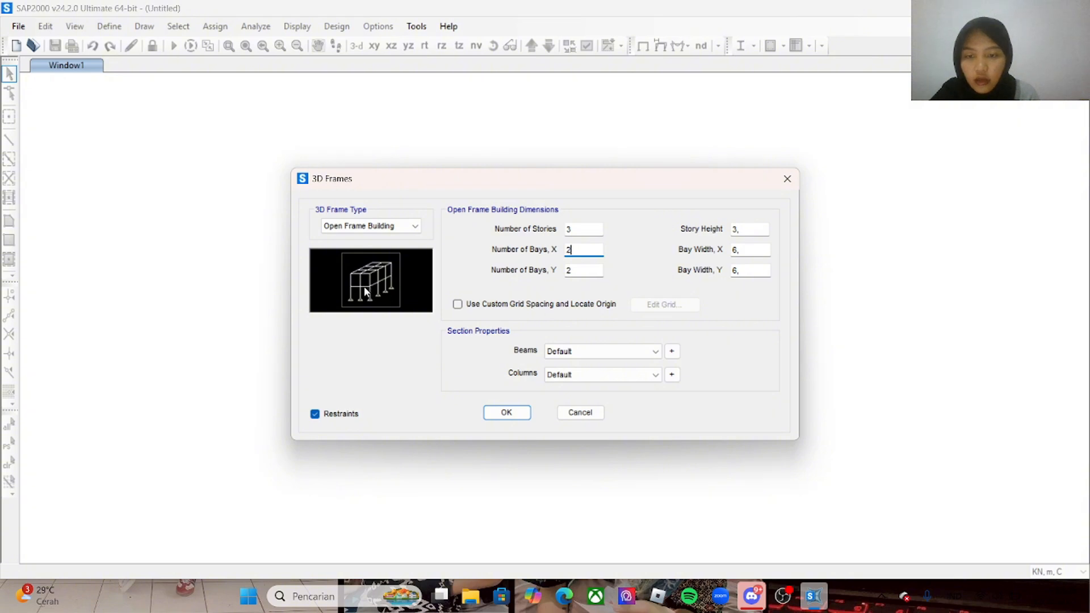
click(575, 272)
key(BackSpace)
text(3)
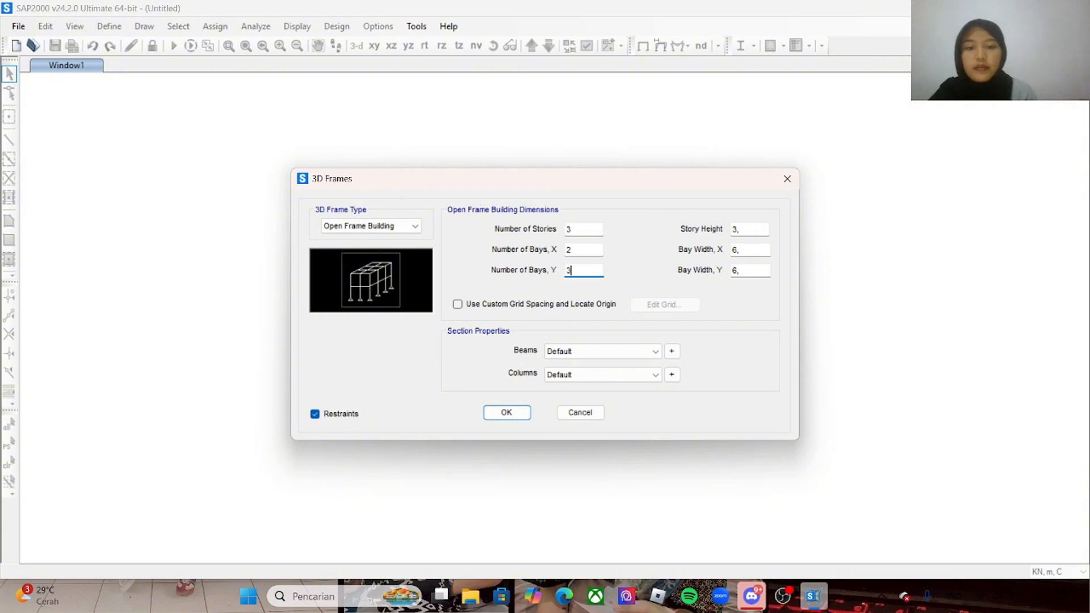
- Set the story height to 4 m and the X bay width to 5 m, and create the frame
click(744, 229)
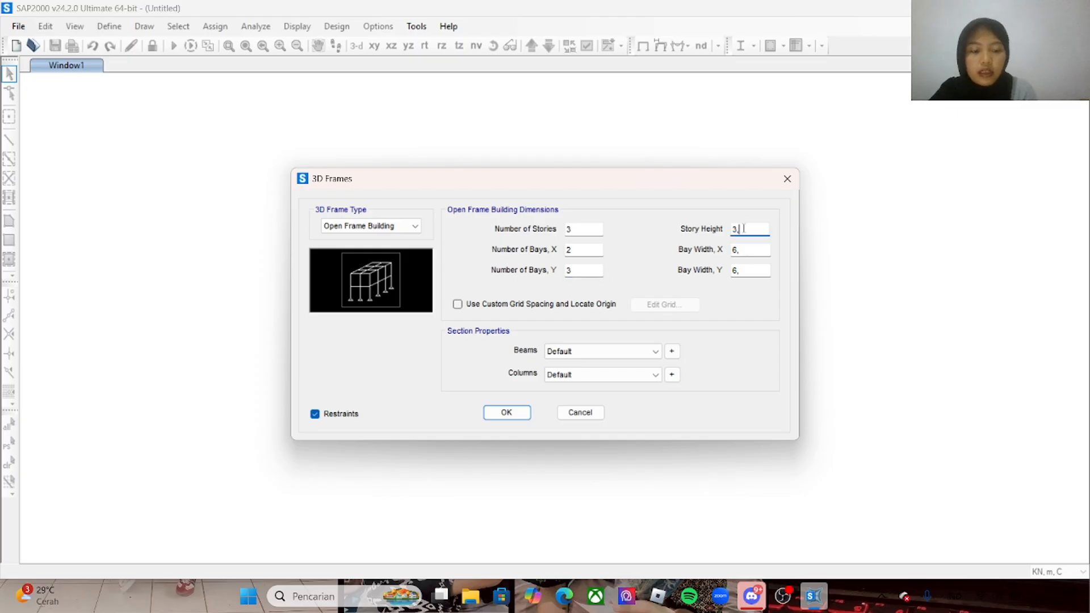
key(BackSpace)
key(BackSpace)
text(4)
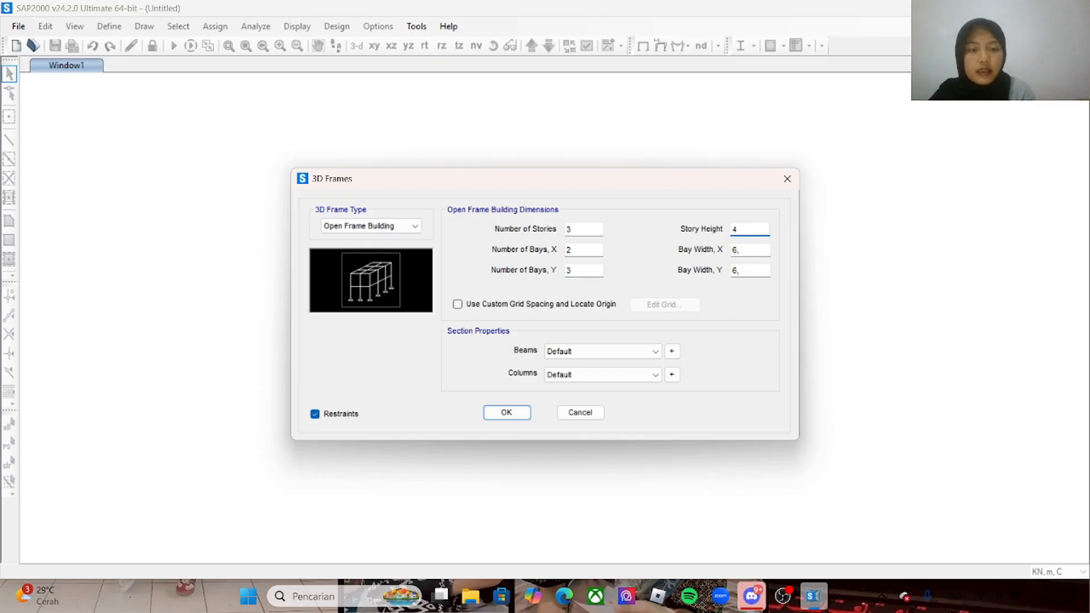
click(750, 251)
key(BackSpace)
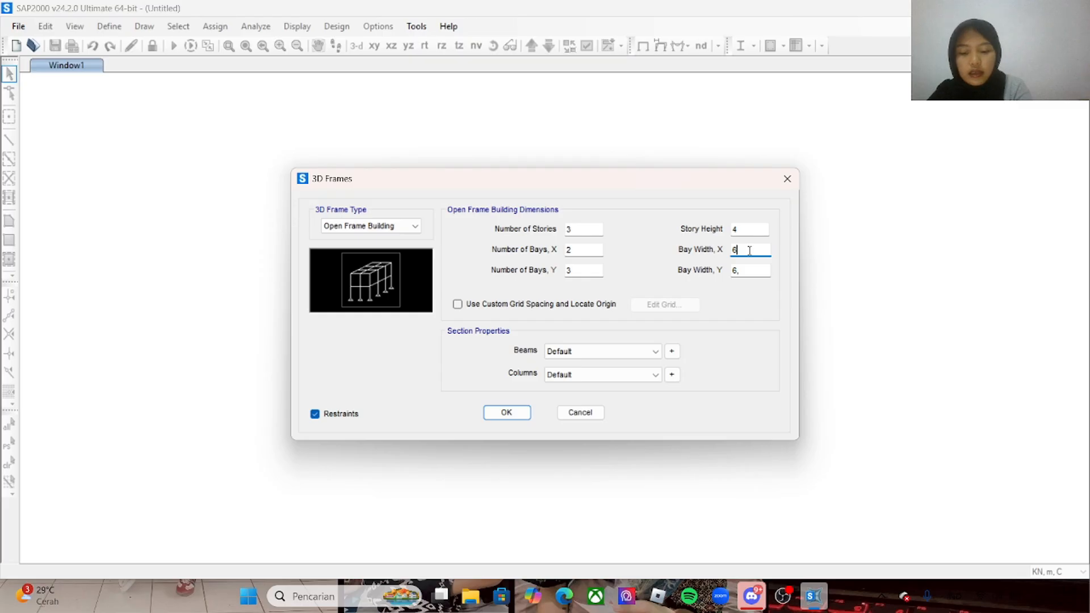
text(5)
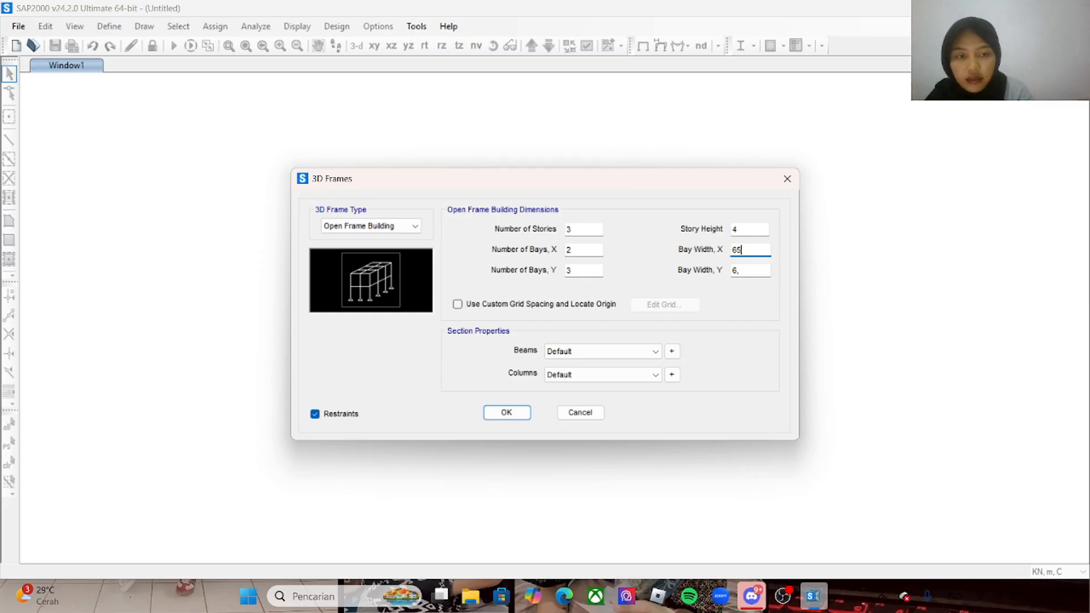
key(BackSpace)
key(BackSpace)
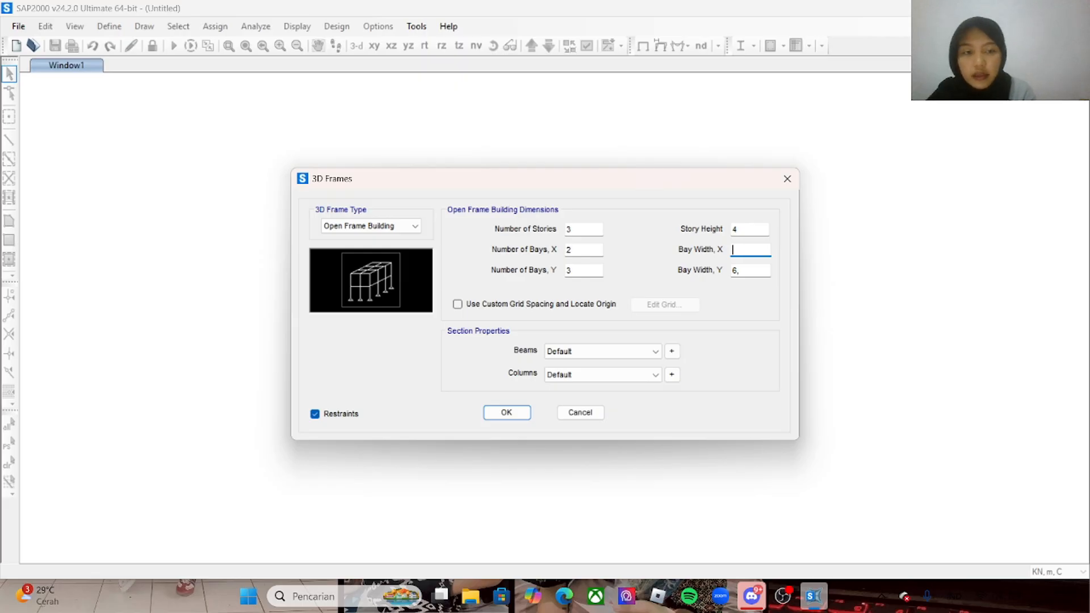
text(5)
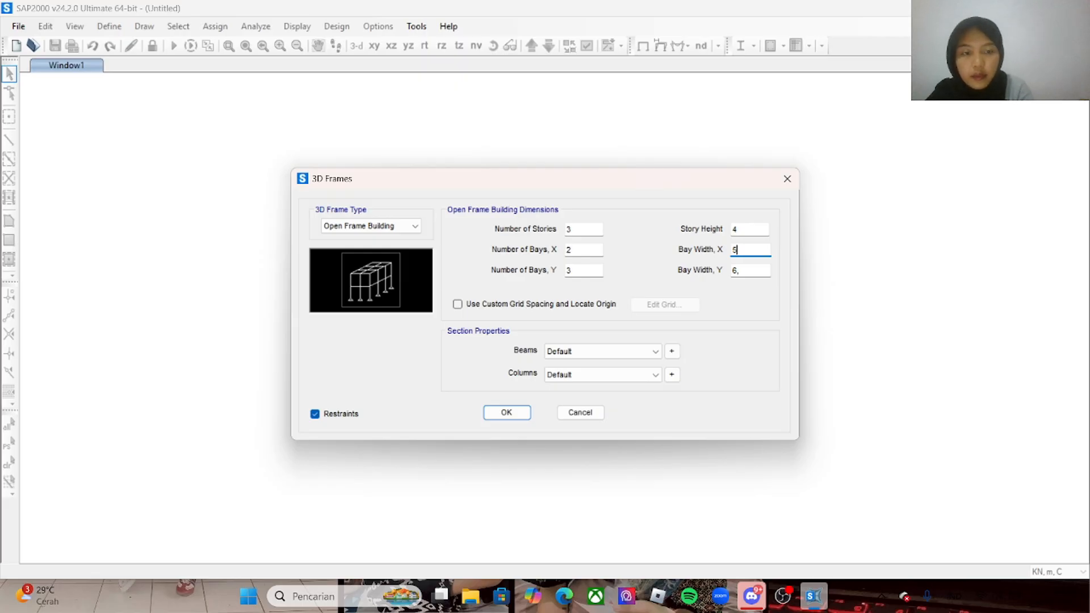
click(508, 413)
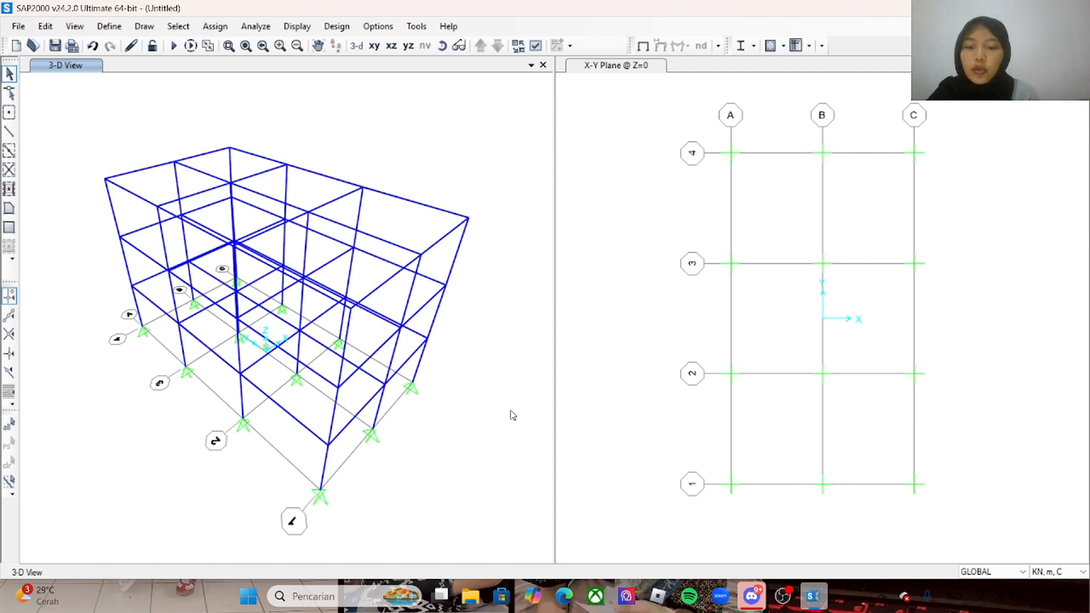
- Add a copy of the 4000Psi concrete material with both its name and grade set to 30 Mpa
click(110, 28)
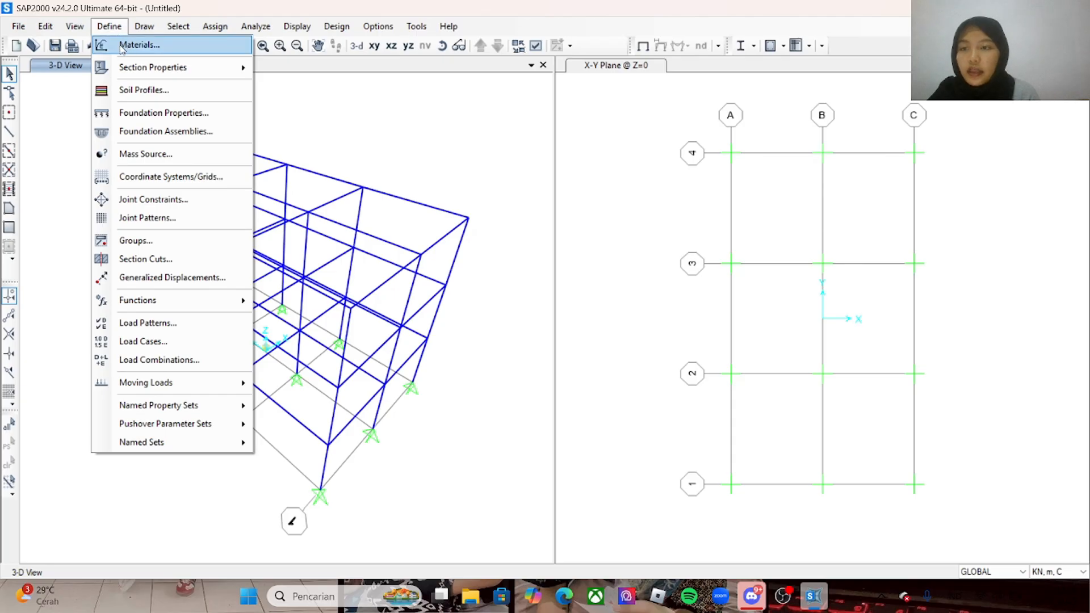
click(122, 47)
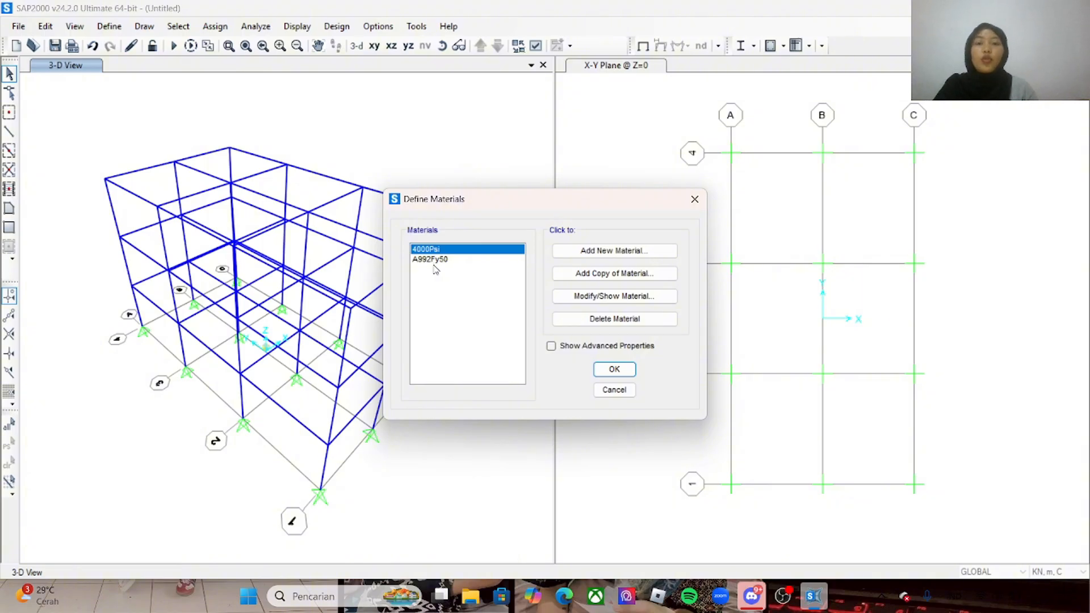
click(616, 274)
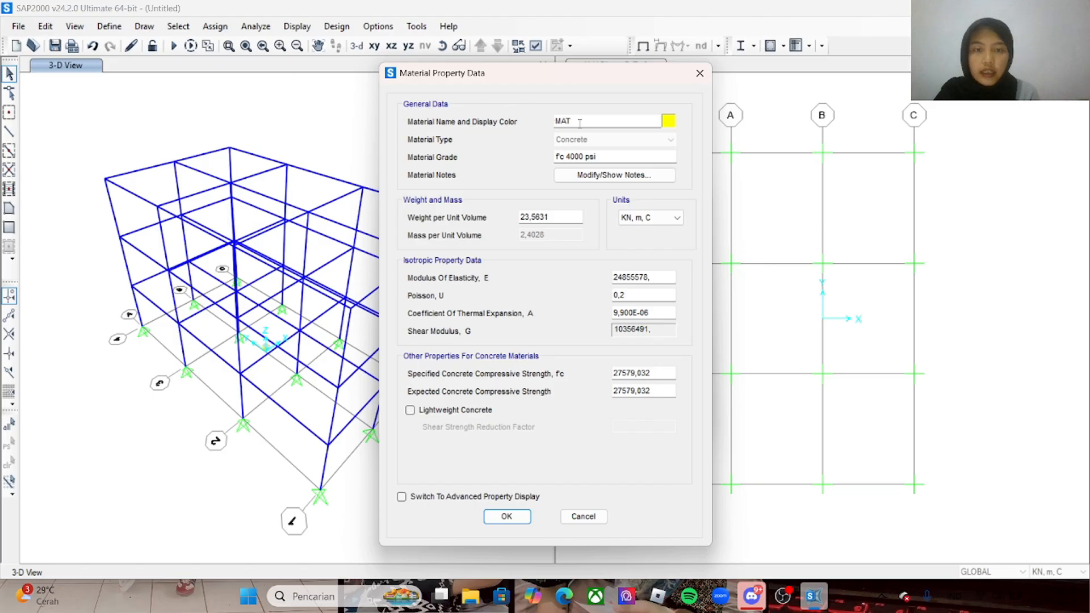
drag(575, 121, 555, 121)
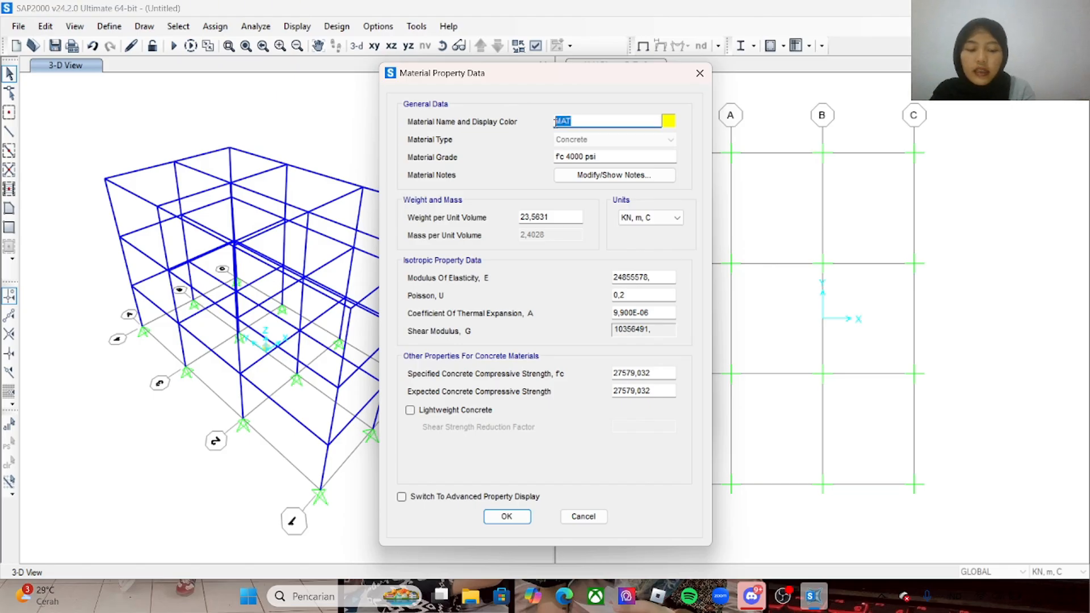
text(30 Mpa)
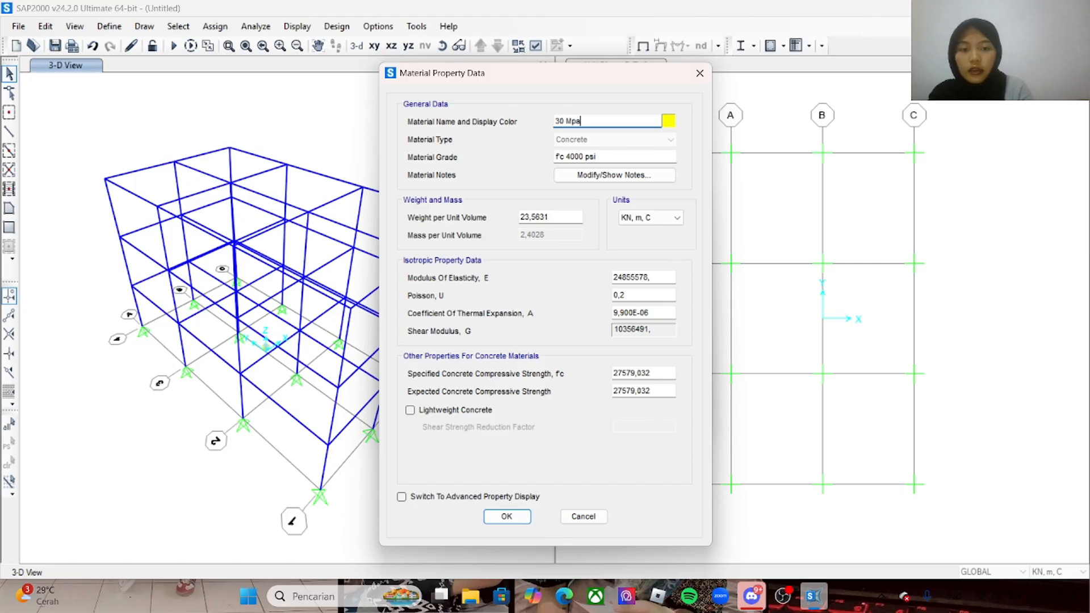
click(609, 158)
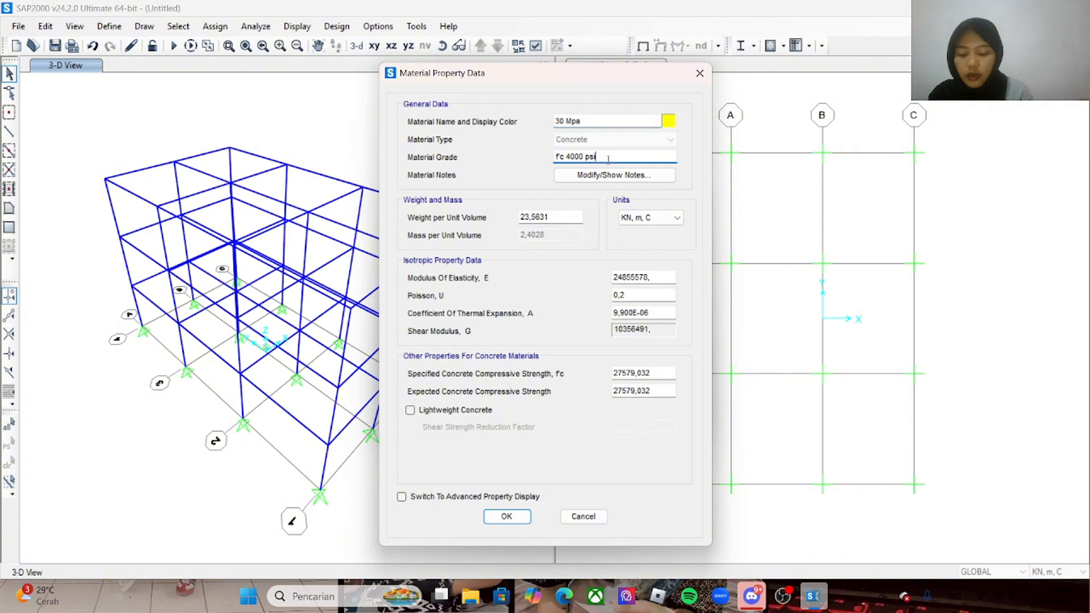
drag(609, 159, 552, 161)
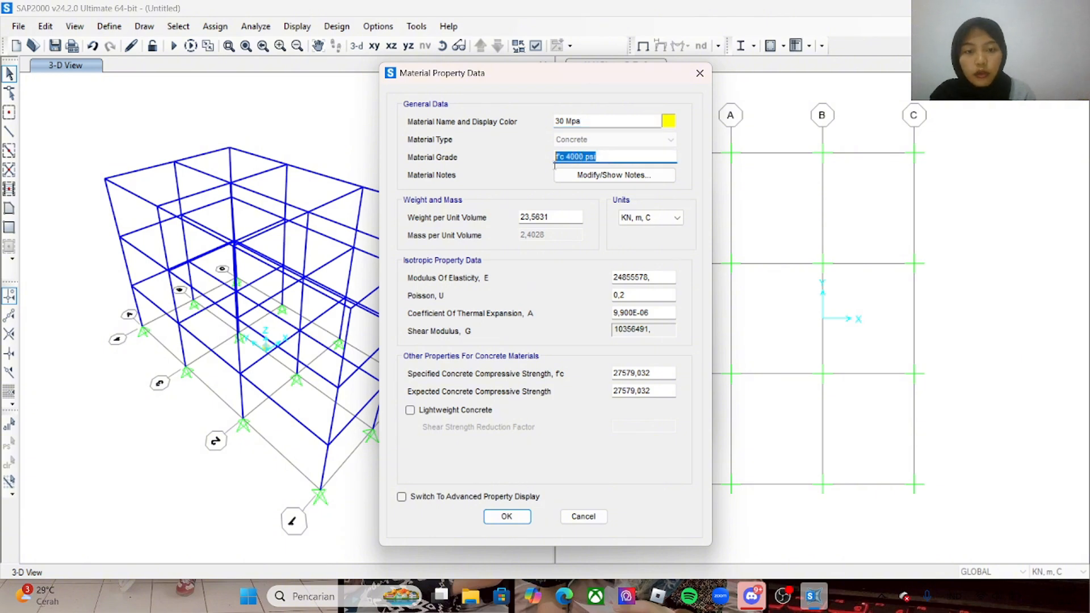
text(30 Mpa)
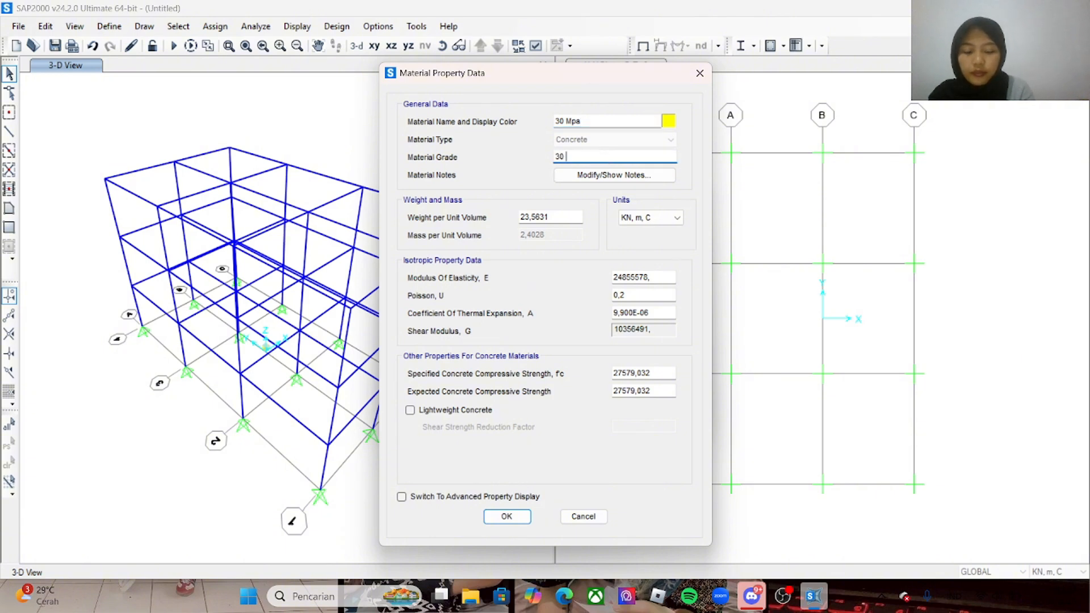
- Set the 30 Mpa material's units to N, mm, C and its display color to bright pink
click(636, 218)
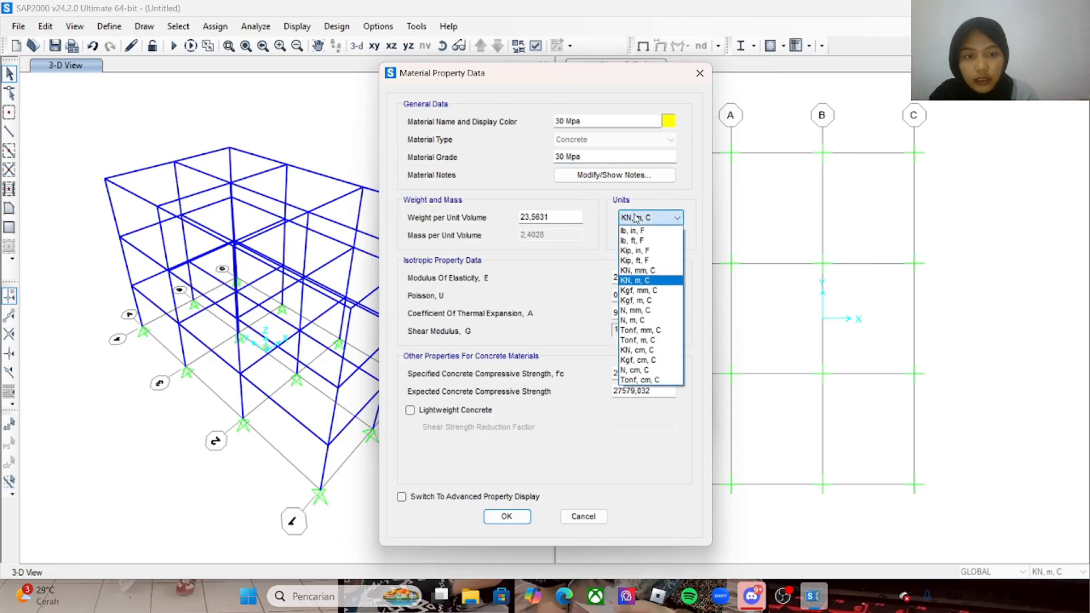
click(660, 312)
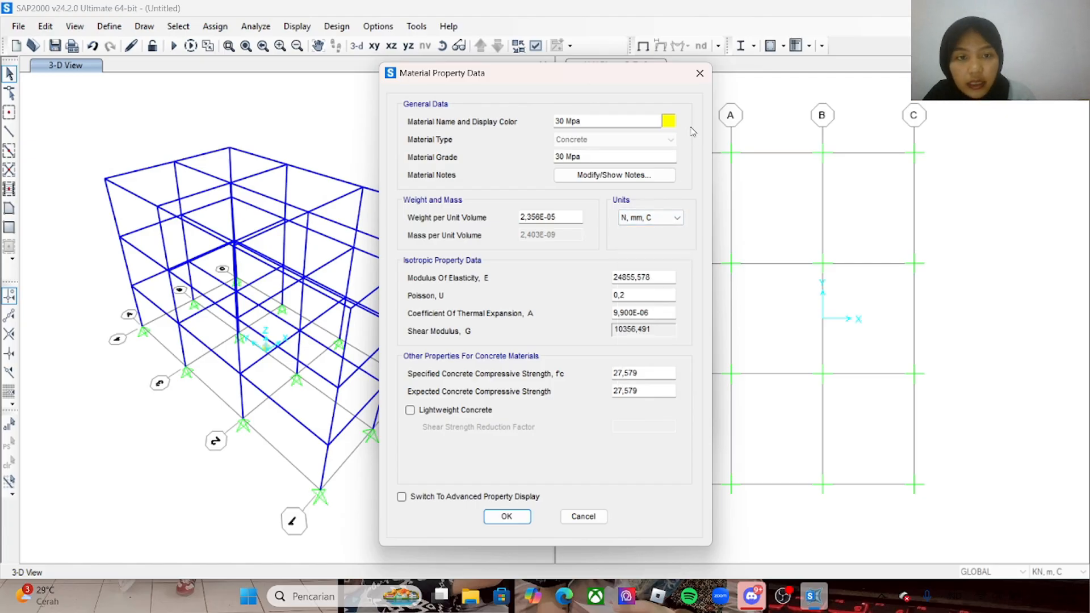
click(670, 125)
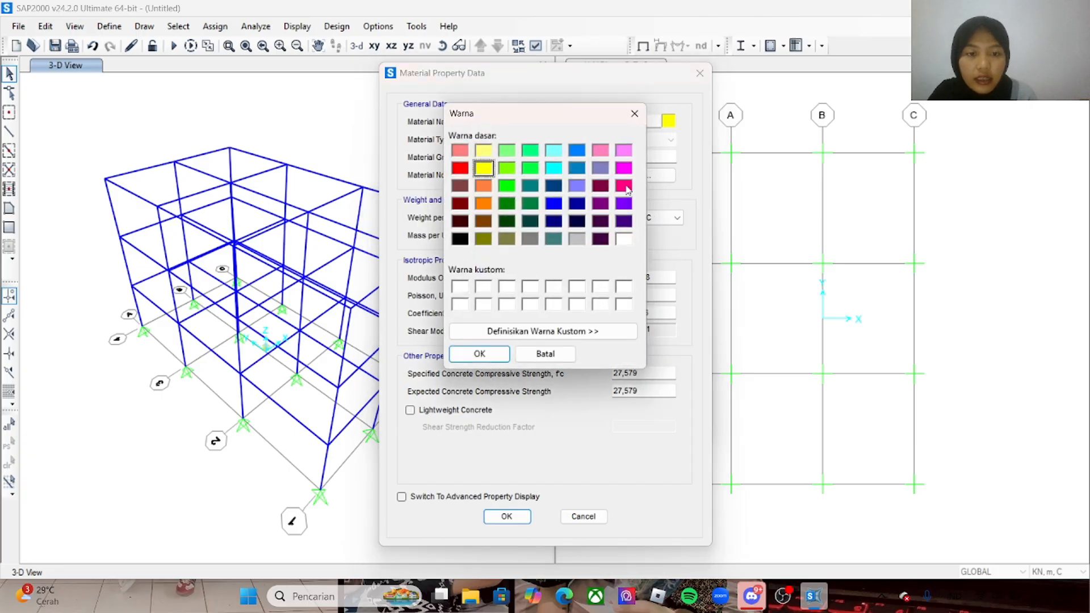
click(625, 185)
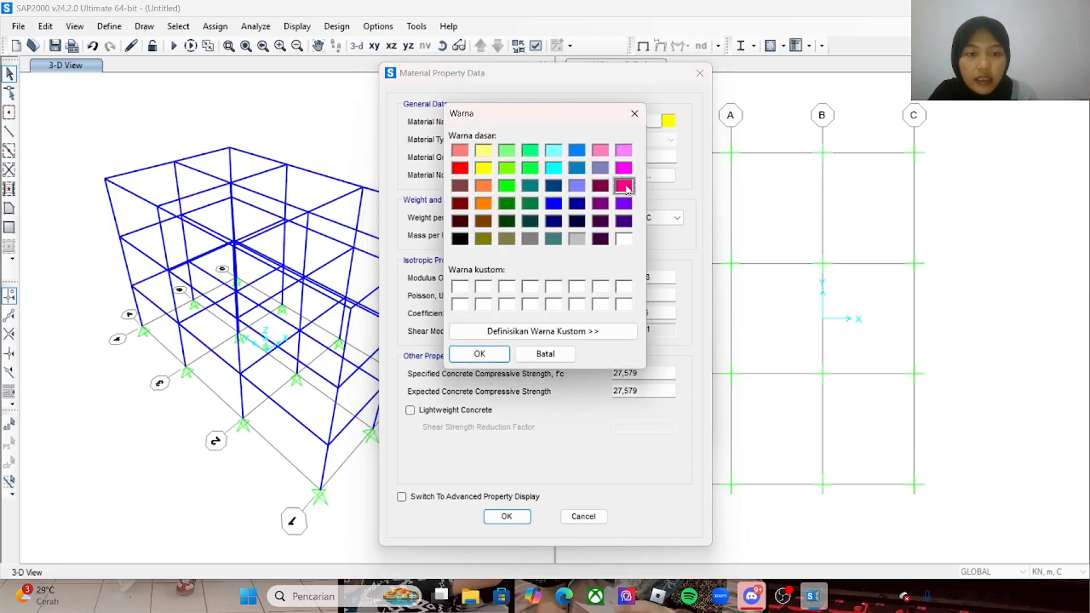
click(479, 354)
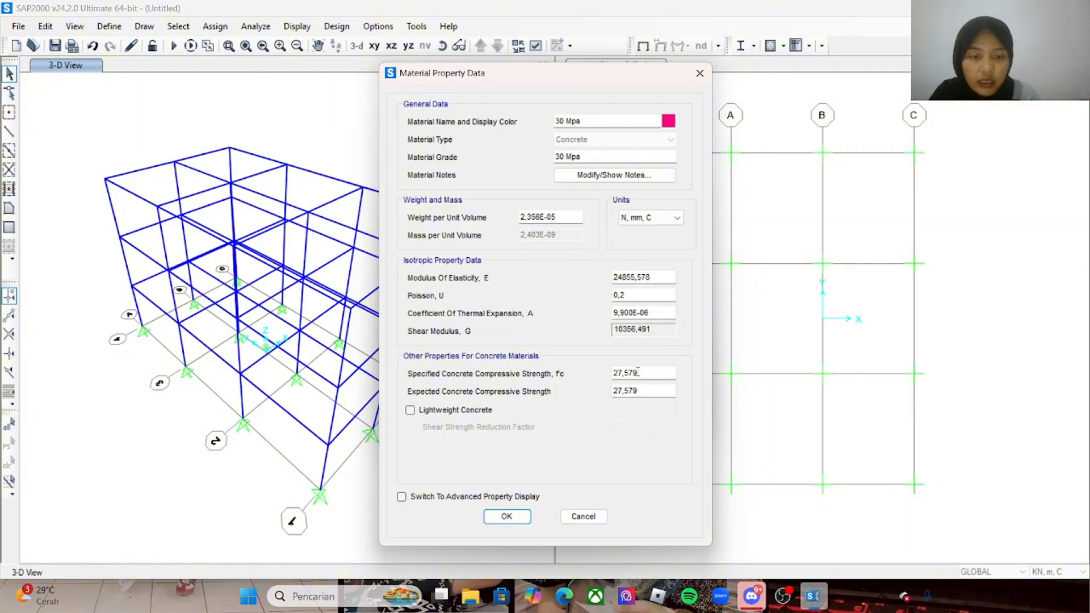
- Set both the specified and expected concrete compressive strengths to 30 N/mm²
drag(652, 373, 613, 373)
text(30)
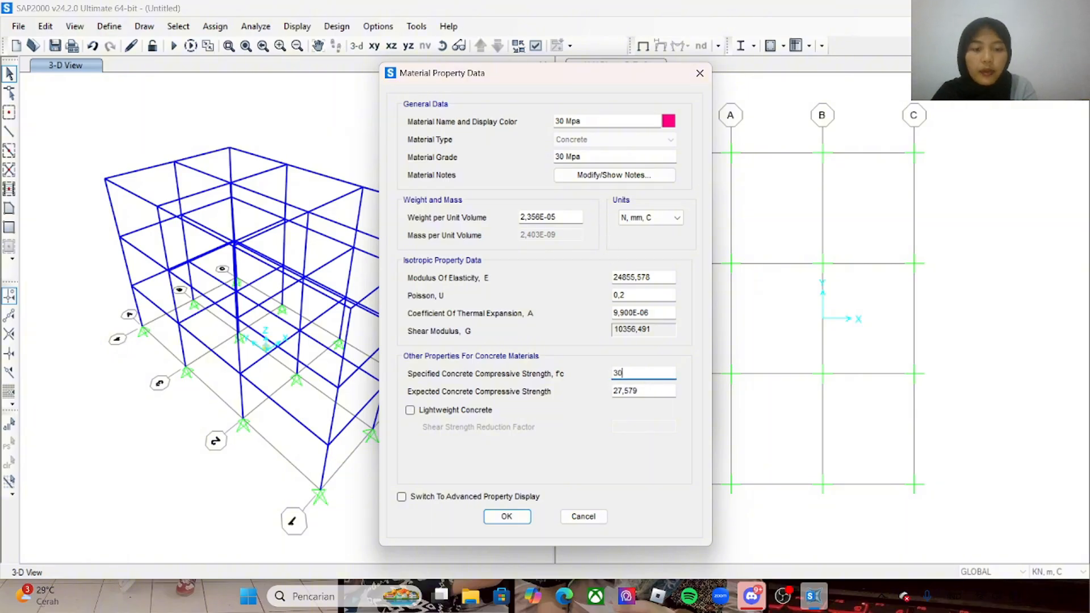
click(642, 392)
drag(643, 392, 593, 402)
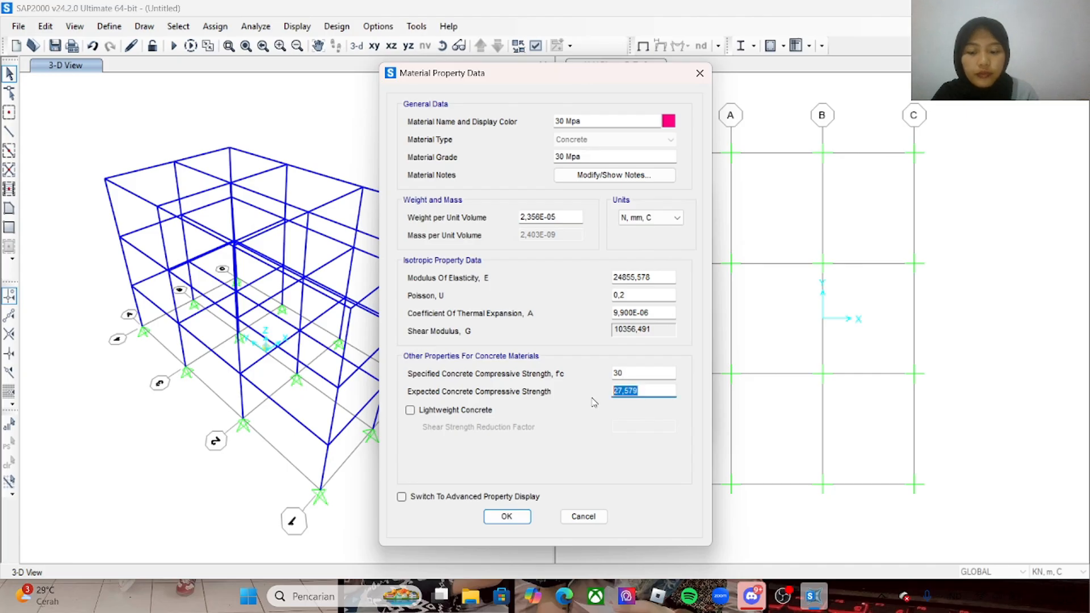
text(30)
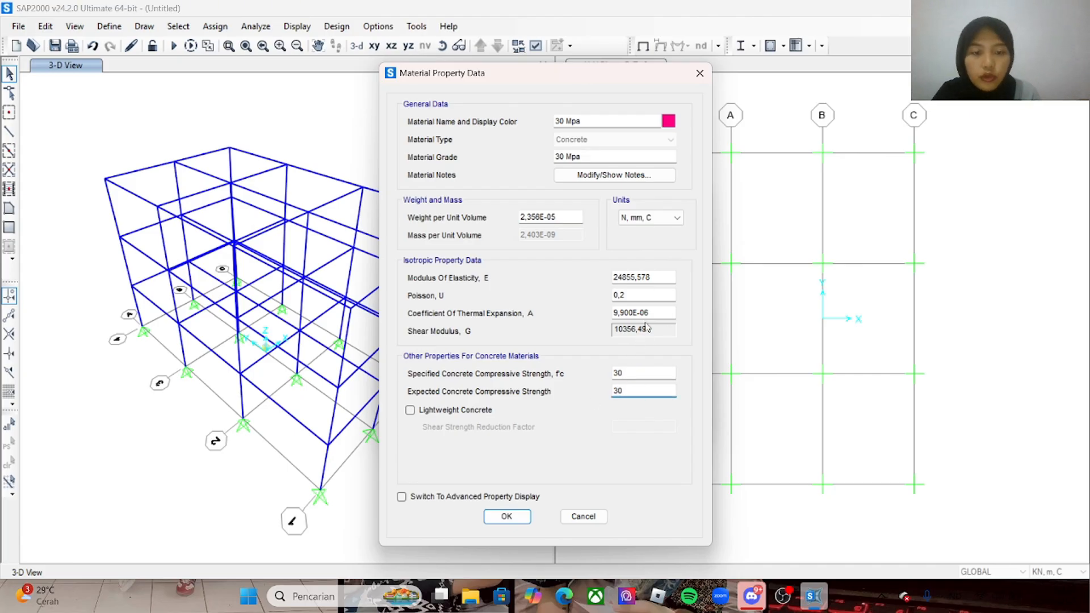
- Set the 30 Mpa material's modulus of elasticity to 23452,953 N/mm² and save the material
click(658, 278)
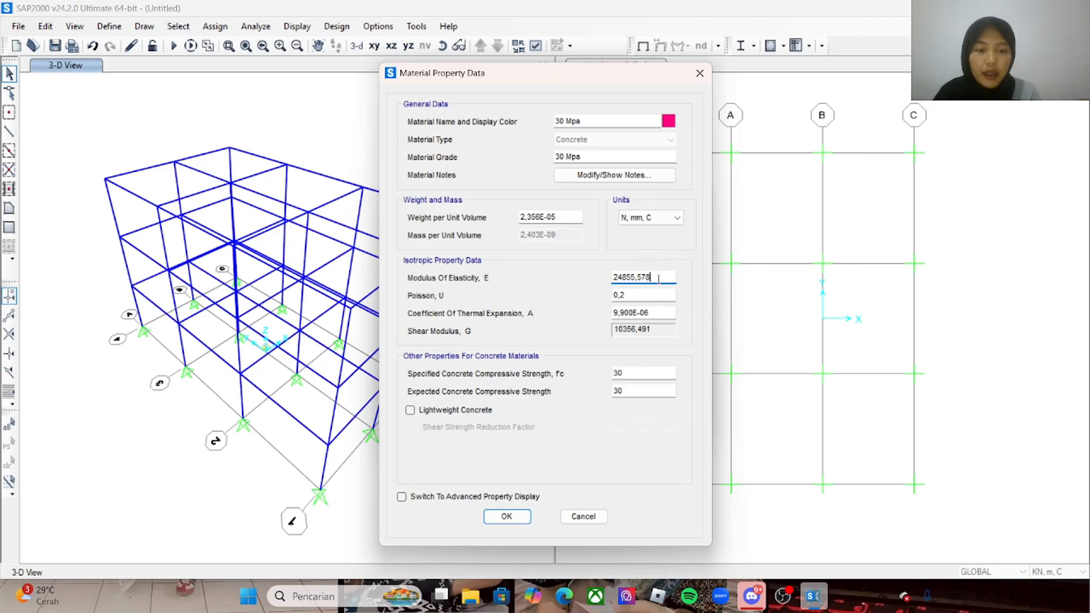
drag(659, 278, 607, 288)
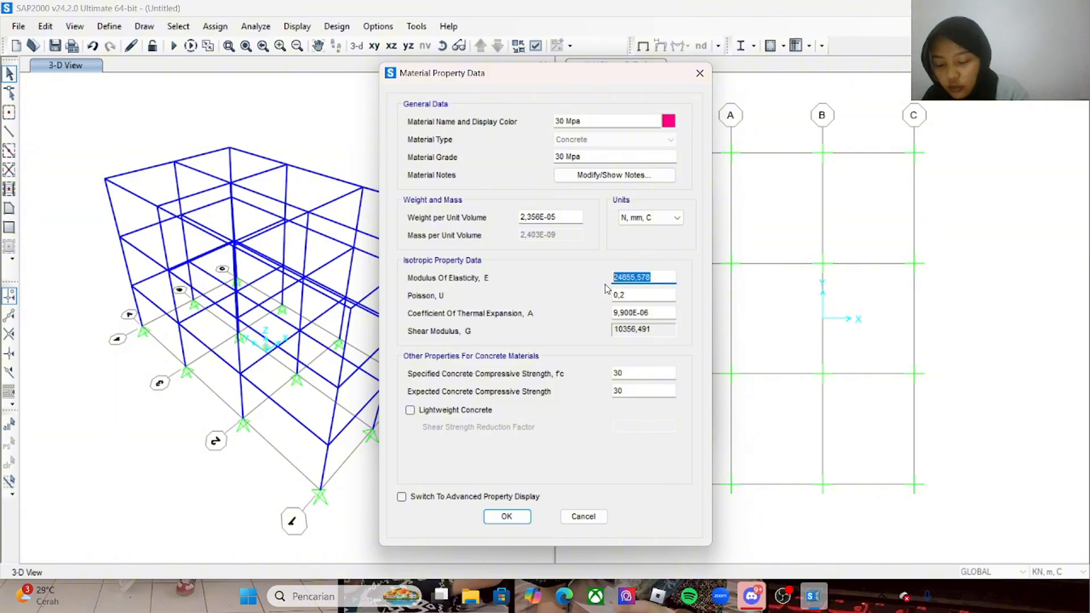
text(2)
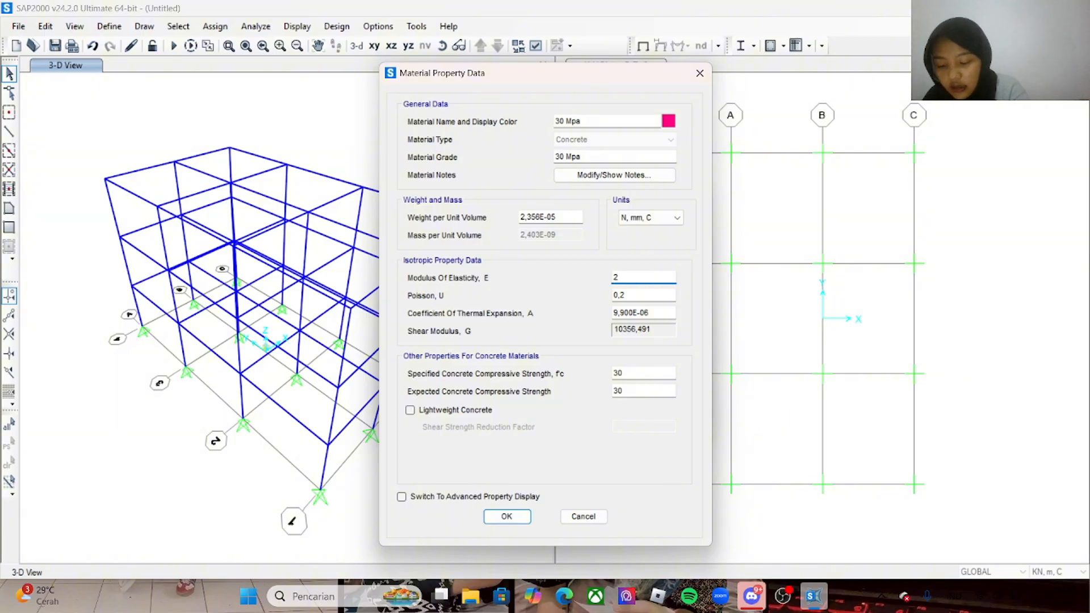
text(3)
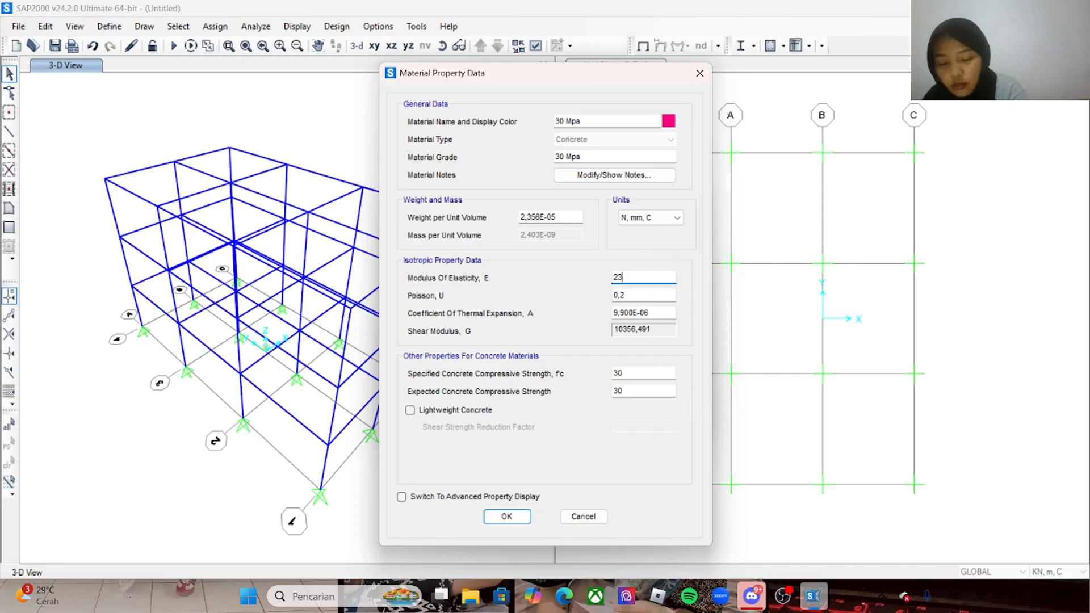
text(452)
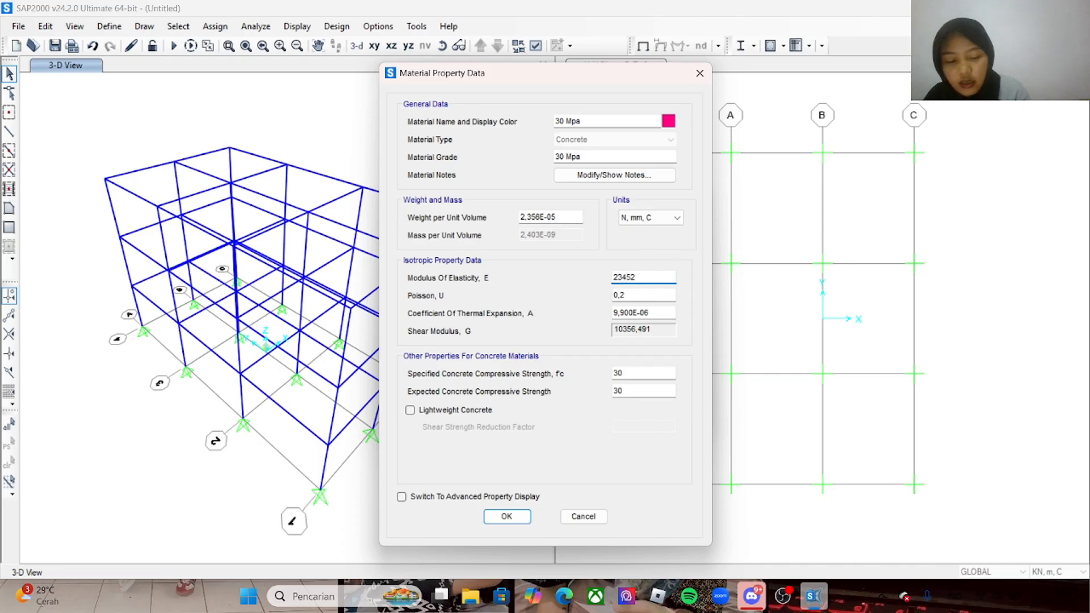
text(,953)
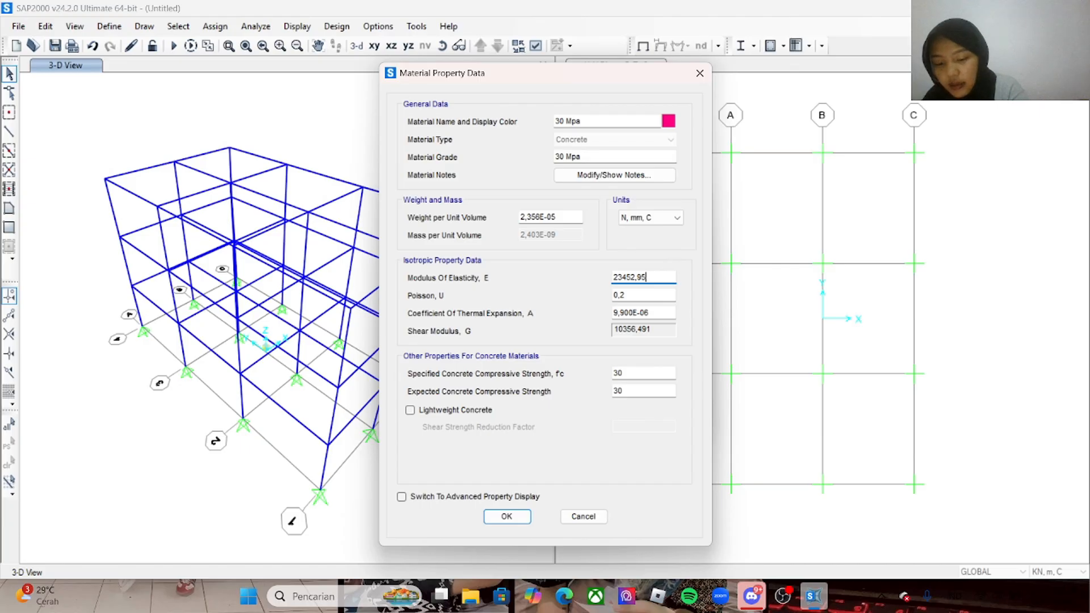
click(650, 295)
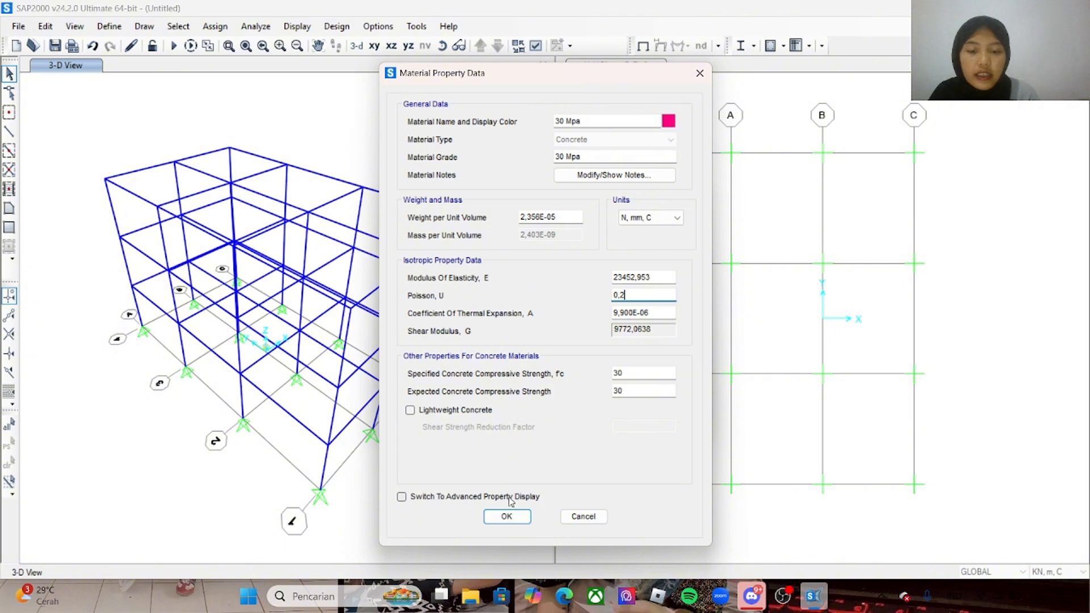
click(518, 517)
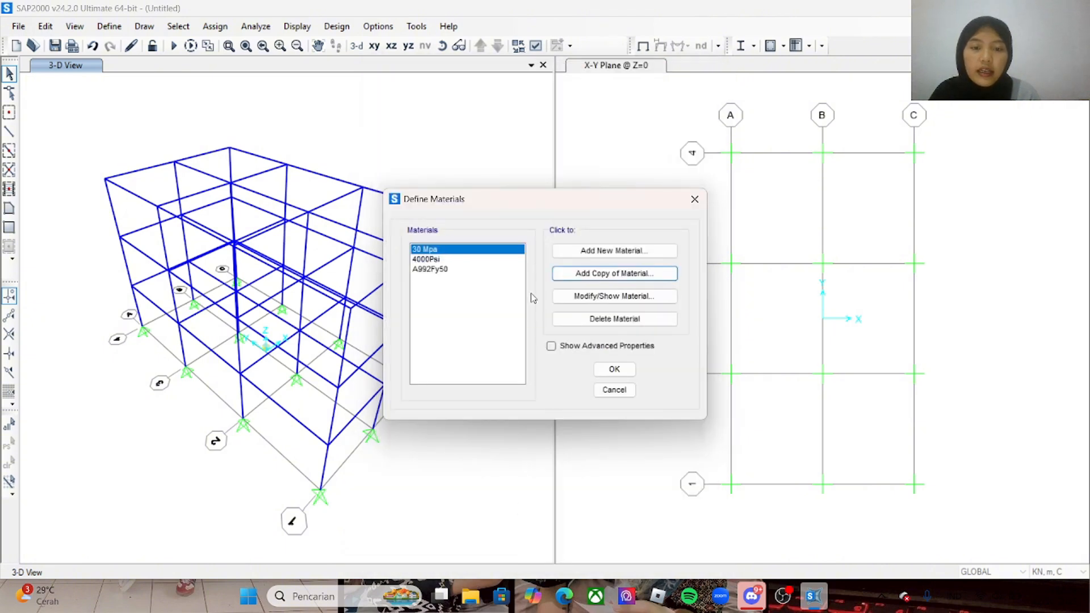
- Add a copy of the 30 Mpa material named 25 Mpa with a yellow display color
click(582, 278)
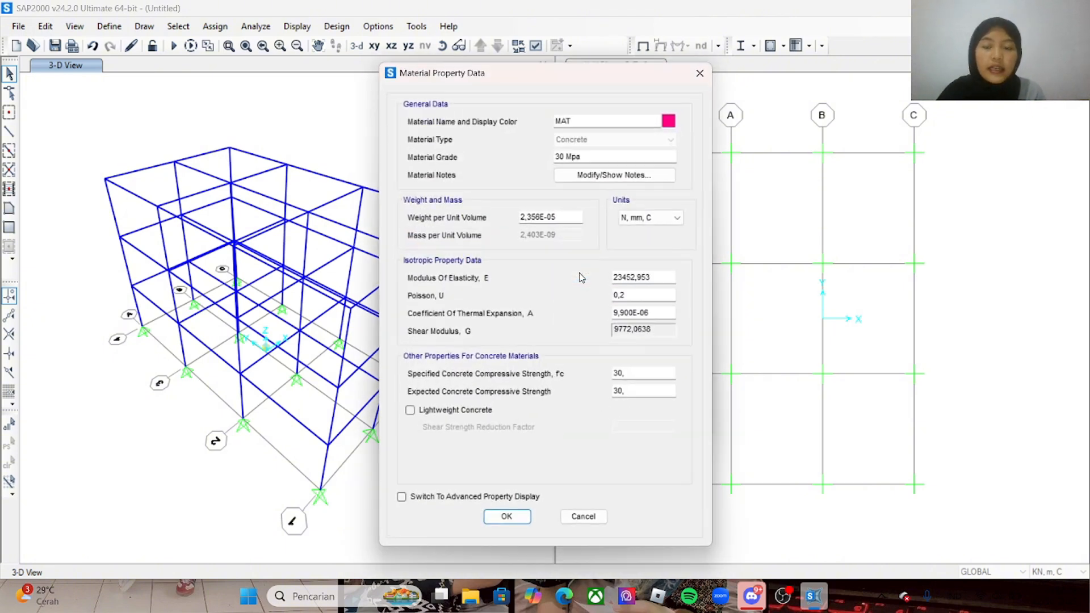
double_click(589, 122)
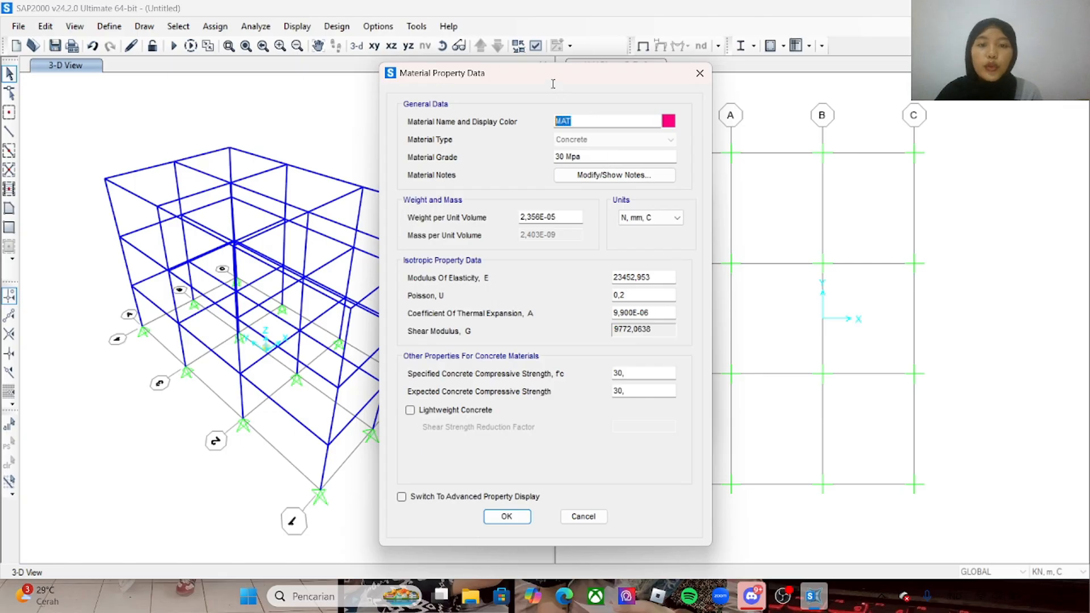
text(25 Mpa)
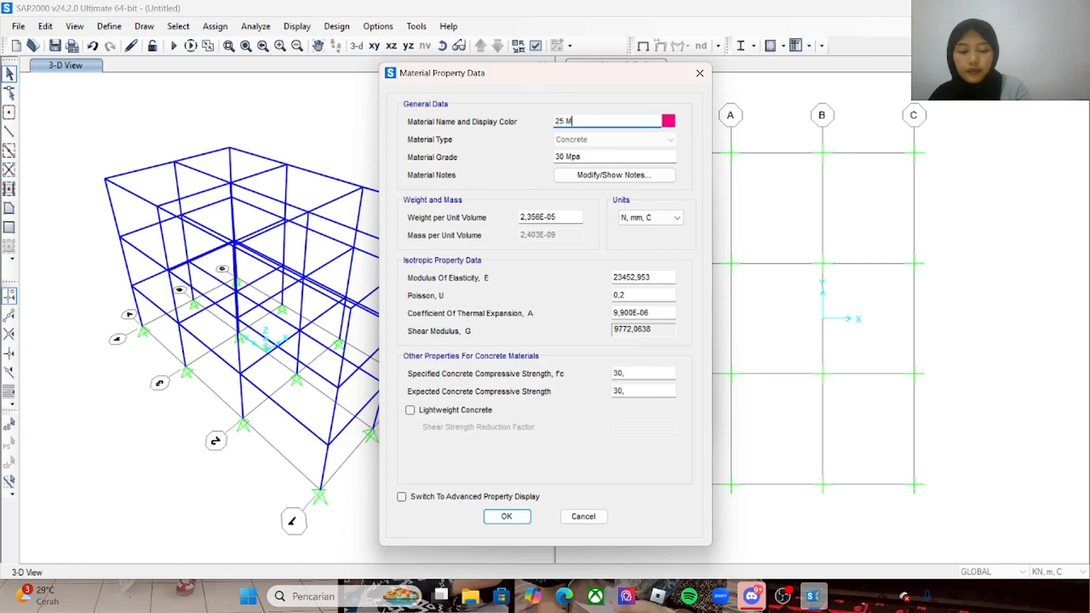
click(669, 121)
click(484, 168)
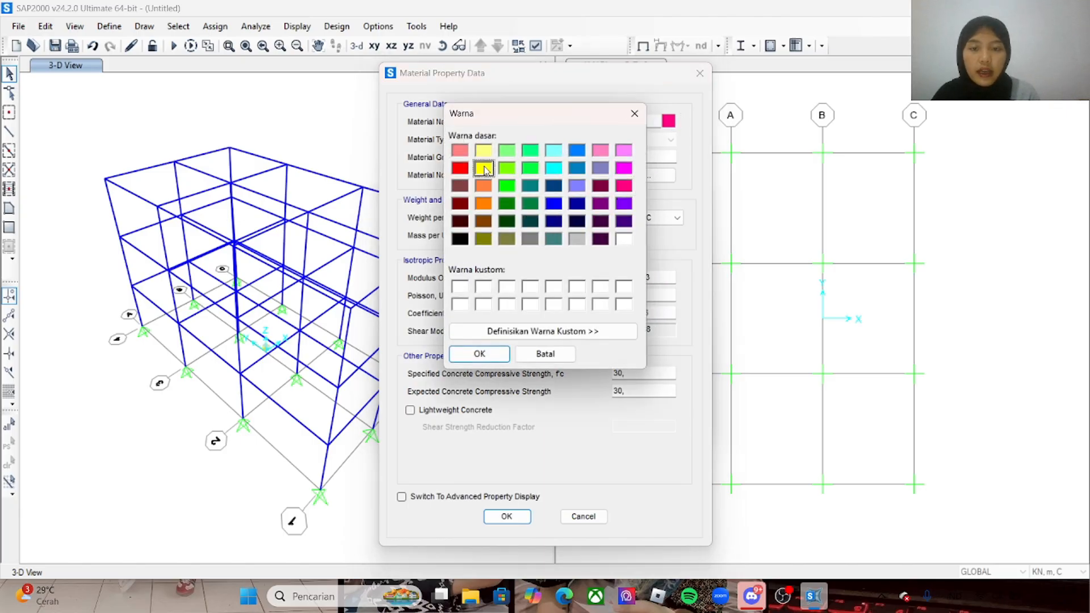
click(480, 352)
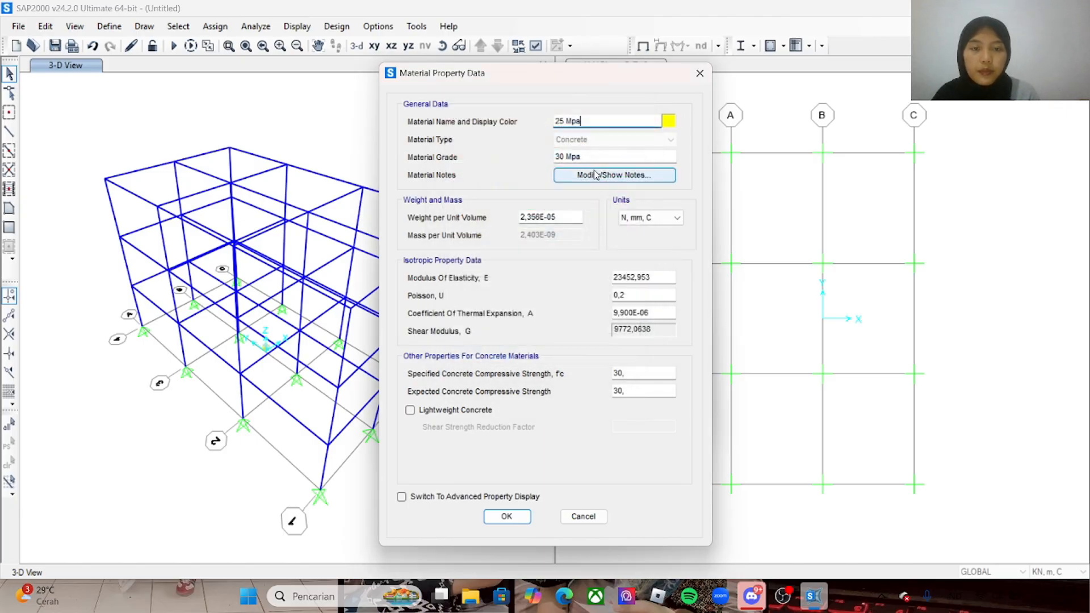
- Set the 25 Mpa material's grade to 25 Mpa and its modulus of elasticity to 23500 N/mm²
click(597, 156)
drag(596, 158, 553, 157)
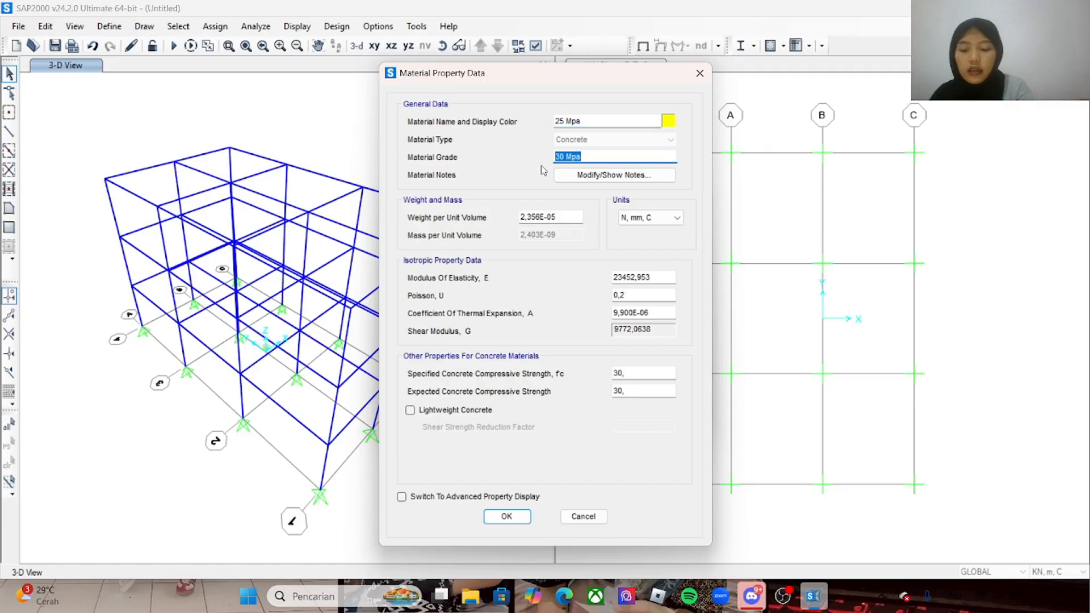
text(25 Mp)
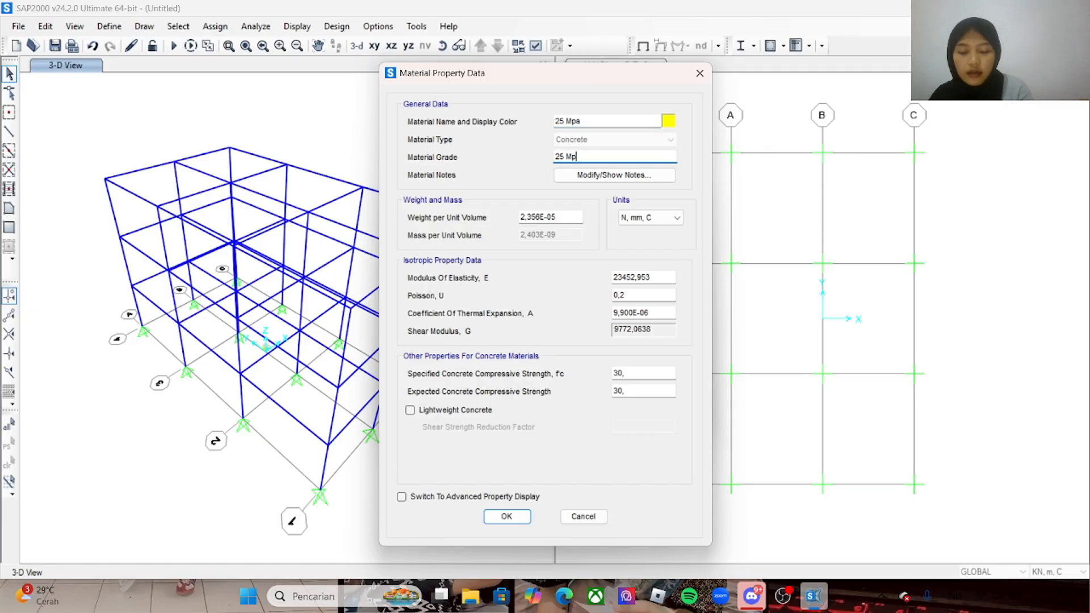
text(a)
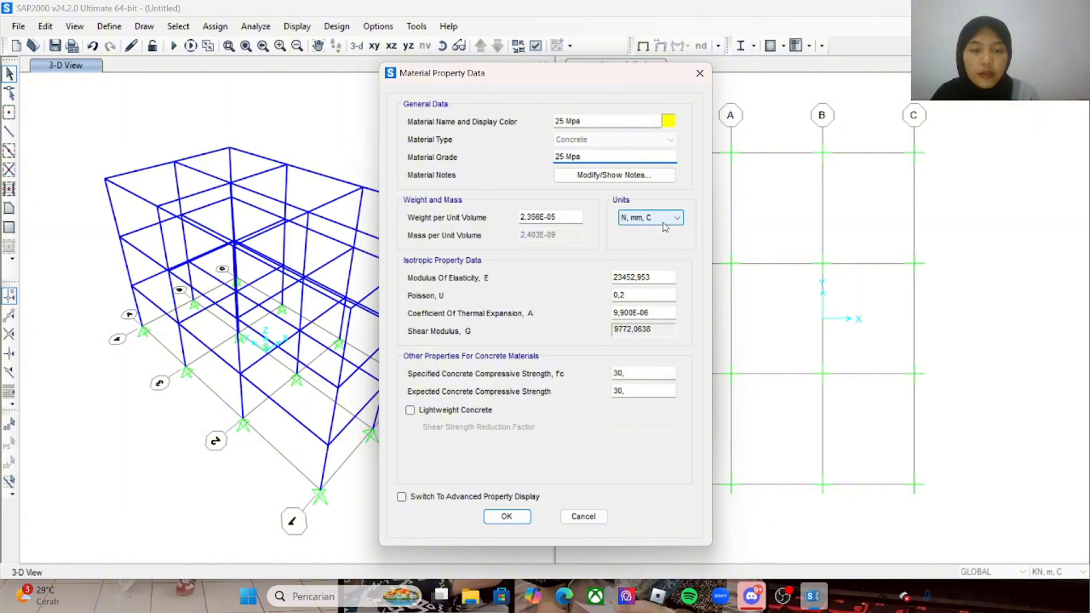
drag(653, 278, 609, 287)
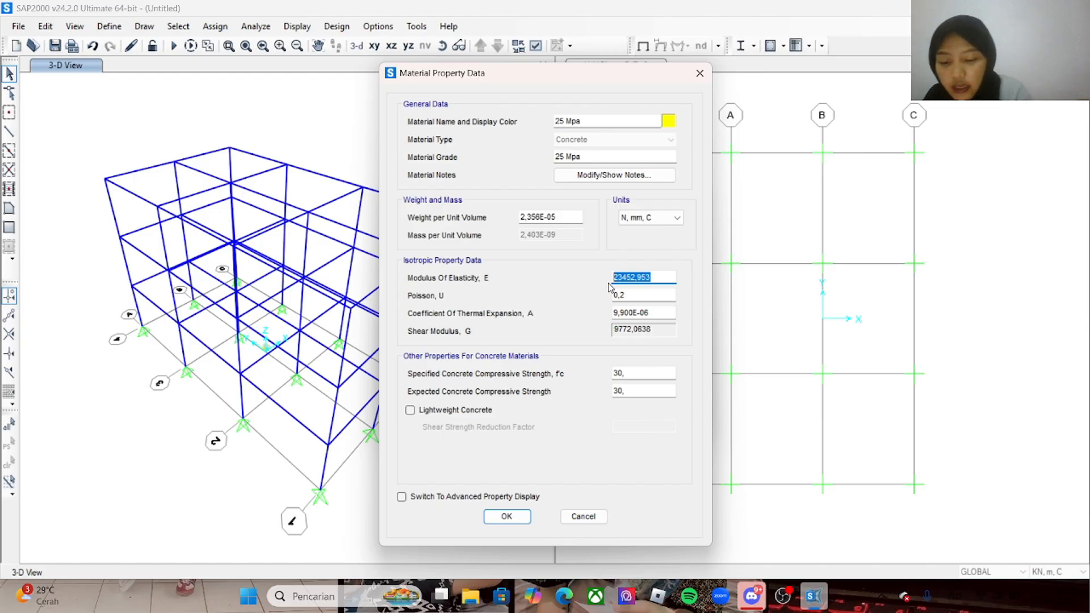
text(2)
text(3500)
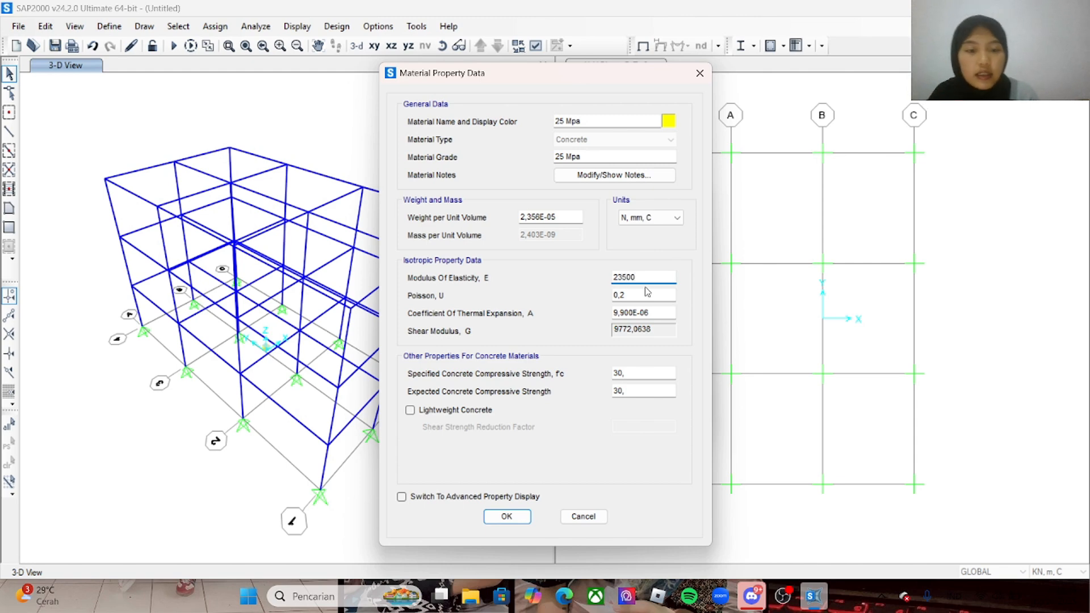
click(667, 313)
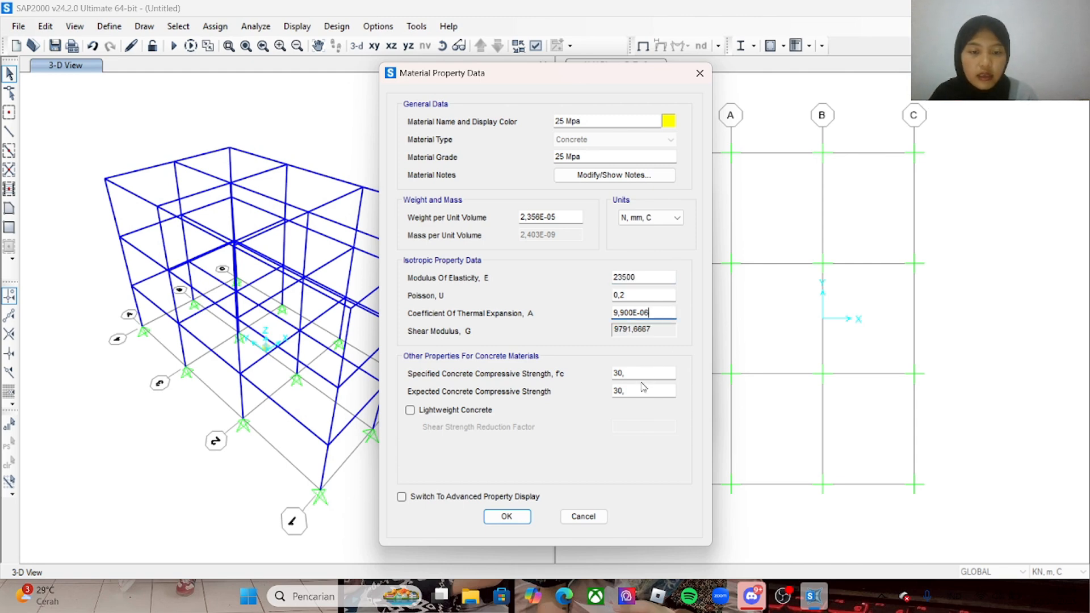
- Set the specified and expected compressive strengths of the 25 Mpa concrete to 25 N/mm² and save the material
drag(637, 373, 606, 377)
text(25)
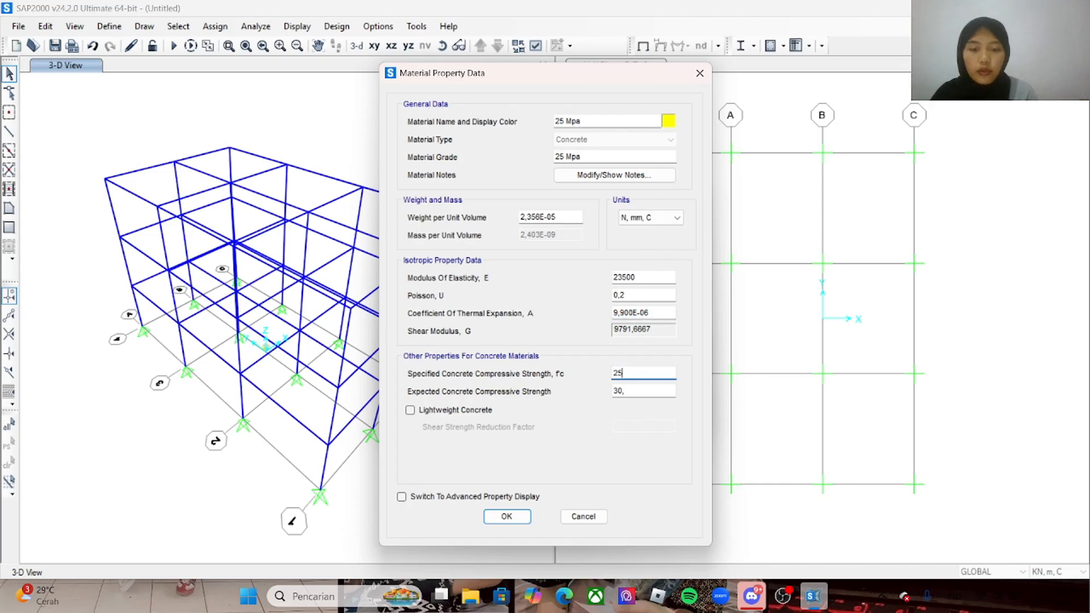
drag(631, 391, 612, 393)
text(25)
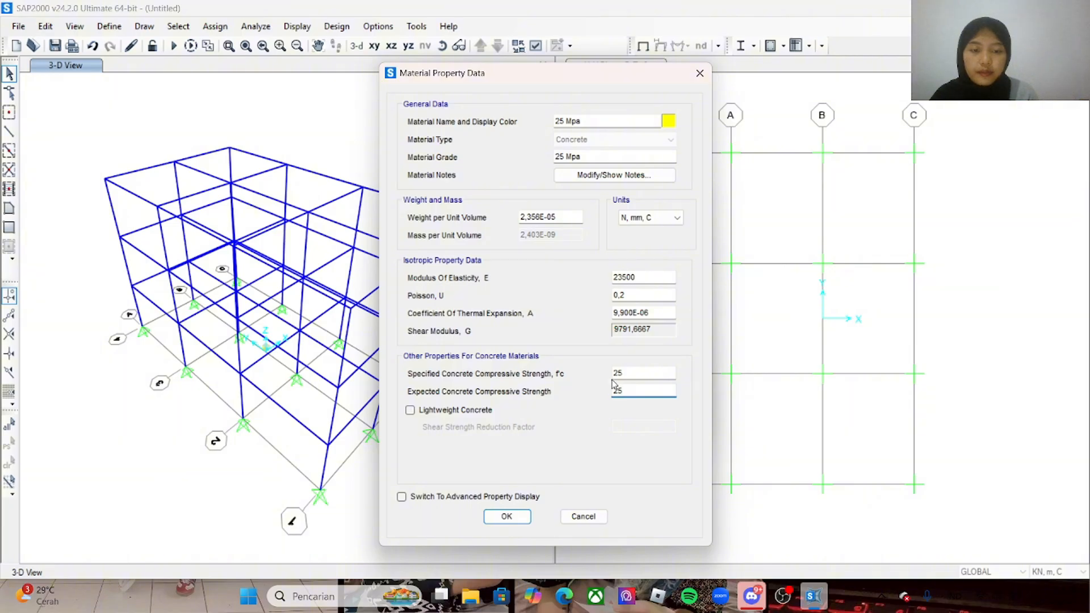
click(645, 294)
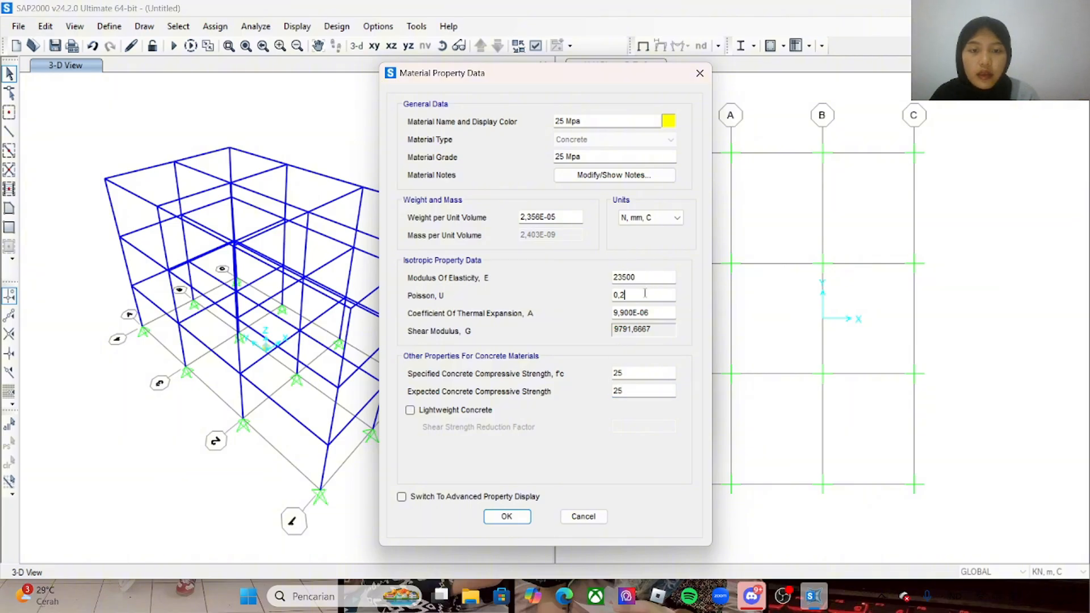
click(507, 517)
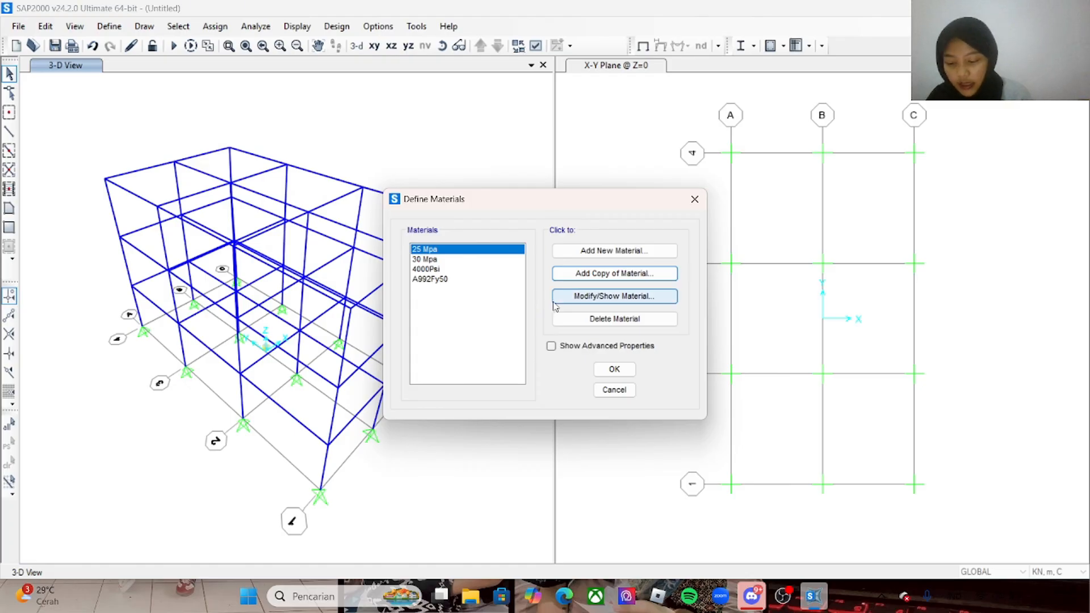
- Add a new United States rebar material with standard ASTM A615 and Grade 60
click(648, 254)
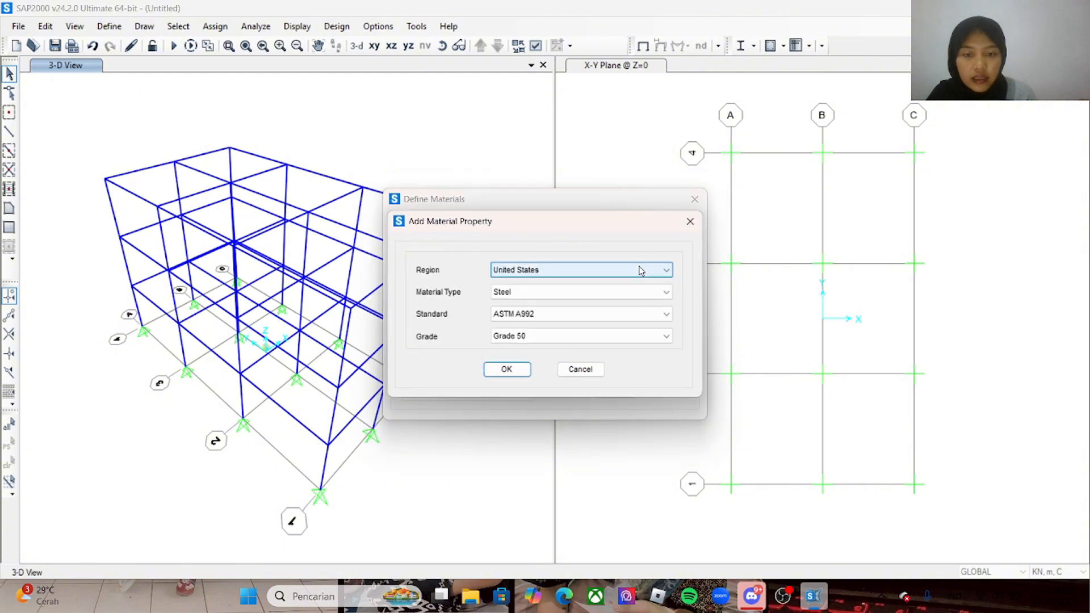
click(637, 294)
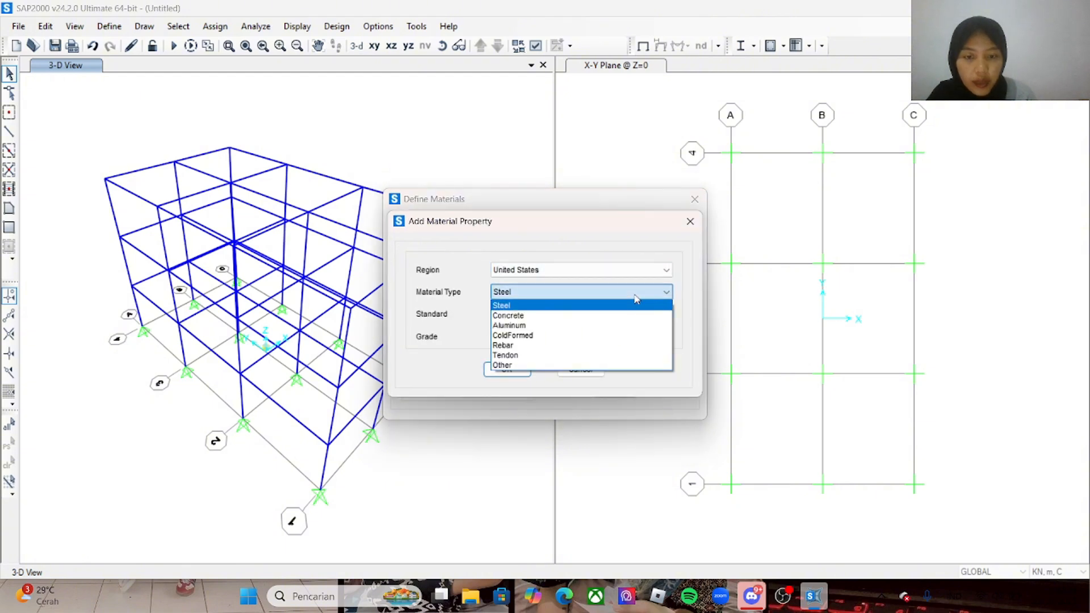
click(629, 346)
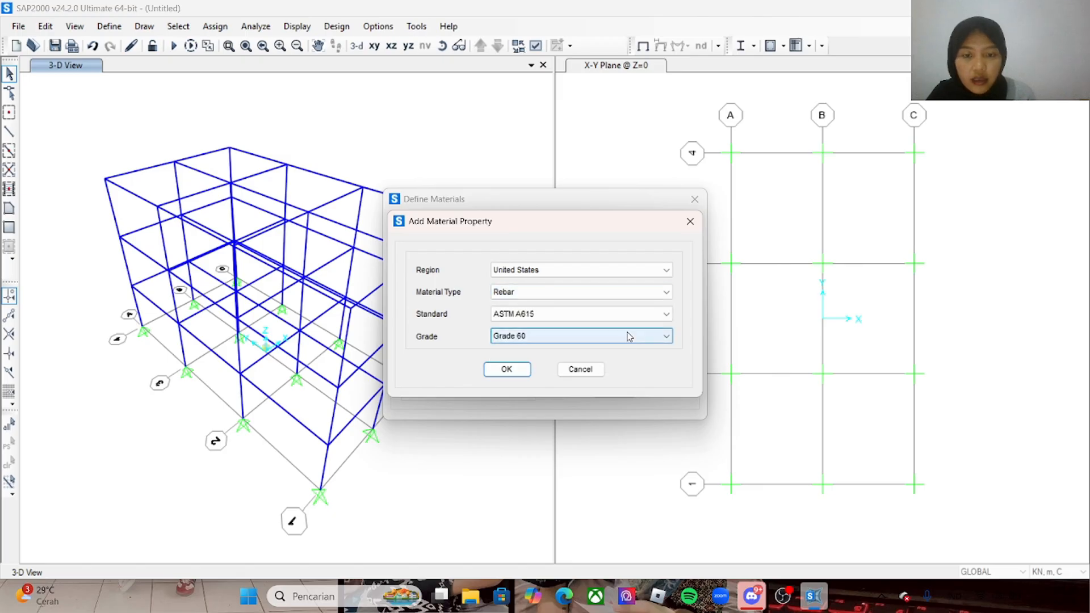
click(511, 374)
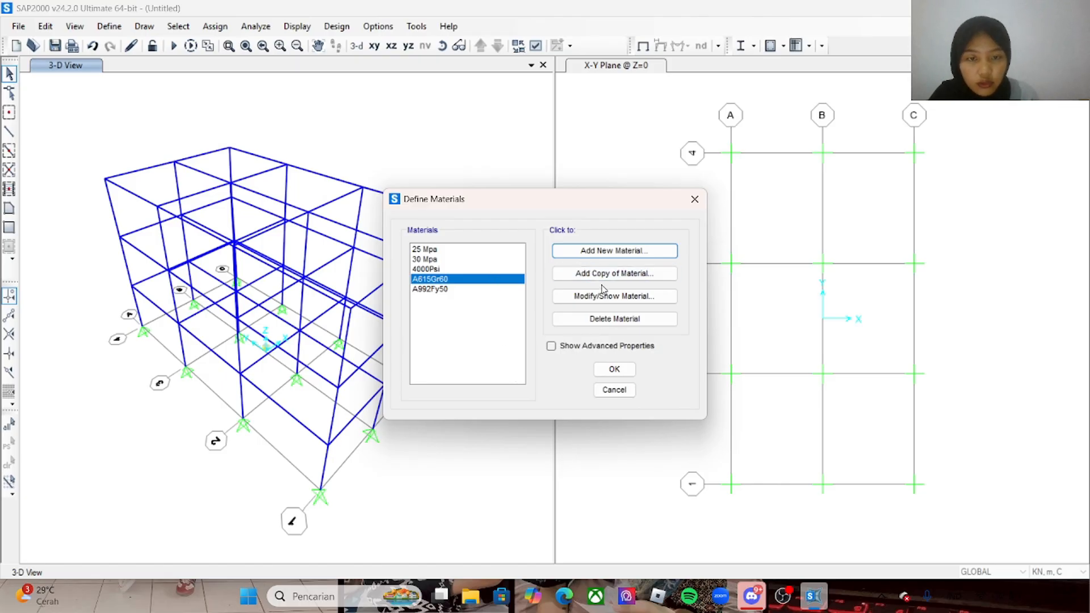
click(614, 253)
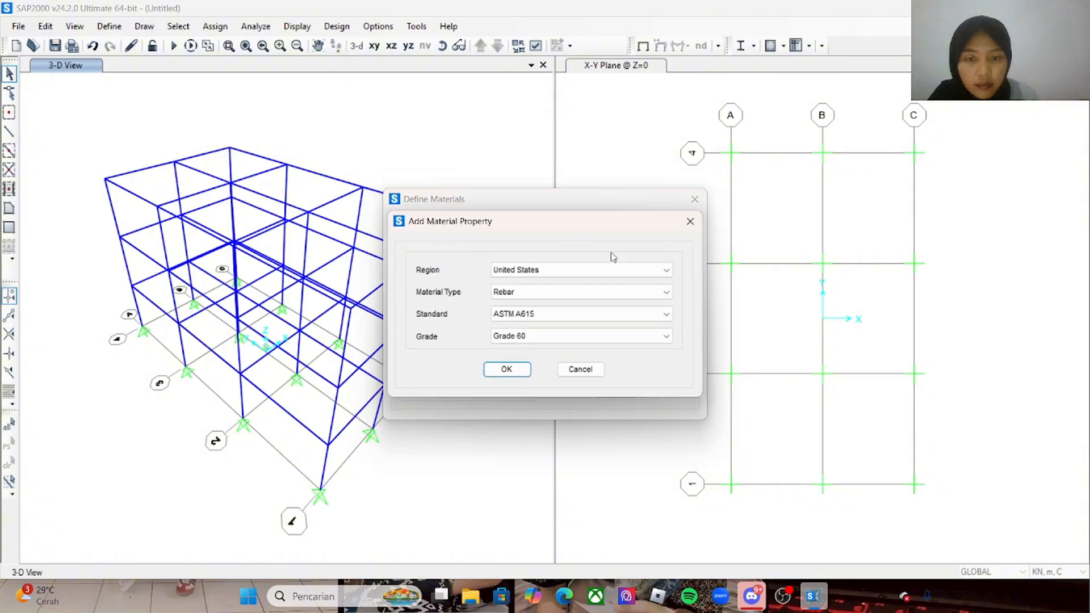
click(690, 221)
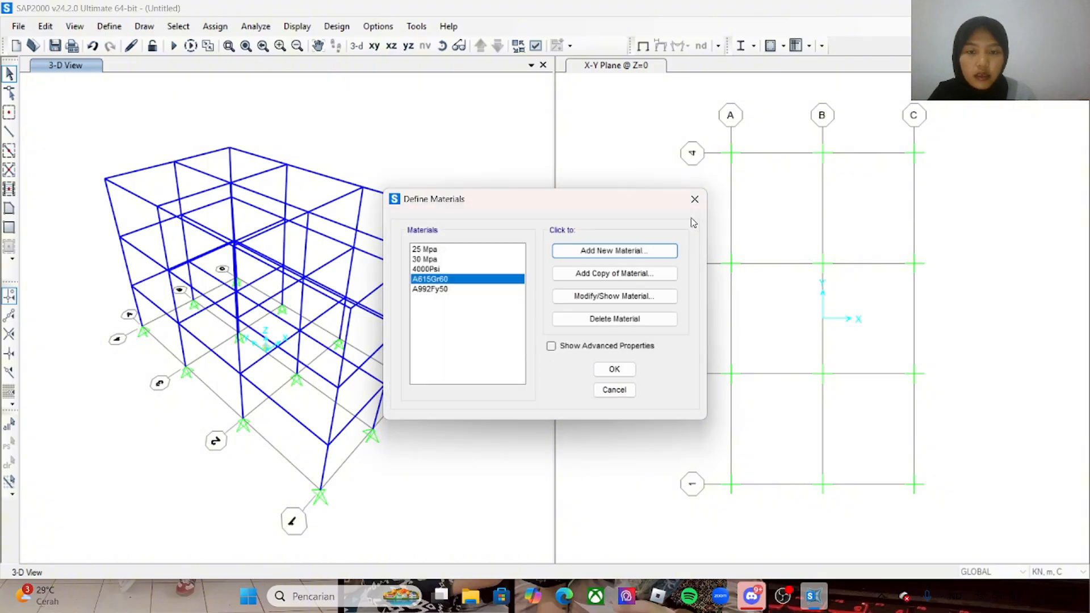
- Open the A615Gr60 rebar material's properties and rename it BjTS 420B
click(603, 299)
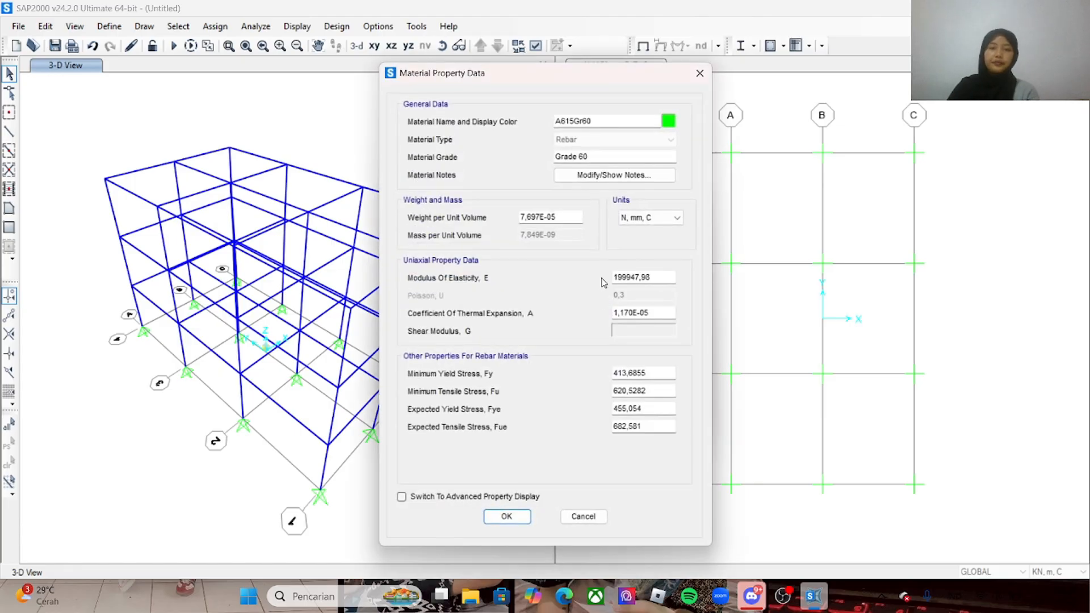
double_click(591, 121)
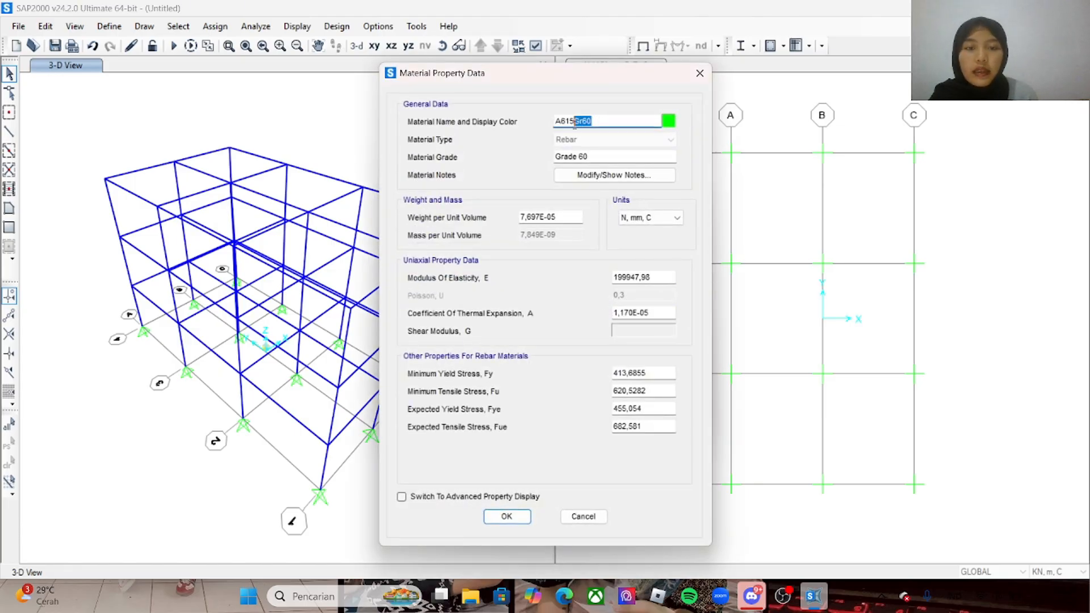
text(BJ)
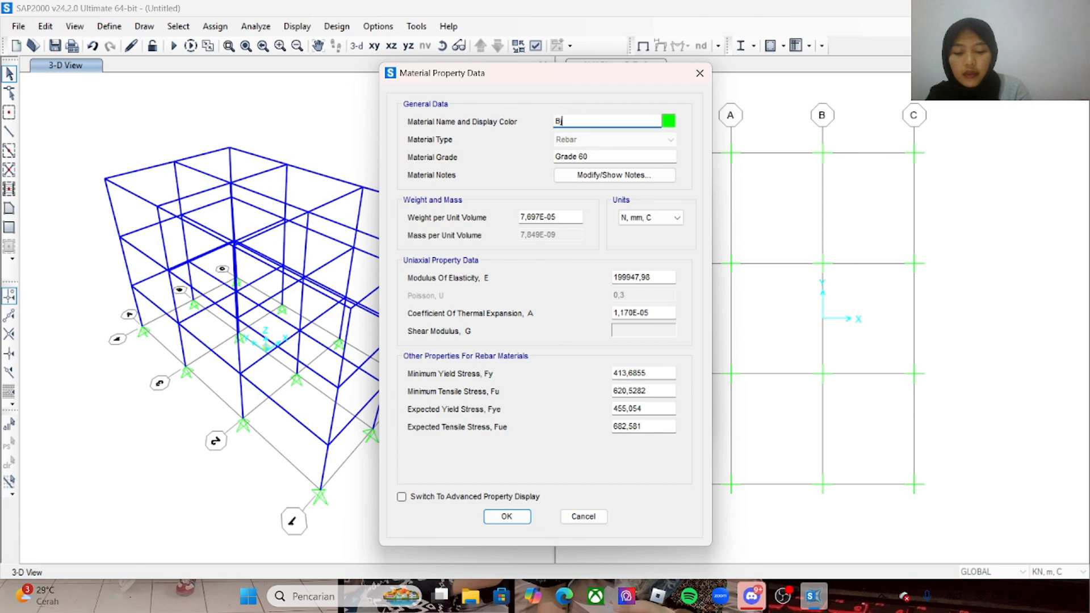
text(TS)
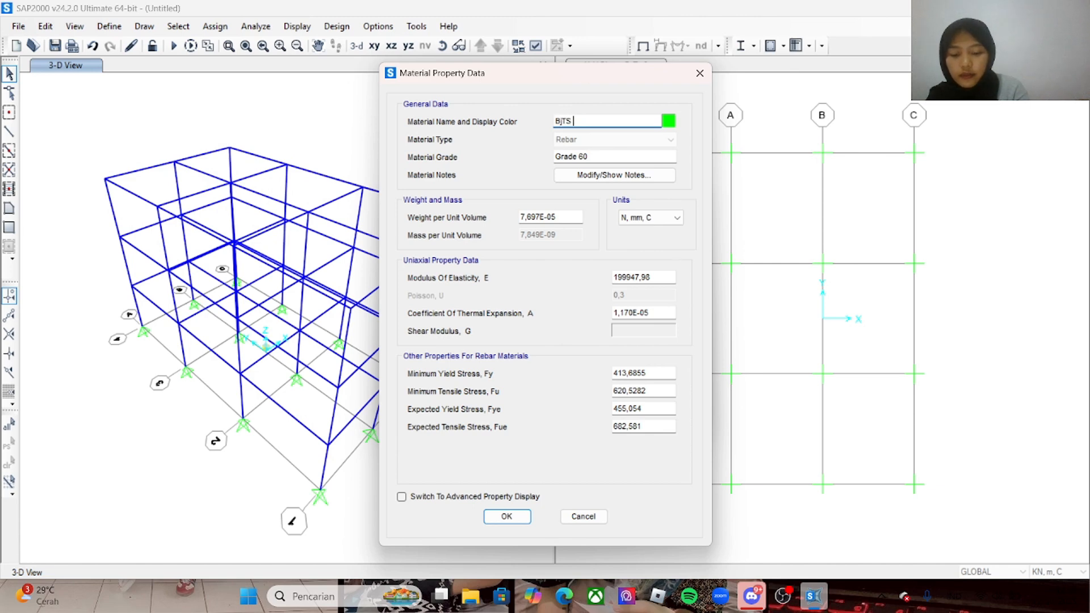
text( 420 )
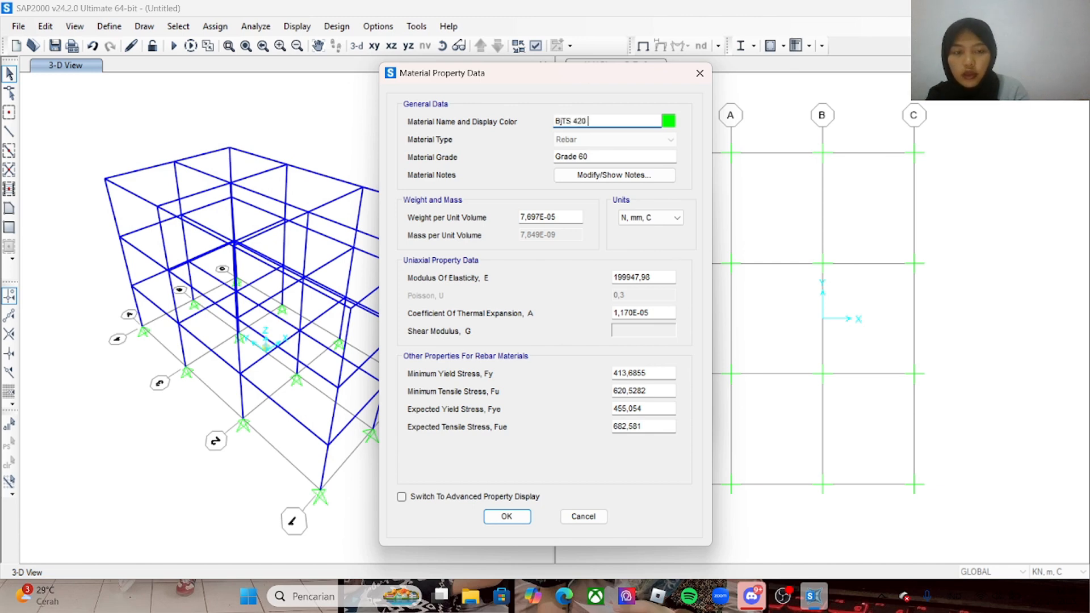
text(B)
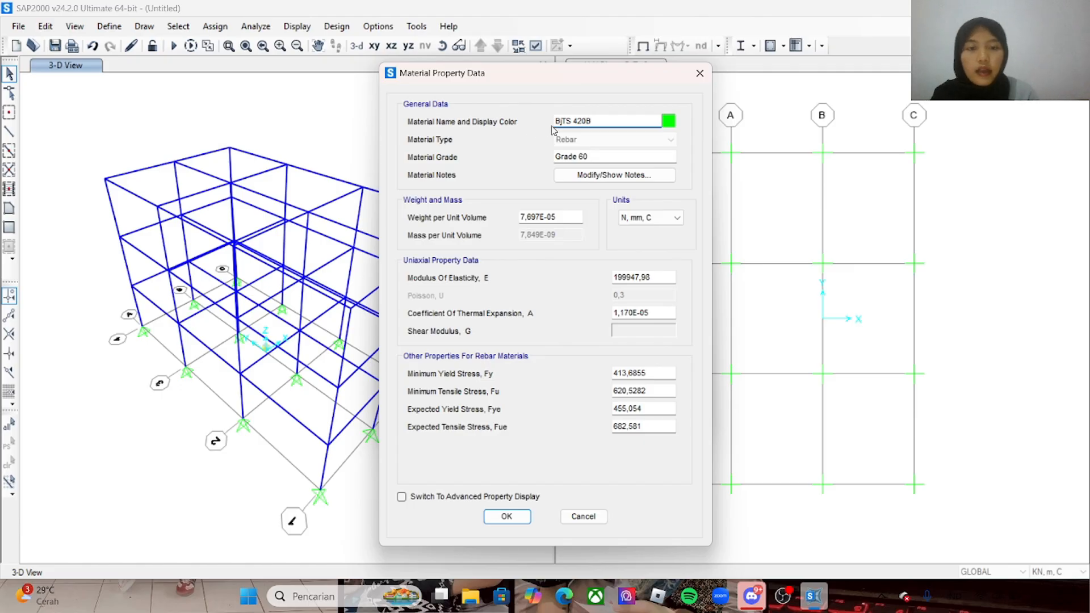
- Give the BjTS 420B rebar a blue display color and set its modulus of elasticity to 200000 N/mm²
click(670, 122)
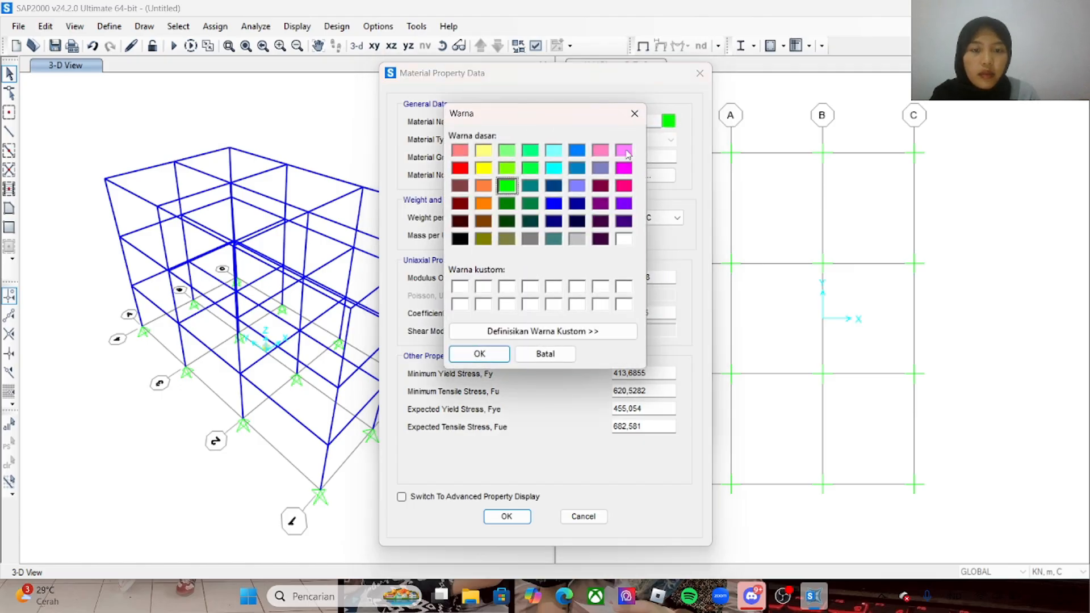
click(577, 168)
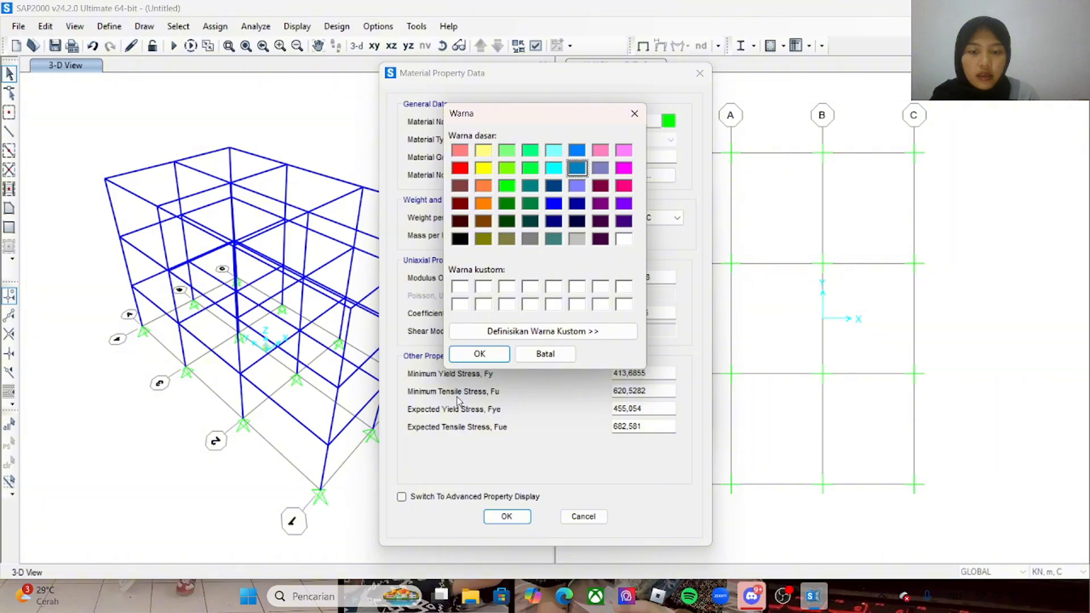
click(479, 354)
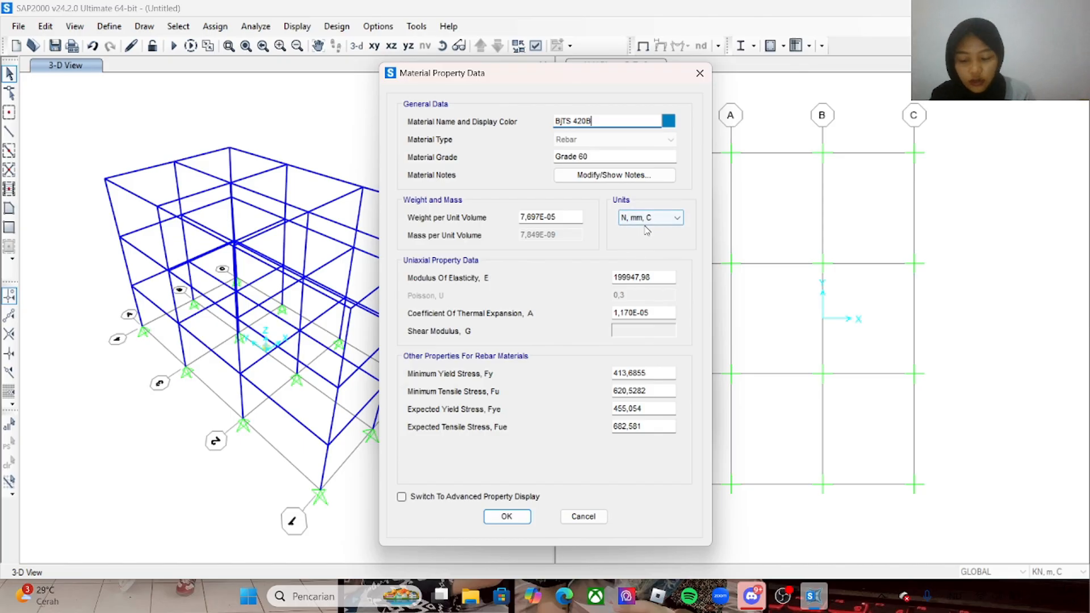
drag(659, 278, 607, 284)
text(200)
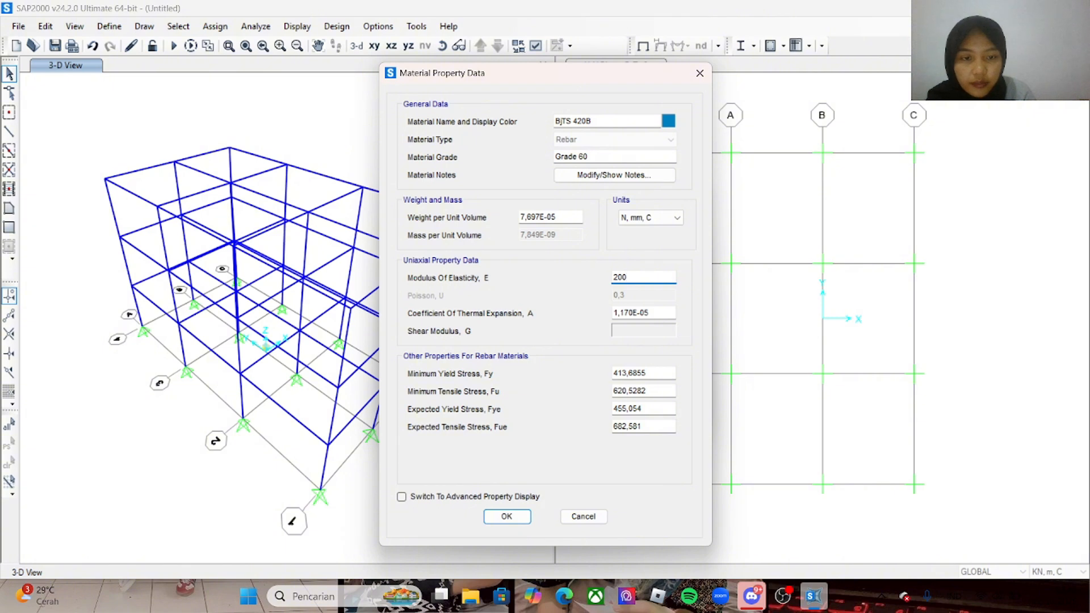
text(000)
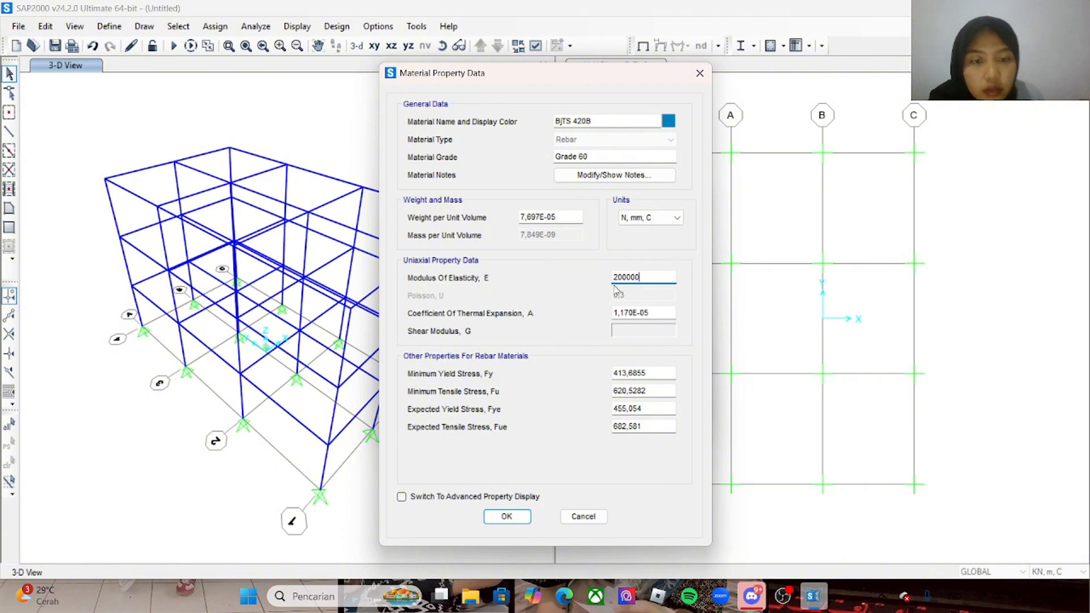
click(653, 313)
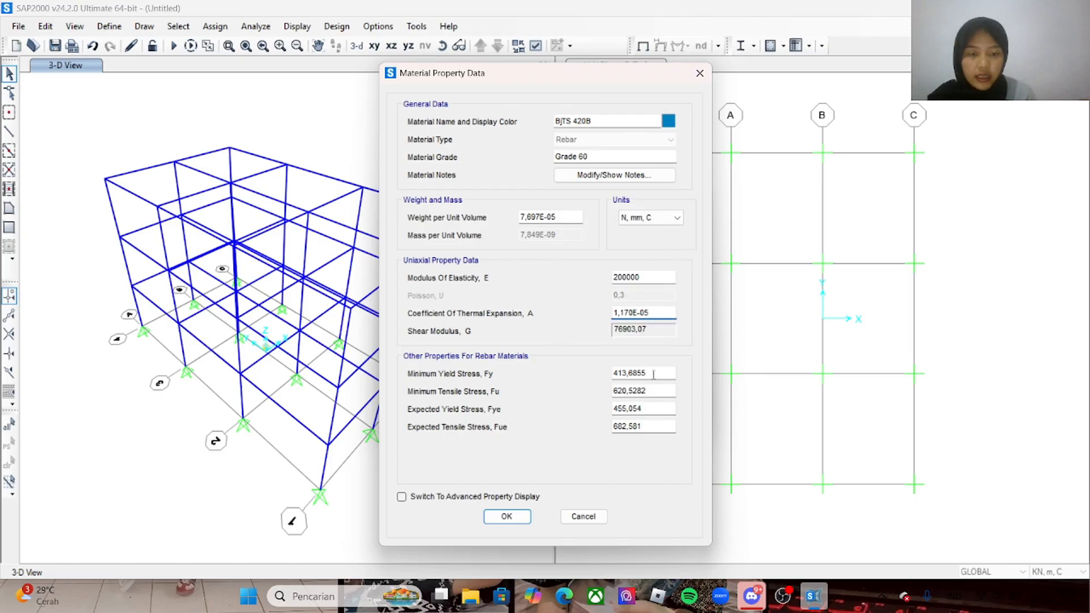
- Set the rebar's minimum and expected yield stresses to 420 N/mm² and its tensile stresses to 525 N/mm², and save the material definitions
drag(654, 374, 612, 379)
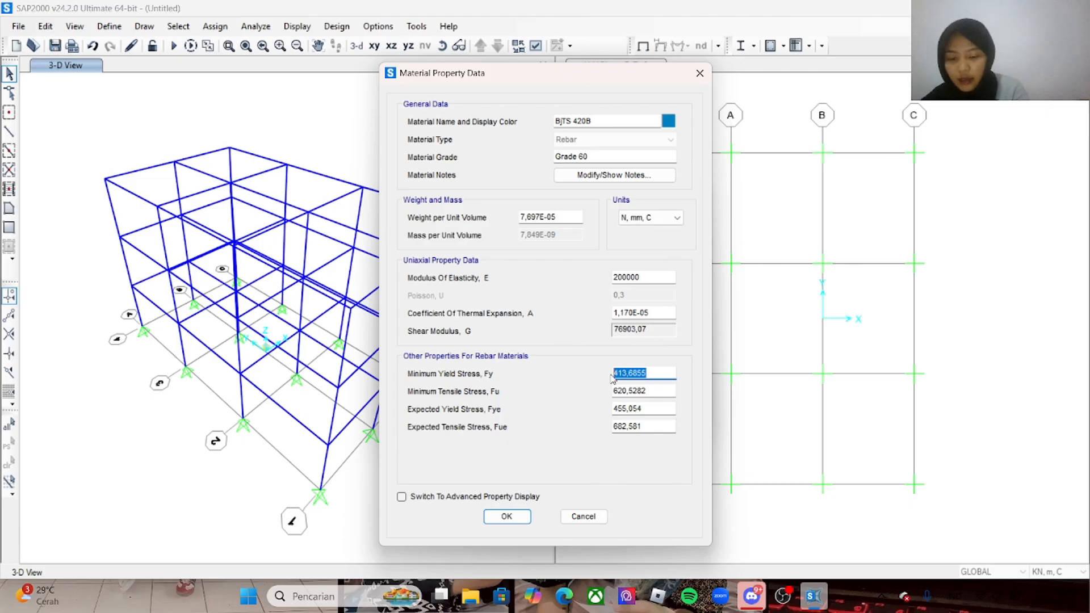
text(420)
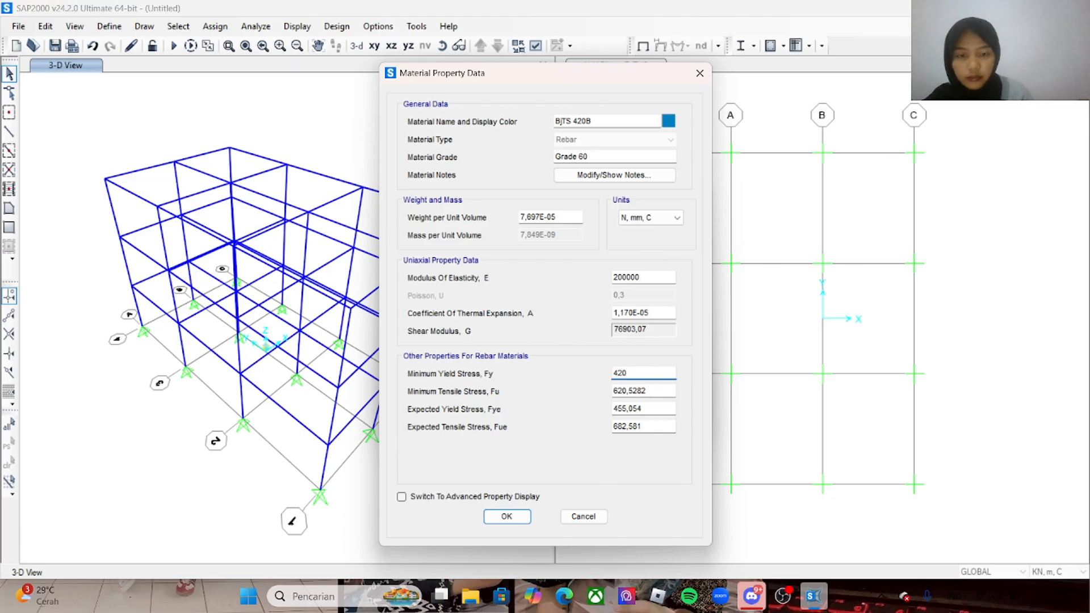
drag(653, 391, 609, 399)
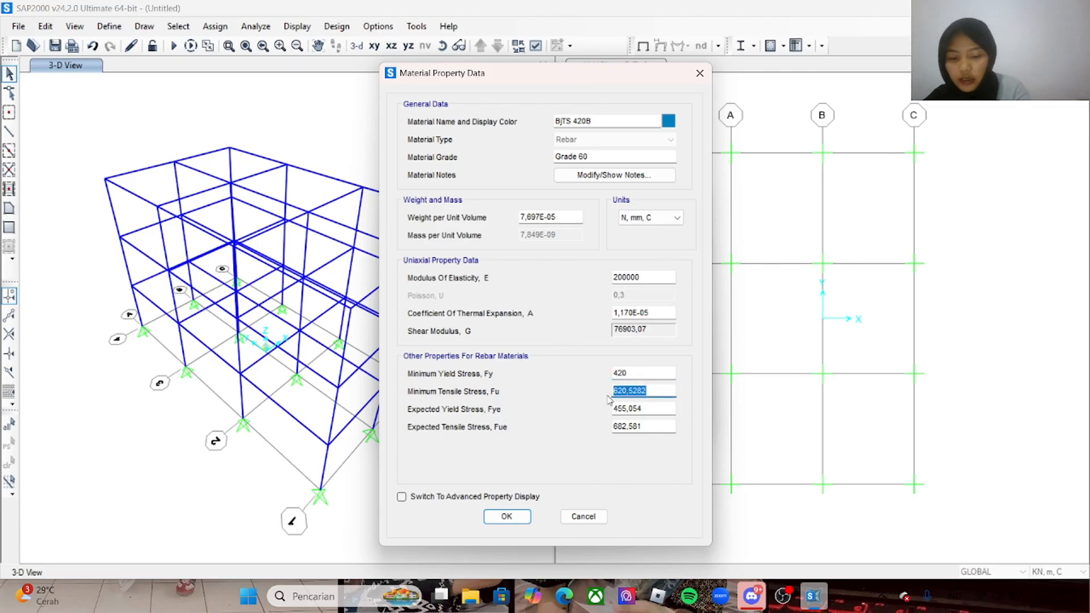
text(525)
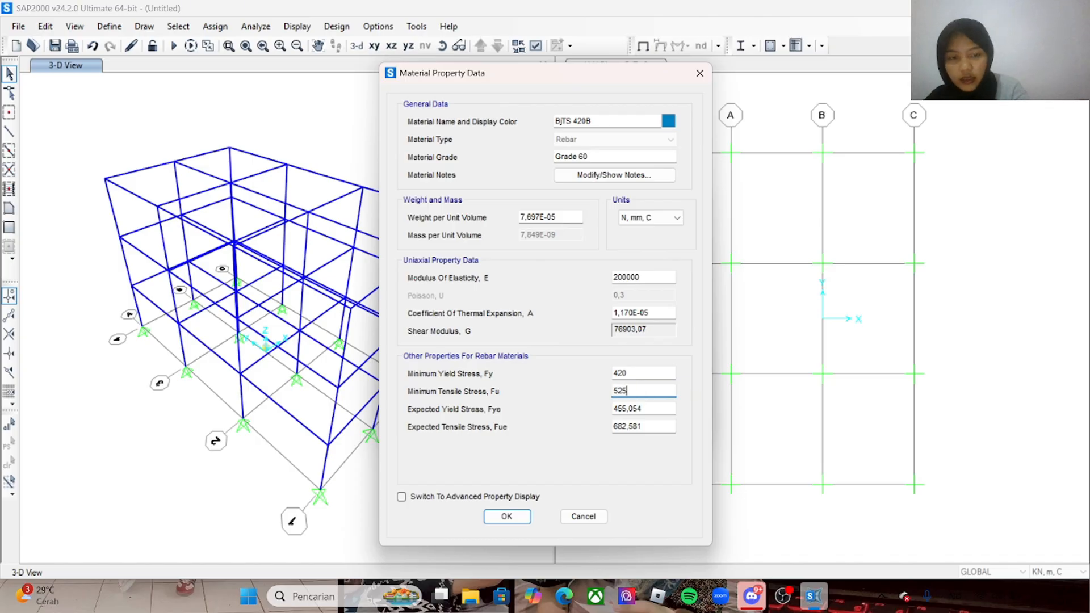
drag(648, 409, 611, 427)
text(420)
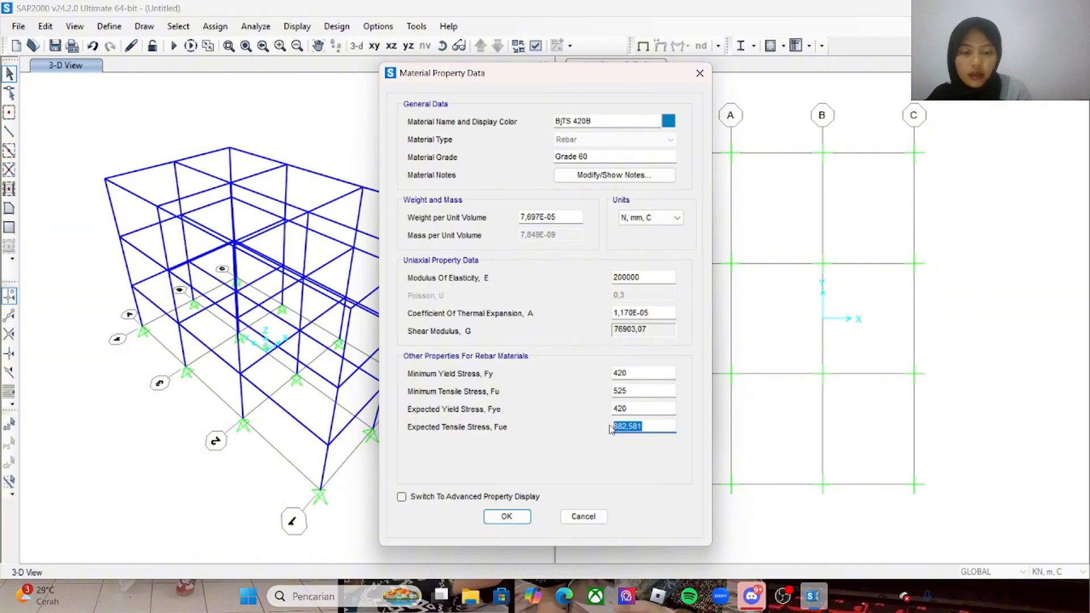
text(525)
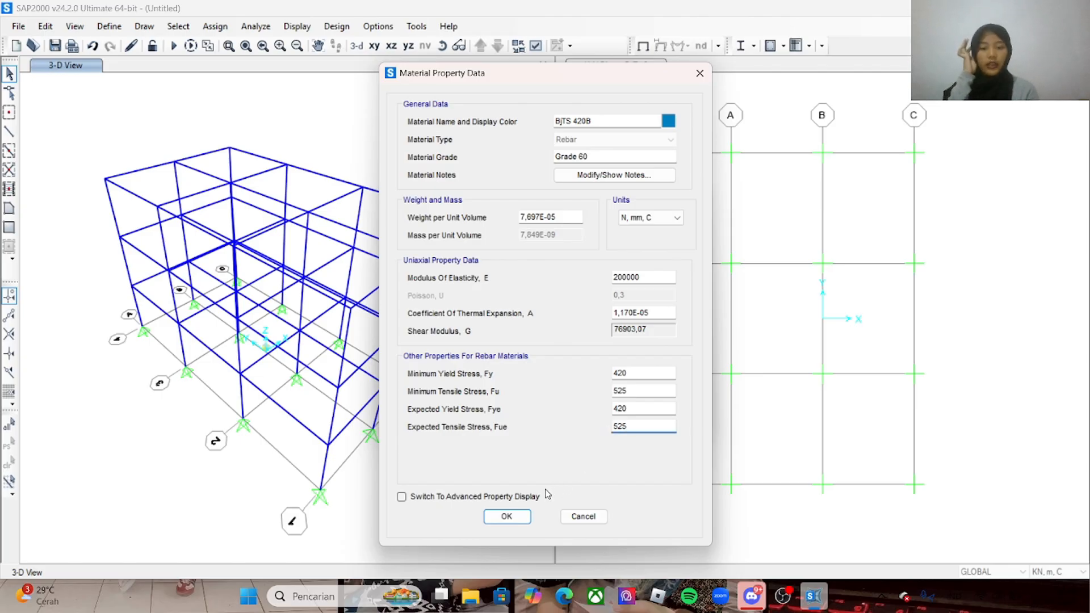
click(517, 515)
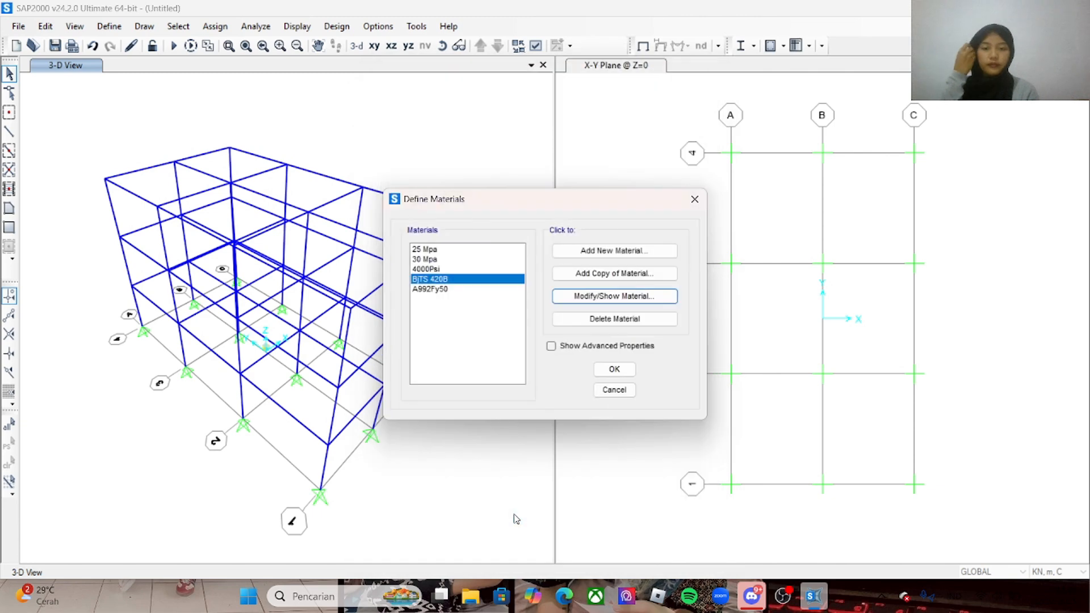
click(618, 370)
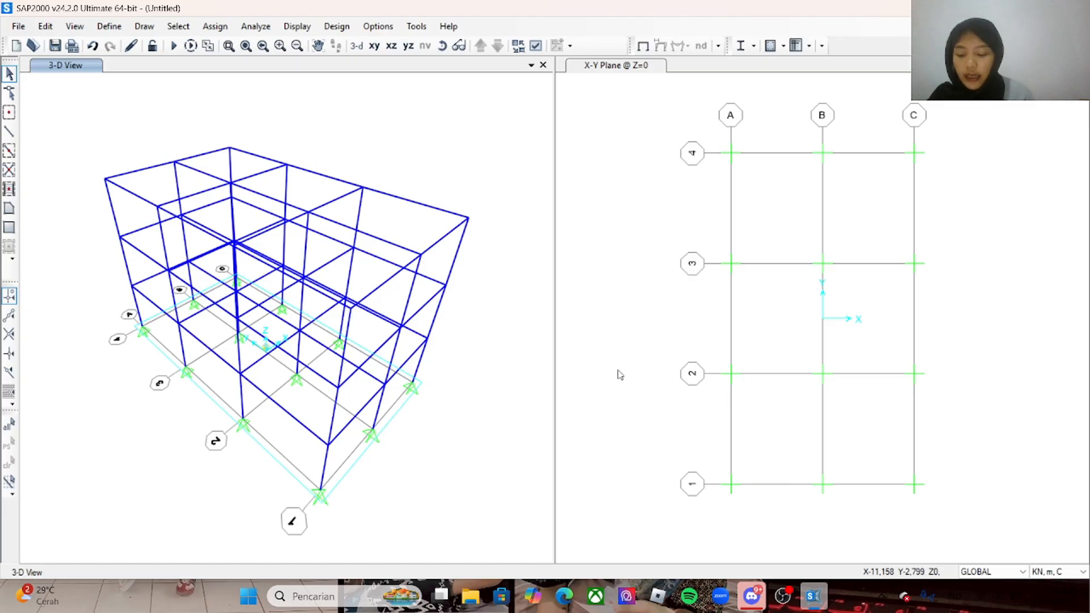
- Add a new frame section property of type Concrete with a rectangular shape
click(110, 27)
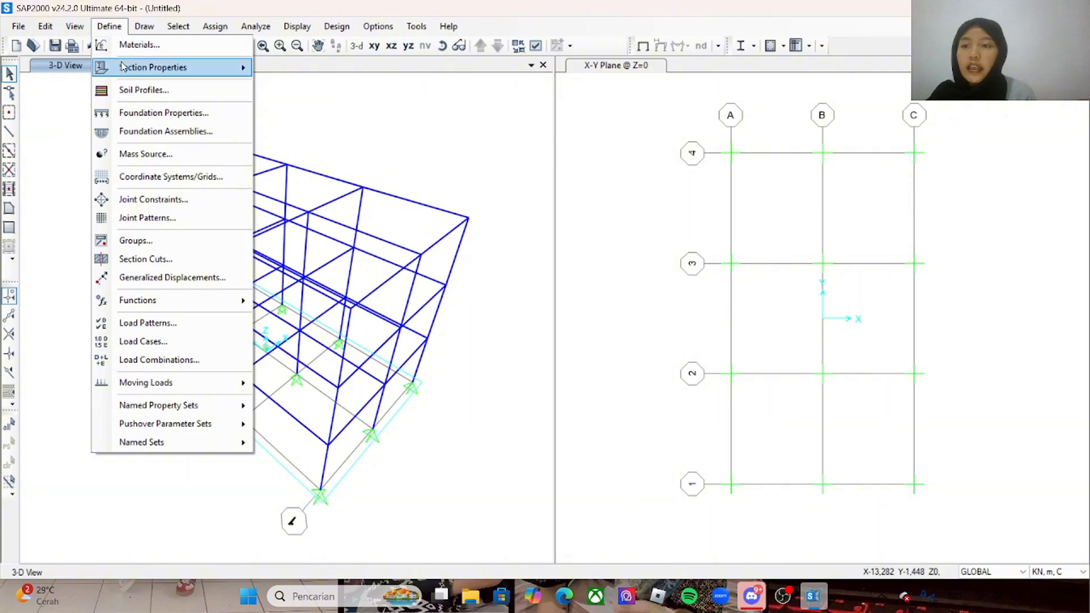
mouse_move(123, 67)
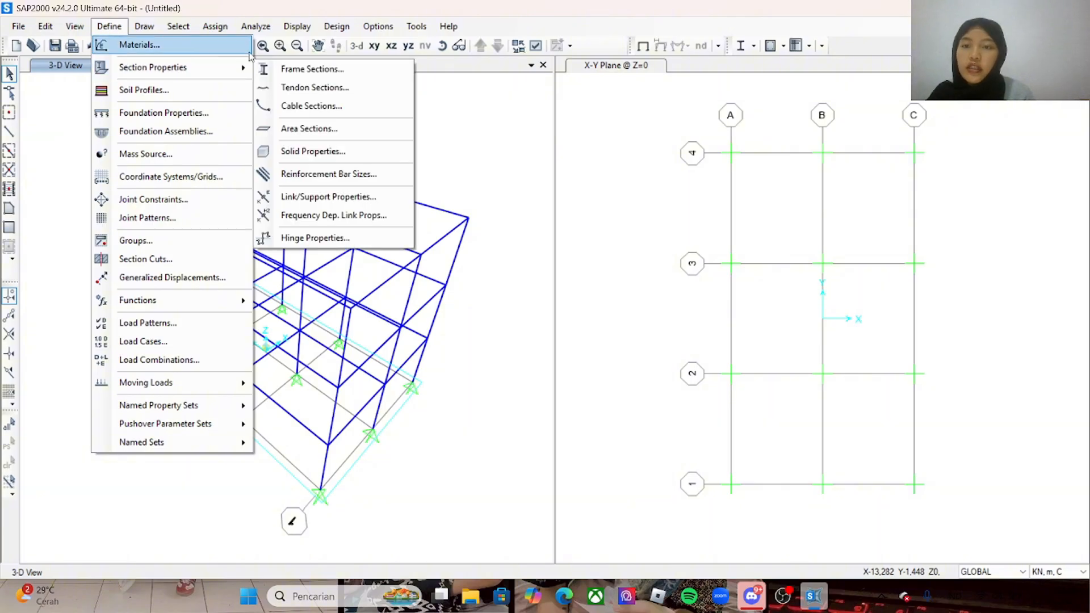
click(312, 70)
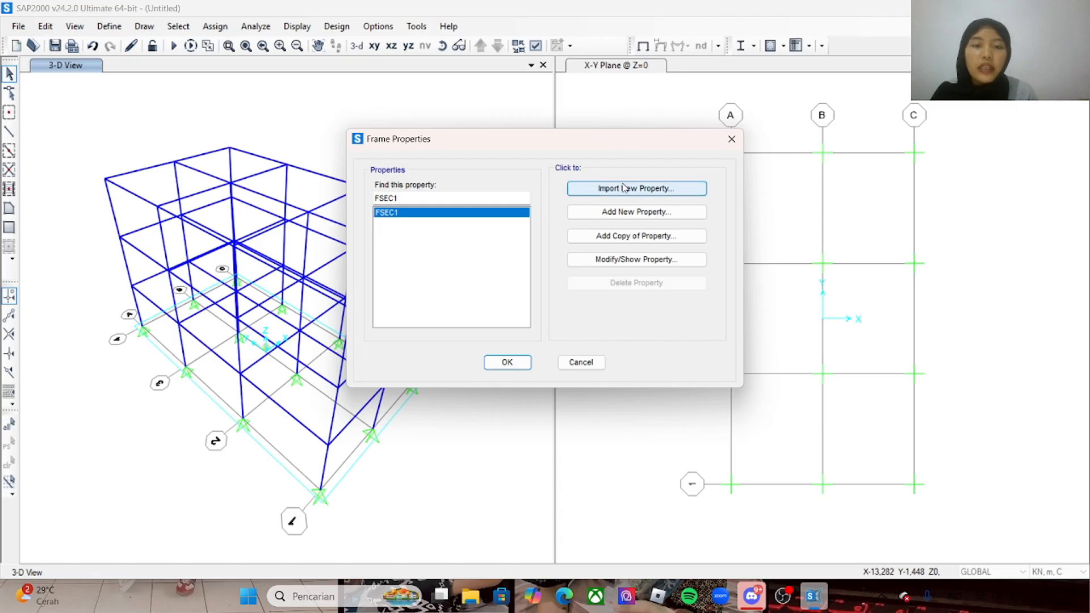
click(627, 221)
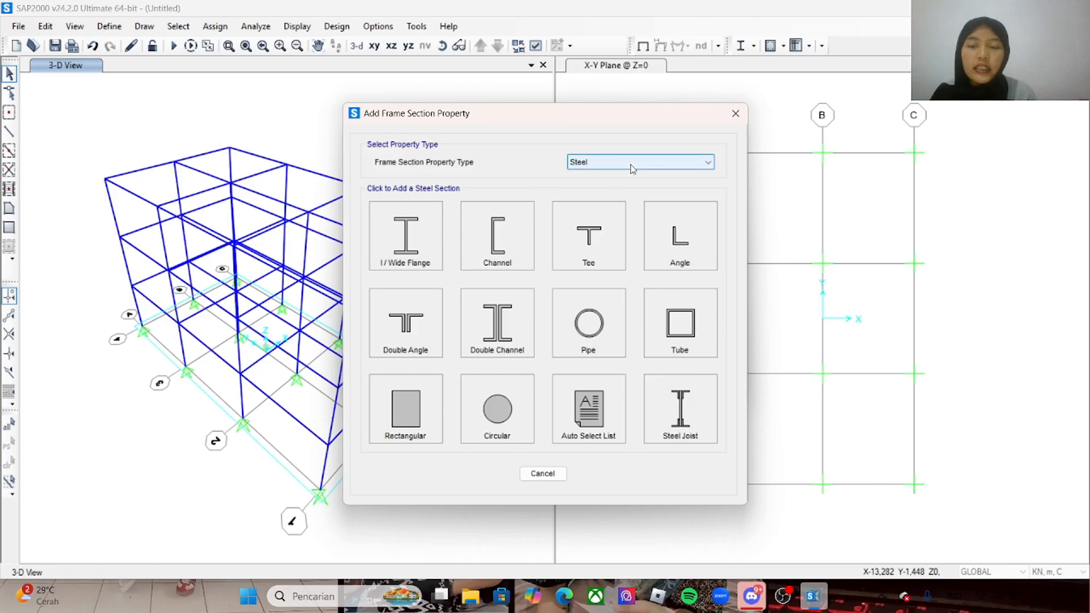
click(597, 166)
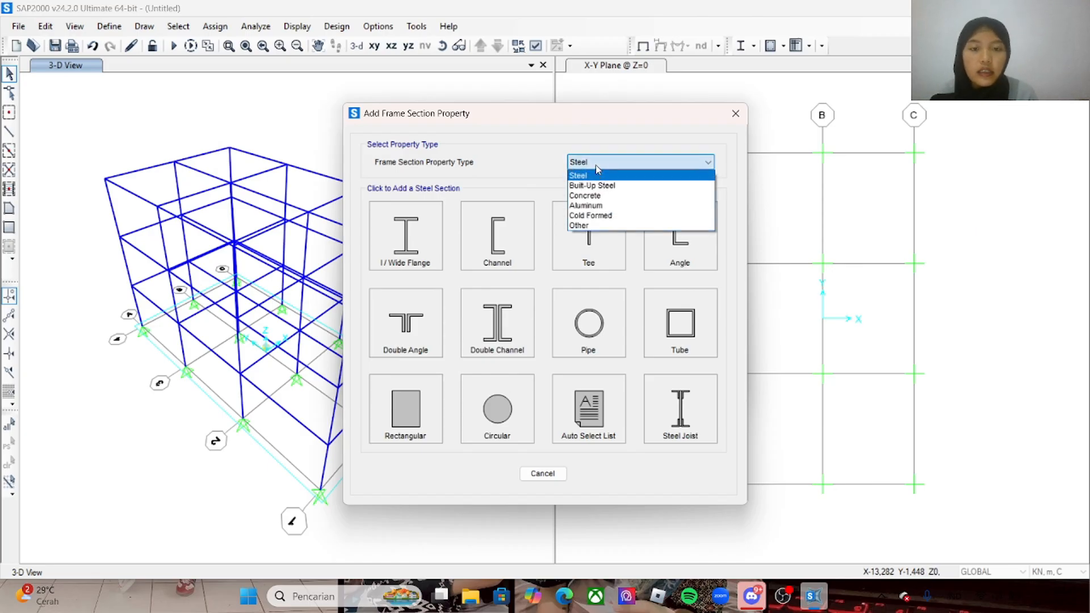
click(601, 195)
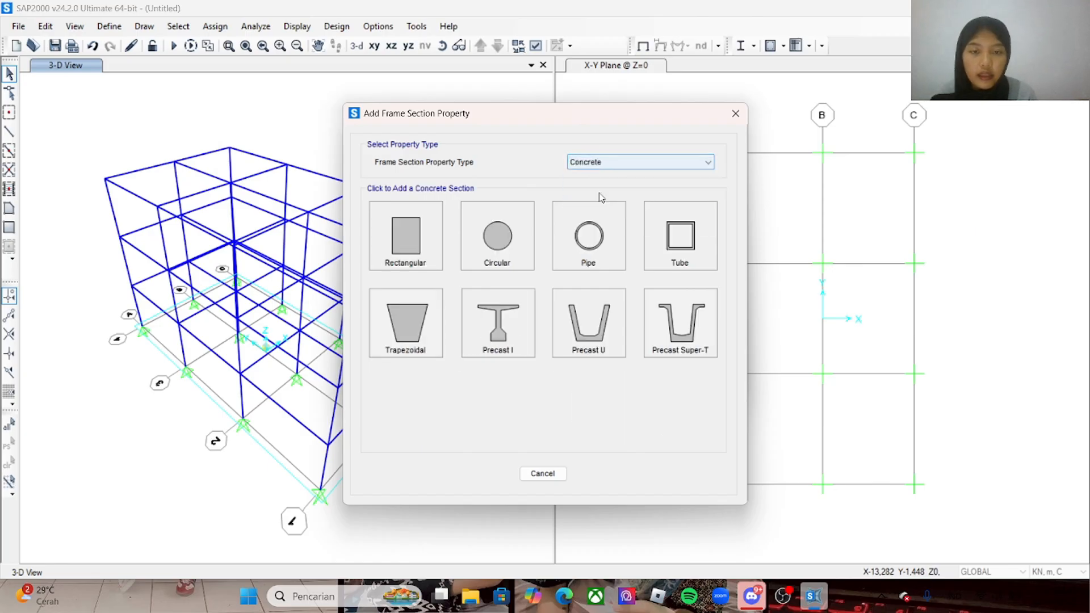
click(384, 227)
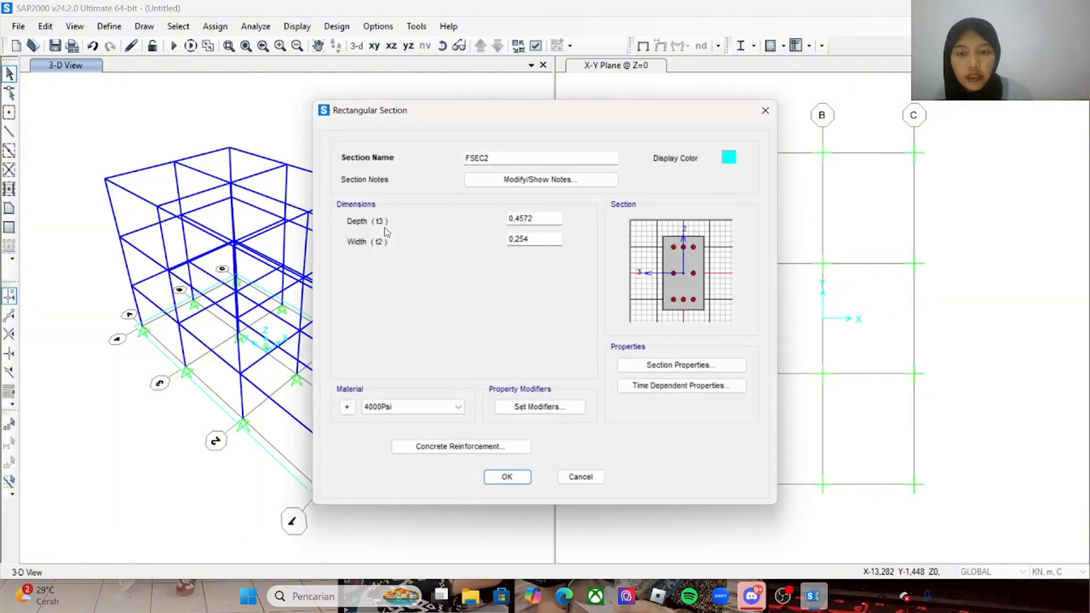
- Name the rectangular section B 30/60 and set its depth to 0,6 m and width to 0,3 m
drag(502, 163, 461, 164)
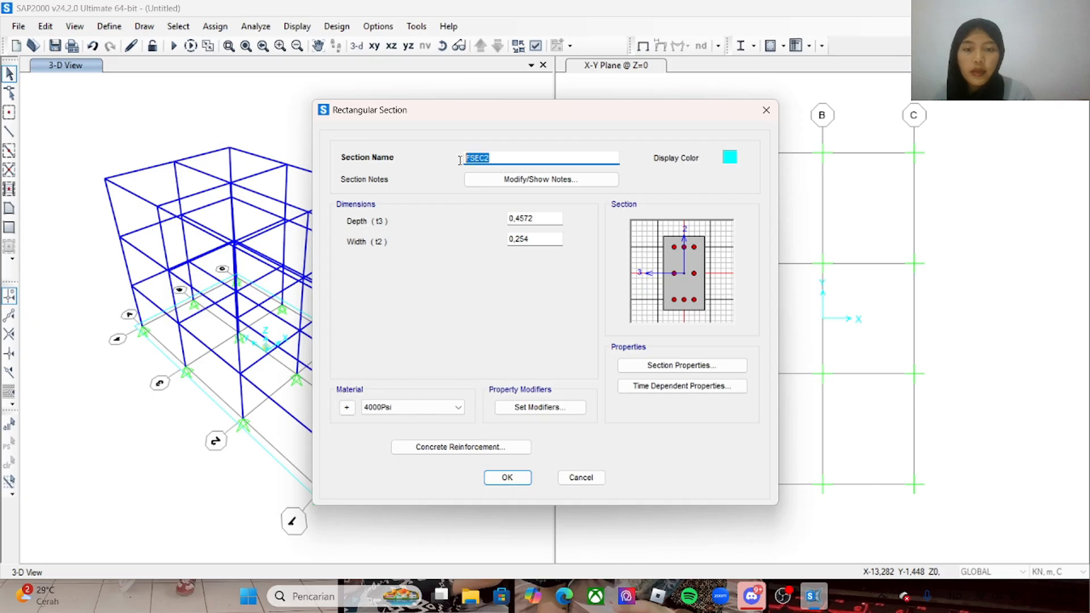
text(B)
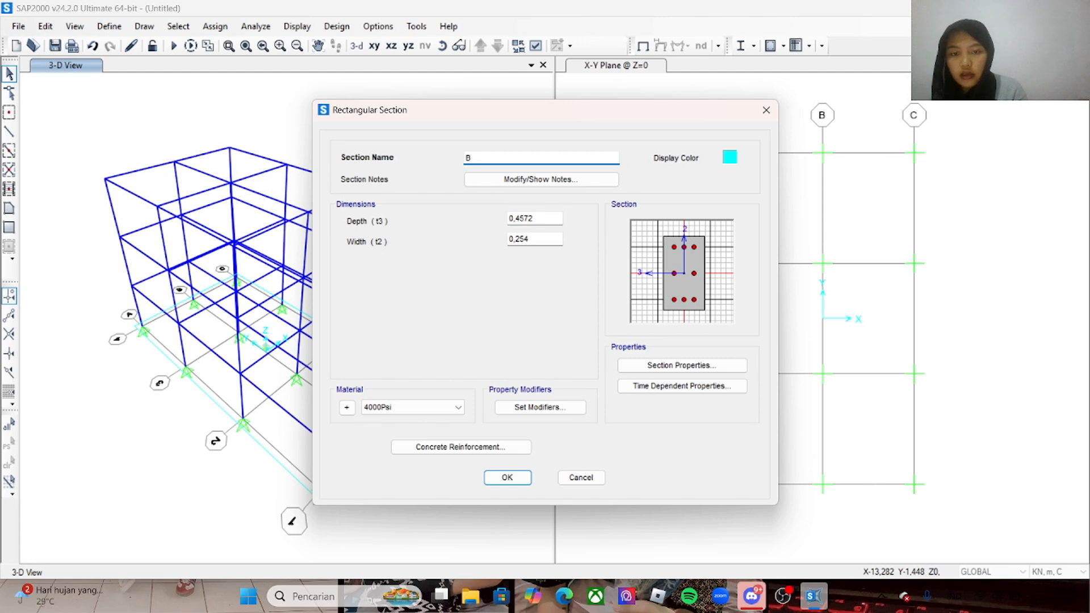
text( 30/)
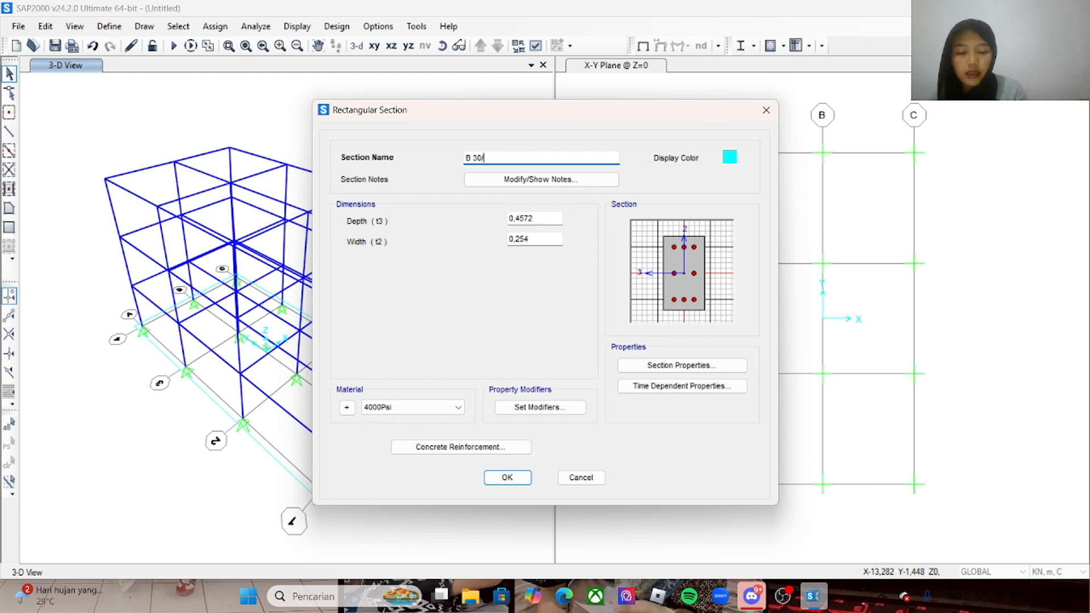
text(60)
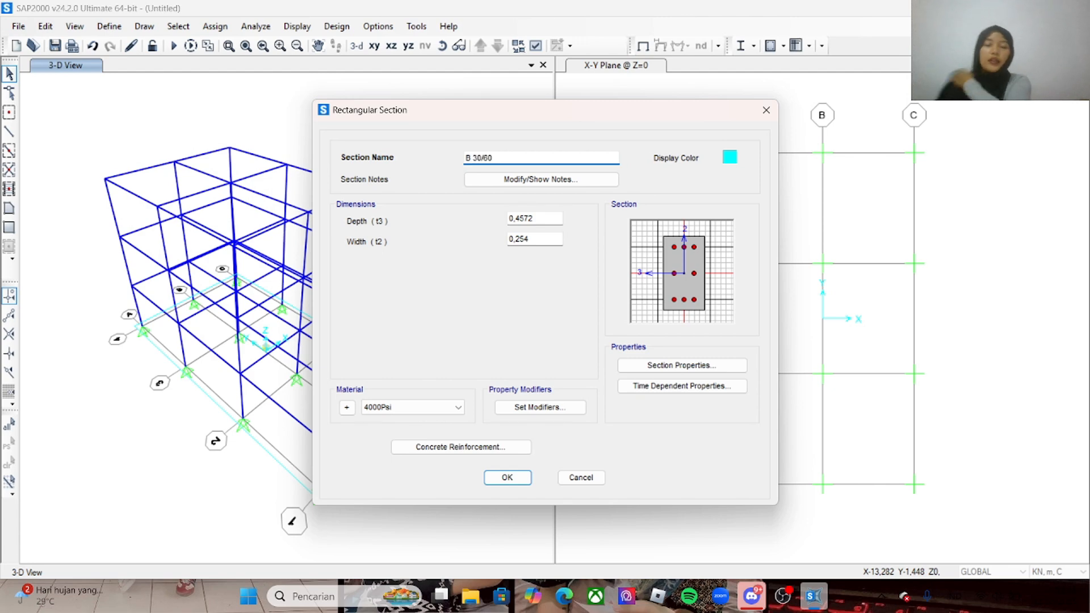
click(547, 219)
drag(547, 218, 517, 219)
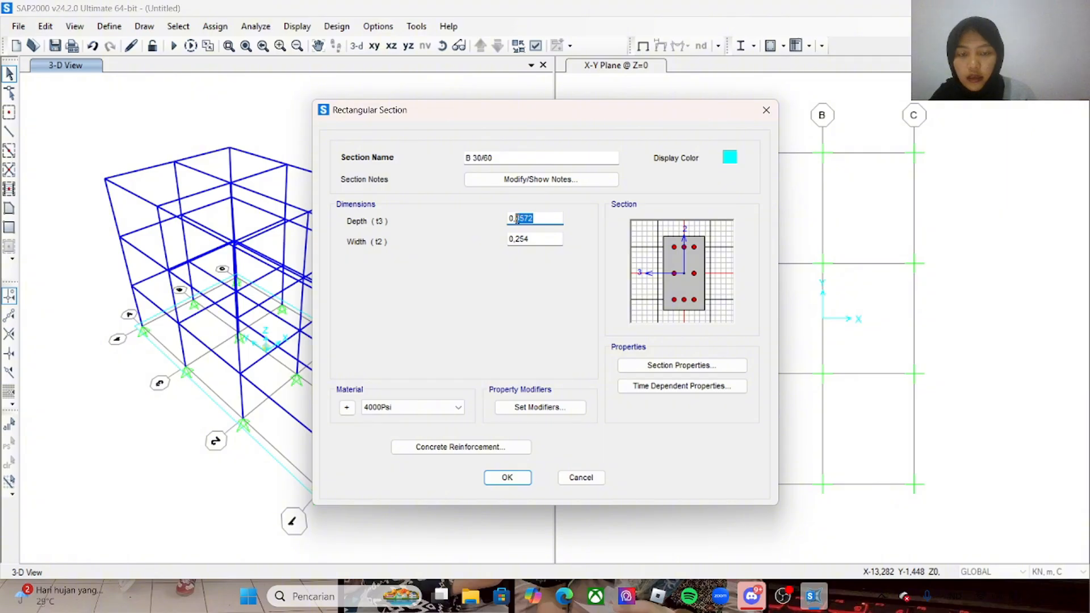
text(6)
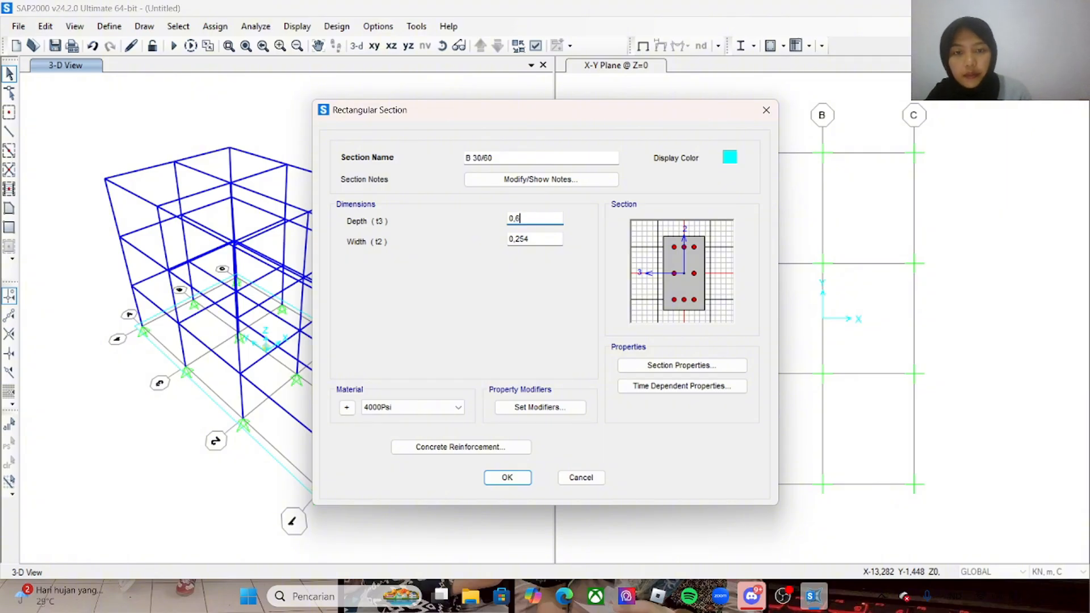
drag(533, 239, 516, 240)
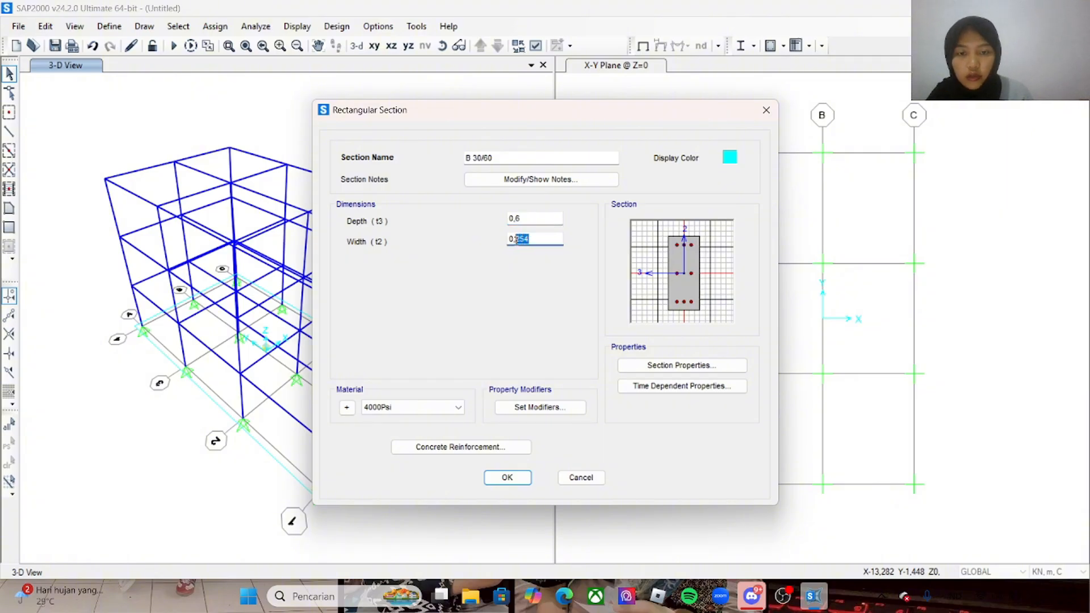
text(3)
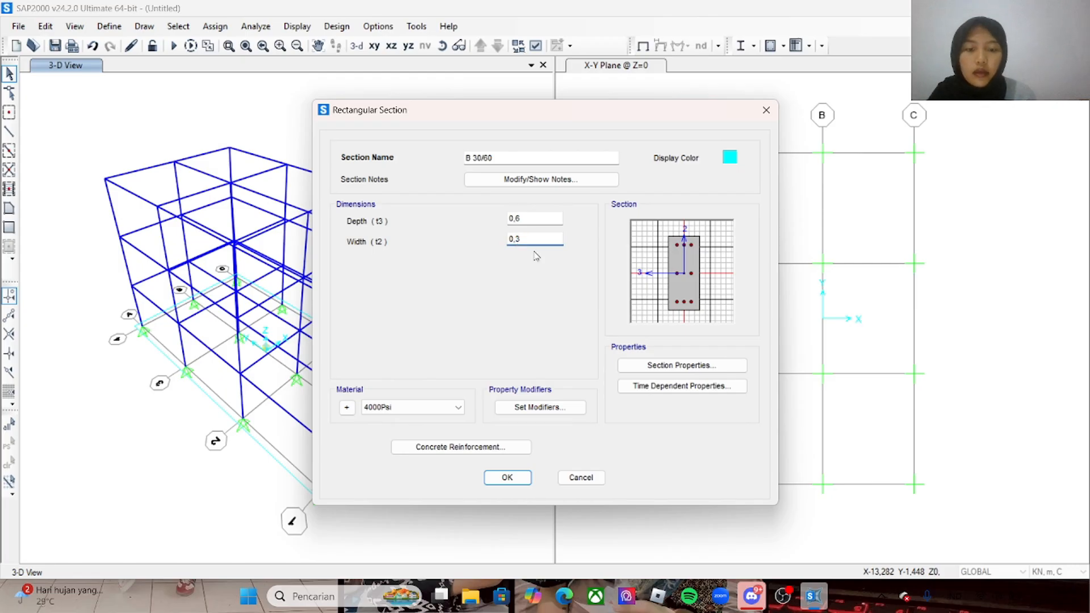
- Assign the 25 Mpa material to section B 30/60 and set its reinforcement design type to Beam (M3 Design Only)
click(459, 408)
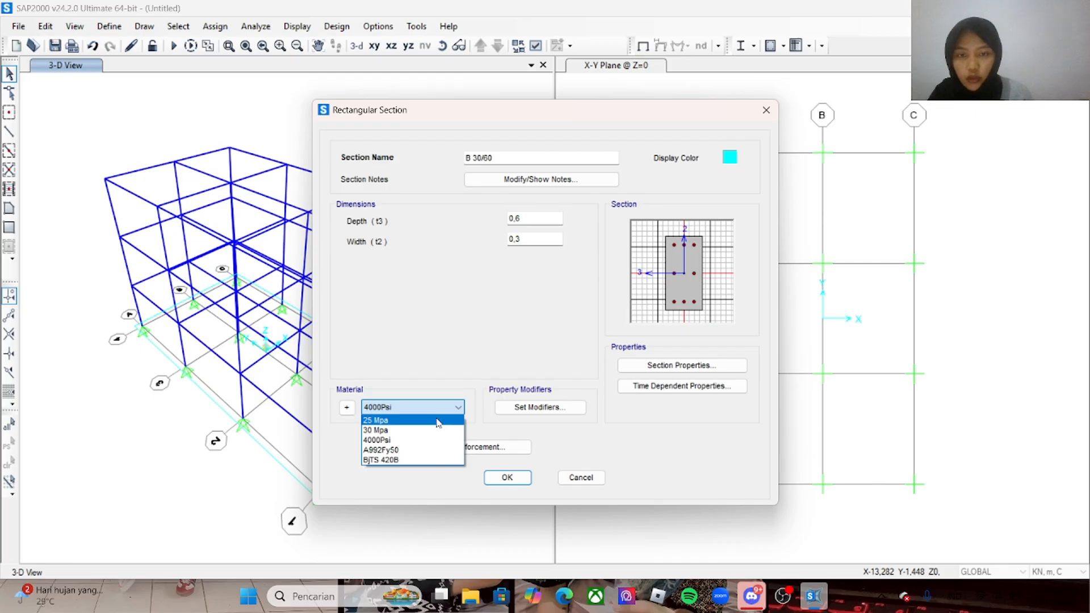
click(439, 421)
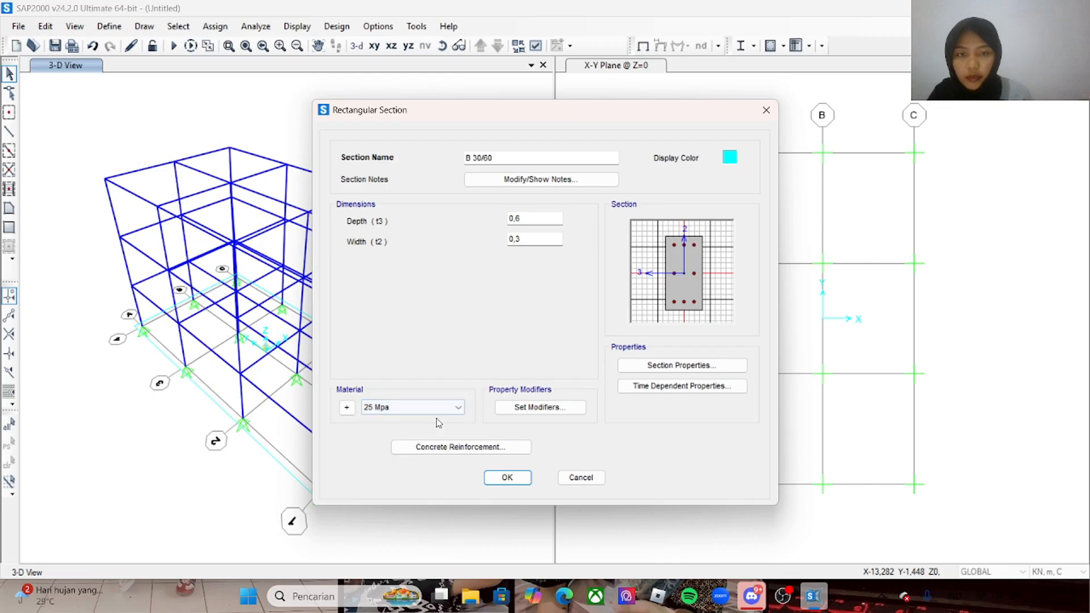
click(456, 451)
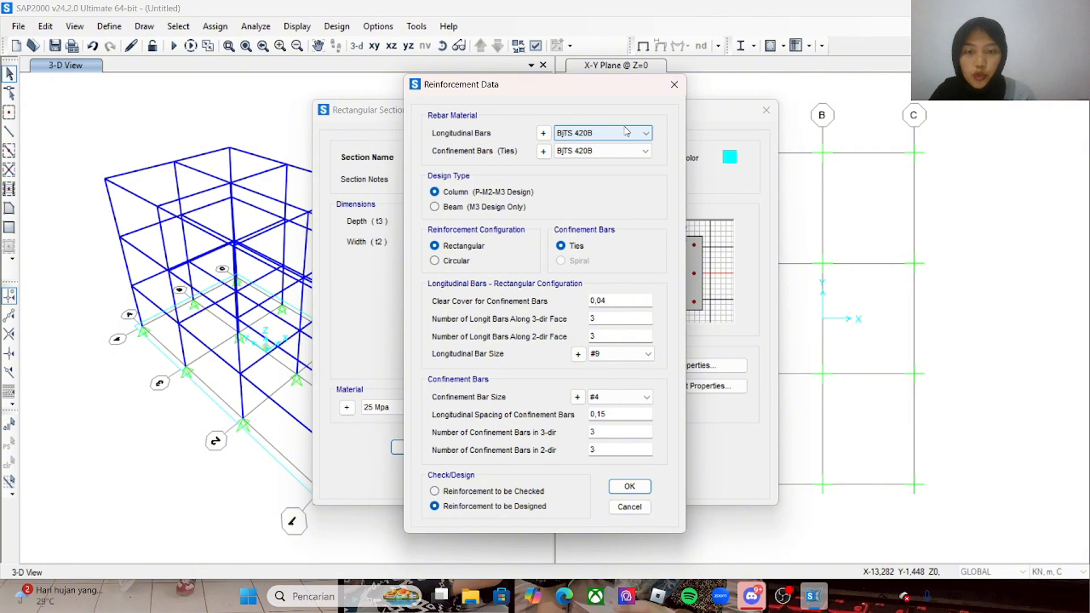
click(435, 207)
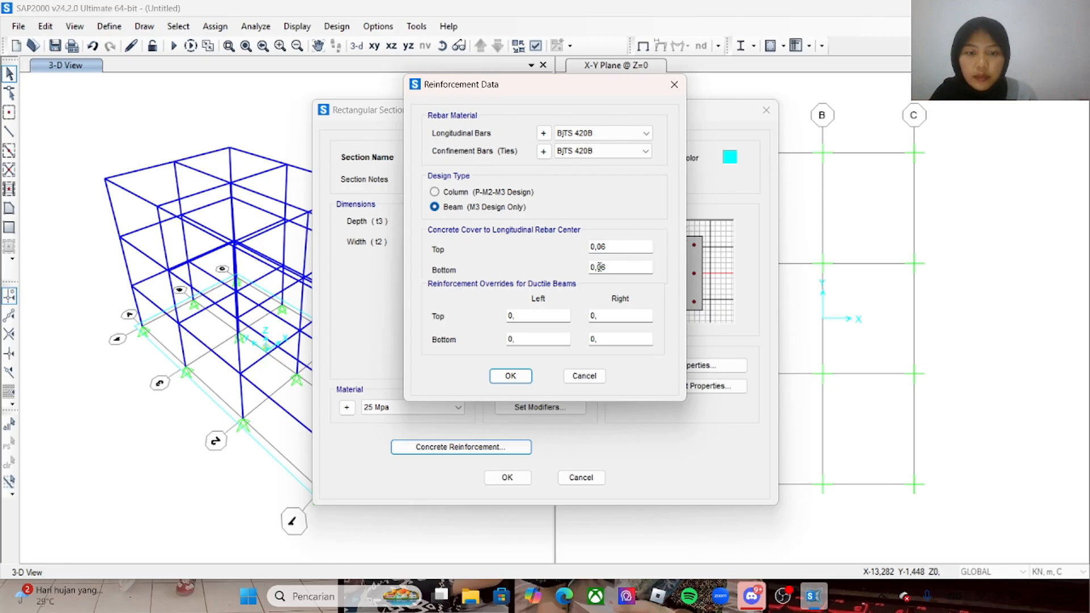
click(508, 376)
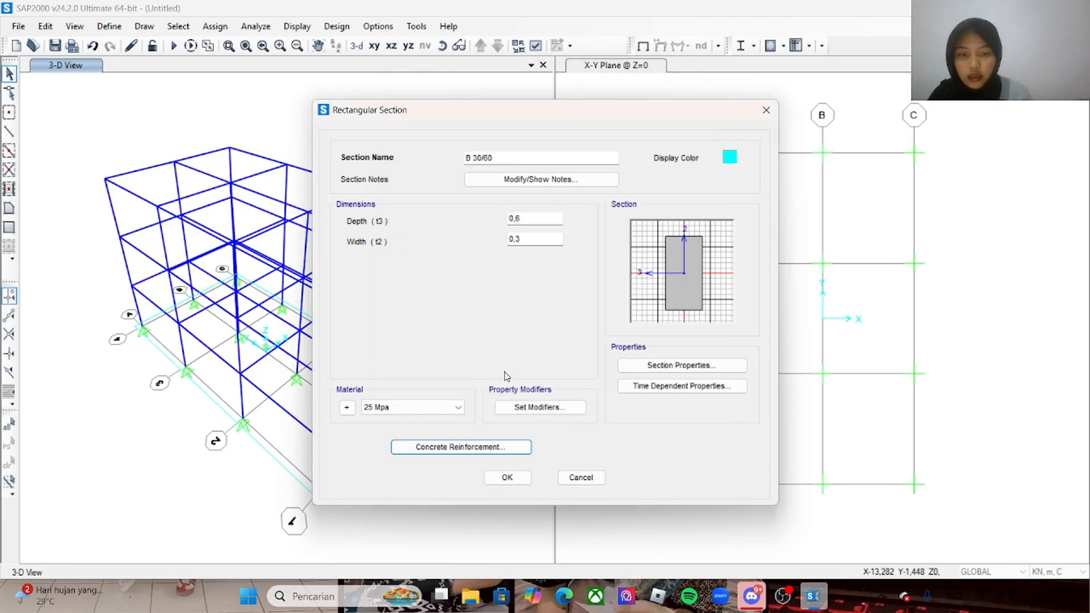
- Set section B 30/60's stiffness modifier for moment of inertia about the 3 axis to 0,35 and save the section
click(523, 408)
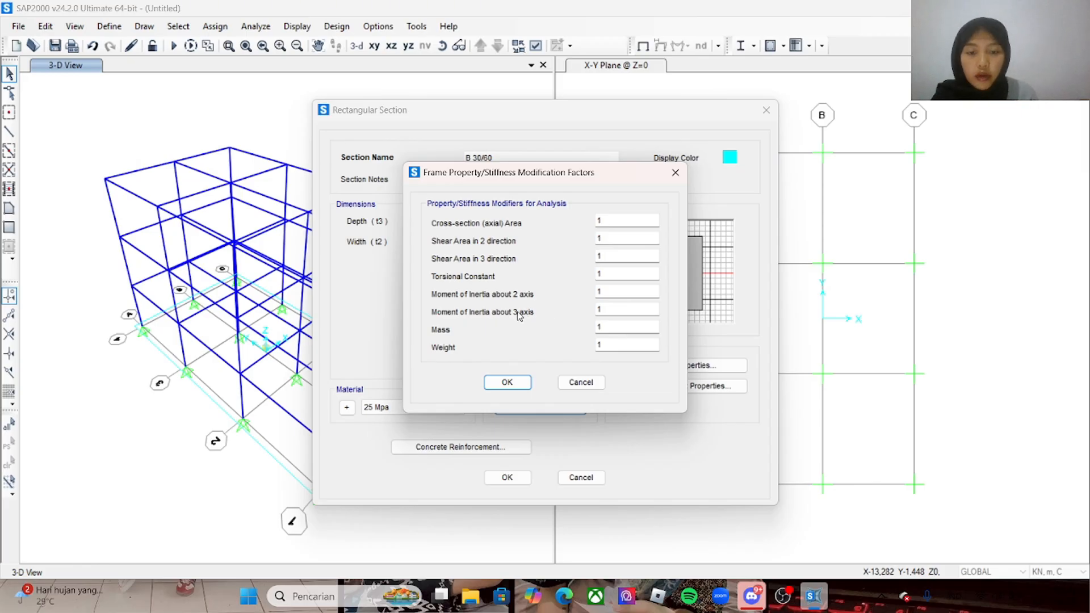
click(617, 309)
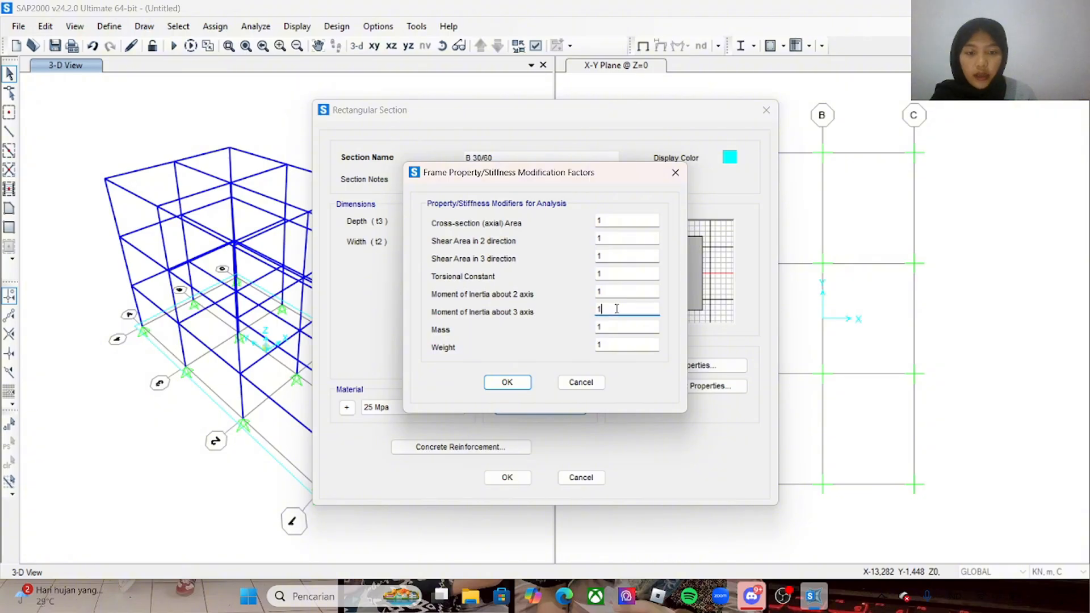
key(BackSpace)
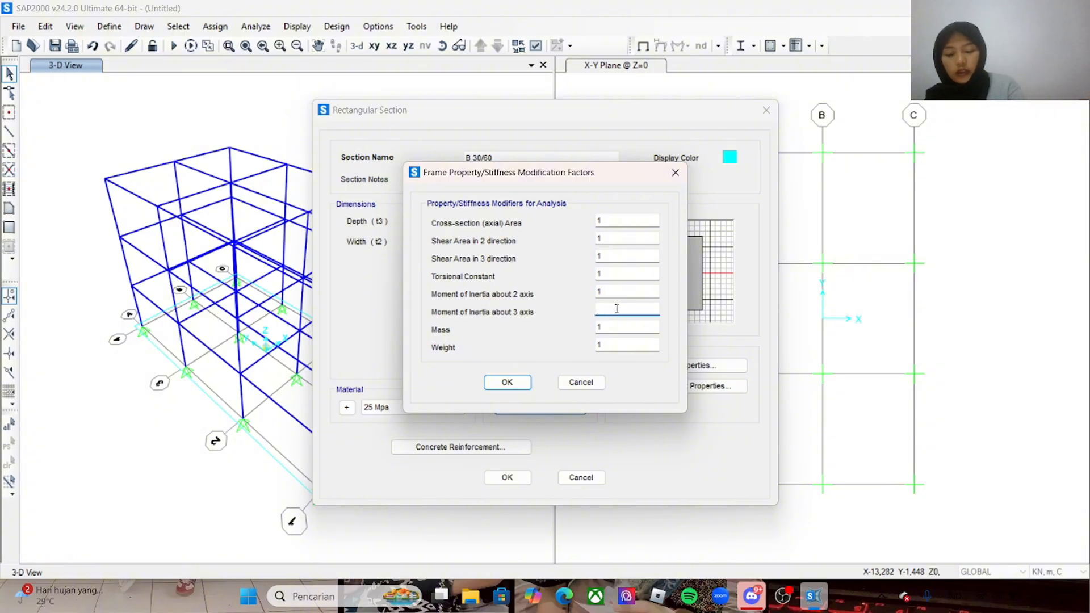
text(0)
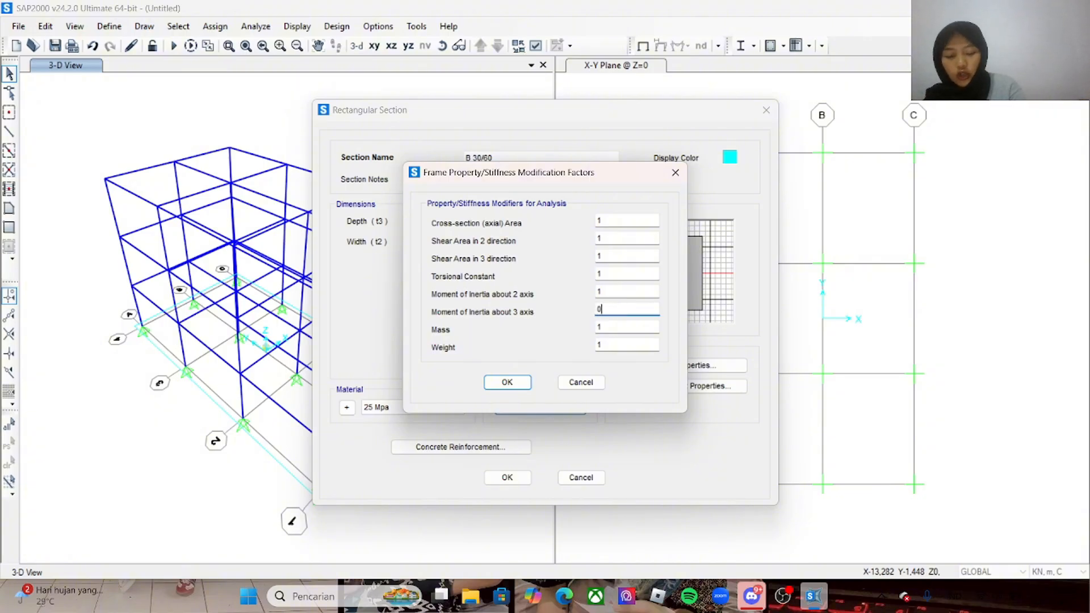
text(,35)
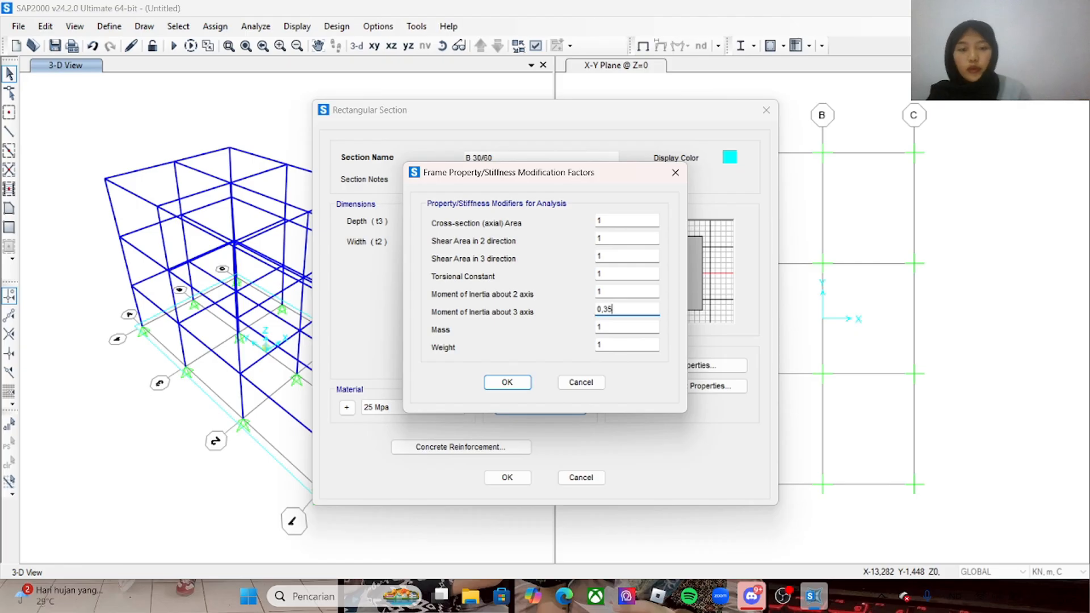
click(509, 380)
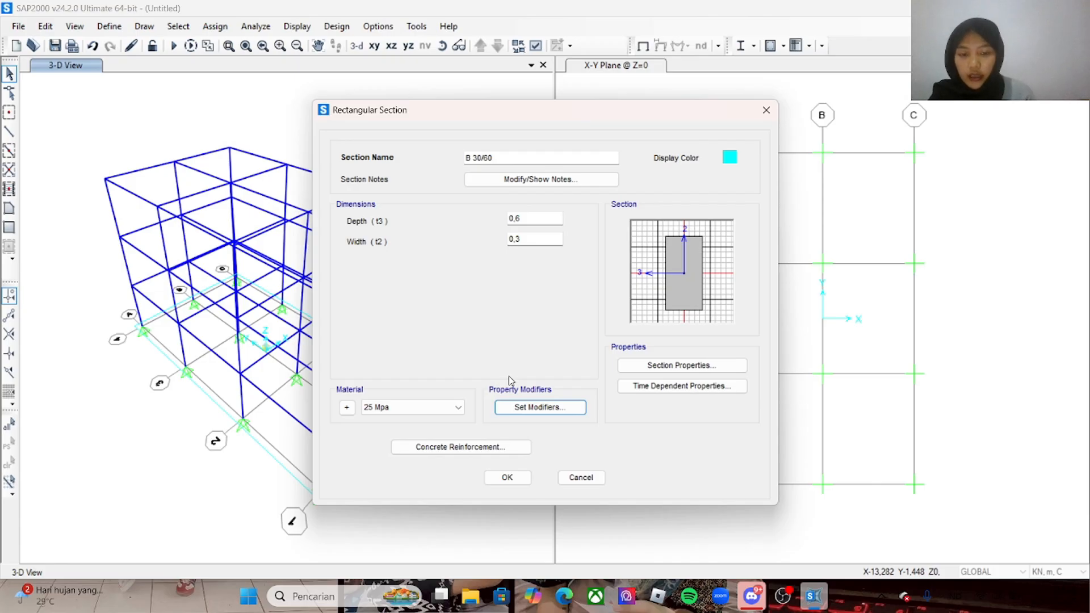
click(514, 478)
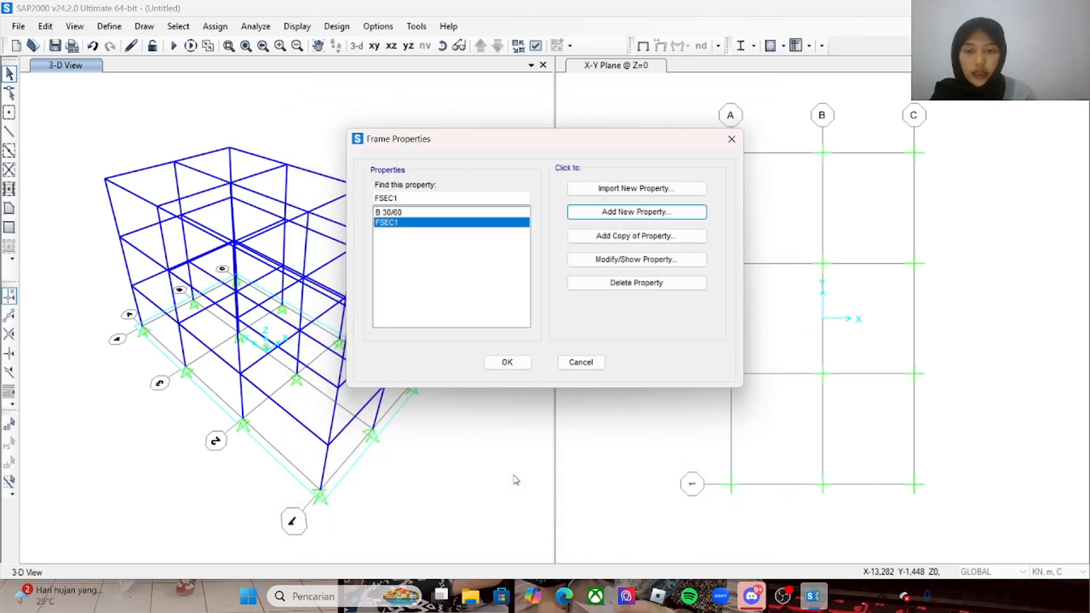
- Add a copy of the B 30/60 frame property and name it B 25/45
click(474, 215)
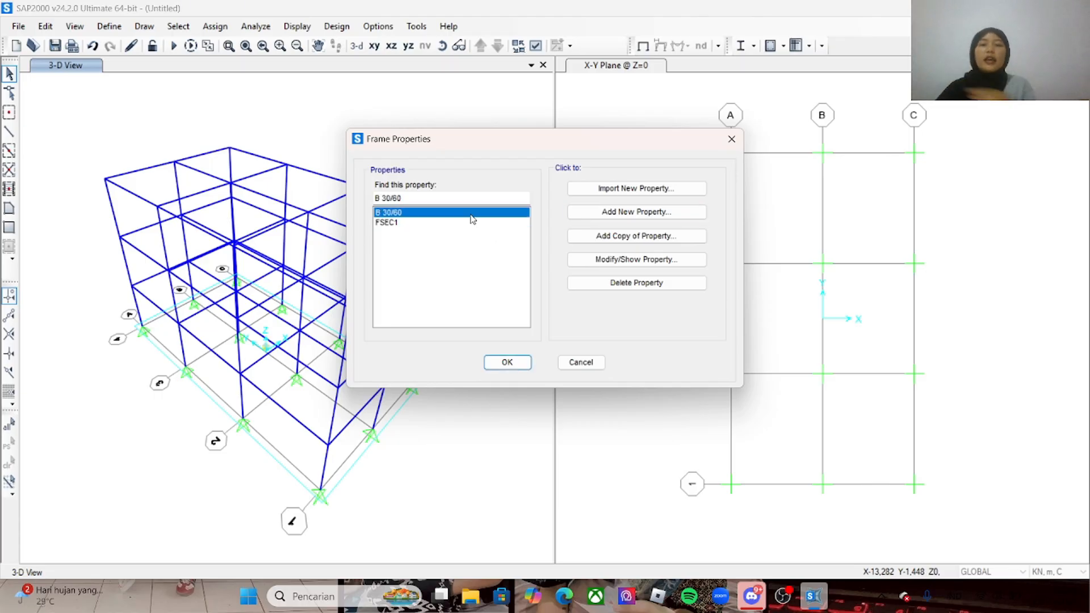
click(611, 242)
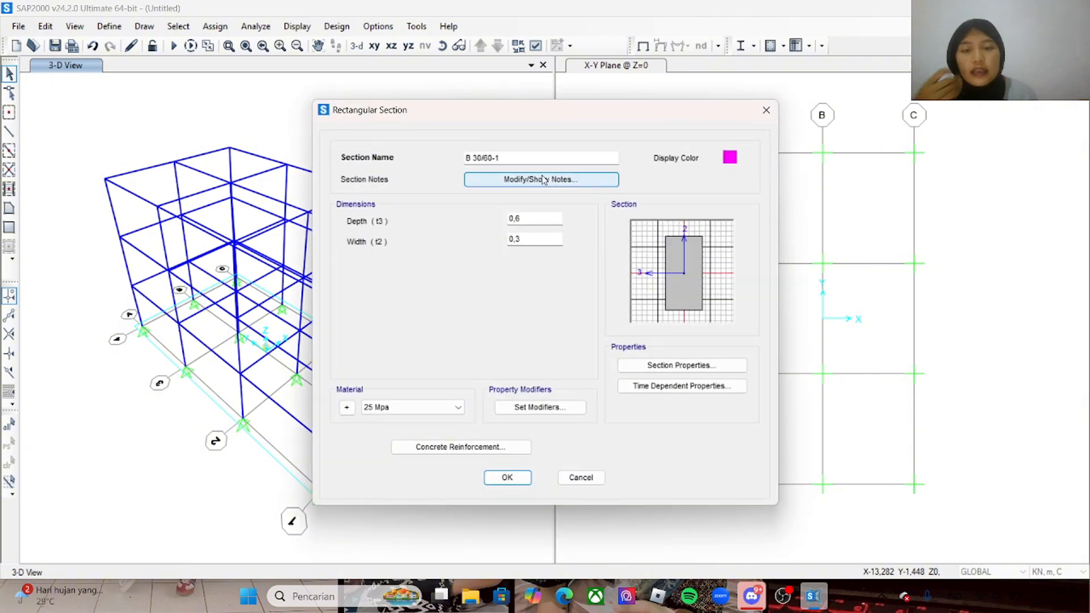
drag(501, 158, 478, 158)
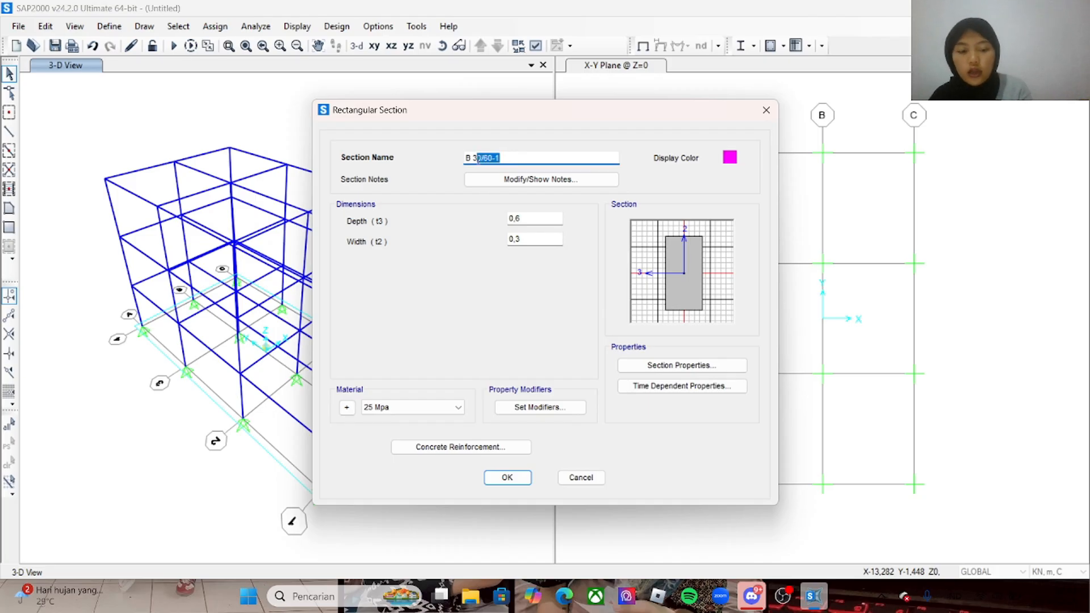
key(BackSpace)
key(BackSpace)
text(2)
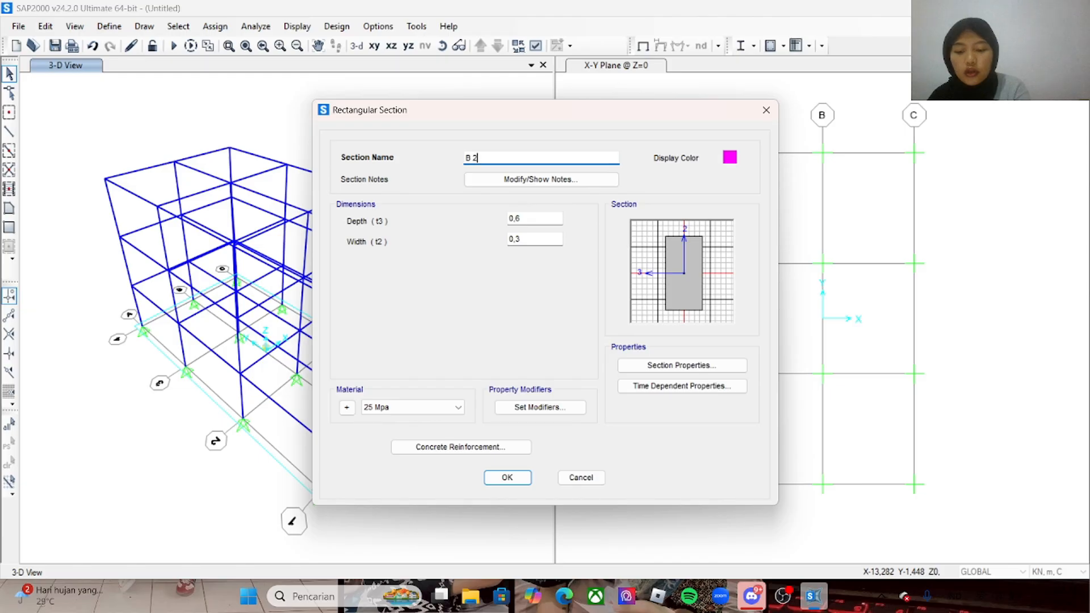
text(5)
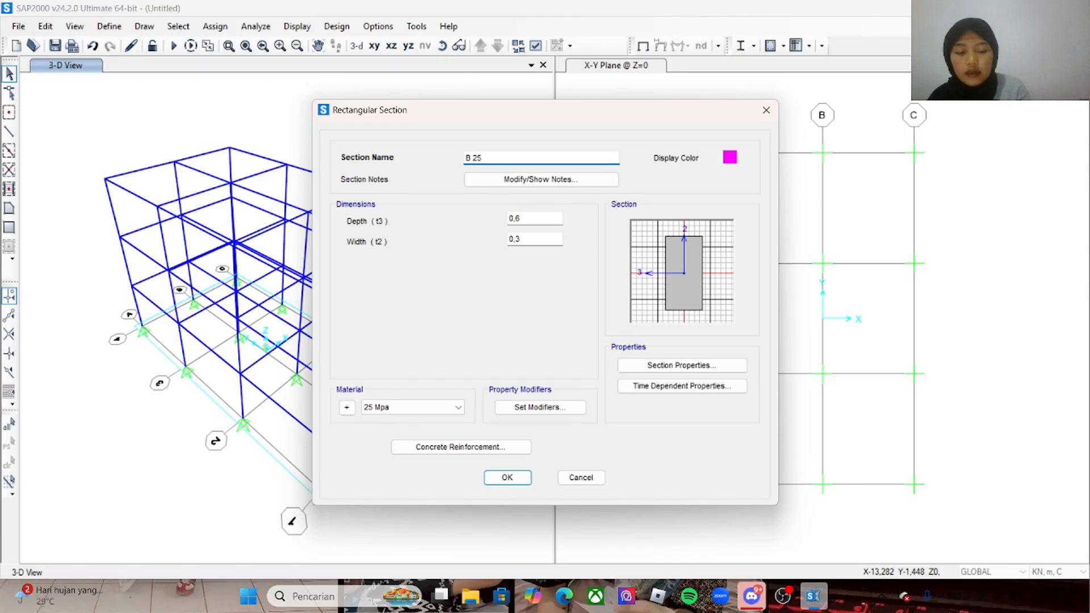
text(/)
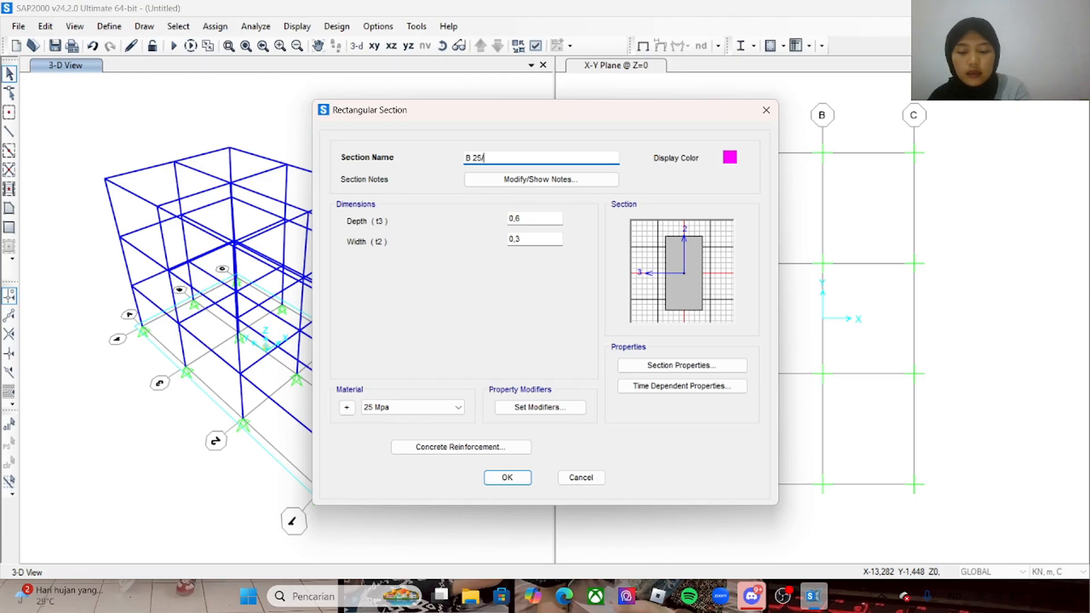
text(45)
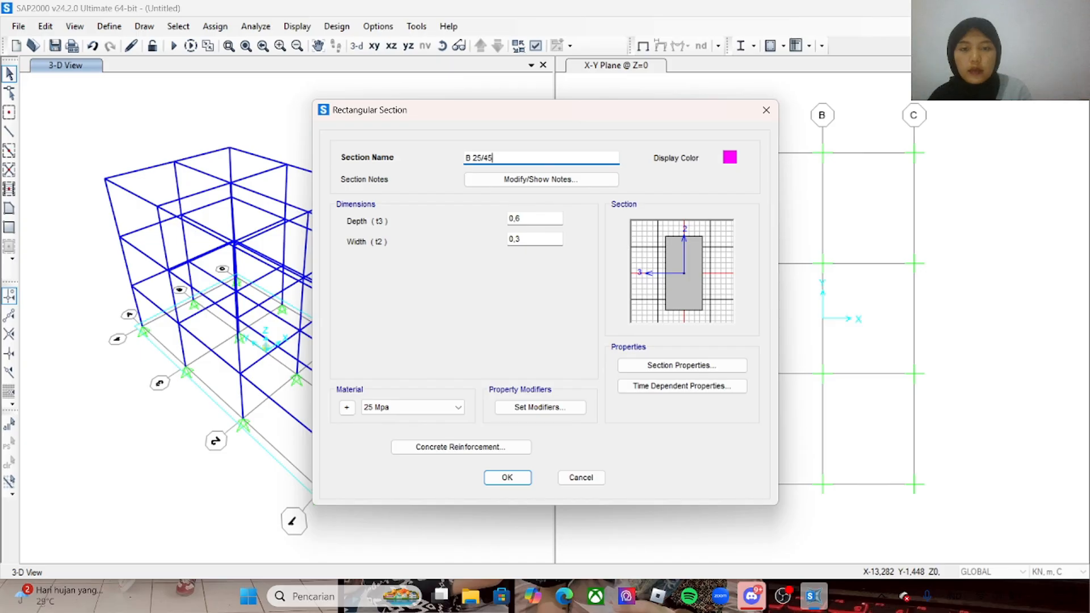
- Set section B 25/45's depth to 0,45 m and its width to 0,25 m
double_click(523, 219)
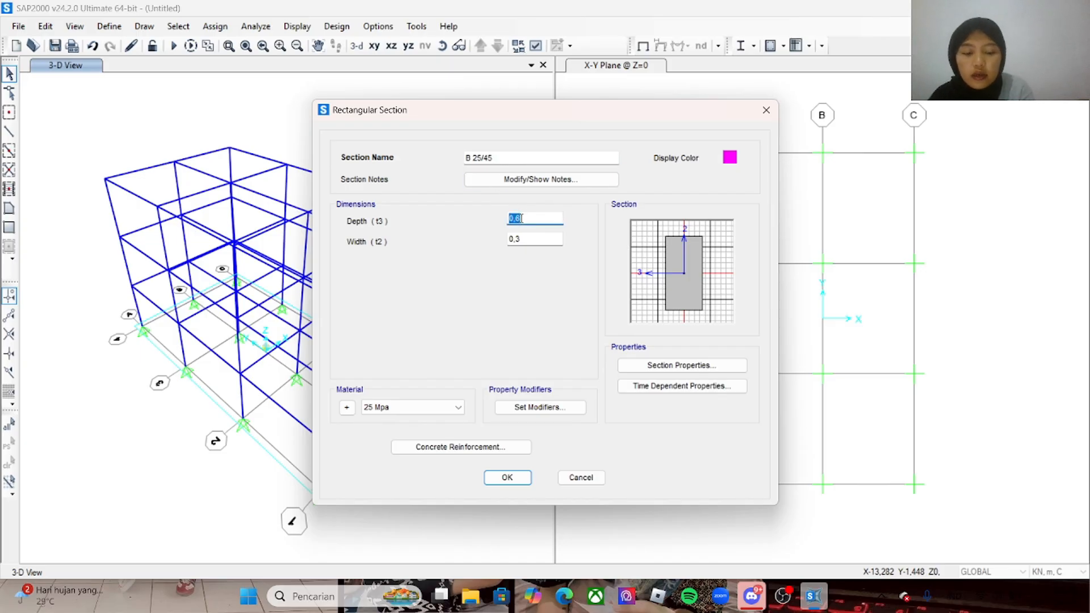
text(0,45)
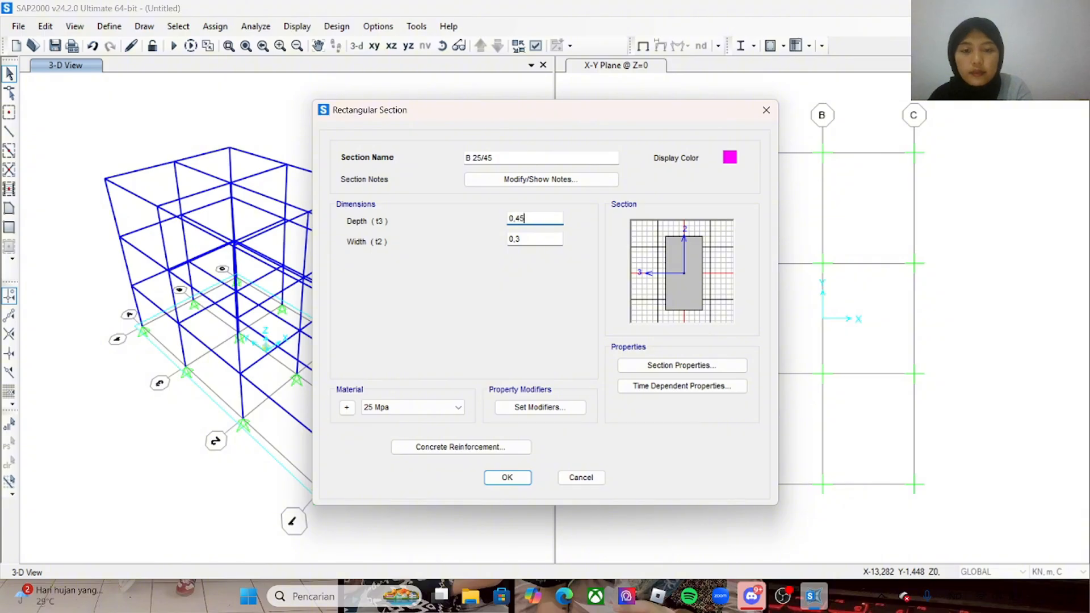
click(520, 239)
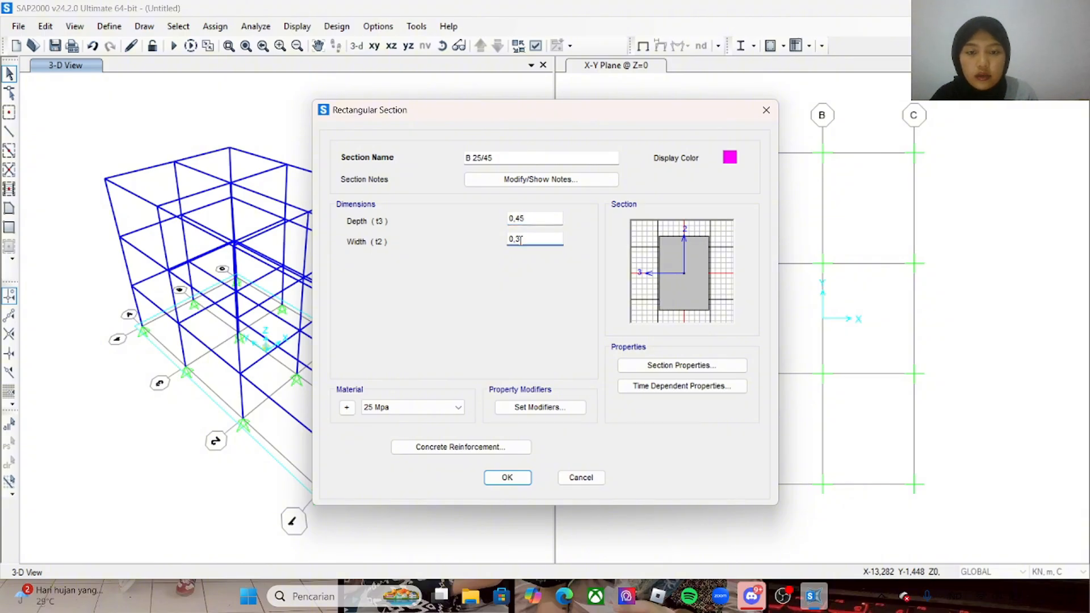
drag(520, 239, 516, 239)
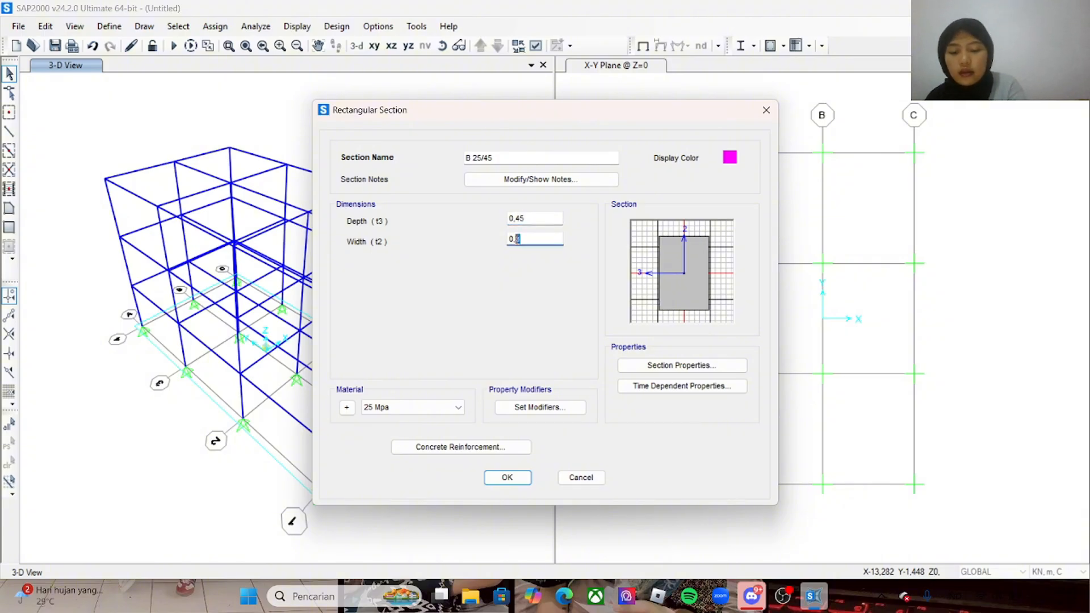
text(25)
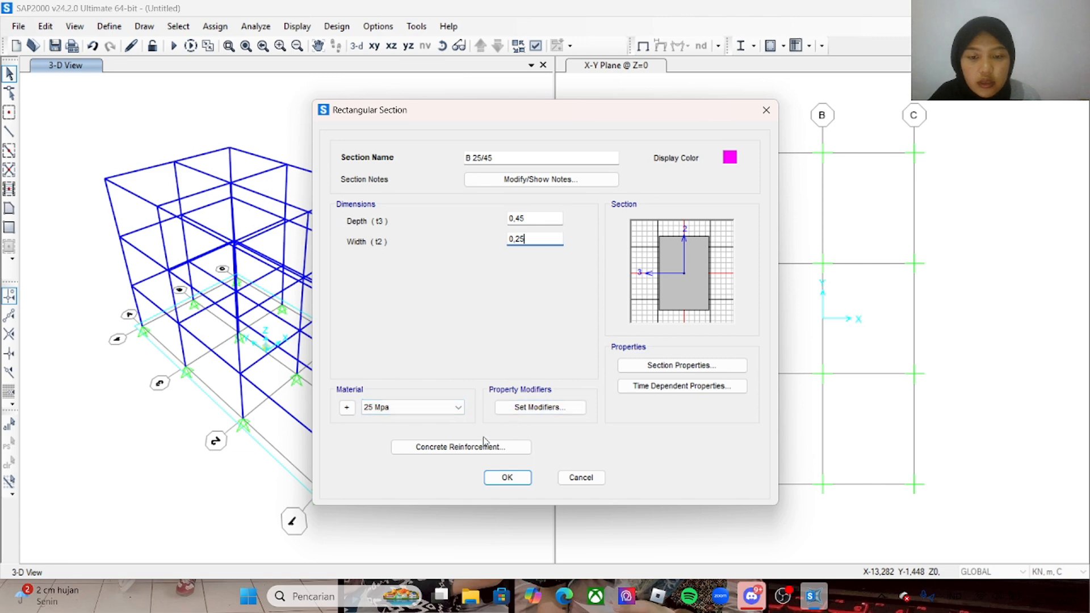
- Change the display color of section B 25/45 to dark purple and save the section
click(730, 158)
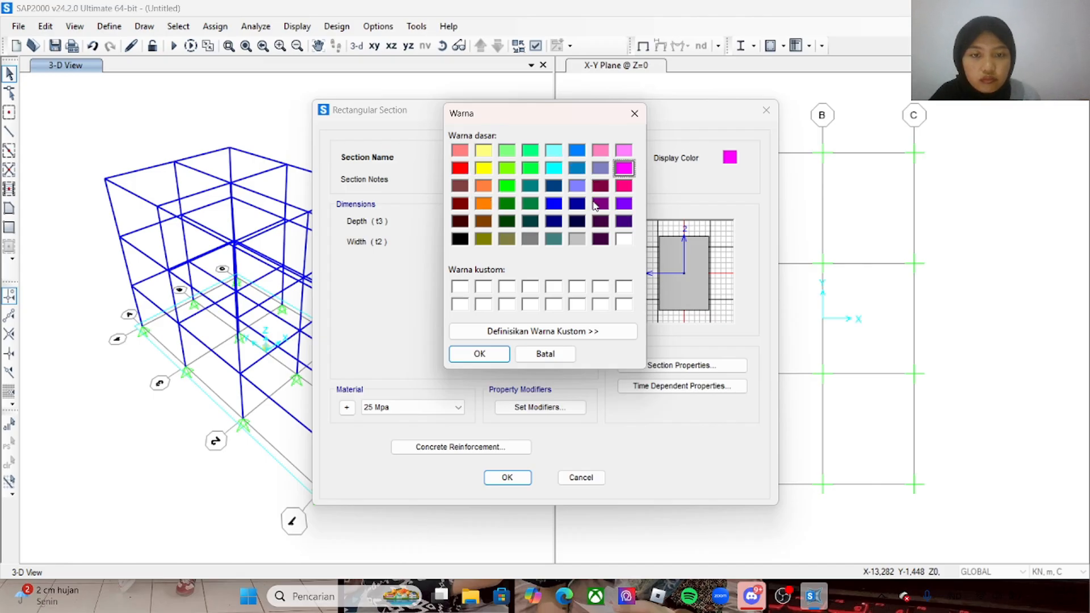
click(599, 204)
click(492, 362)
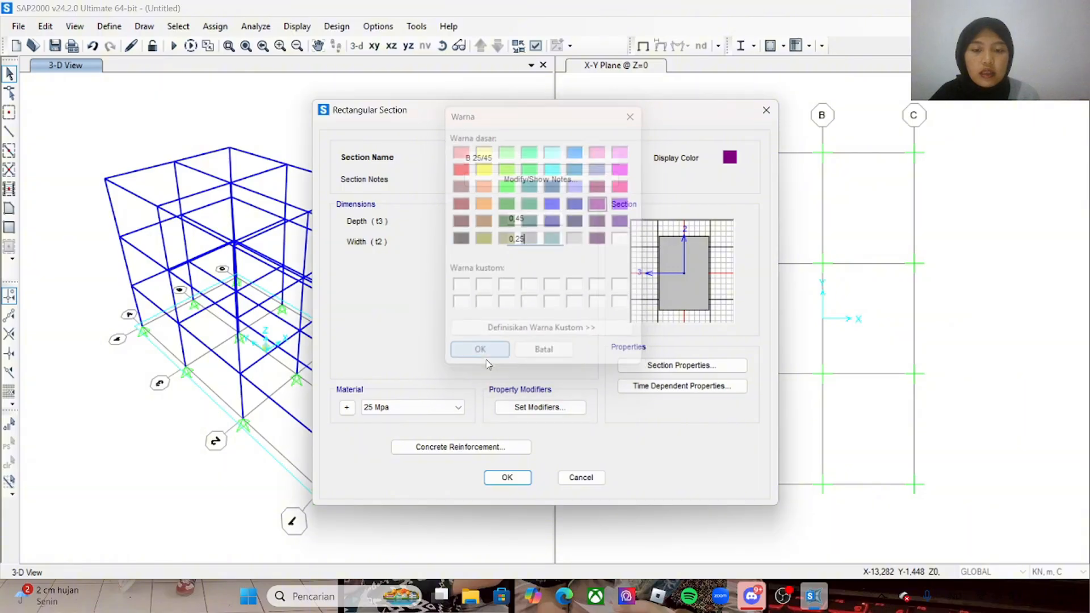
click(507, 479)
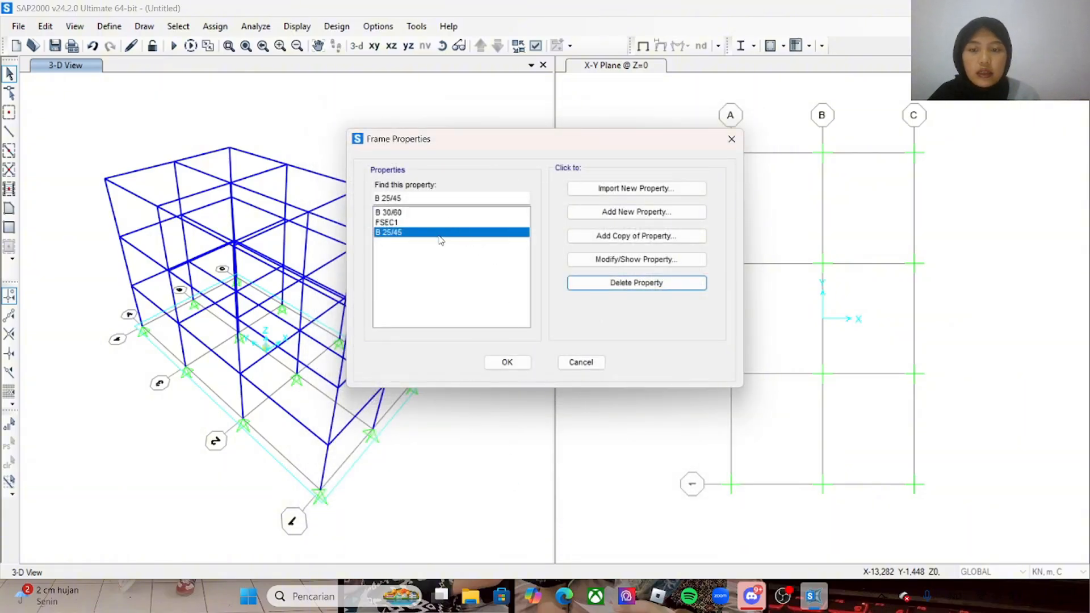
- Add a copy of the B 25/45 frame property, name it B 25/50 and set its depth to 0,5 m
click(607, 234)
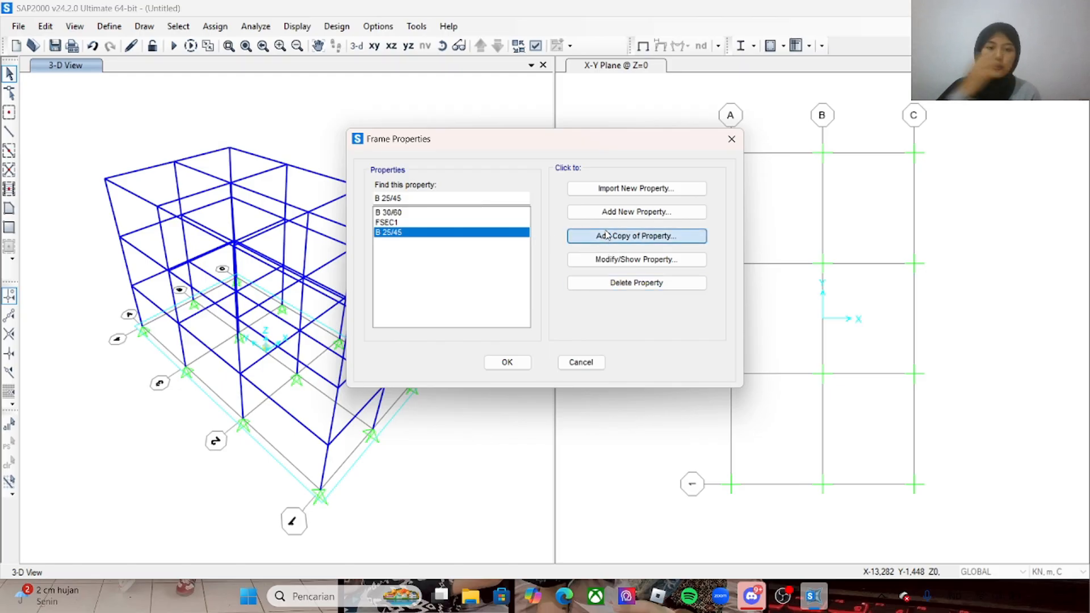
click(510, 154)
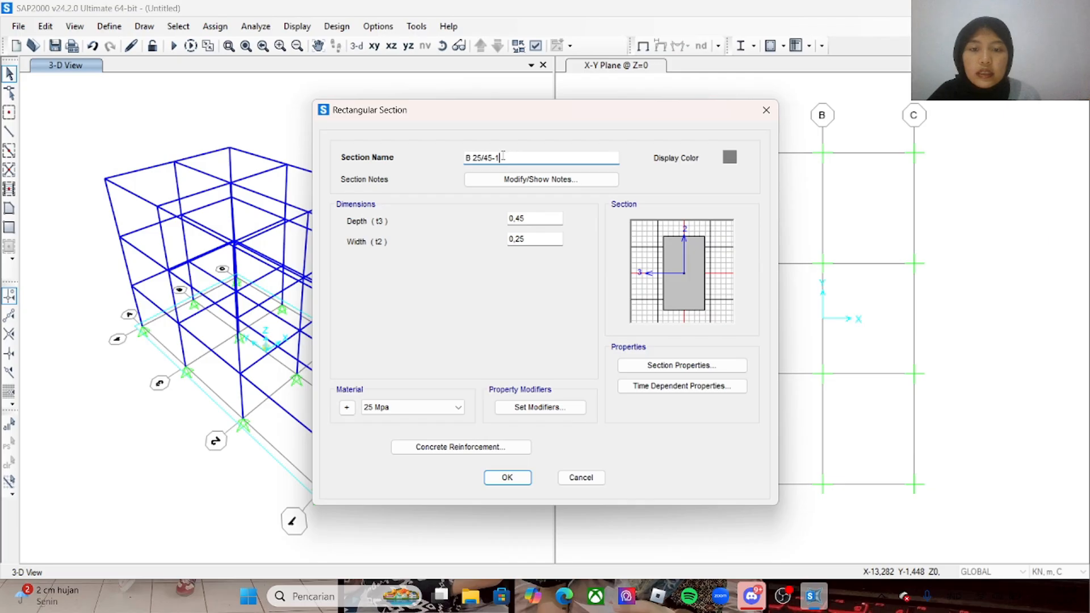
key(BackSpace)
key(BackSpace)
key(BackSpace)
key(BackSpace)
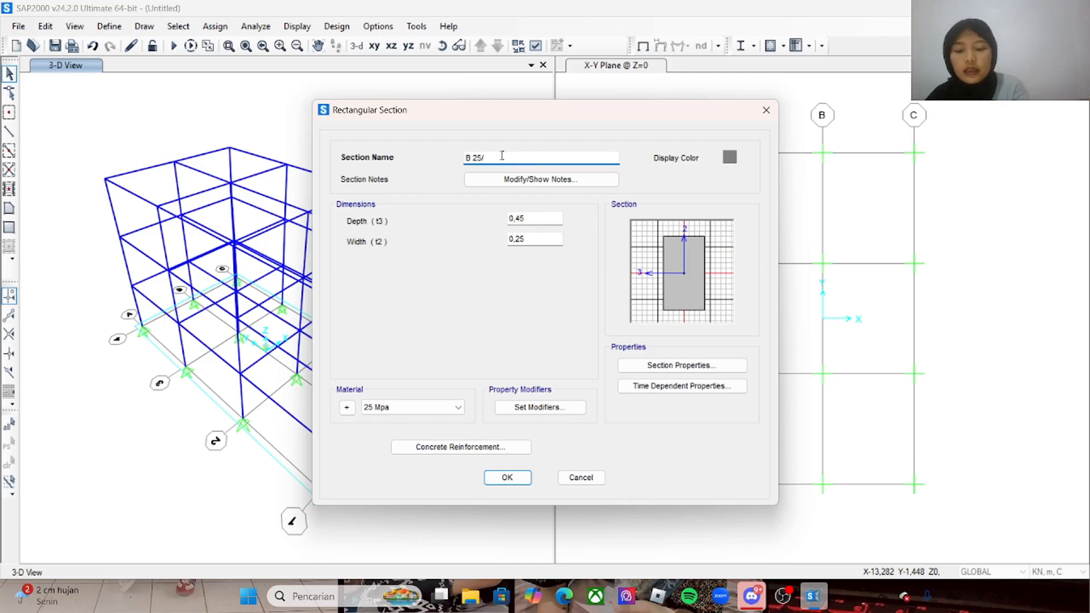
text(50)
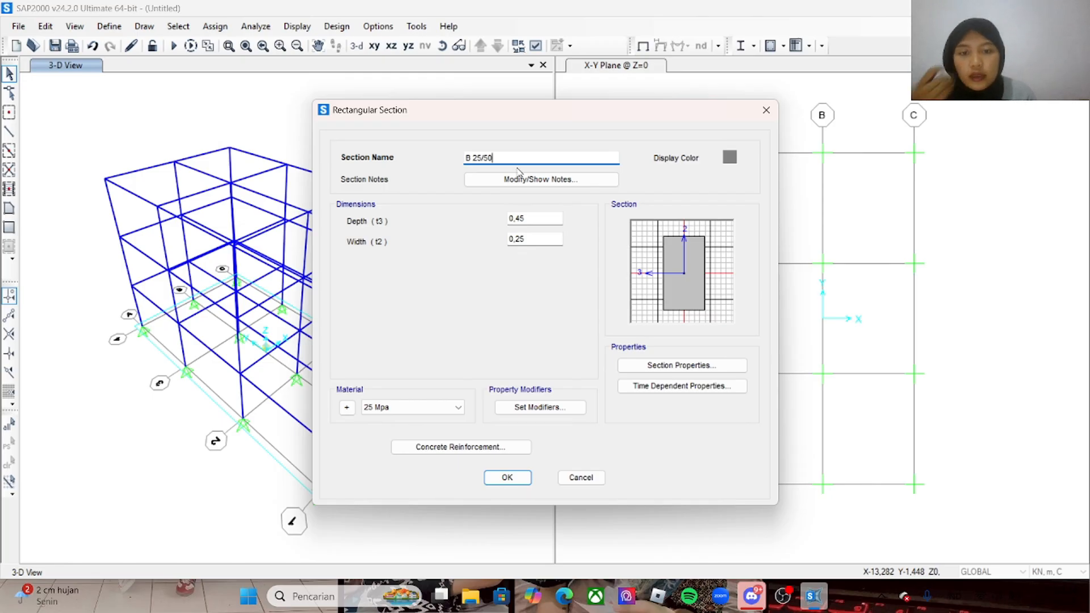
click(531, 218)
key(BackSpace)
key(BackSpace)
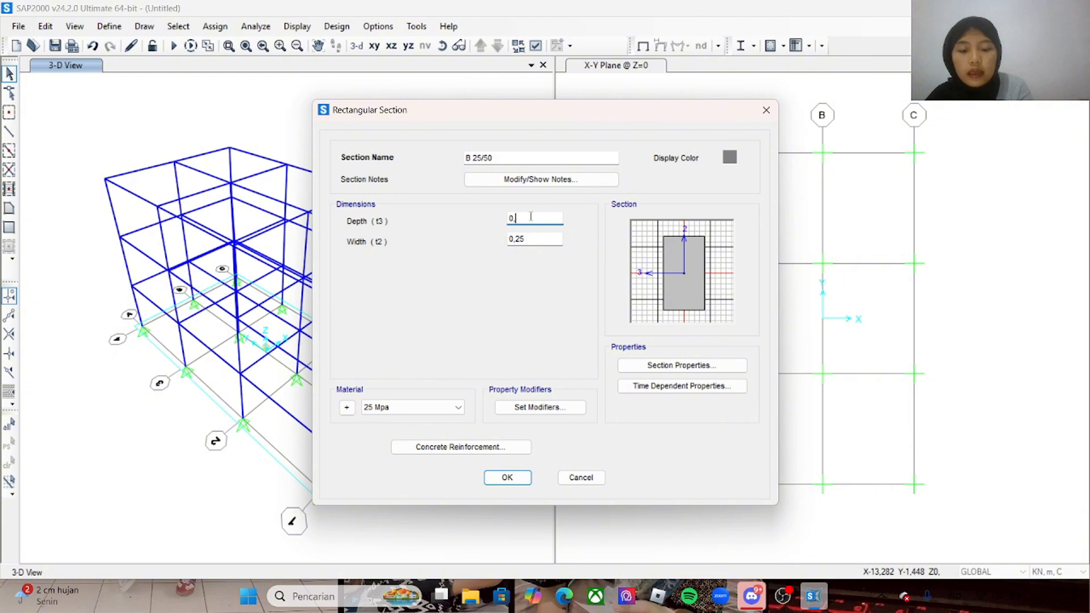
text(5)
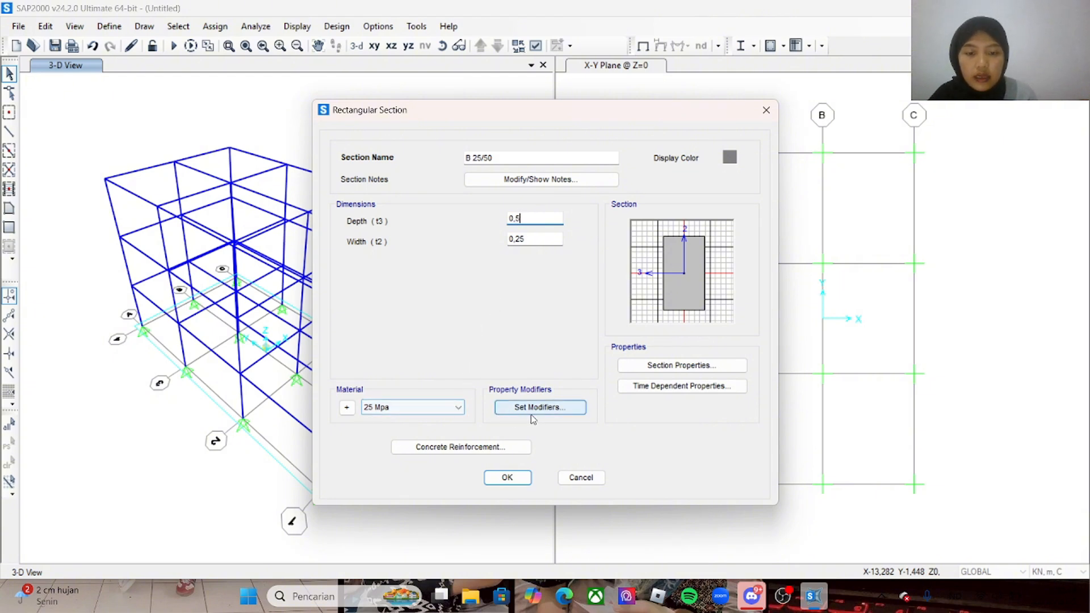
- Change the display color of section B 25/50 to light orange and save the section
click(730, 157)
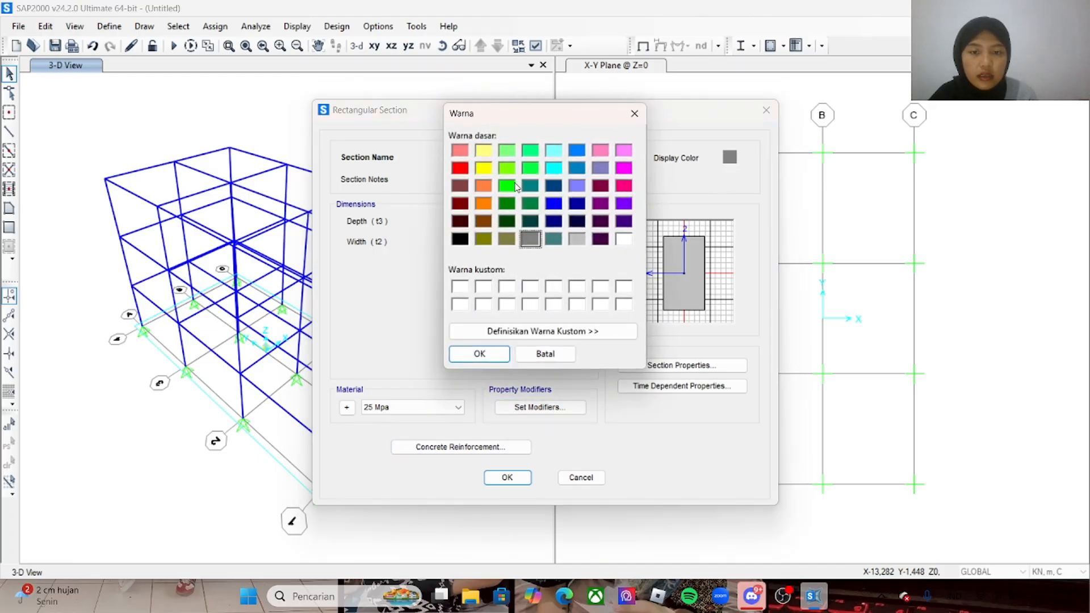
click(489, 186)
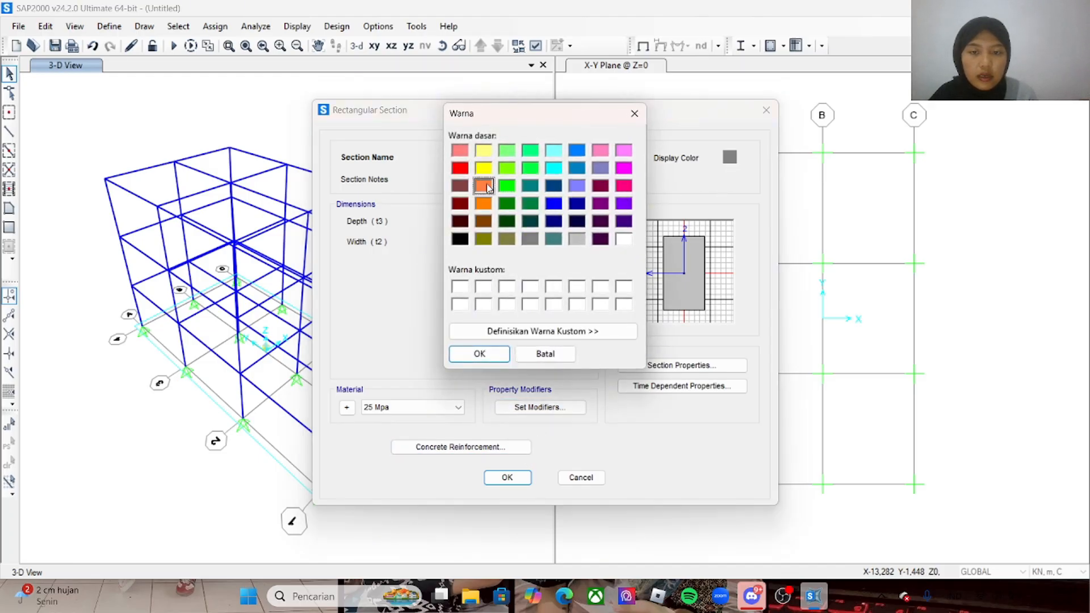
click(479, 354)
click(503, 478)
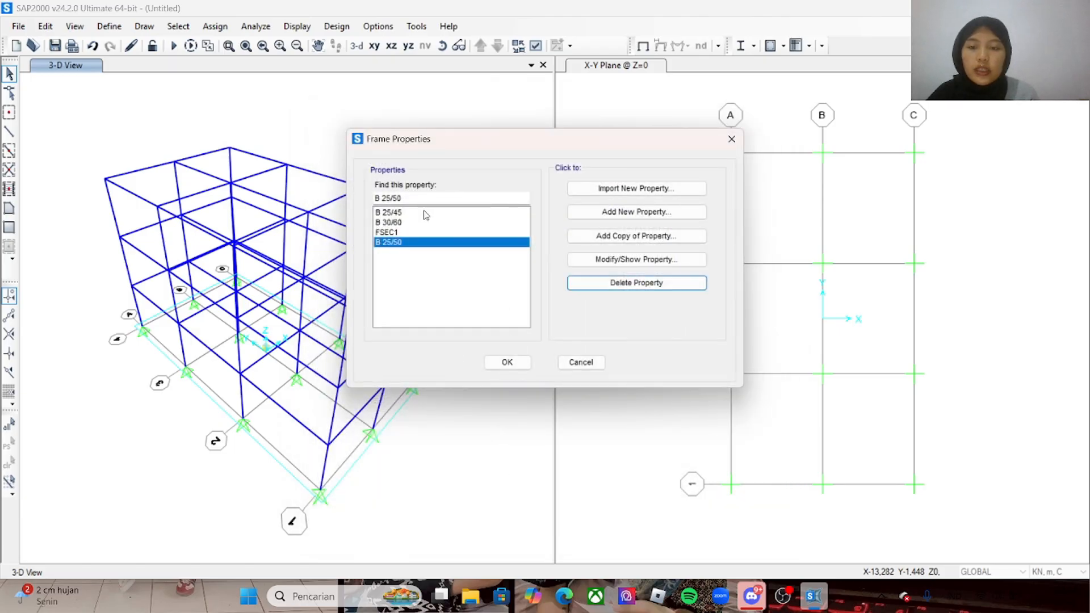
- Add a new rectangular concrete frame section and name it K 40/40
click(416, 256)
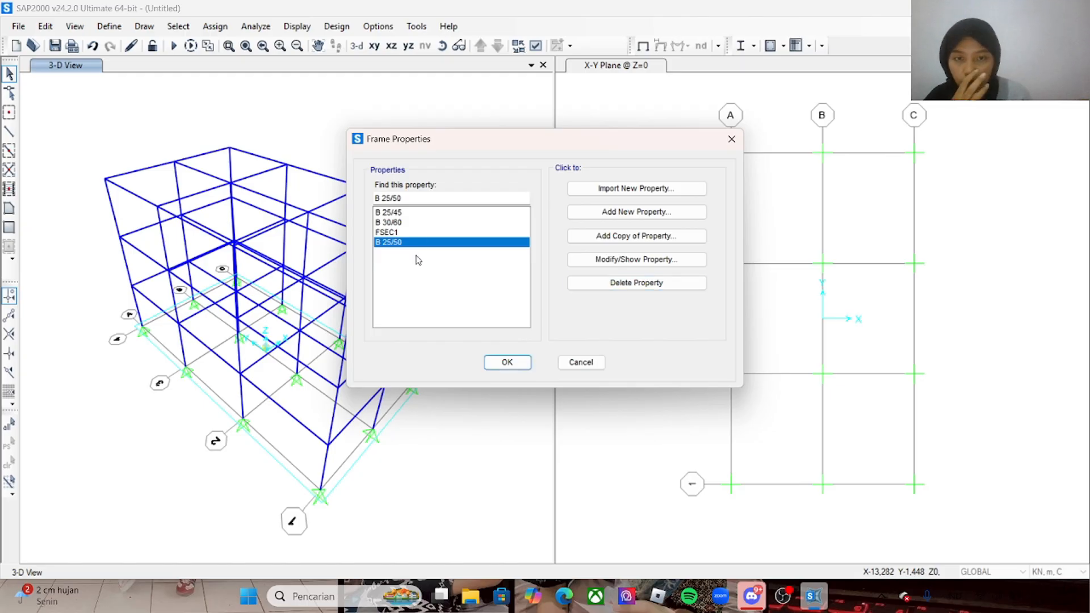
click(598, 216)
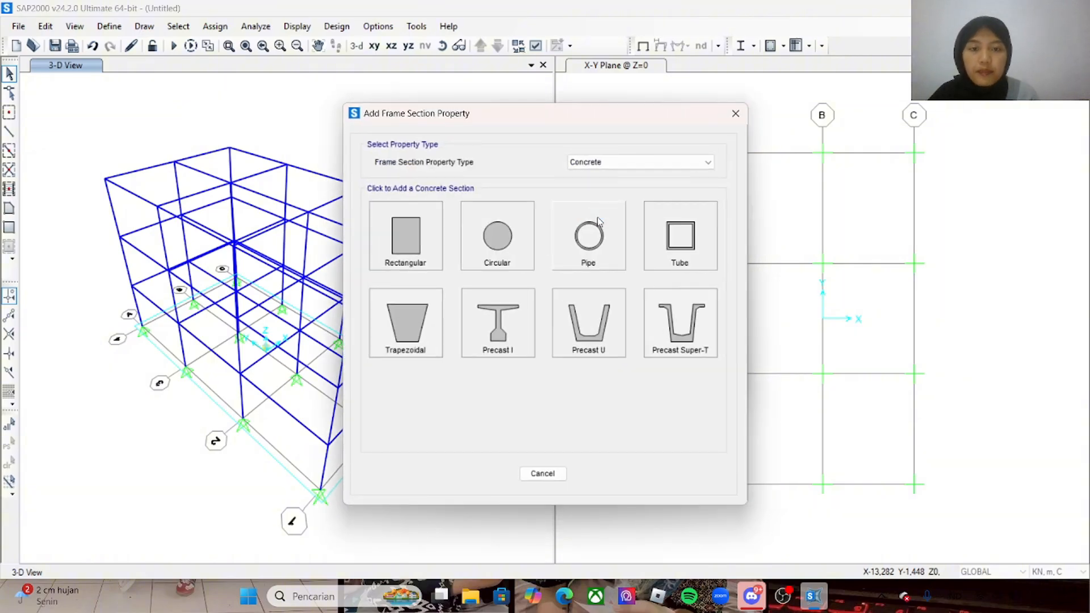
click(410, 228)
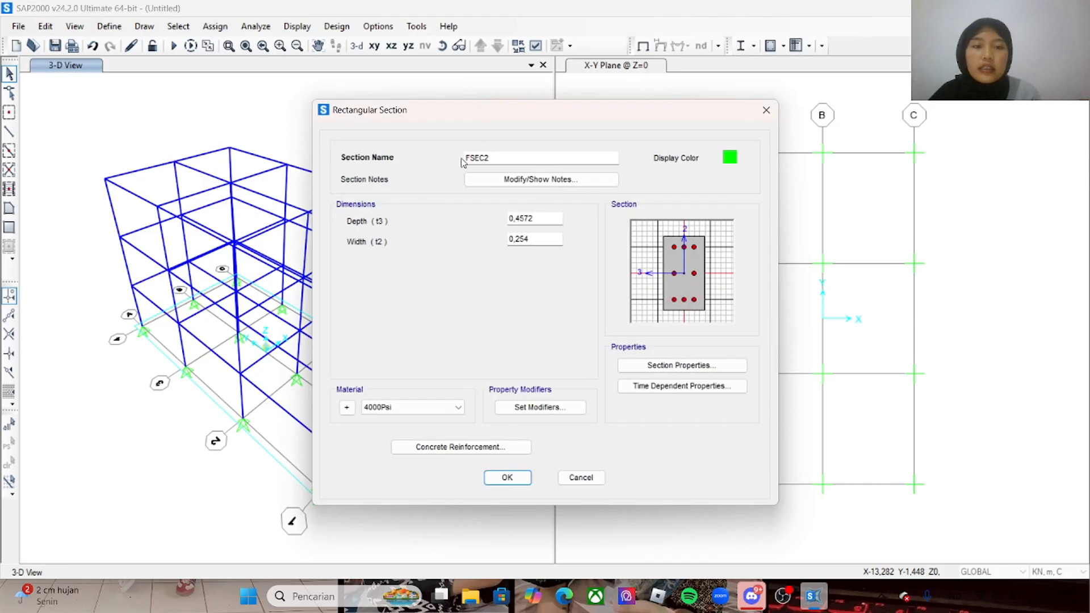
click(497, 159)
drag(497, 159, 463, 161)
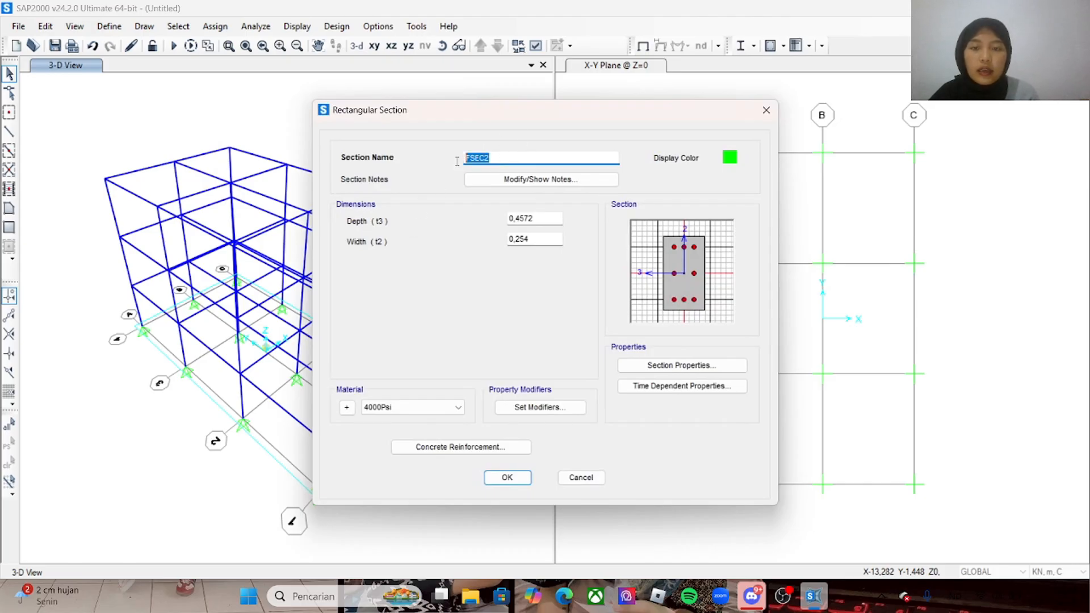
text(K)
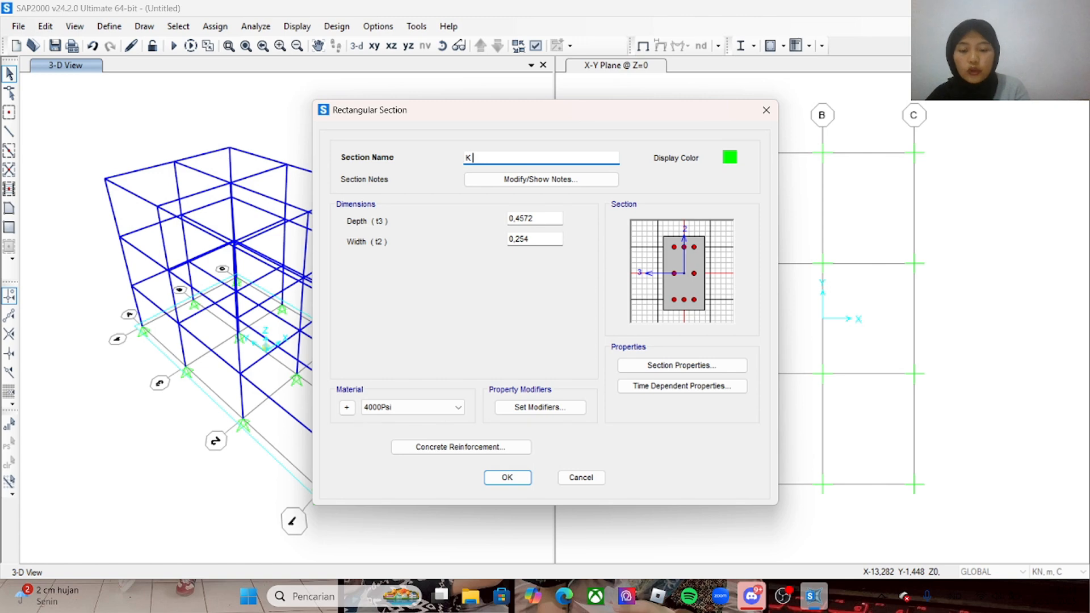
text( 40/40)
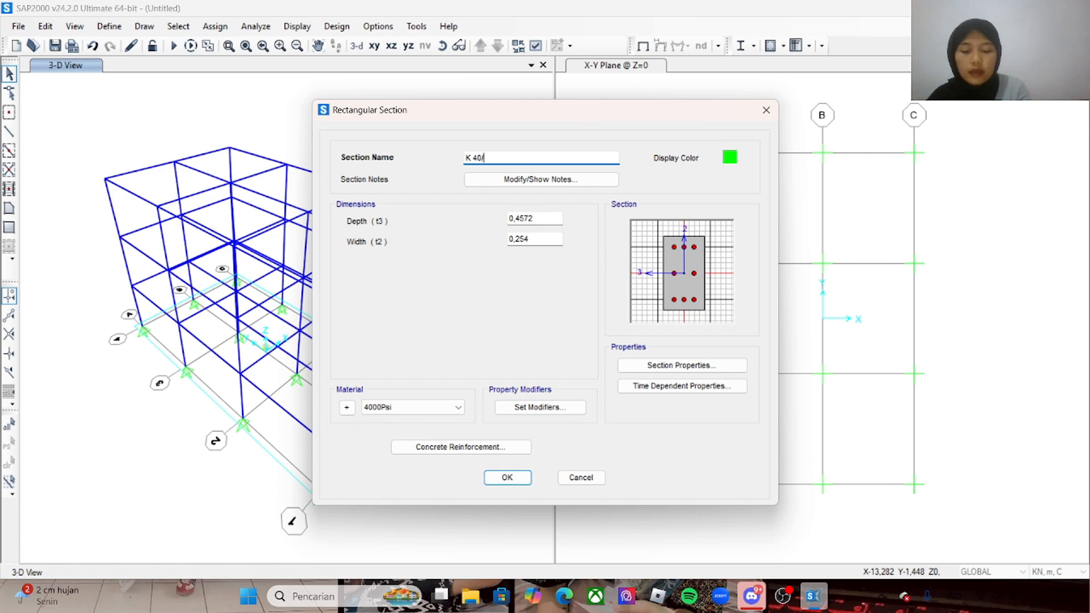
- Set section K 40/40's depth and width to 0,4 m and its material to 30 Mpa
click(538, 221)
key(BackSpace)
key(BackSpace)
key(BackSpace)
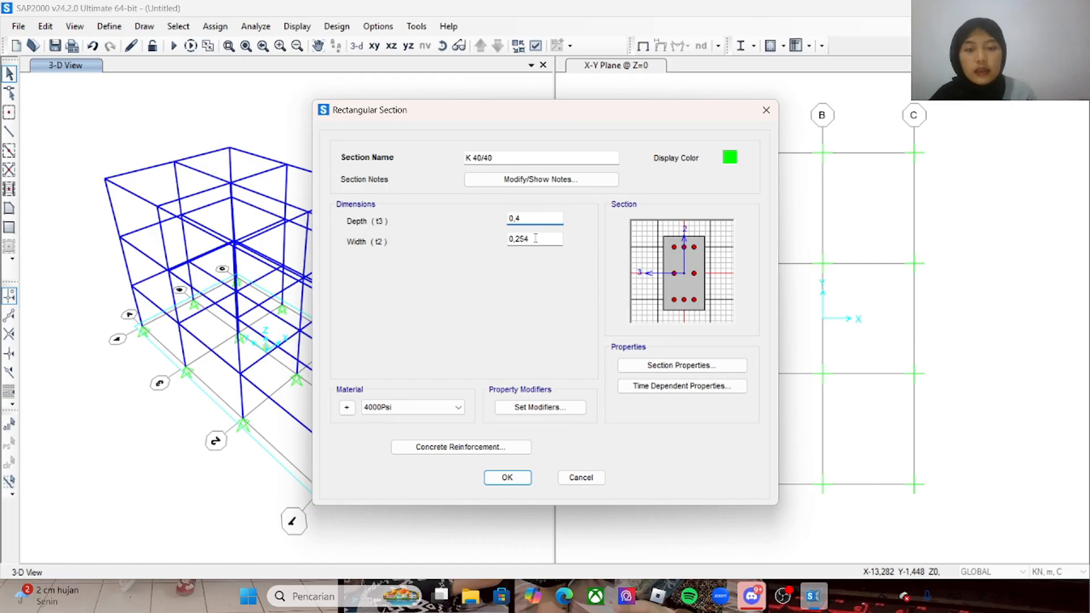
click(536, 238)
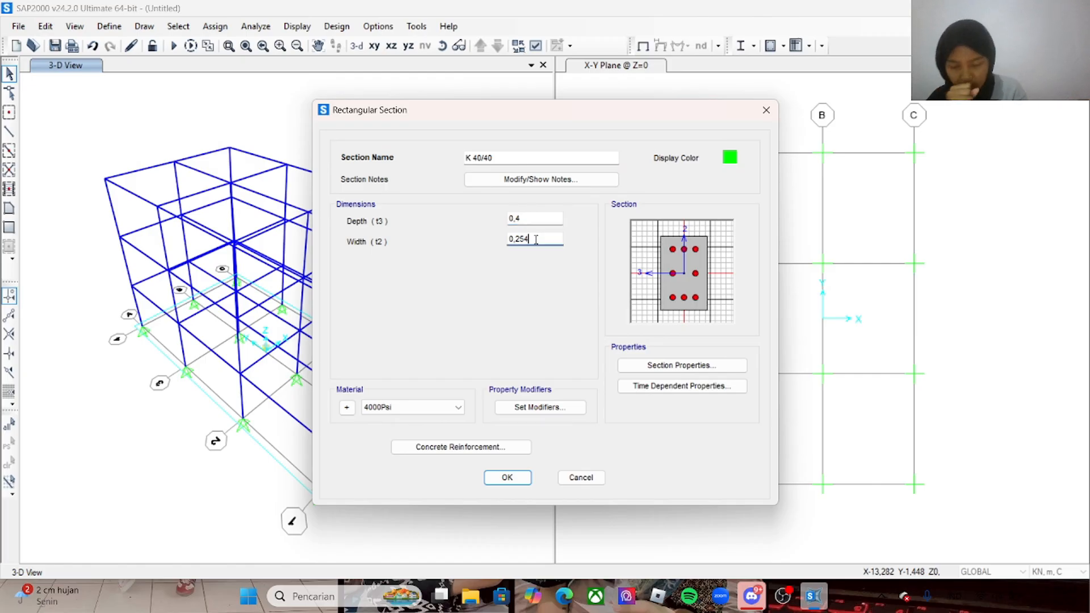
key(BackSpace)
key(BackSpace)
key(BackSpace)
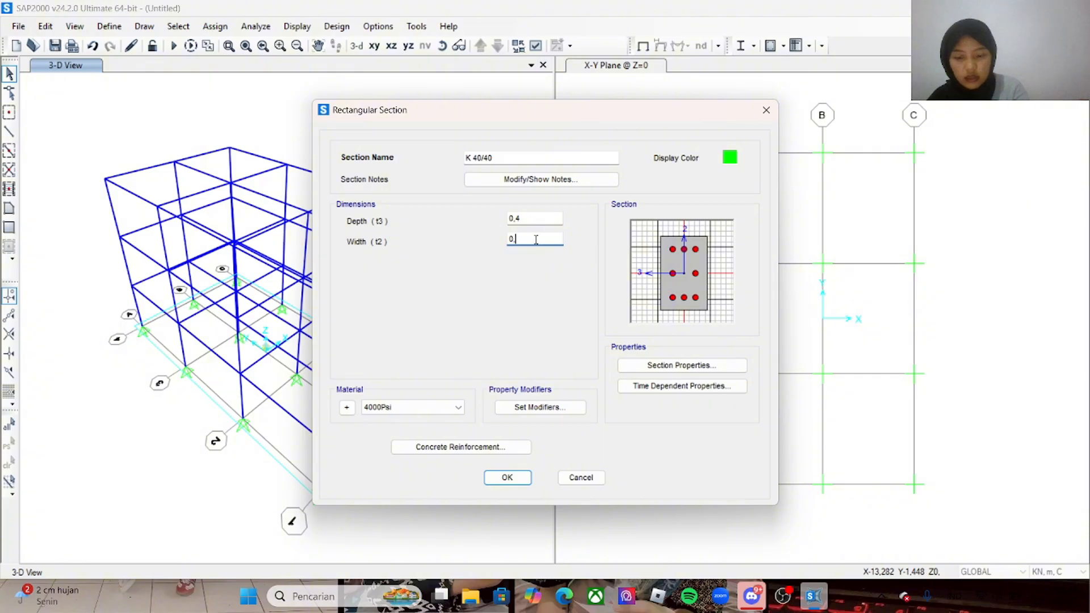
text(4)
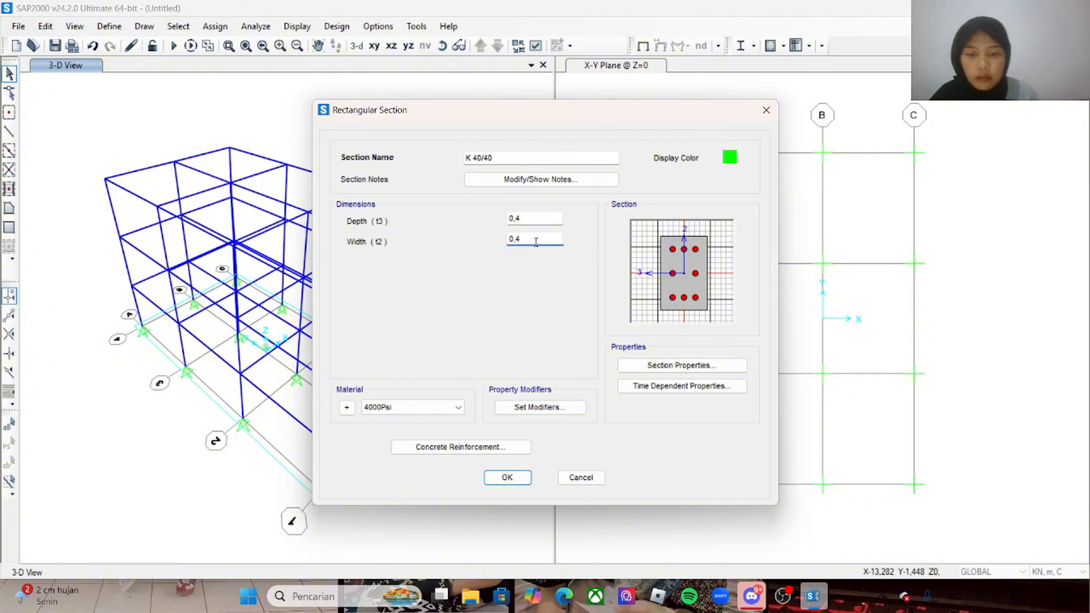
click(451, 410)
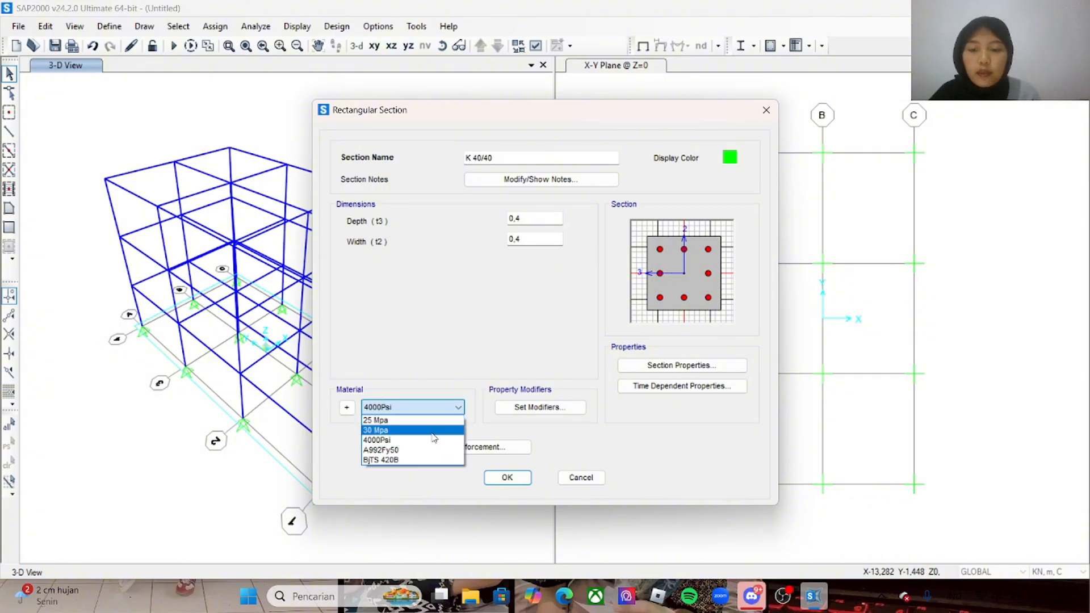
click(433, 432)
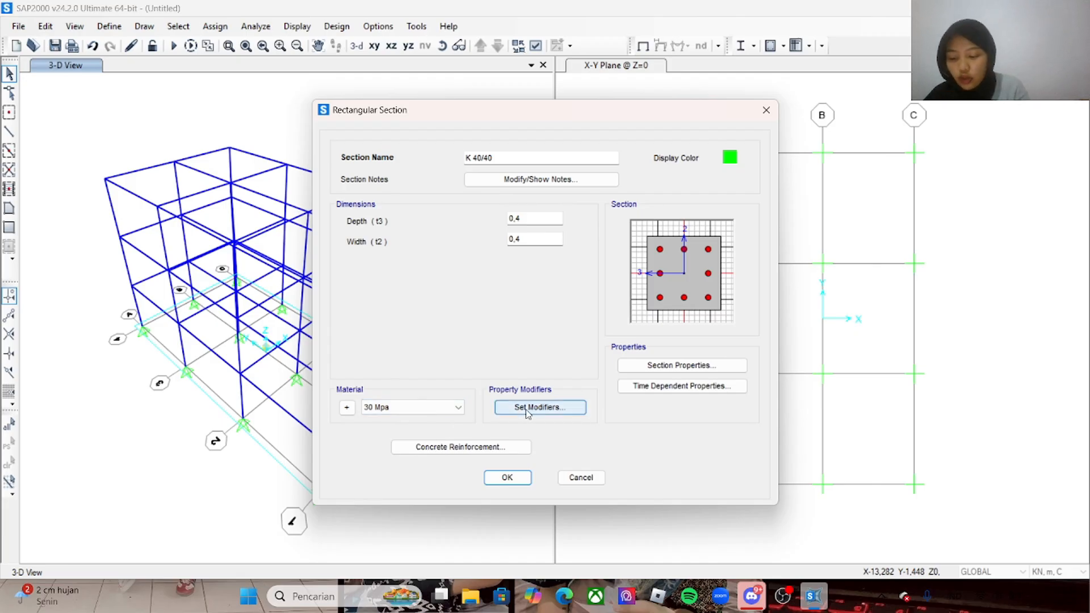
- Set K 40/40's stiffness modifiers for the moment of inertia about the 2 and 3 axes to 0,7
click(535, 413)
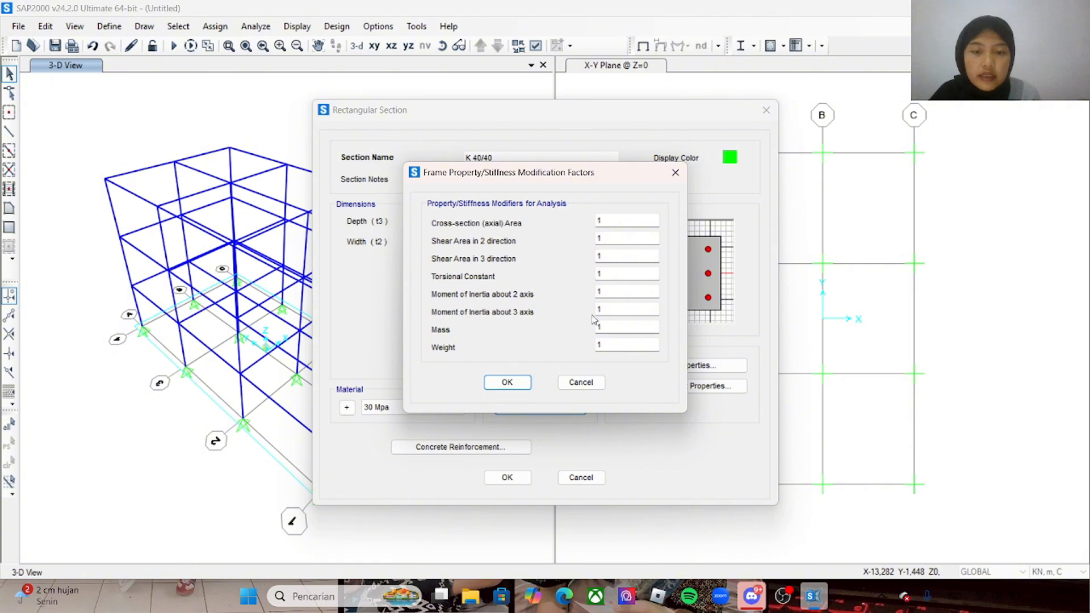
click(605, 292)
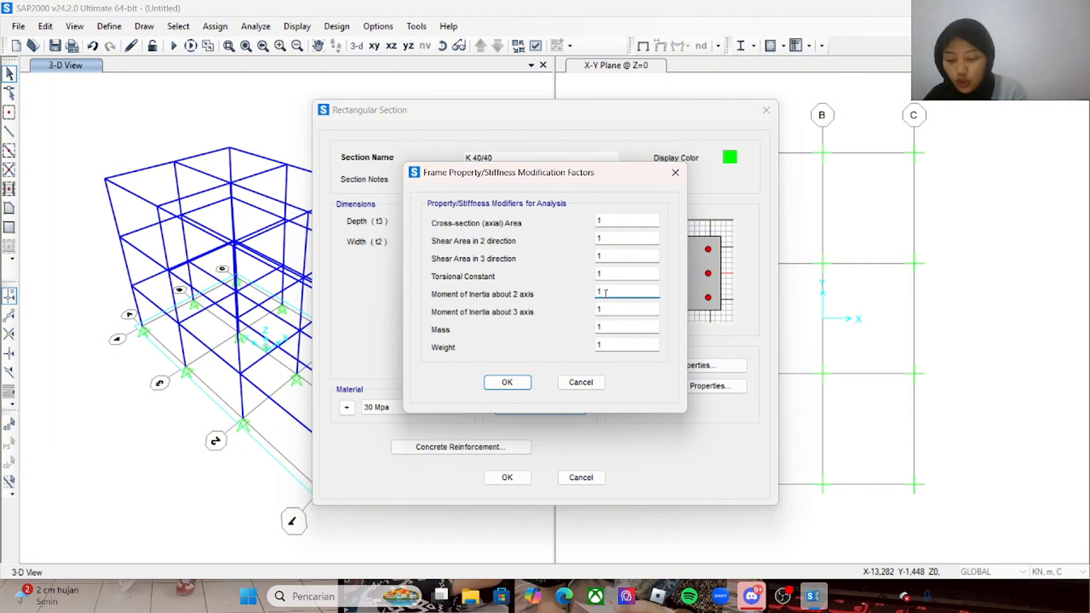
text(0)
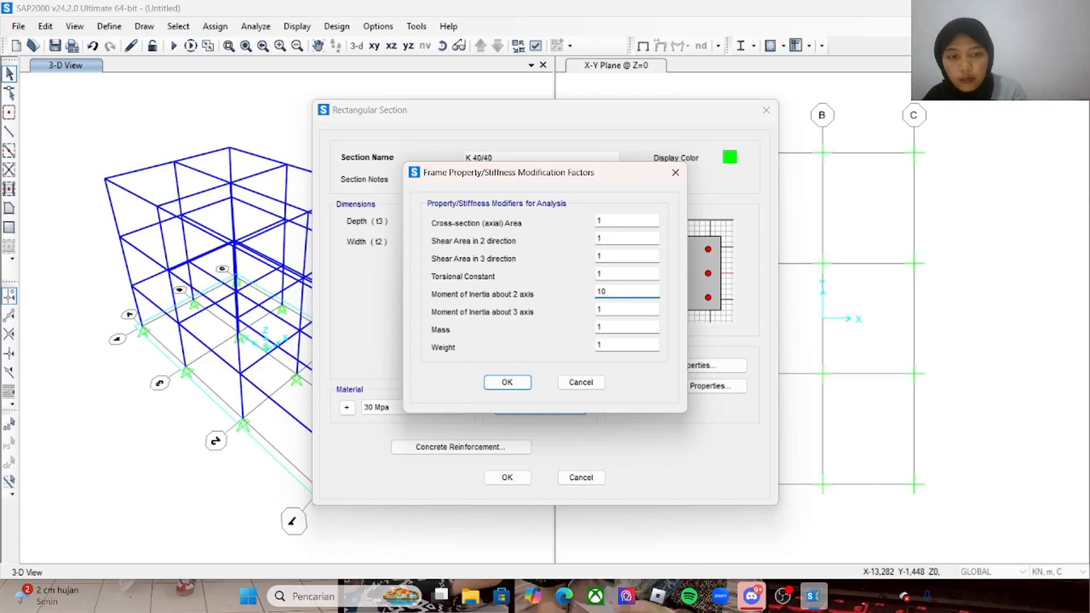
key(BackSpace)
key(BackSpace)
text(0,7)
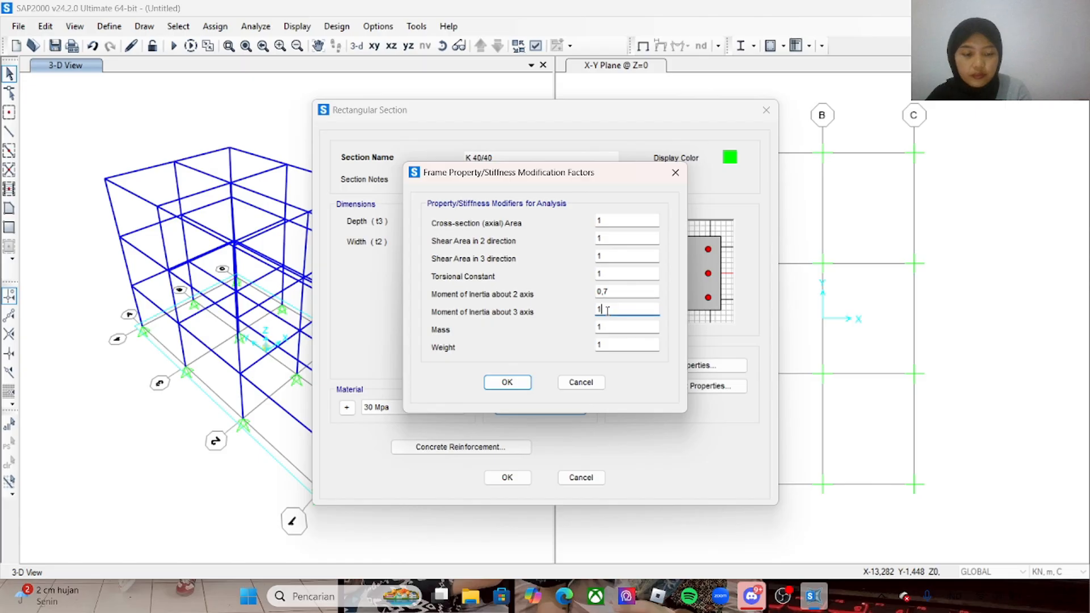
text(0)
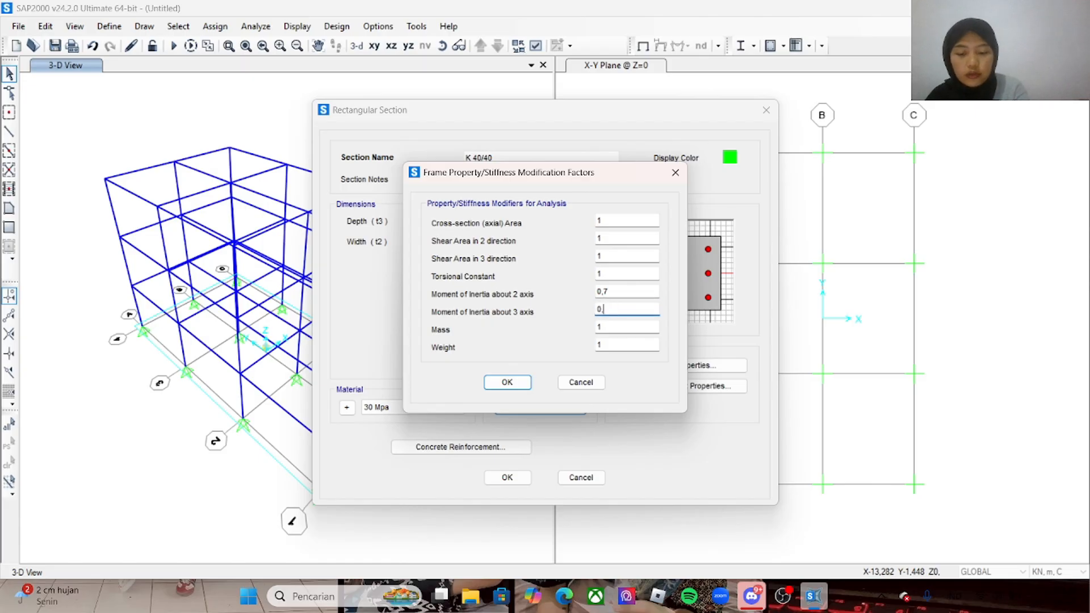
text(,7)
click(525, 386)
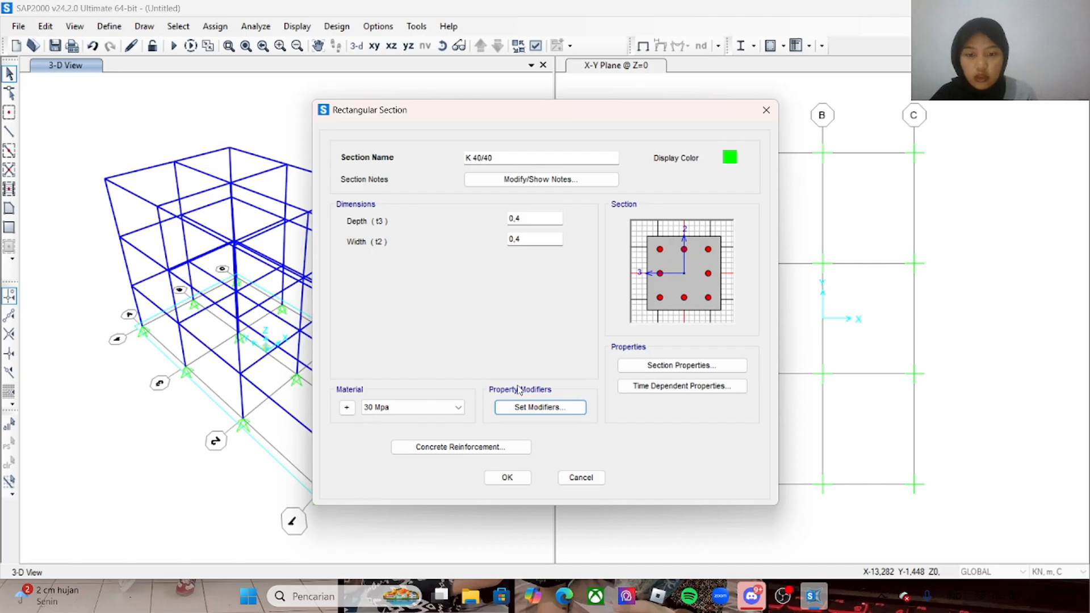
- Define K 40/40's reinforcement as Column design with BjTS 420B longitudinal and tie bars and 0,04 m clear cover
click(458, 449)
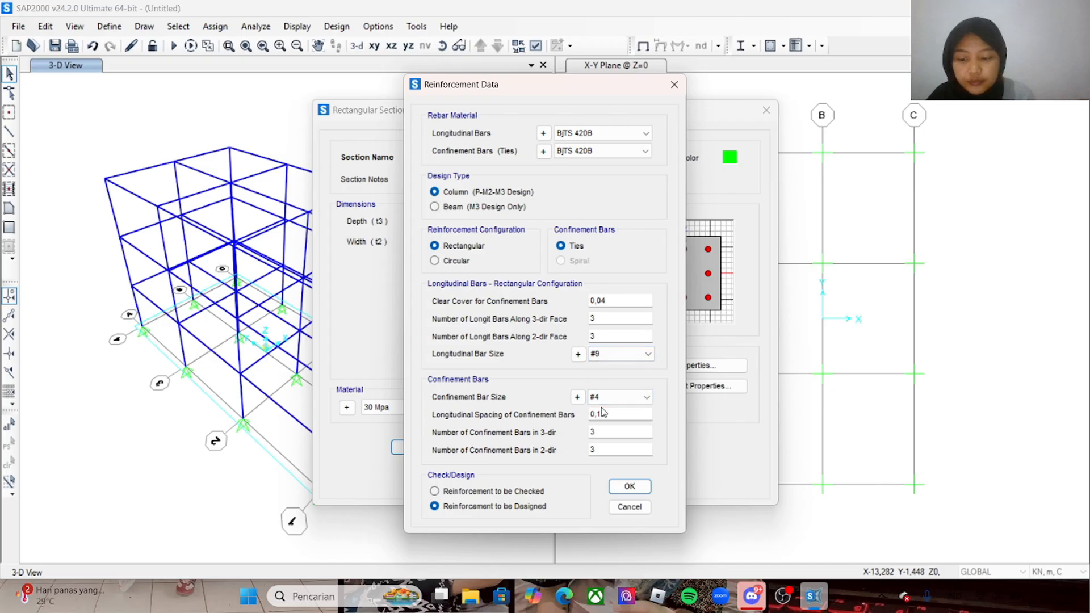
click(630, 486)
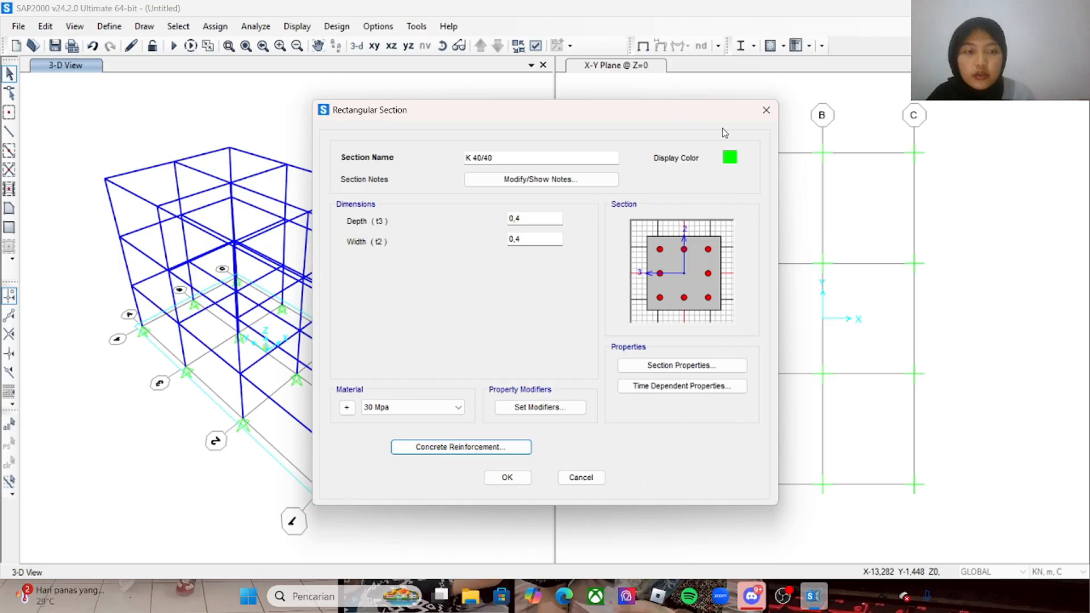
- Change the display color of section K 40/40 to light red, then save the section and the frame property list
click(731, 158)
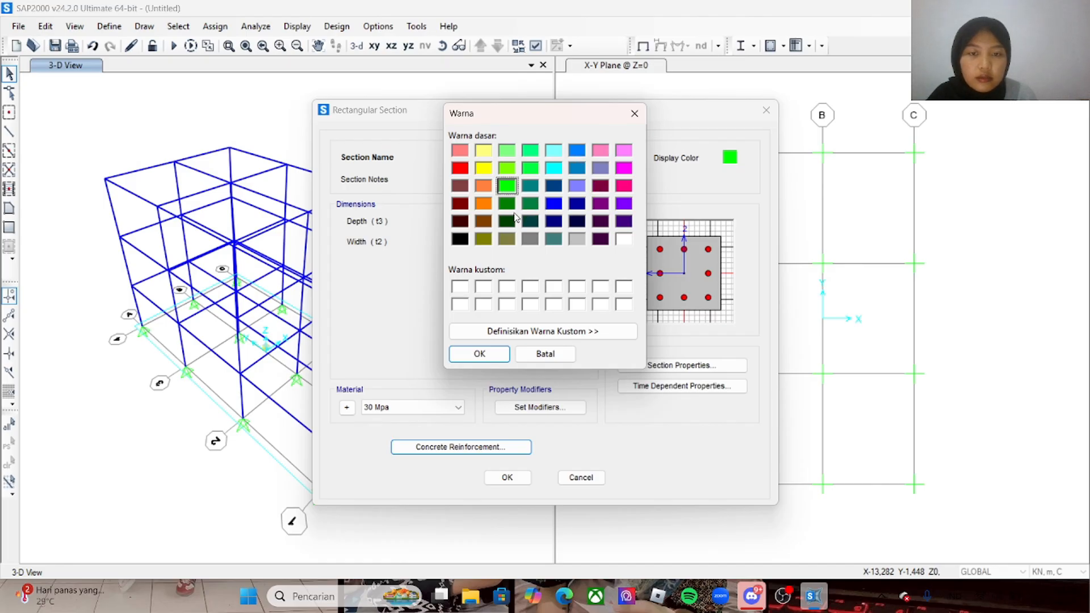
click(482, 223)
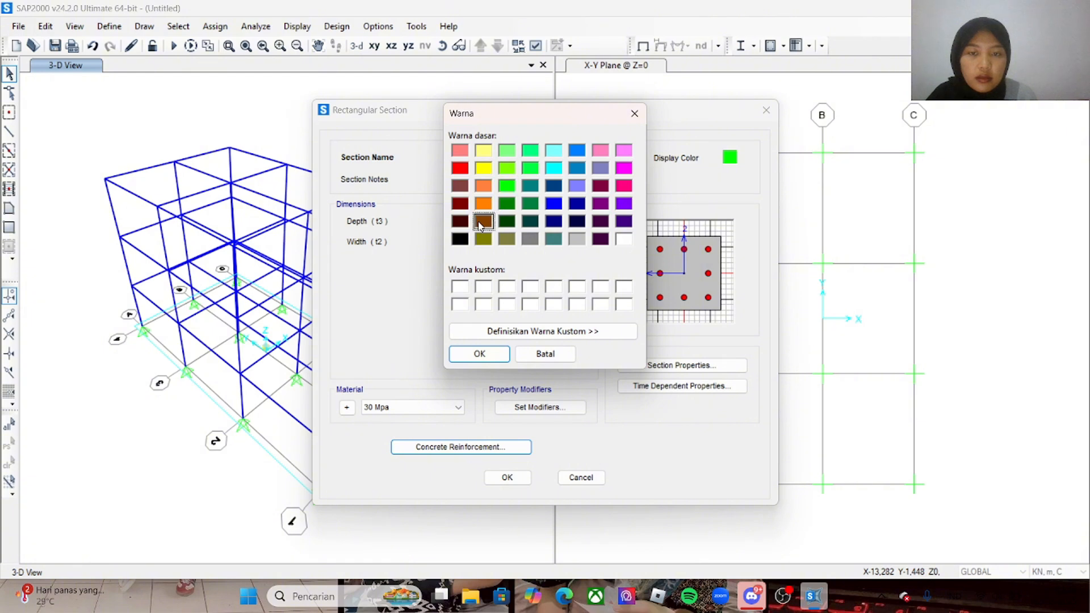
click(457, 150)
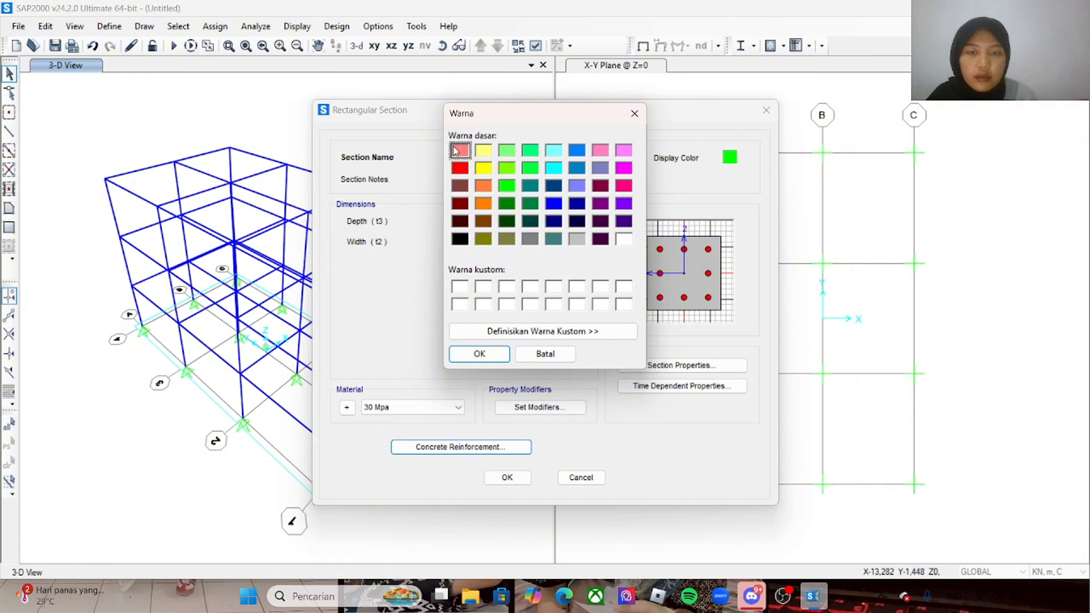
click(477, 354)
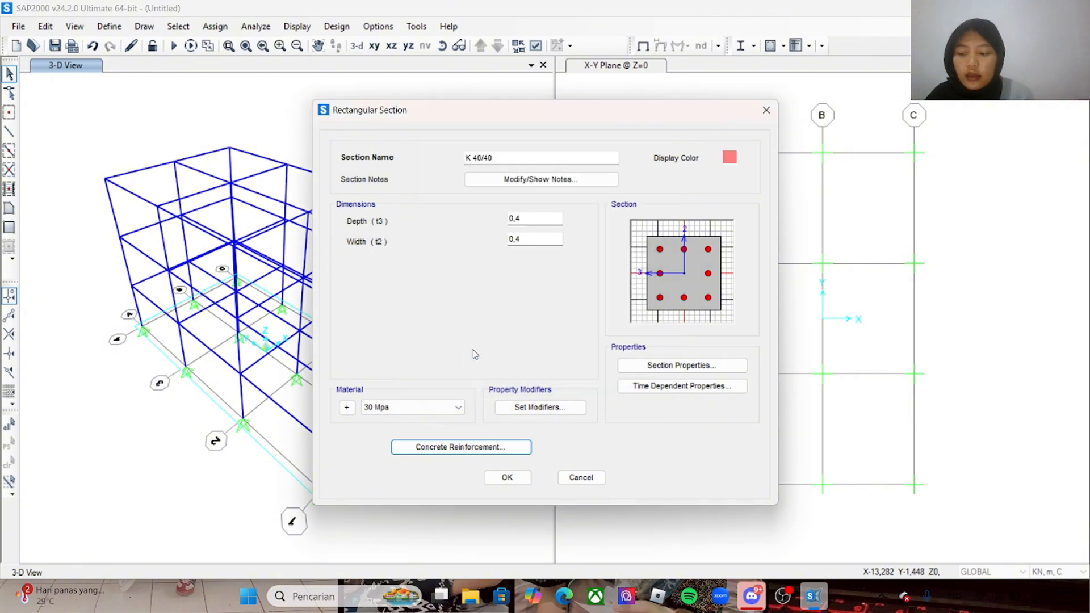
click(508, 479)
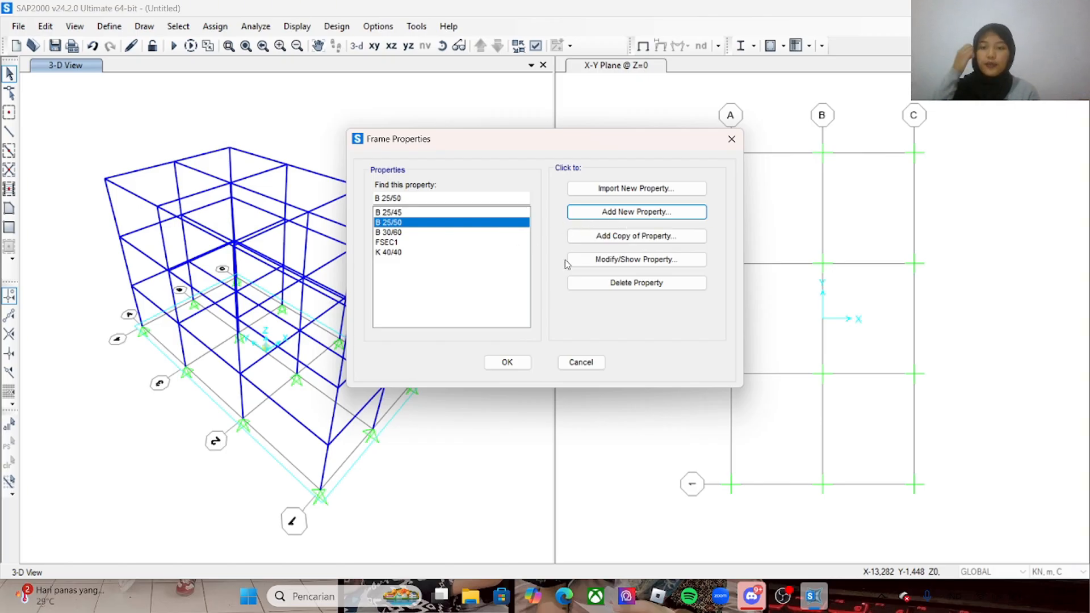
click(507, 362)
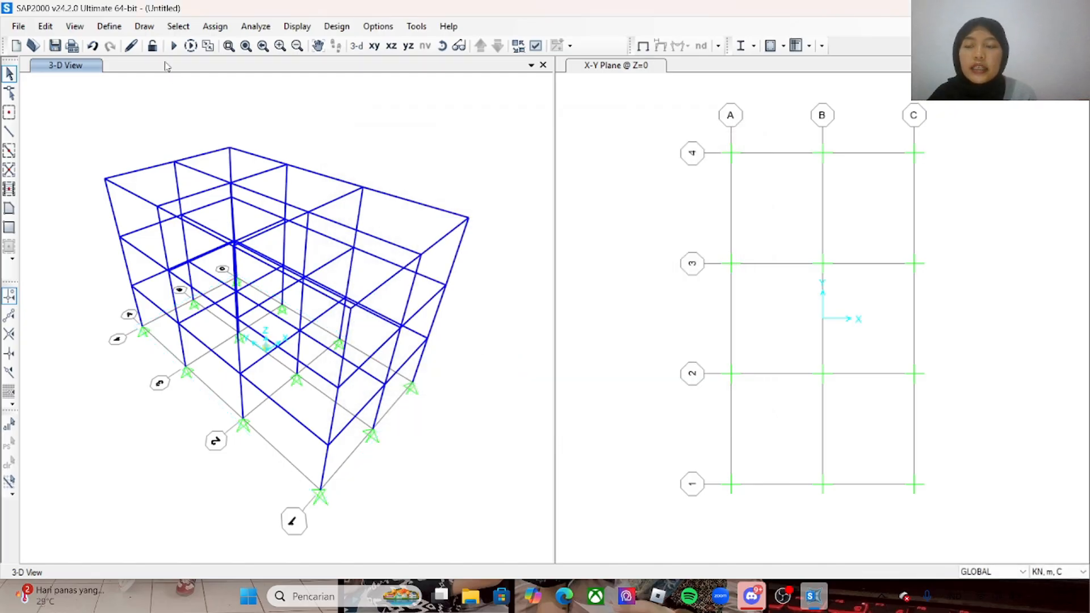
- Add a new area section of type Shell and name it 13
click(110, 26)
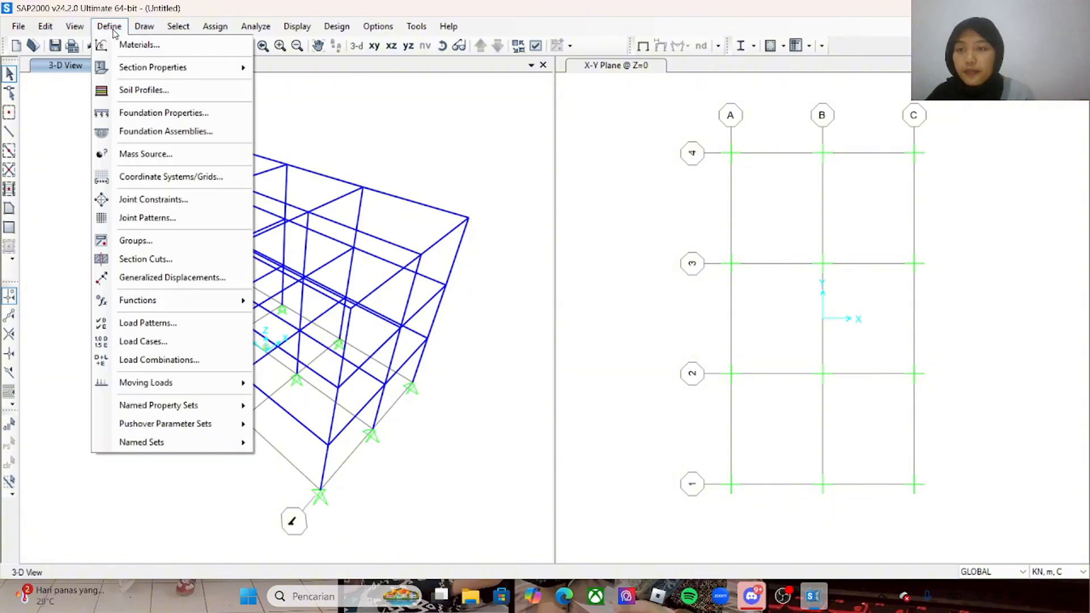
mouse_move(140, 65)
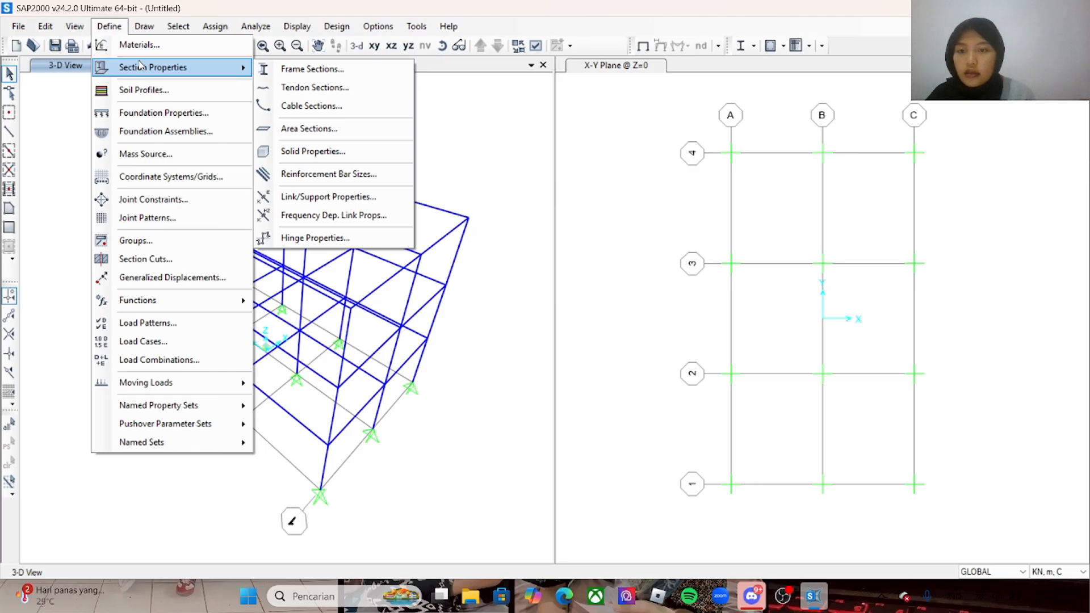
click(294, 130)
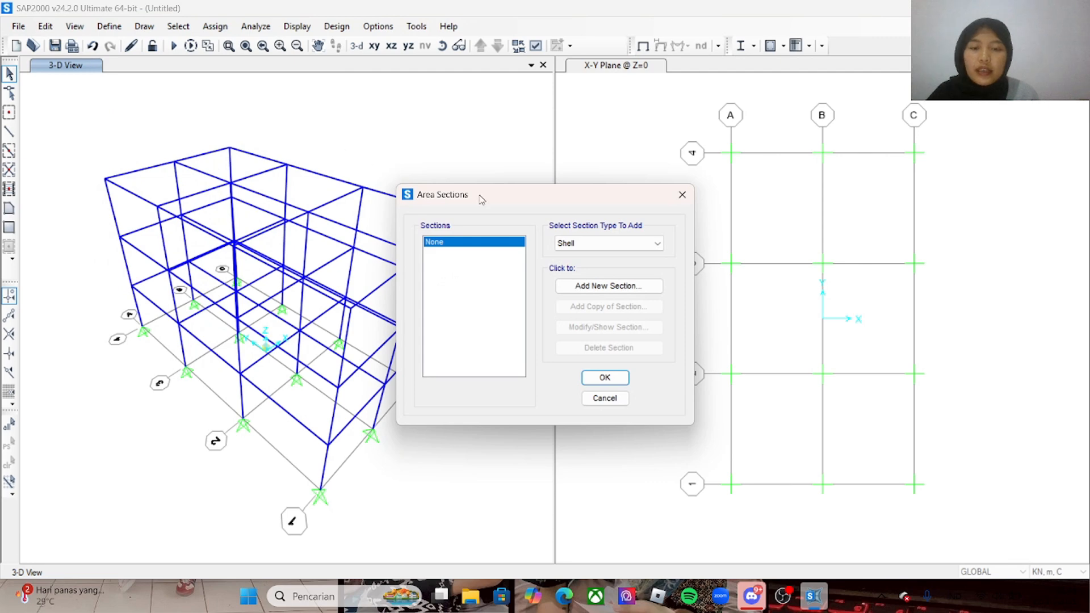
click(611, 248)
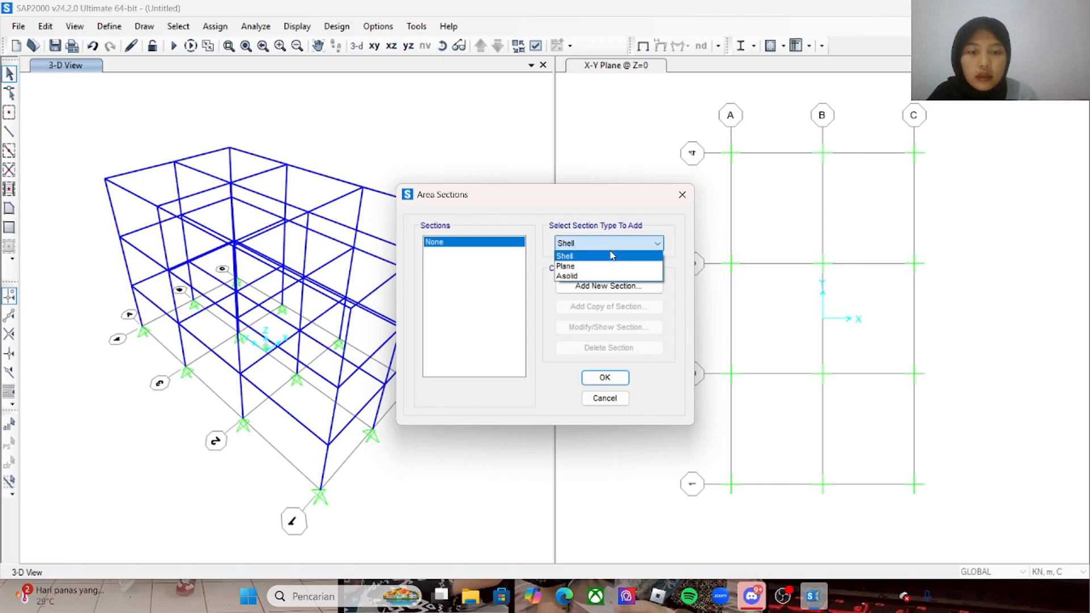
click(611, 254)
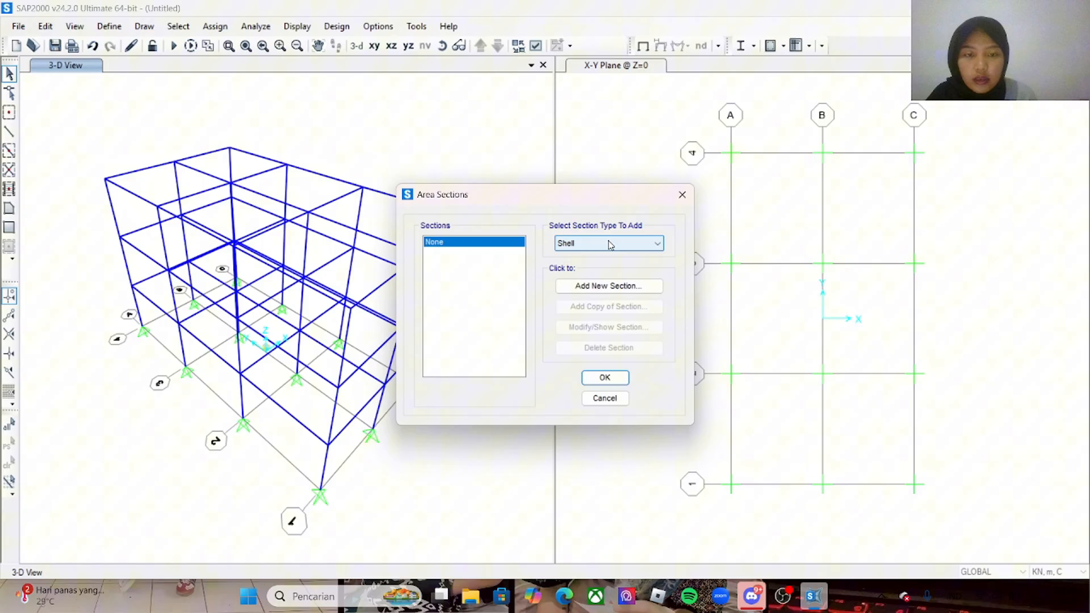
click(617, 292)
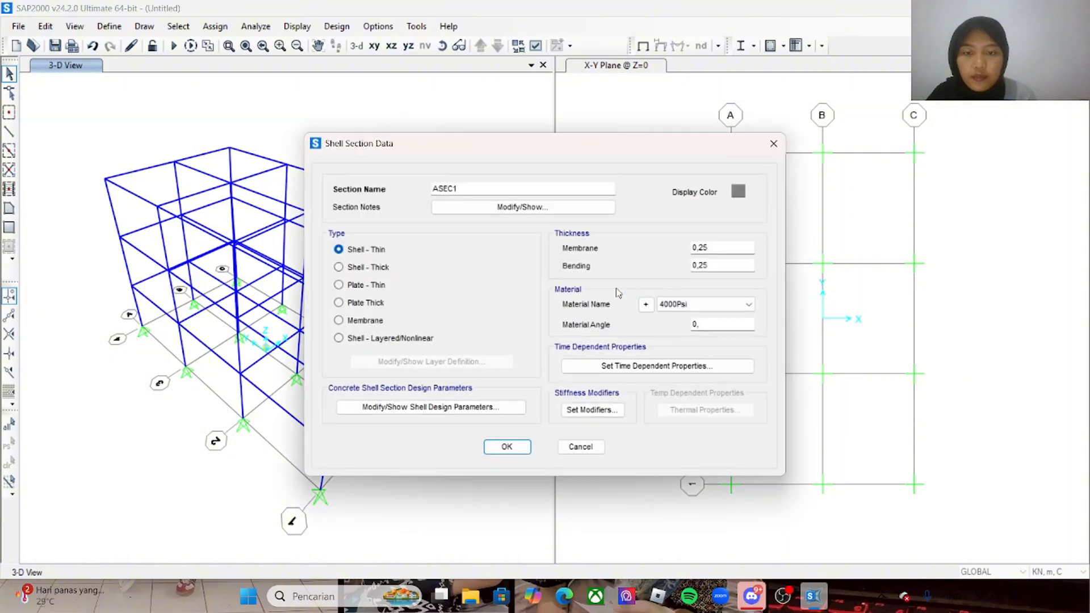
double_click(520, 188)
text(13)
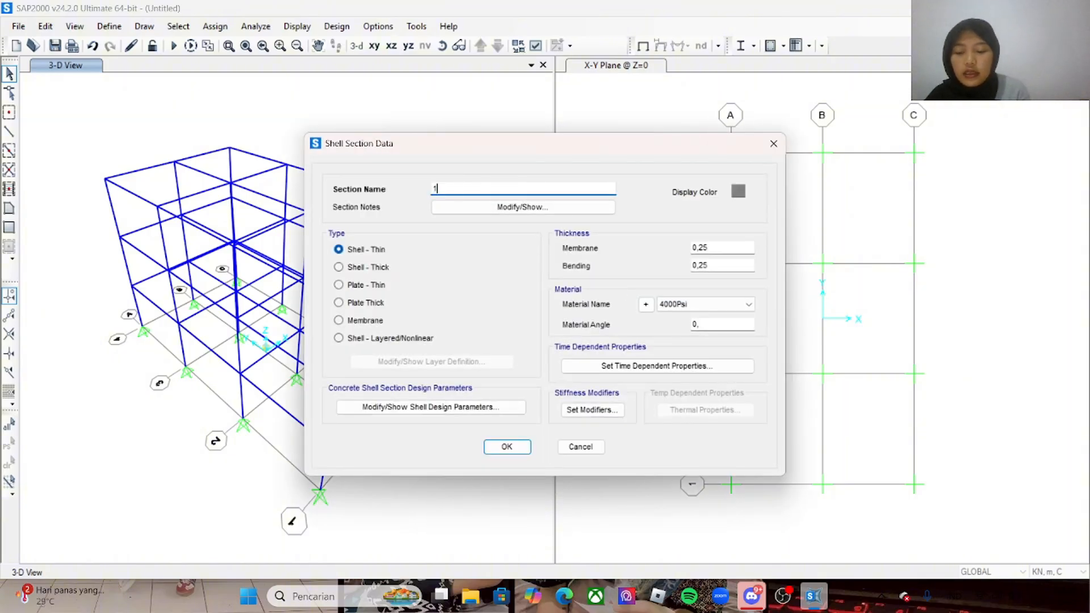
text( CM)
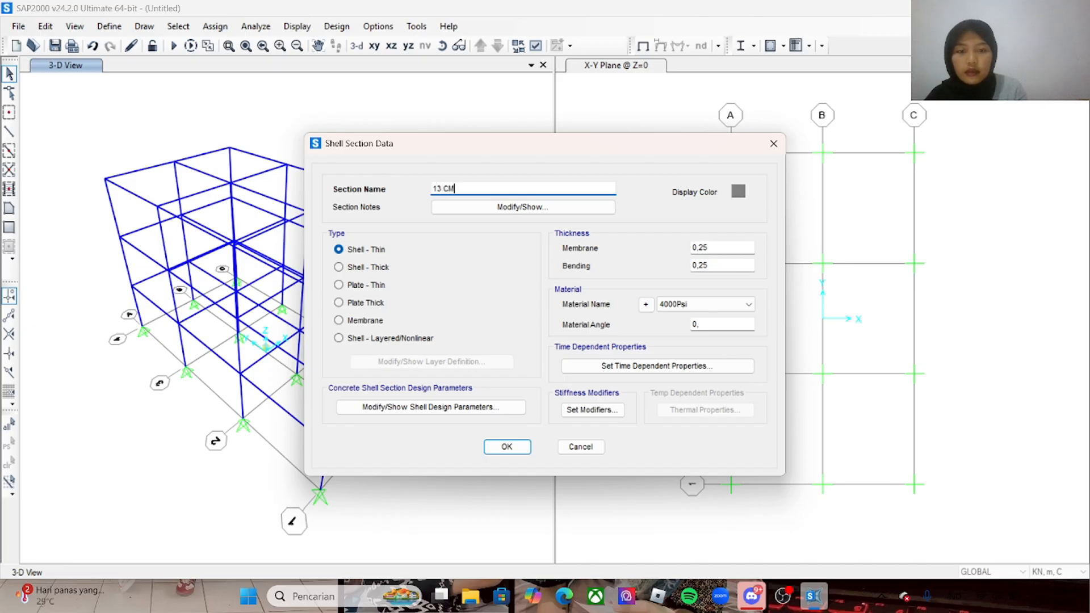
key(BackSpace)
key(BackSpace)
key(Tab)
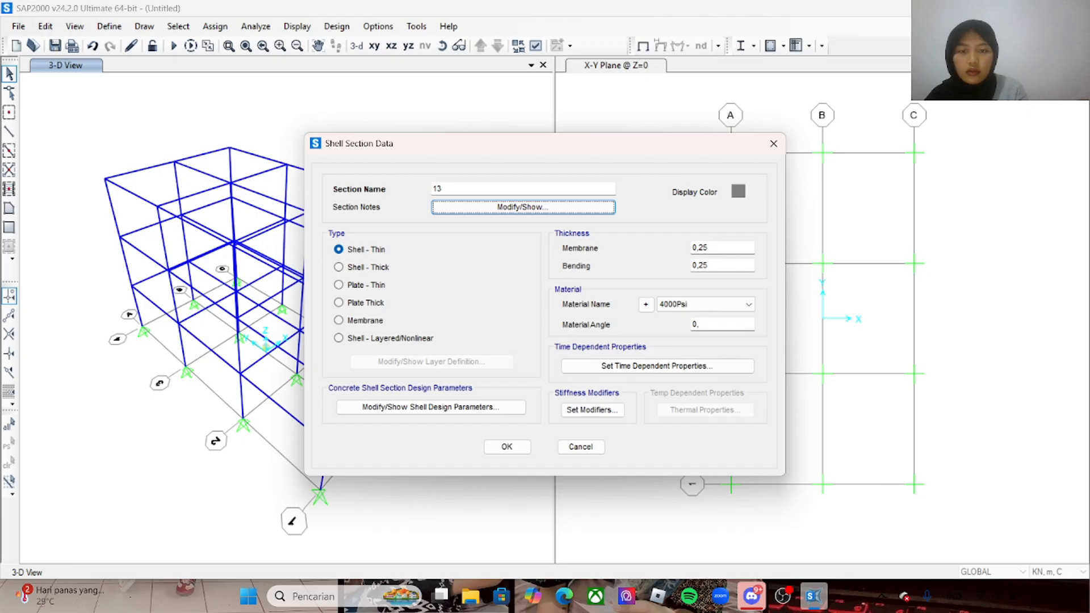
- Complete the new shell section's name as 13 cm
click(458, 189)
text(c)
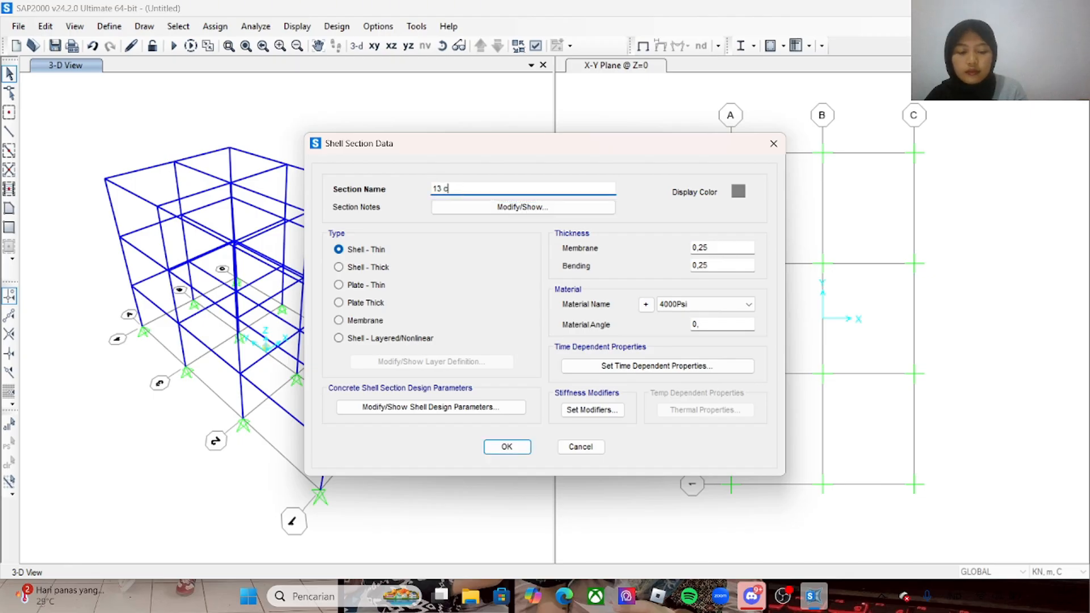
text(m)
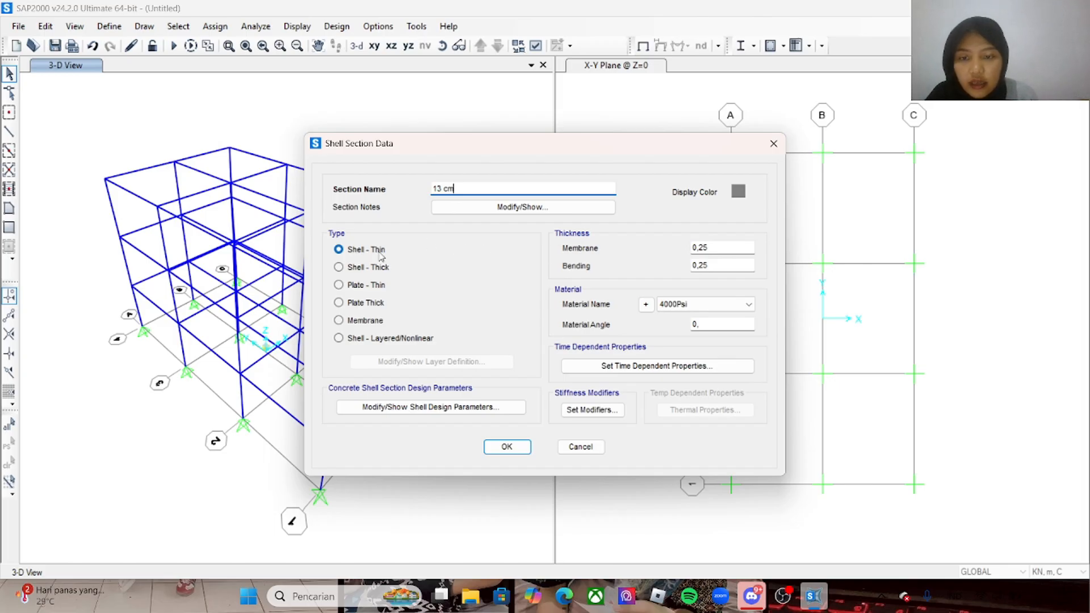
- Set both the membrane and bending thickness of shell section 13 cm to 0,13 m
click(721, 248)
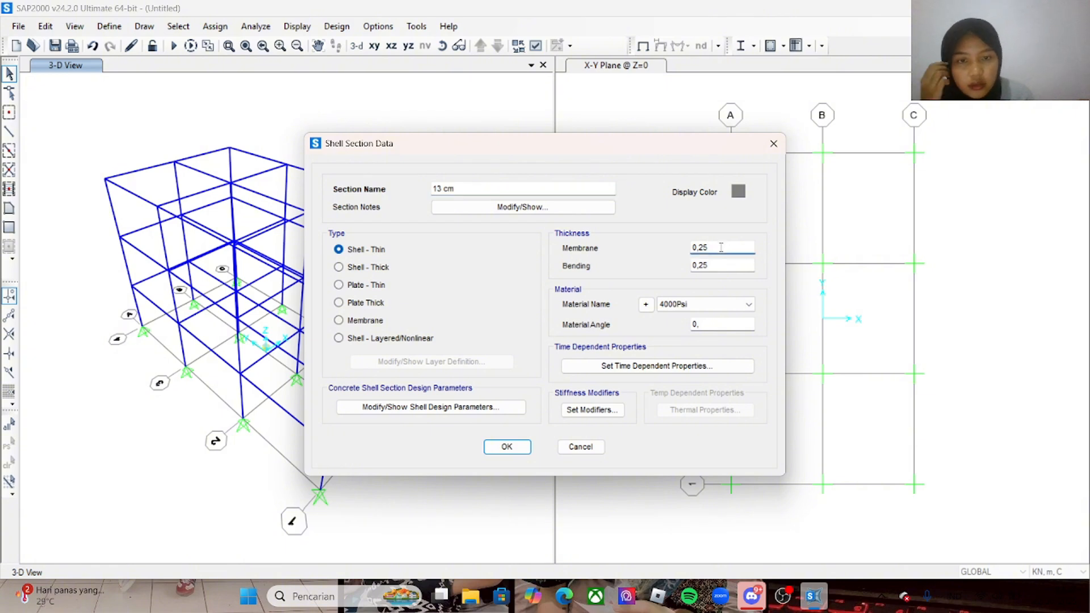
key(BackSpace)
key(BackSpace)
text(13)
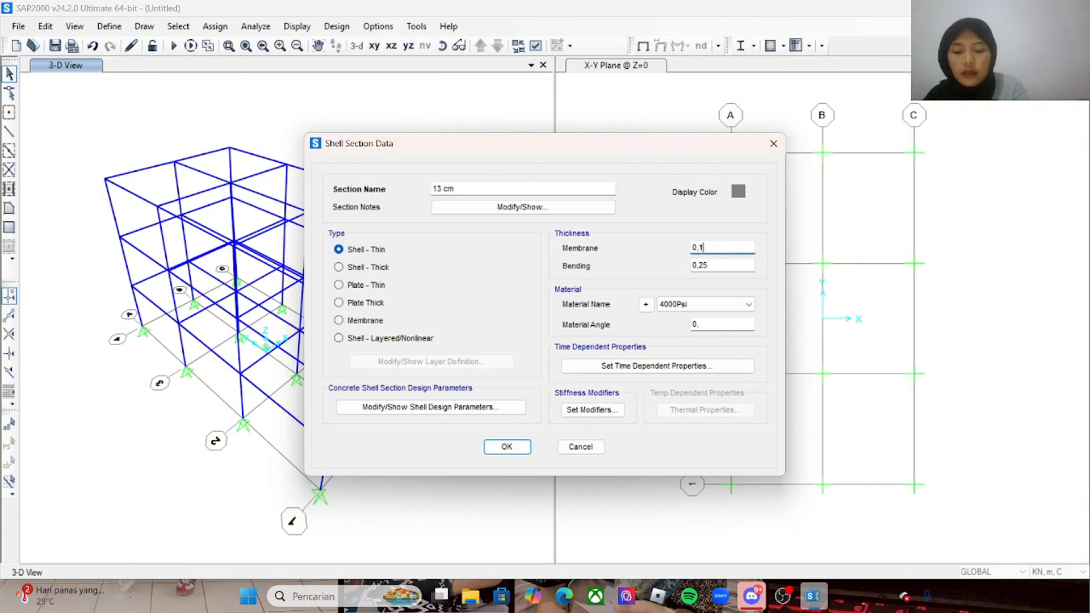
click(725, 264)
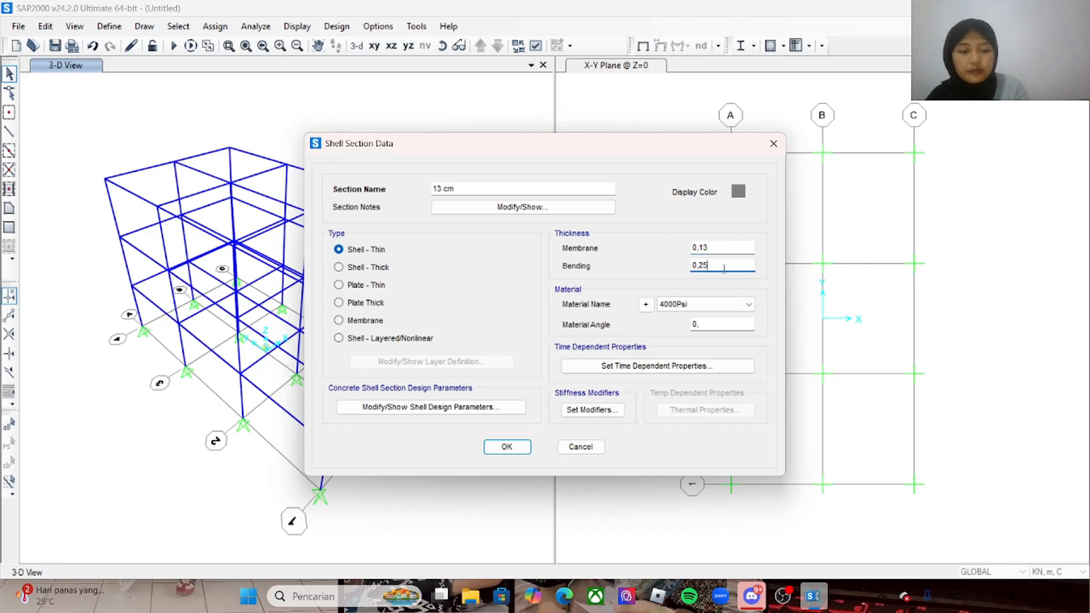
key(BackSpace)
key(BackSpace)
text(13)
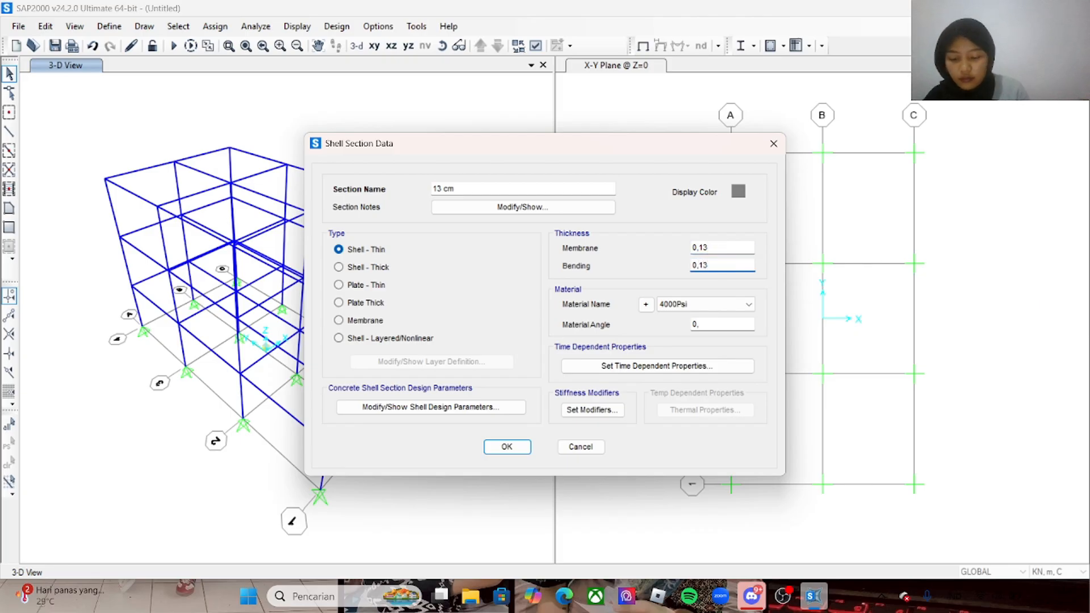
- Assign the 25 Mpa material to shell section 13 cm, then save the section and the area section list
click(747, 304)
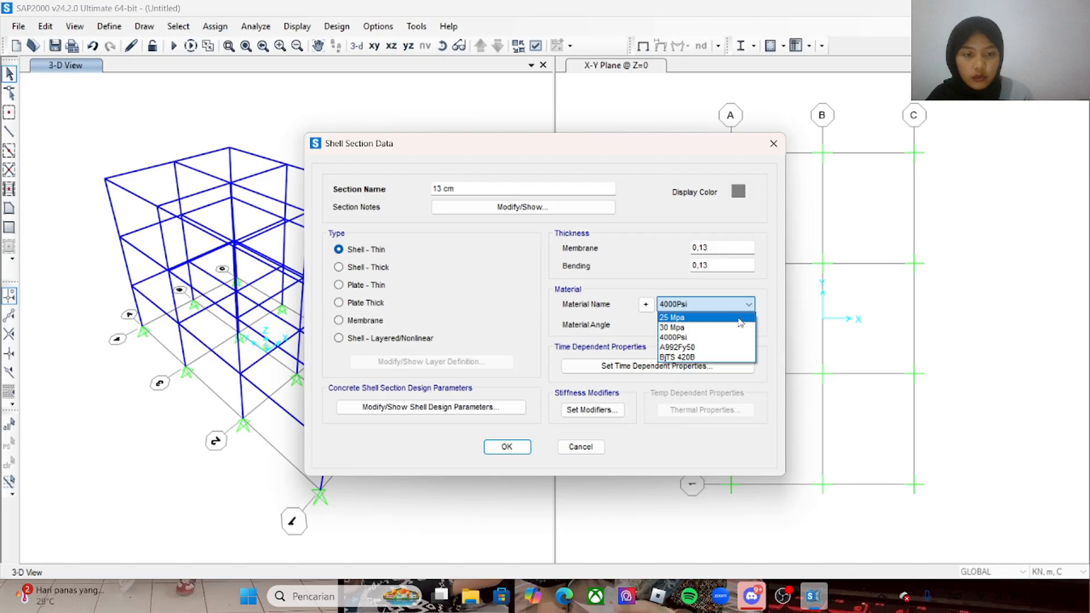
click(740, 319)
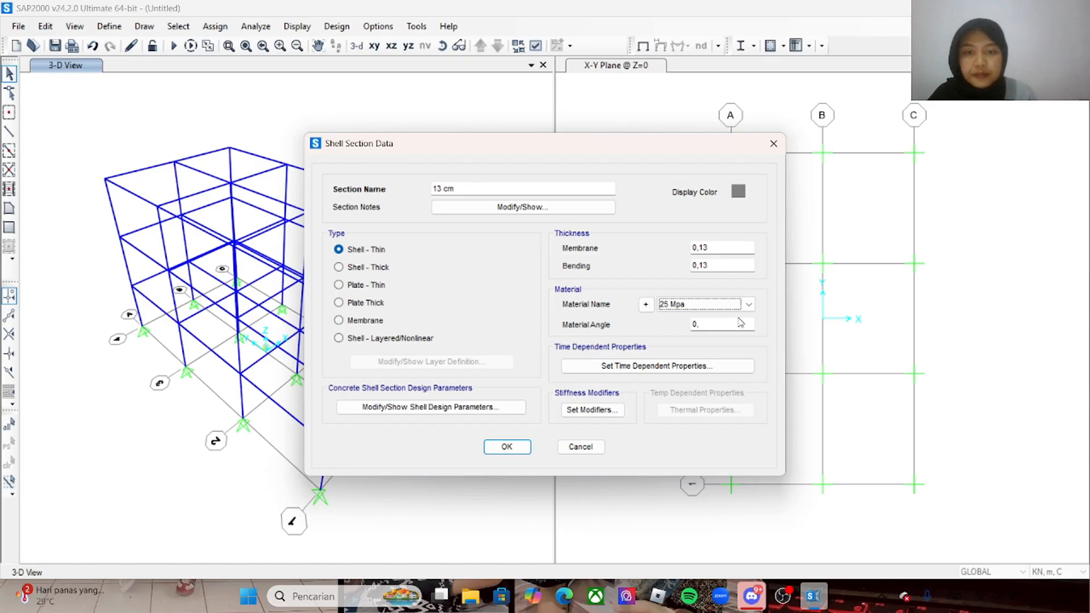
click(502, 447)
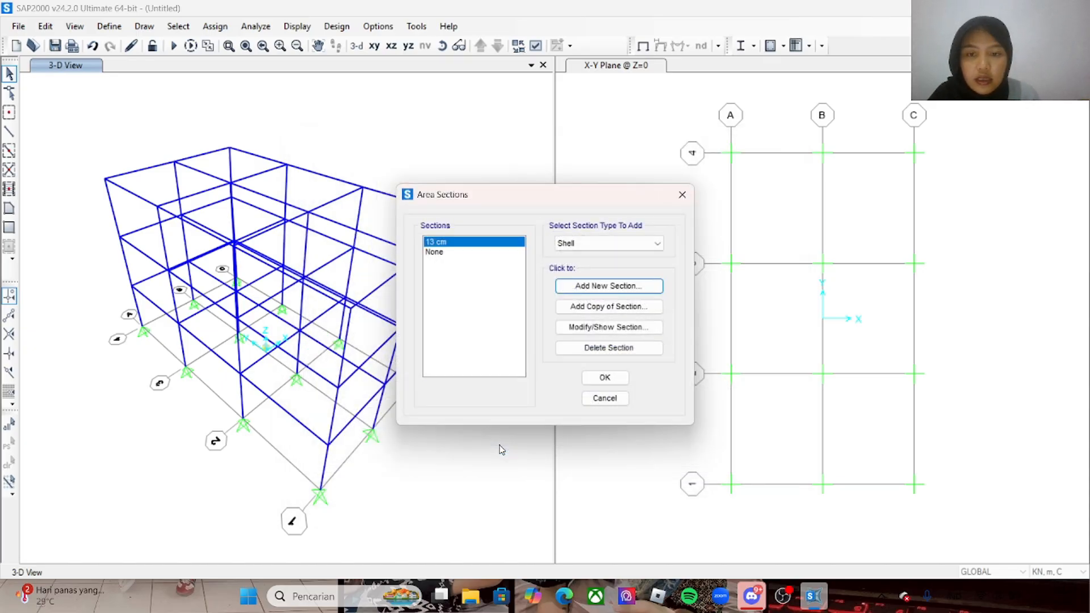
click(603, 379)
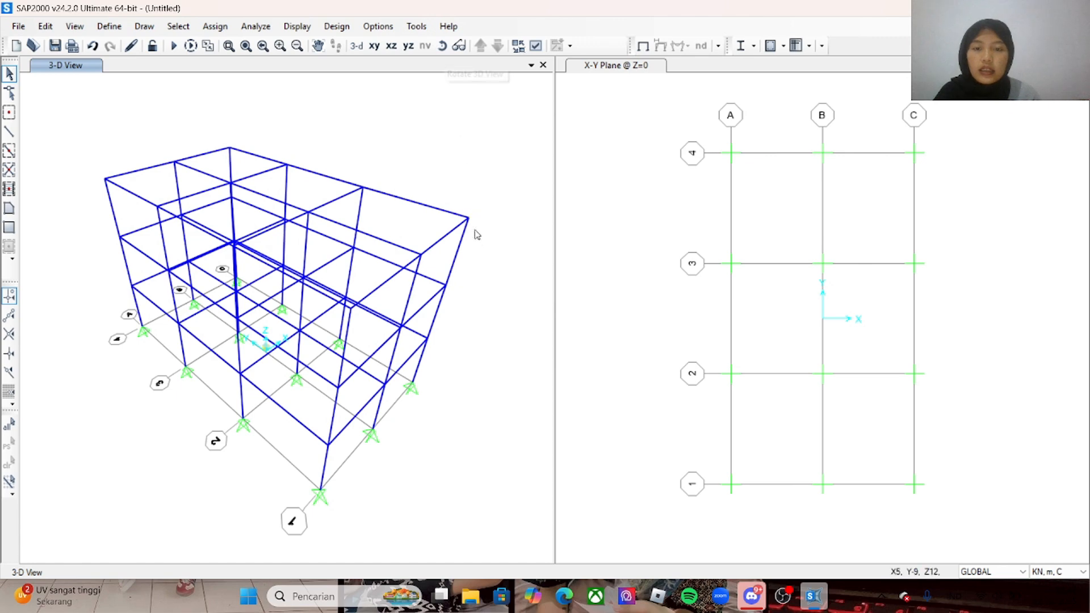
- Open the GLOBAL grid system's data for modification and display the grids as spacing
right_click(485, 249)
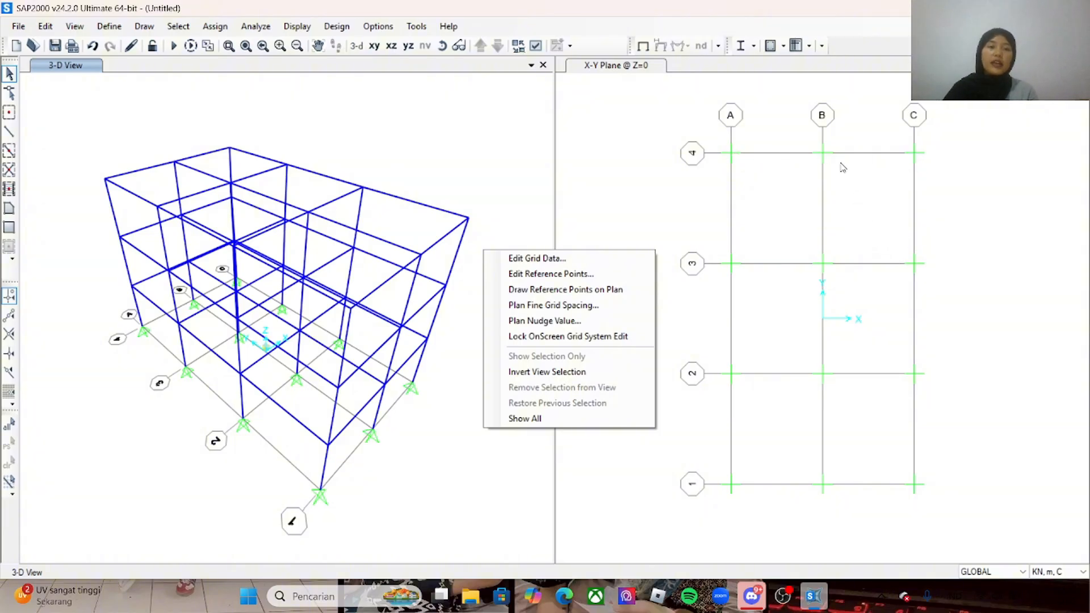
click(618, 260)
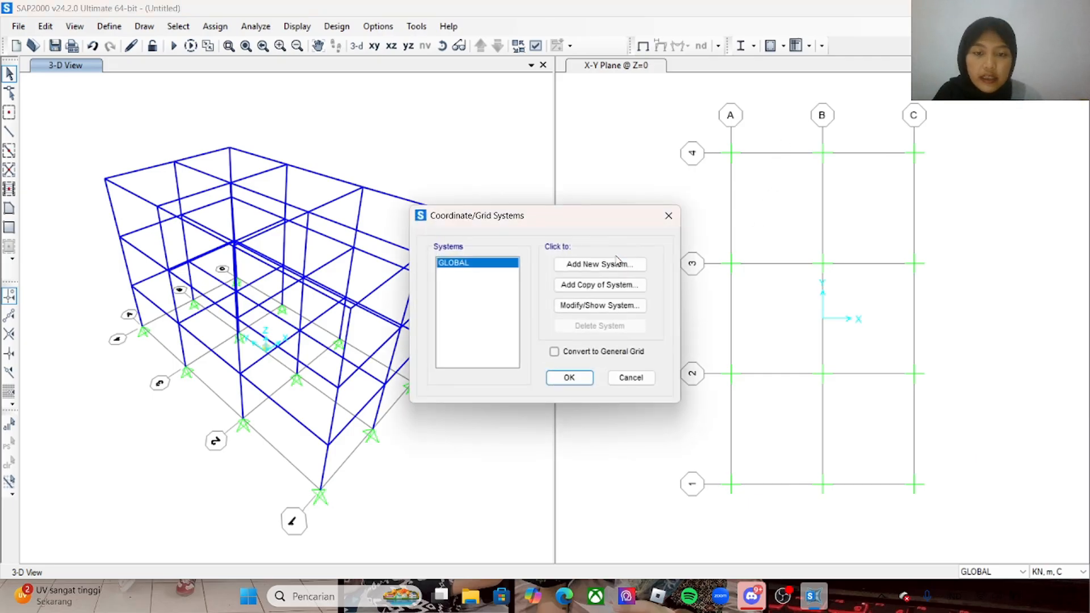
click(619, 309)
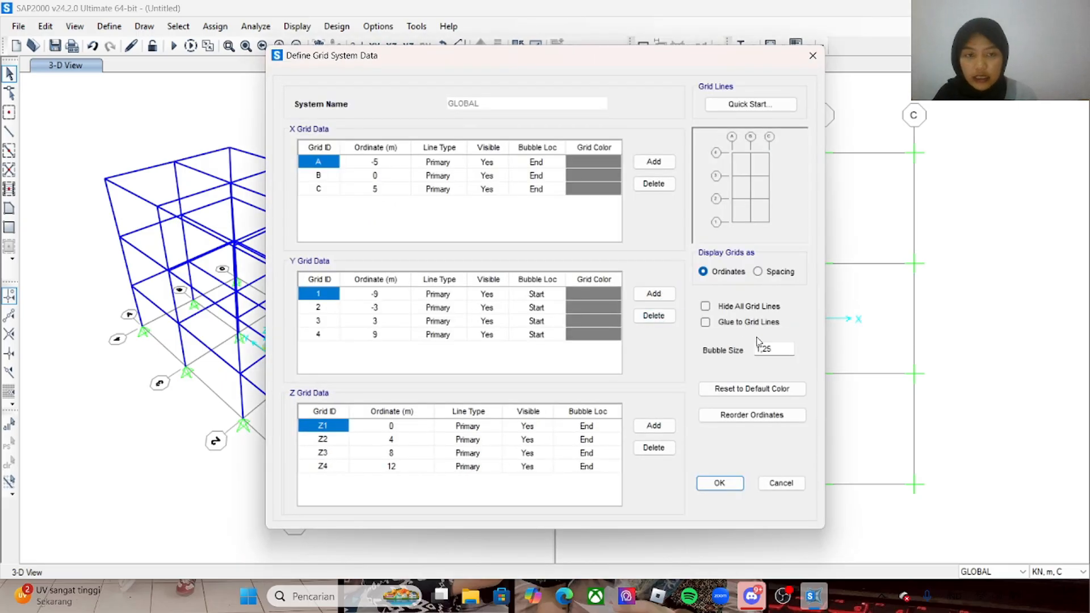
click(758, 272)
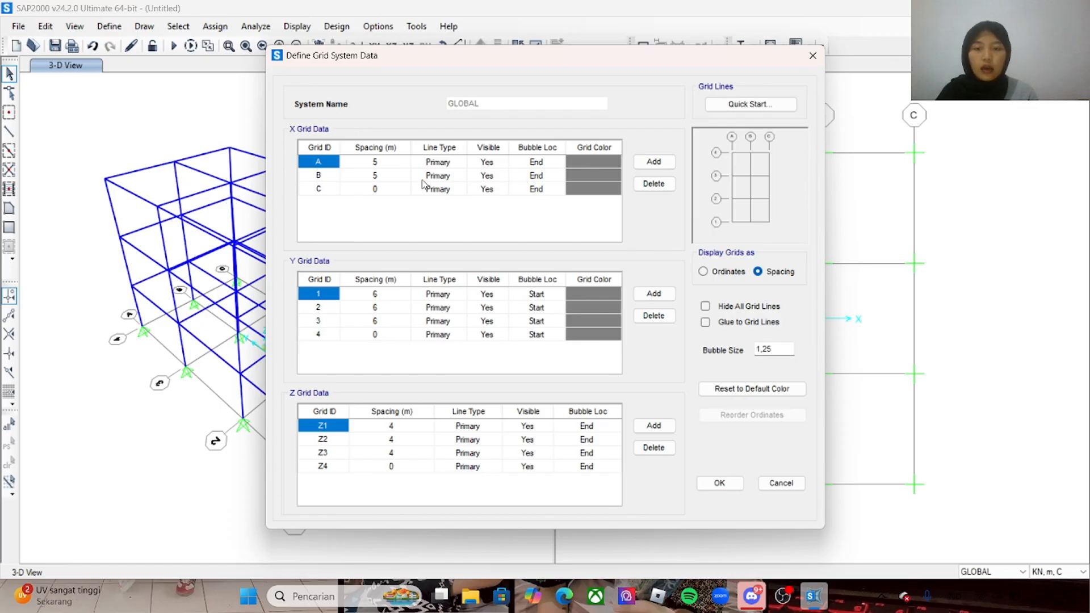
- Set the X grid spacing to 6,9 m for grid A and 4,7 m for grid B
click(405, 163)
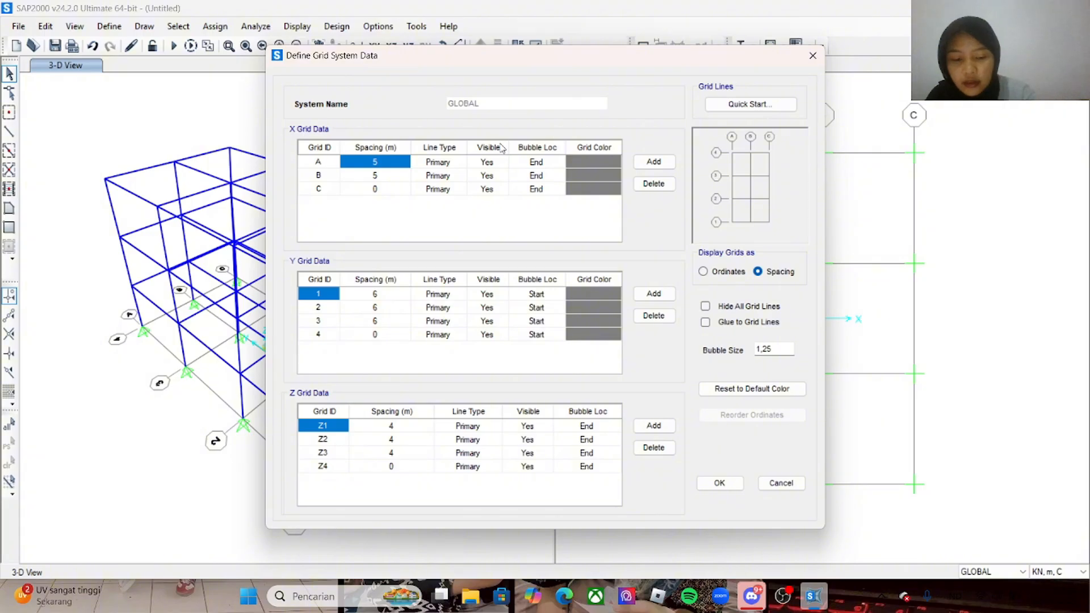
text(6,)
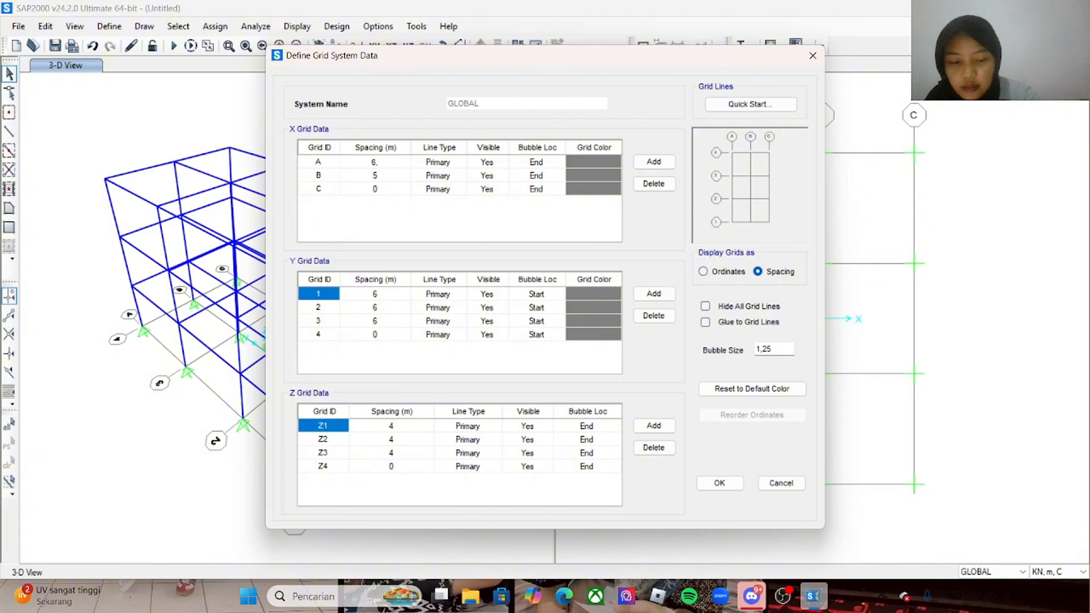
text(9)
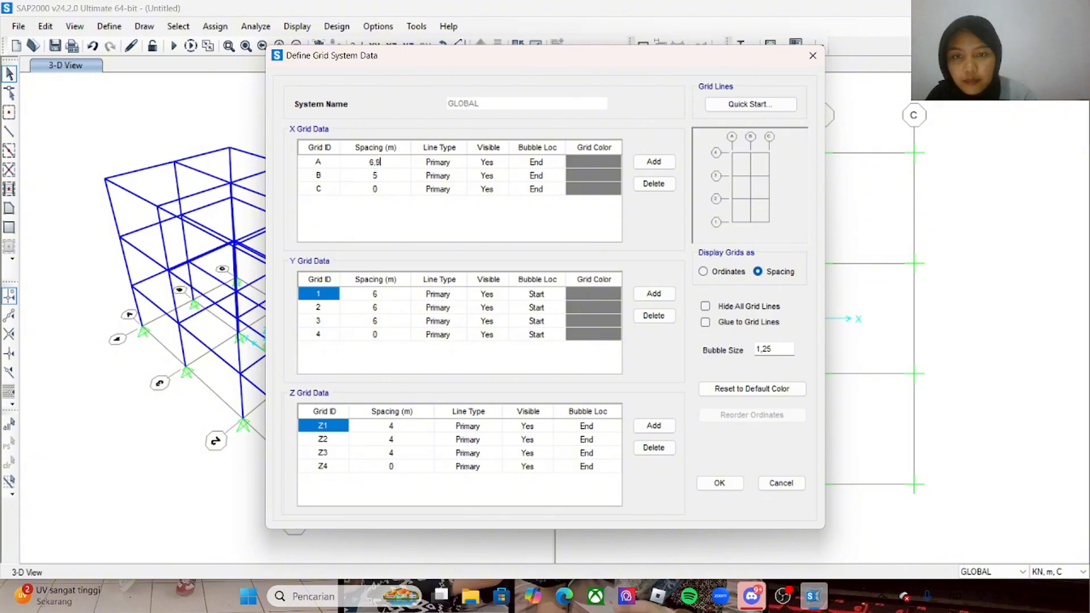
click(405, 180)
text(4)
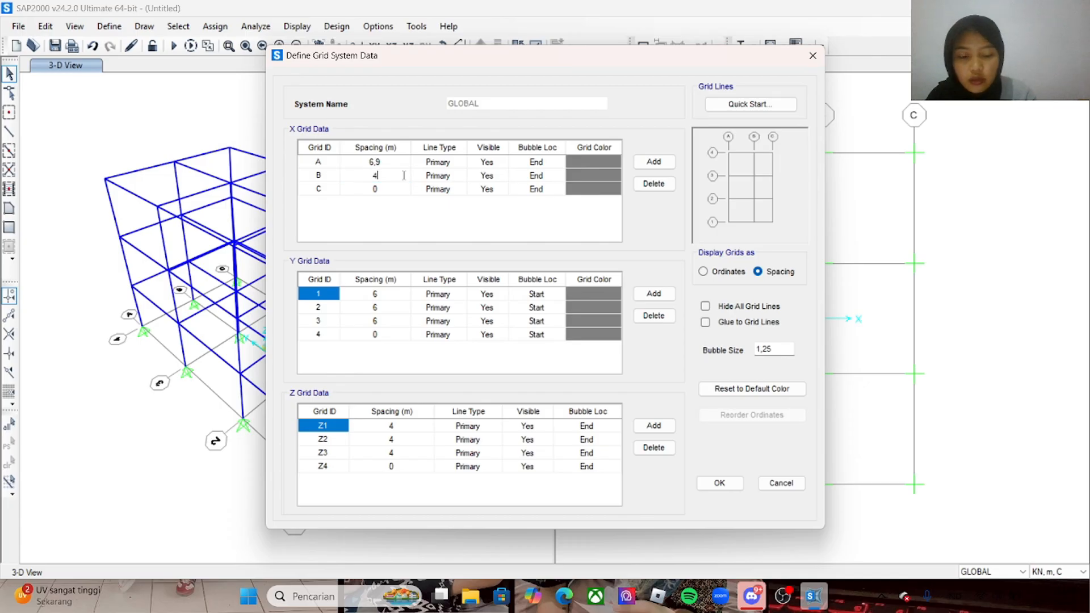
text(,7)
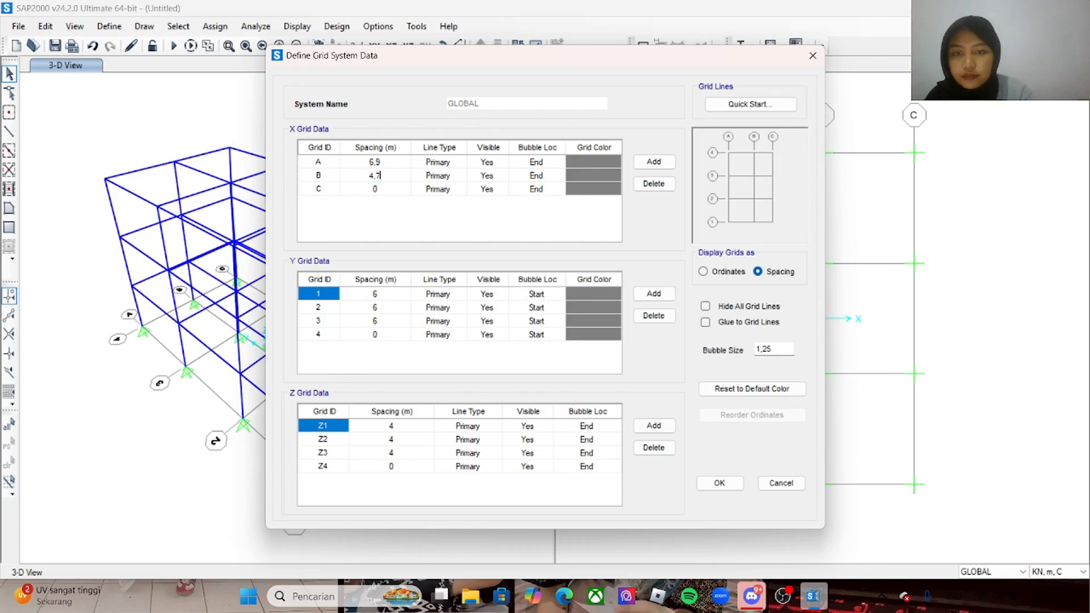
- Set the Y grid spacings for grids 1, 2 and 3 to 3,8, 5,7 and 2,8 m, and apply with Glue to Grid Lines enabled
click(388, 295)
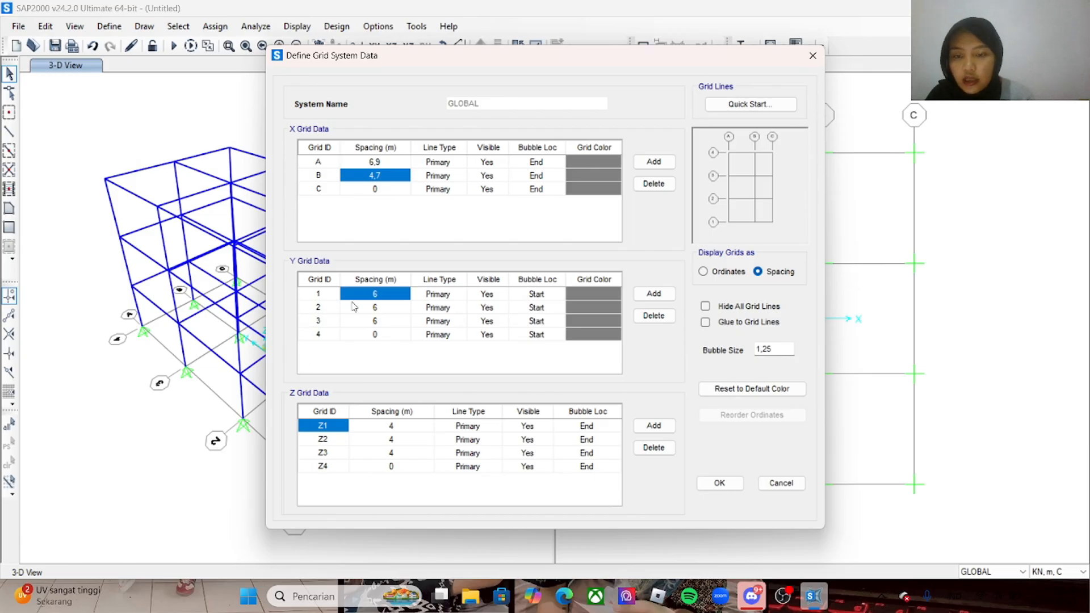
text(3,8)
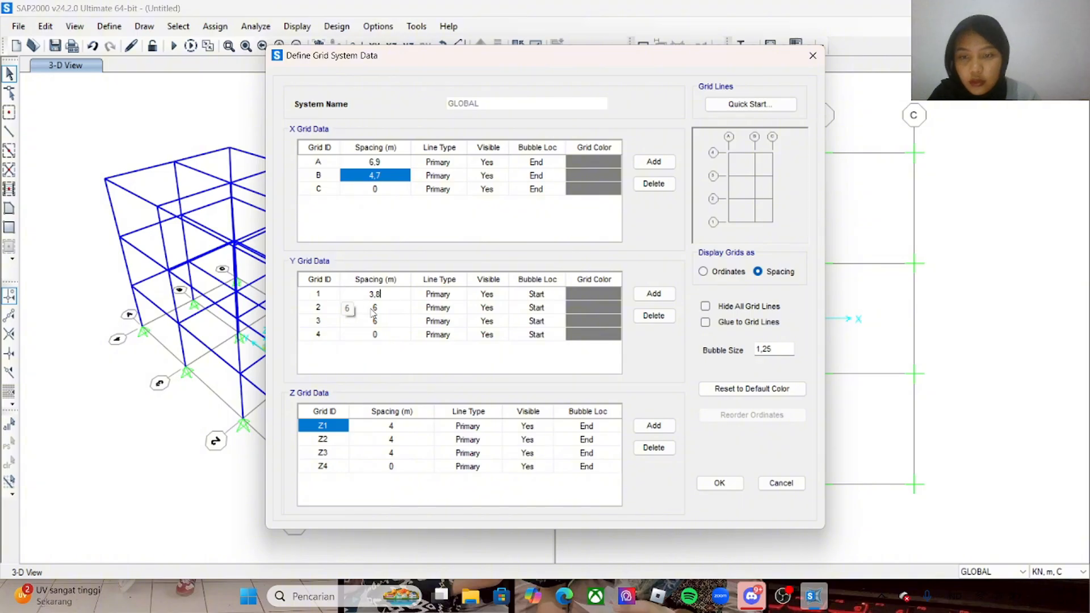
click(373, 310)
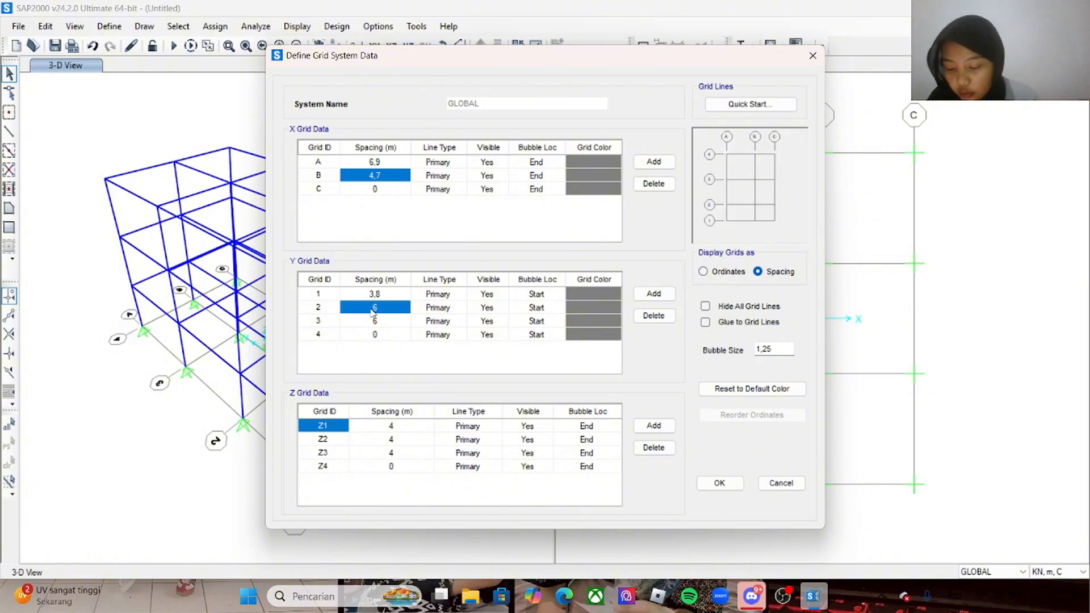
text(5,7)
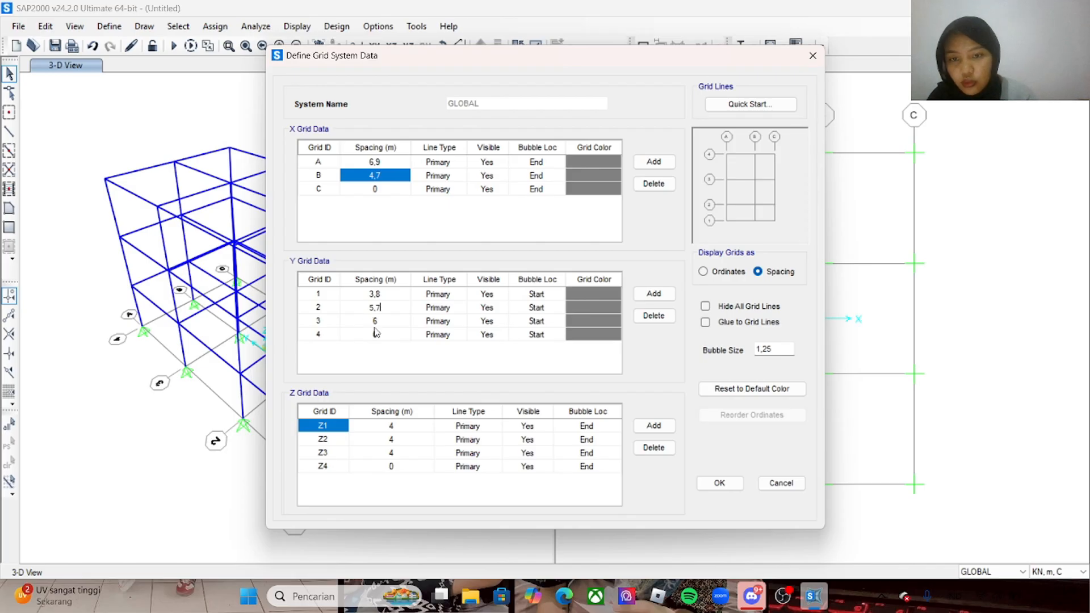
click(375, 322)
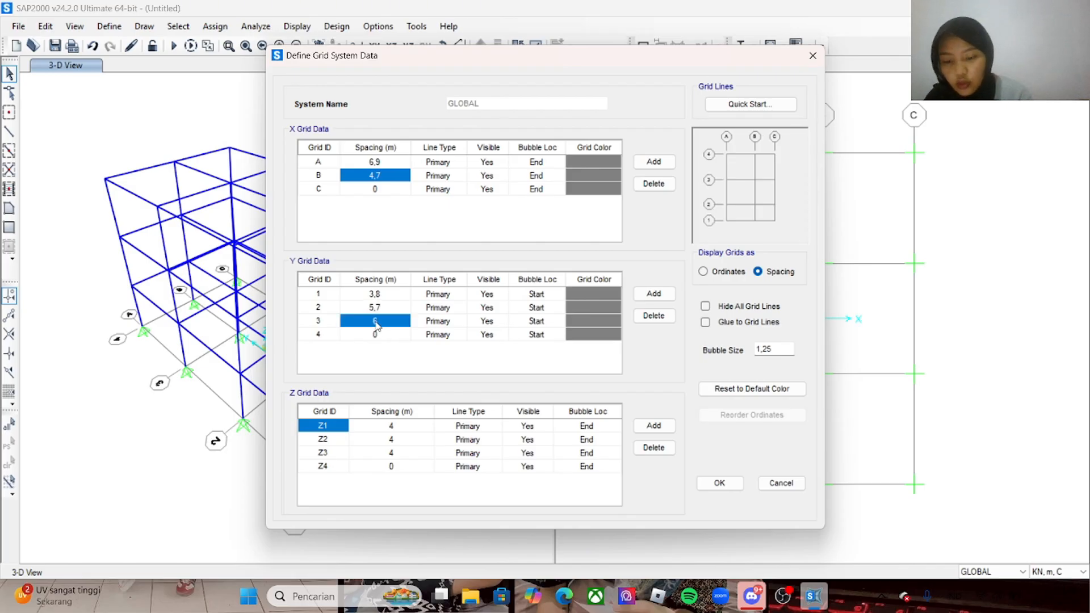
text(2,8)
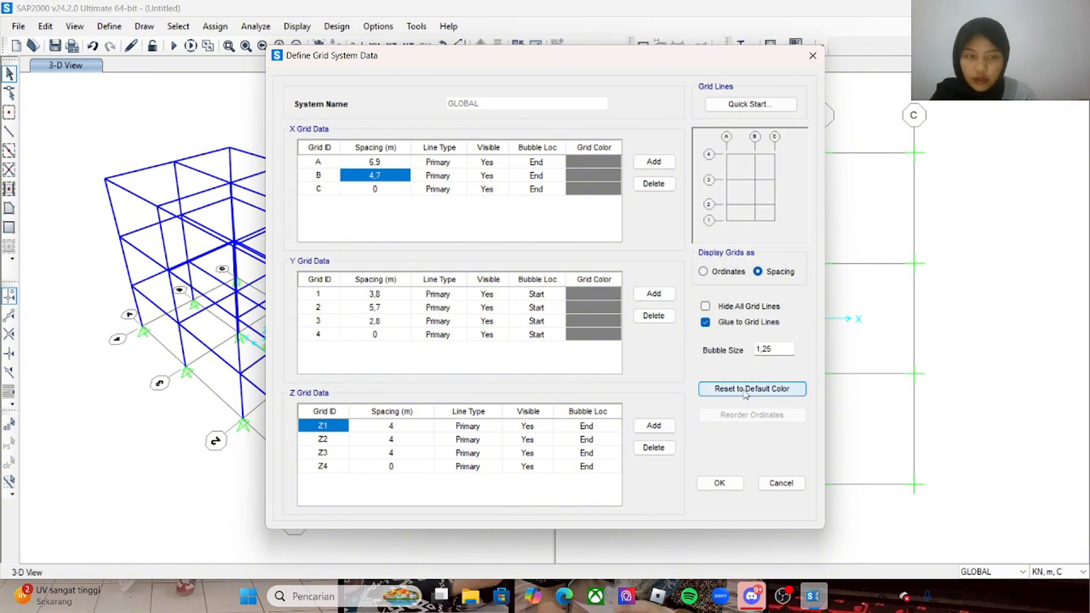
click(720, 483)
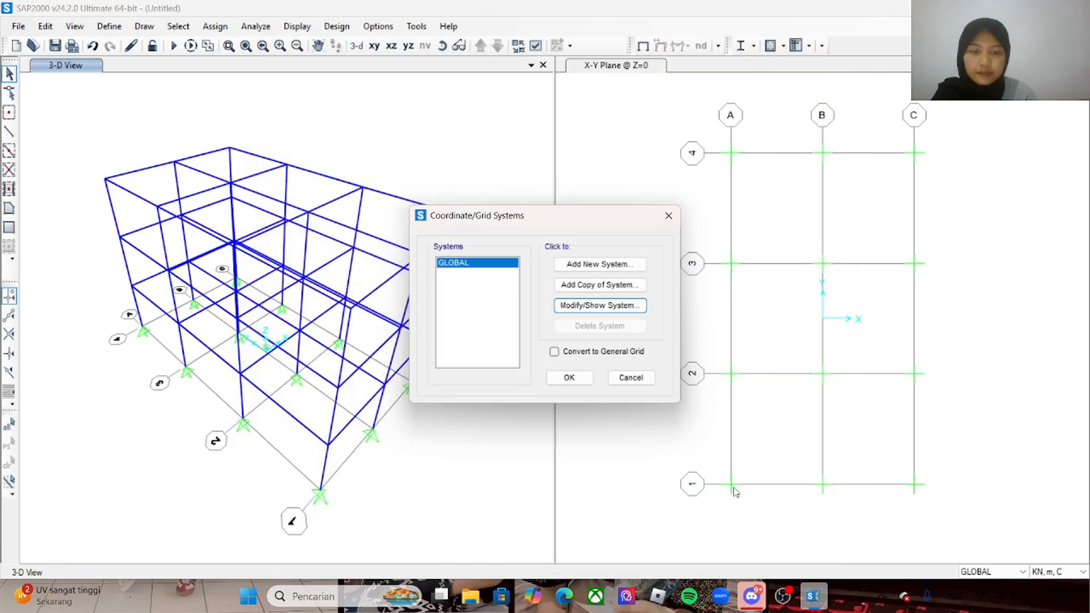
click(570, 378)
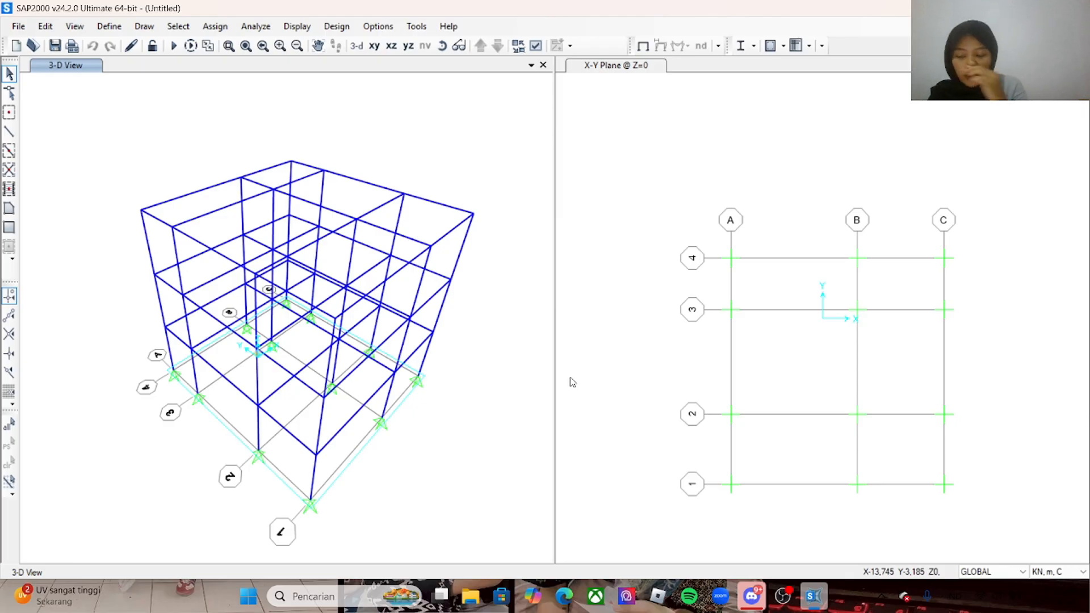
- Rotate the 3-D view to inspect the building frame from a lower side angle
click(442, 46)
right_click(469, 294)
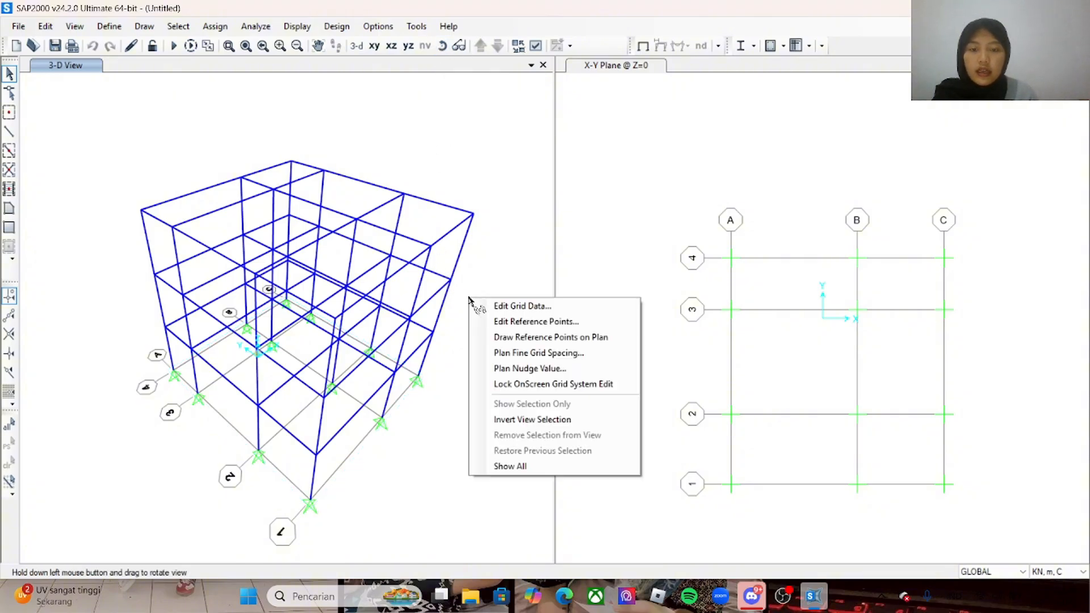
drag(486, 272, 484, 265)
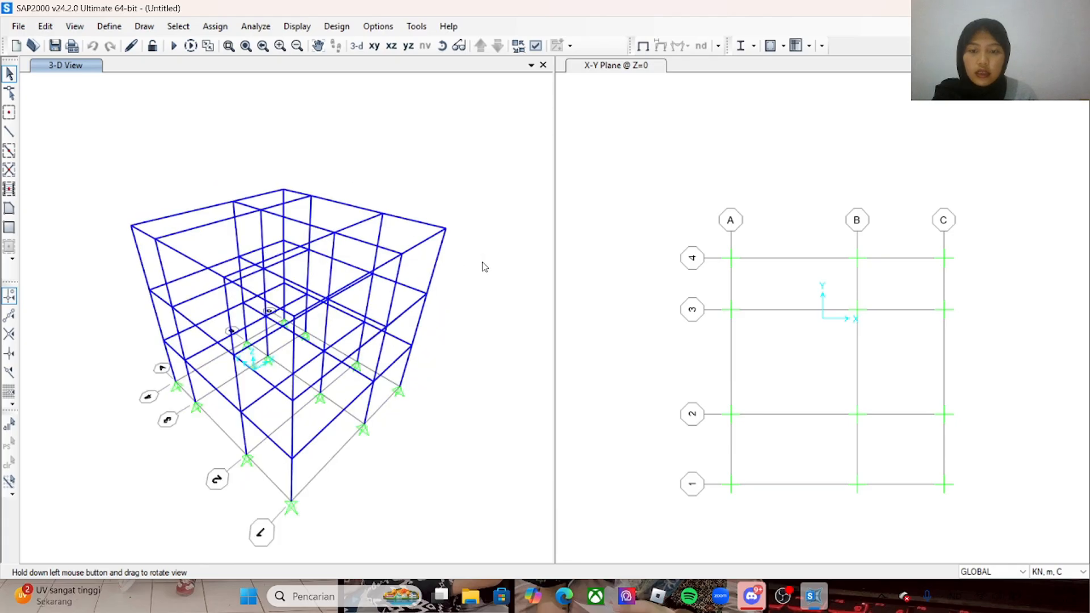
right_click(482, 224)
right_click(485, 199)
click(444, 51)
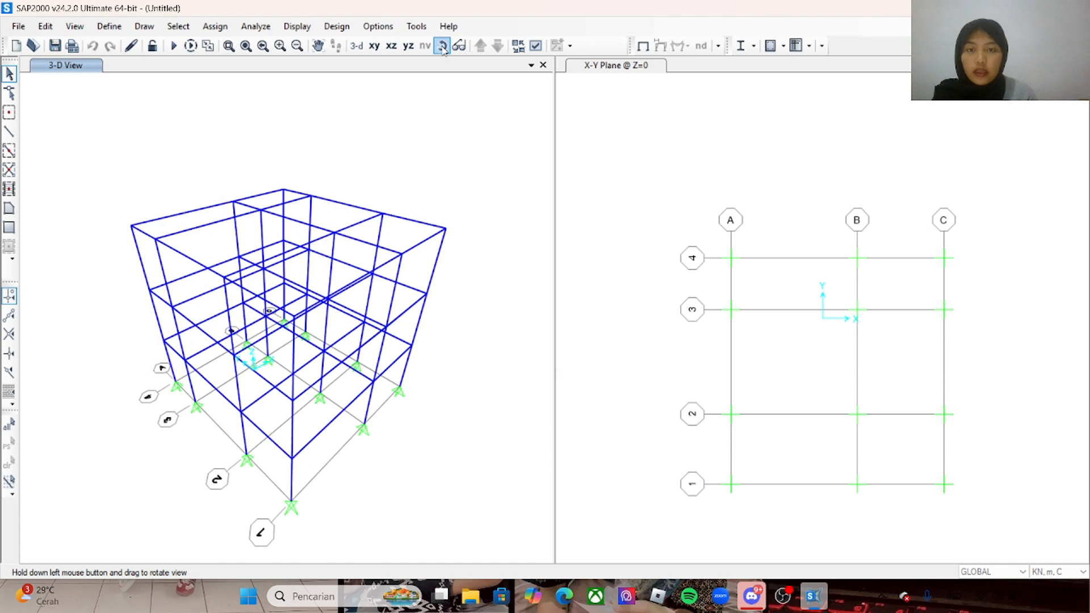
mouse_move(470, 244)
mouse_down()
mouse_move(483, 212)
mouse_move(525, 195)
mouse_move(514, 212)
mouse_move(377, 280)
mouse_move(438, 253)
mouse_up()
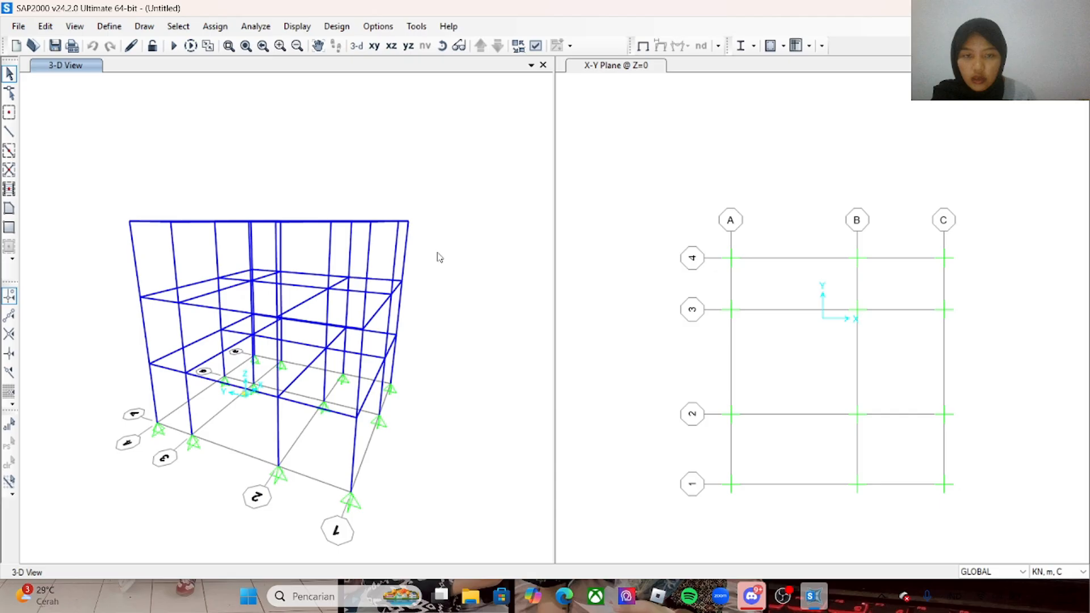
- Change the 3-D view to the X-Y plane and step down through the story levels to Z=0
click(374, 45)
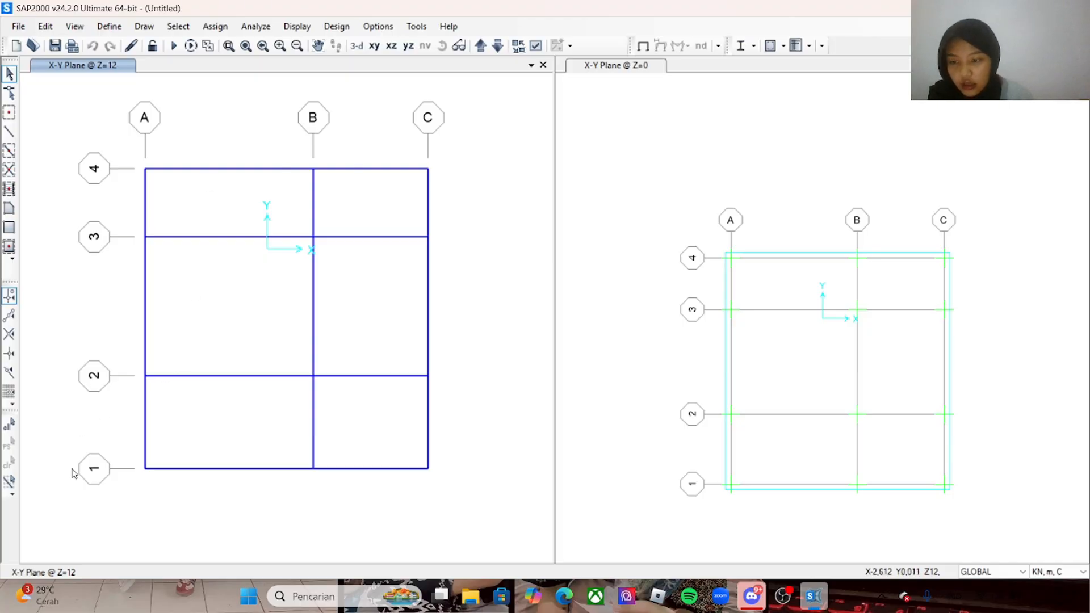
click(40, 596)
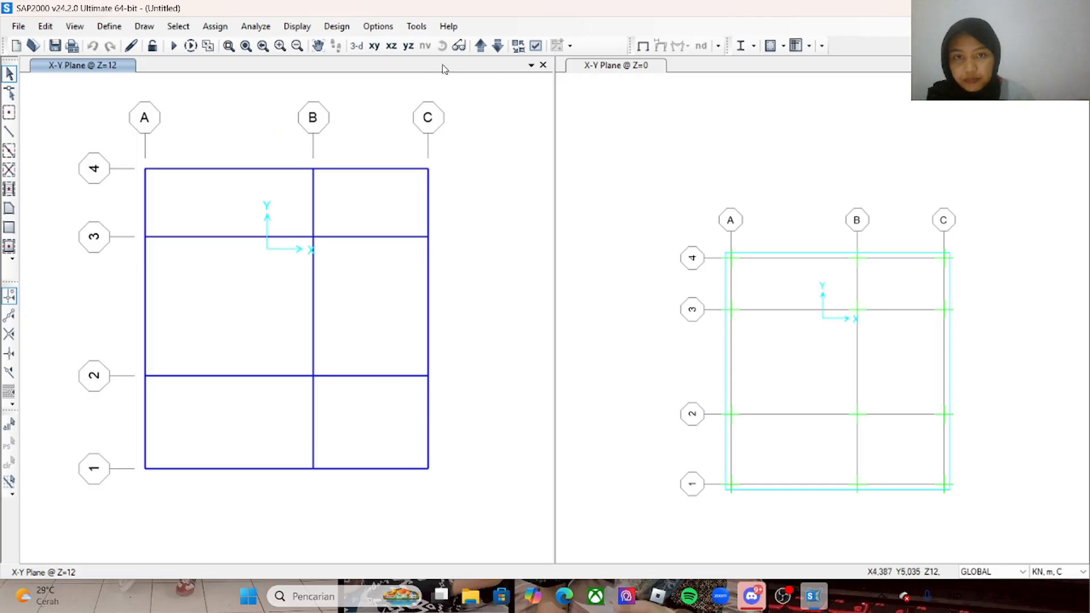
click(496, 46)
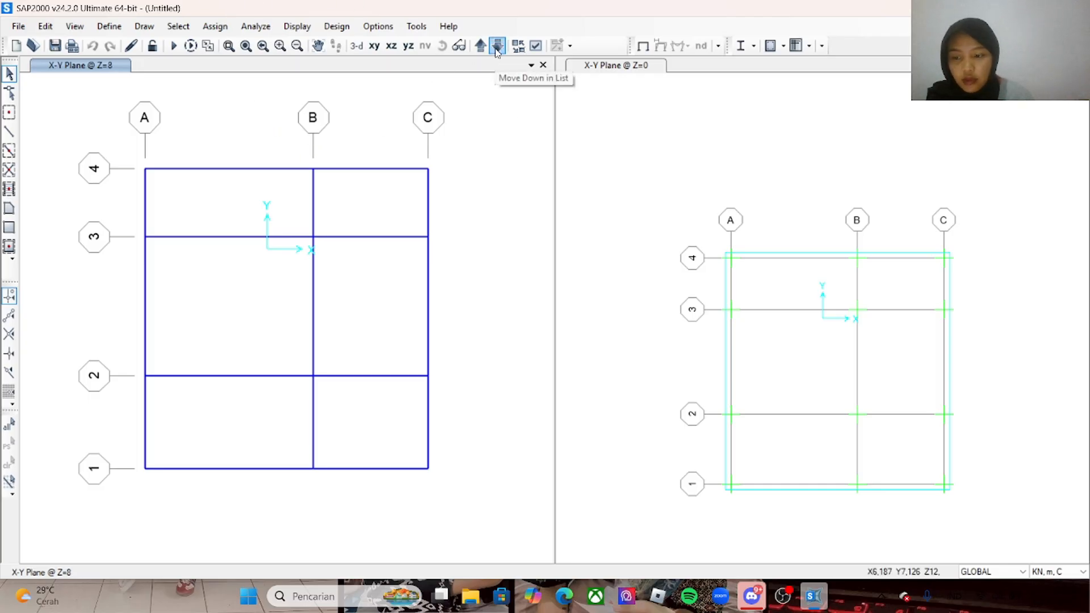
click(497, 45)
click(497, 45)
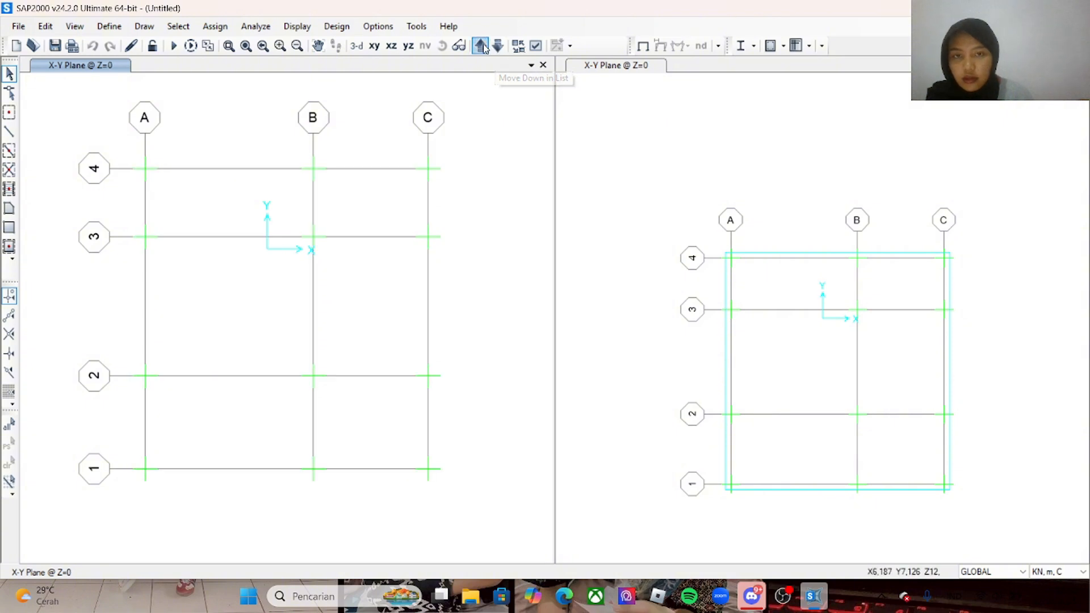
- At level Z=4, assign frame section B 30/60 to the four A–B beams and to the grid 2–3 beams on lines A and B
click(481, 46)
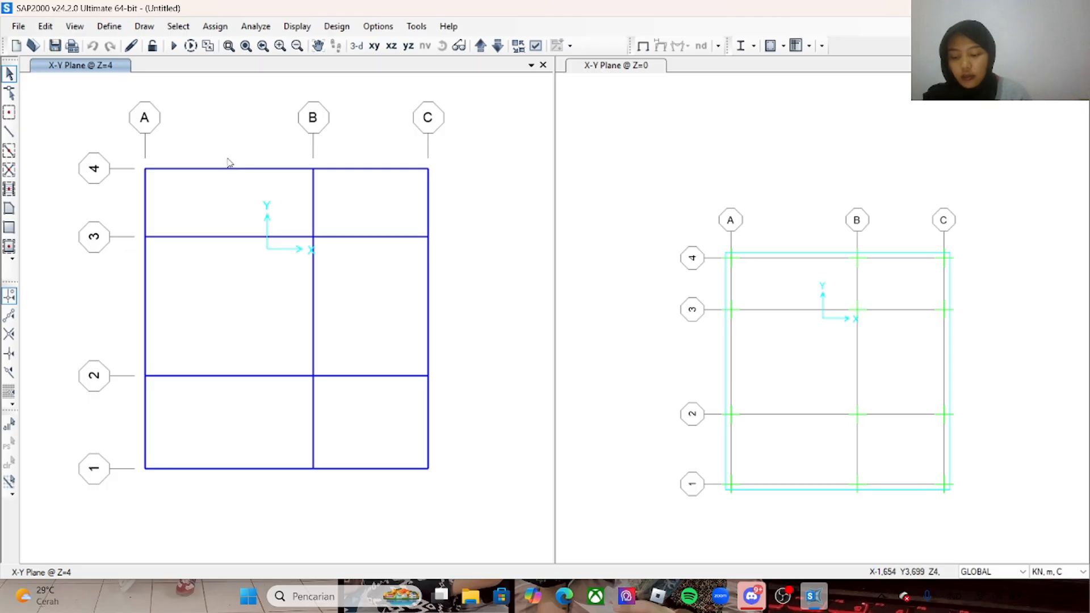
drag(259, 120, 219, 539)
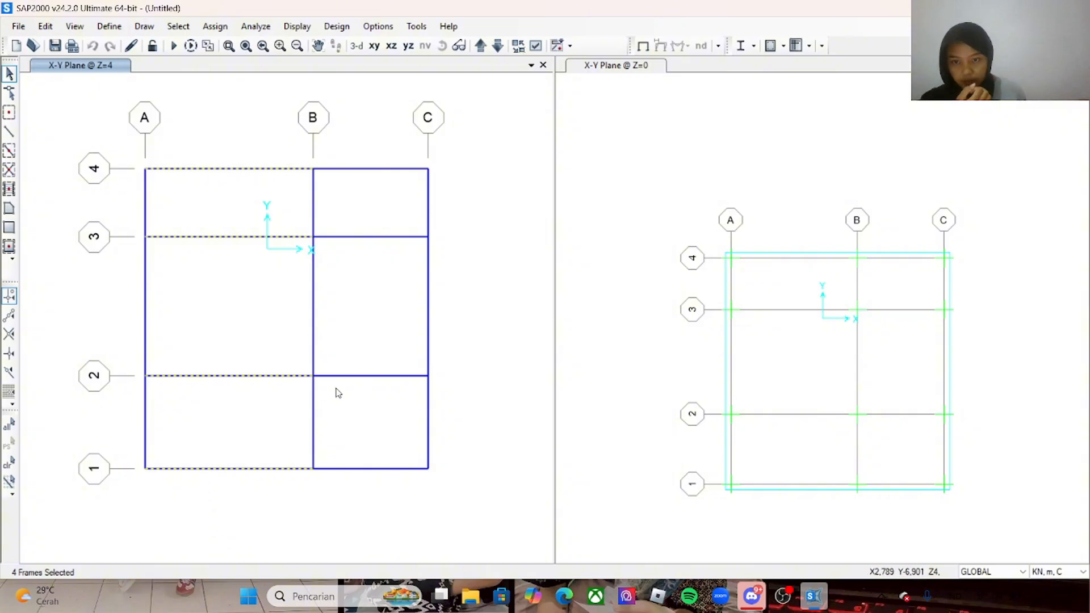
drag(342, 312, 106, 321)
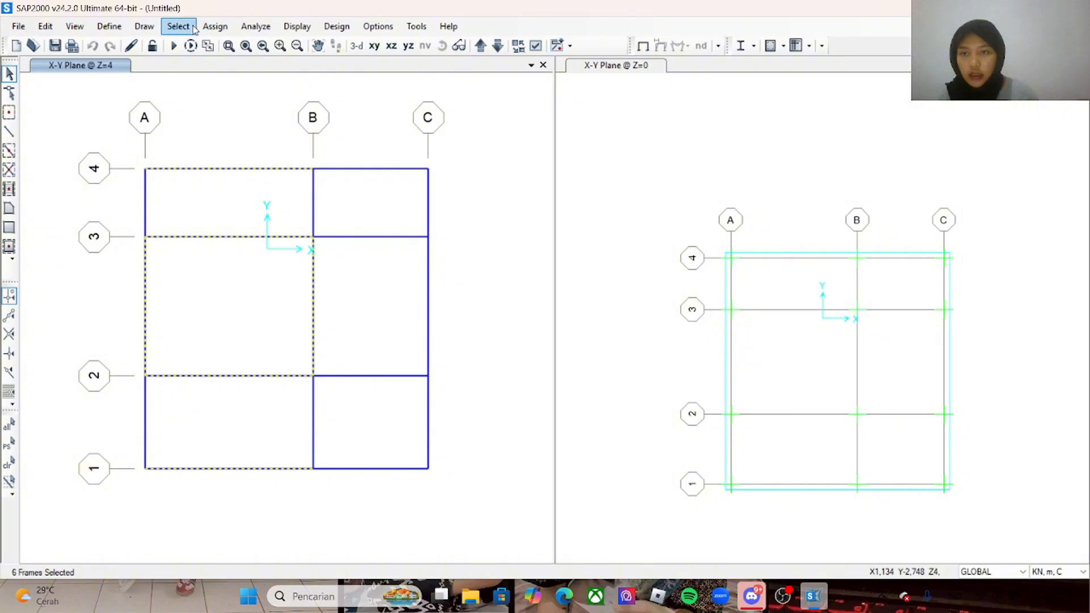
click(215, 28)
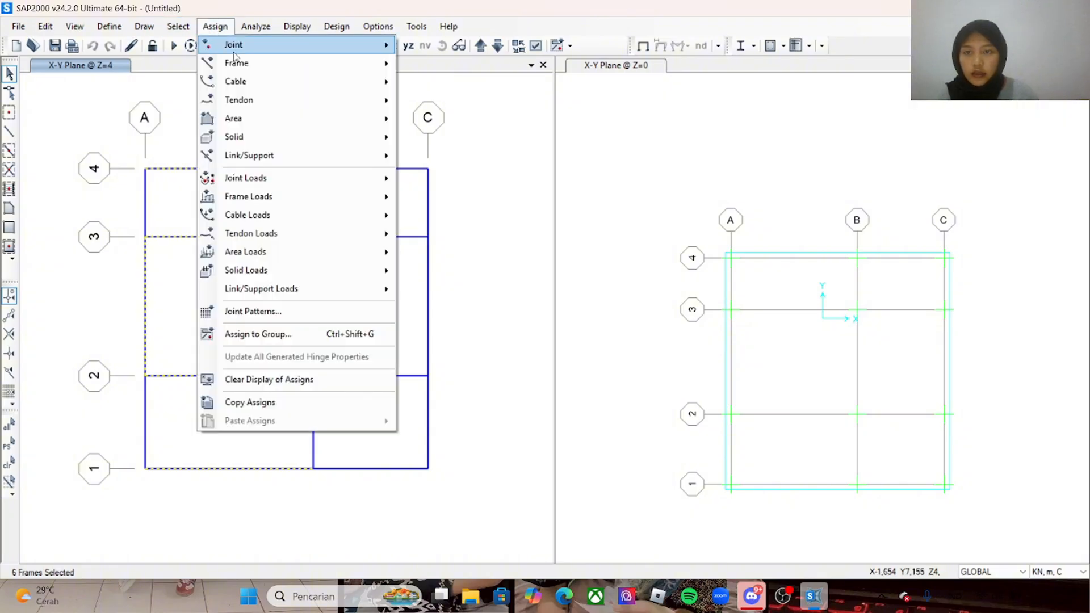
mouse_move(234, 51)
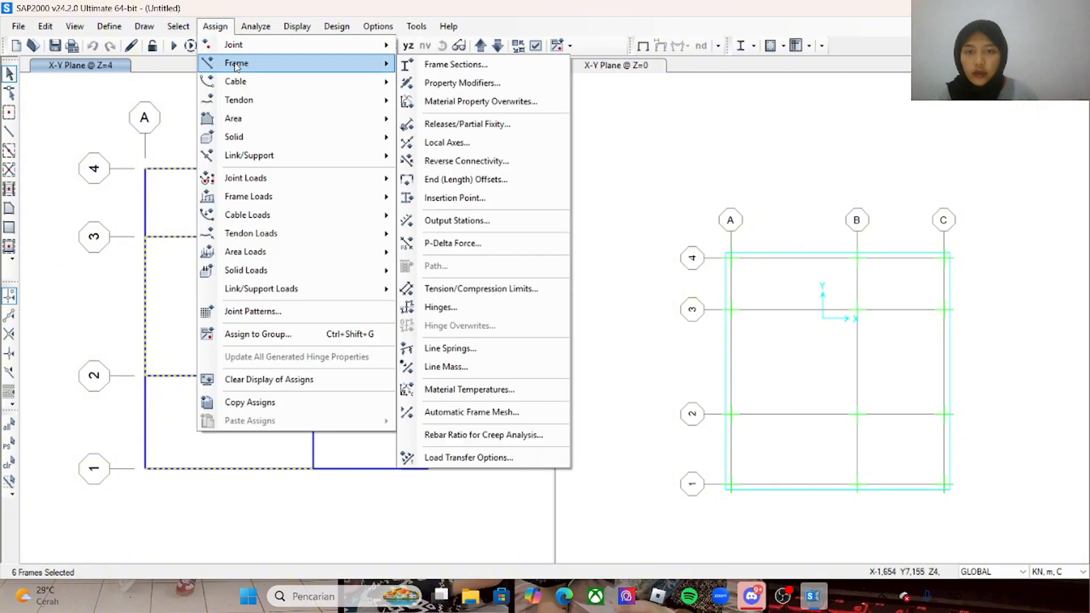
click(416, 70)
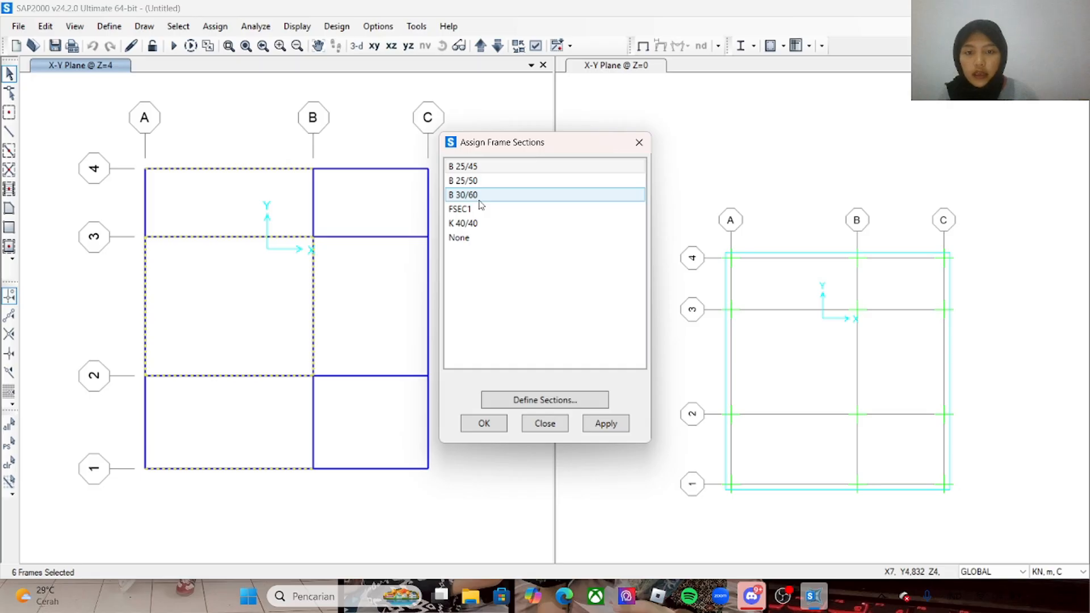
click(480, 200)
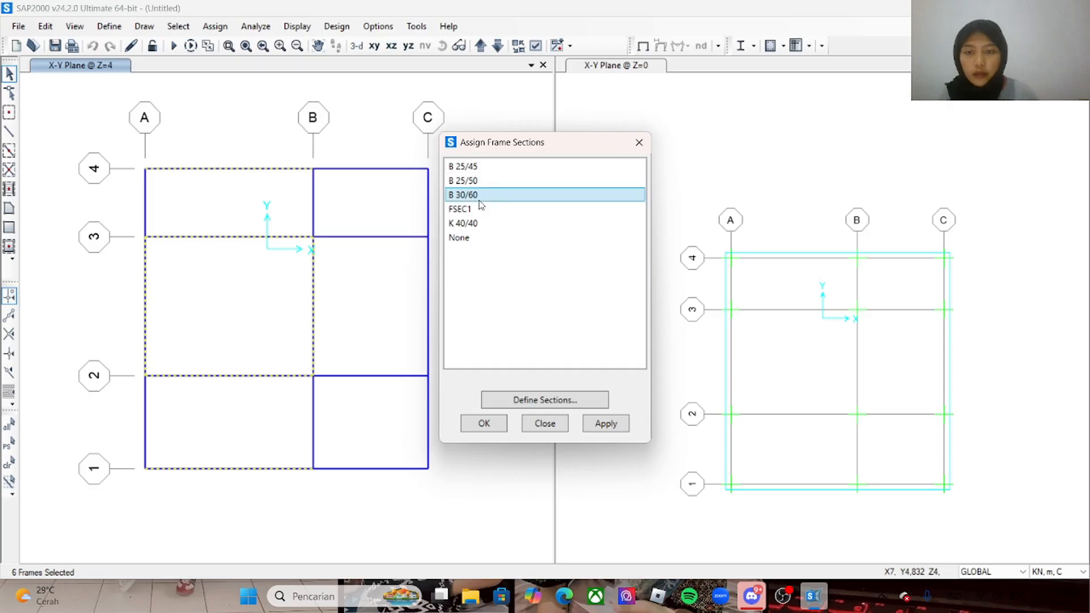
click(484, 425)
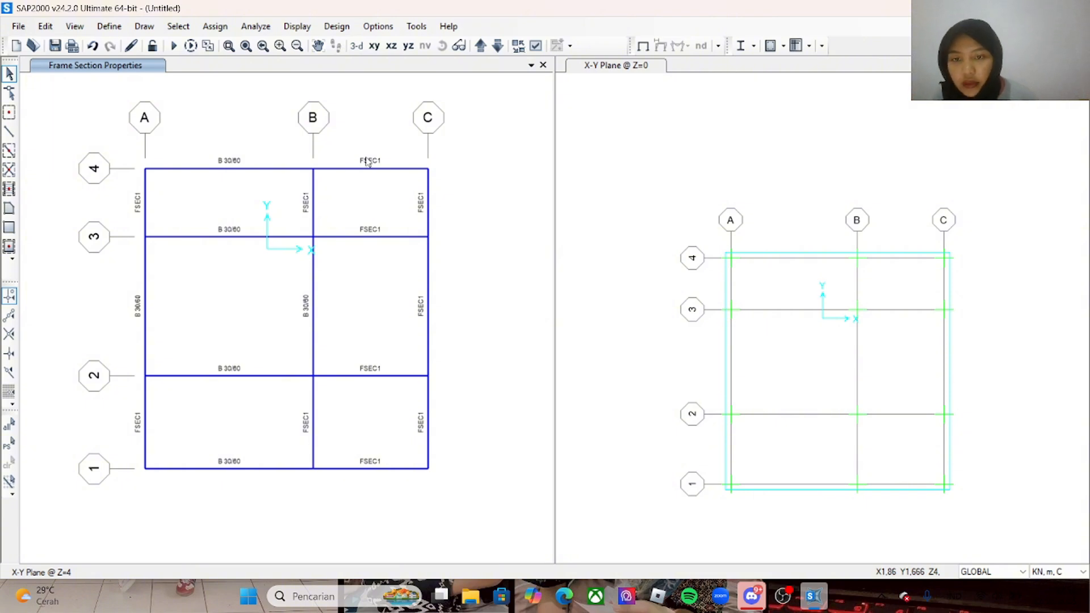
- Select the four beams spanning between grids B and C at level Z=4
drag(378, 144, 372, 496)
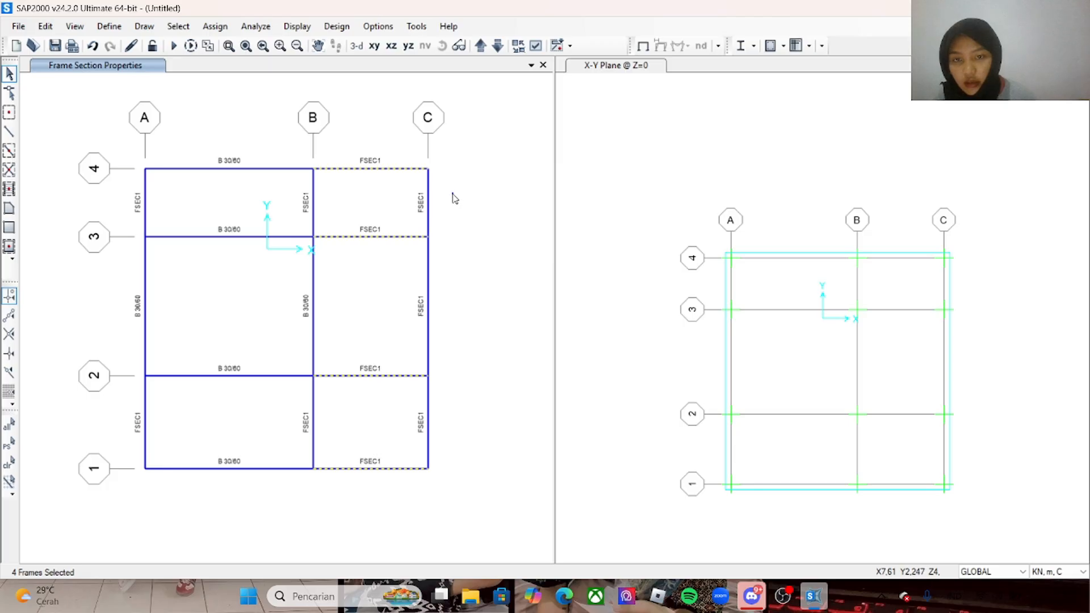
- Assign section B 25/50 to the selected B–C beams and all Y-direction beams between grids 3–4 and 1–2
drag(453, 194, 129, 216)
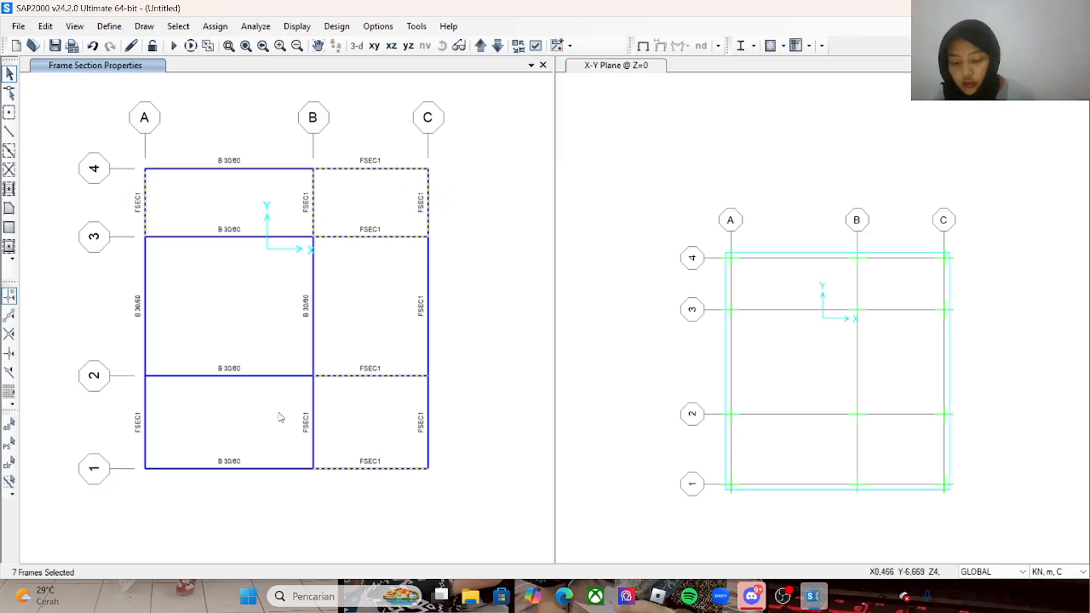
drag(467, 415, 118, 431)
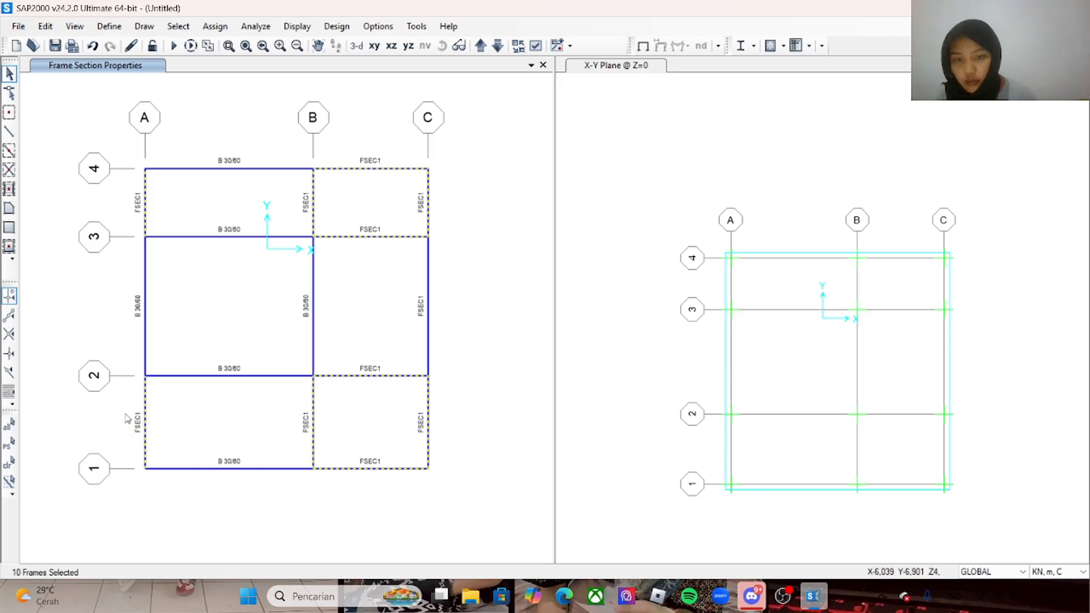
click(218, 26)
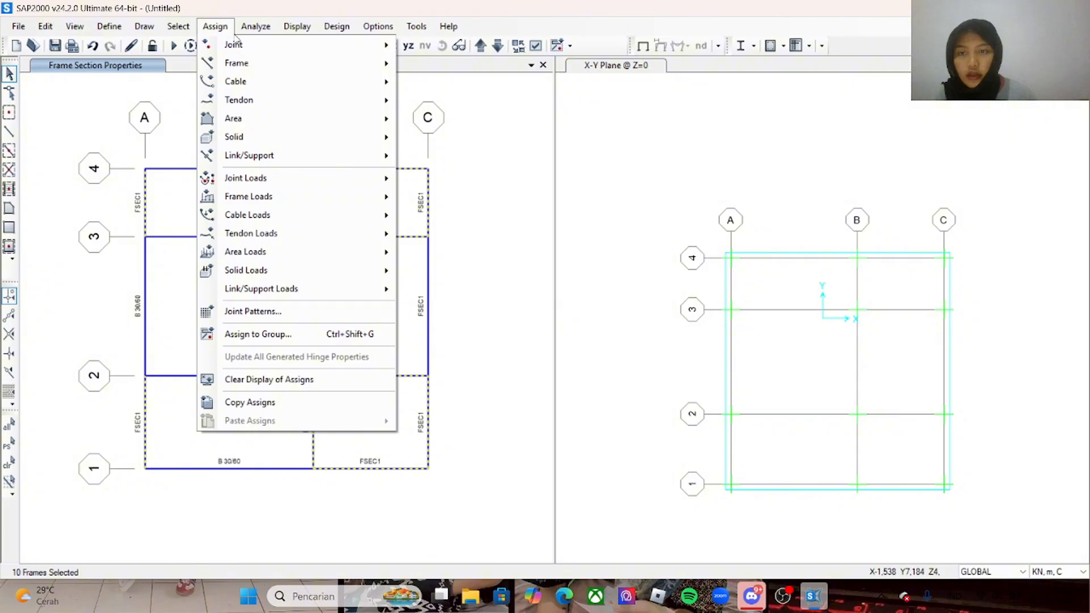
mouse_move(239, 47)
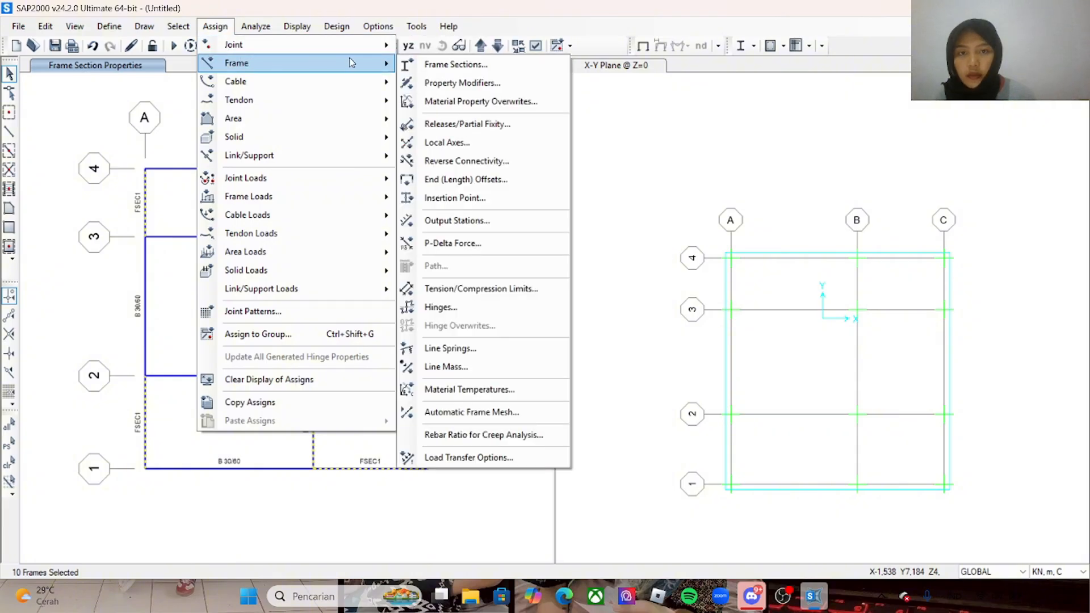
click(432, 67)
click(503, 181)
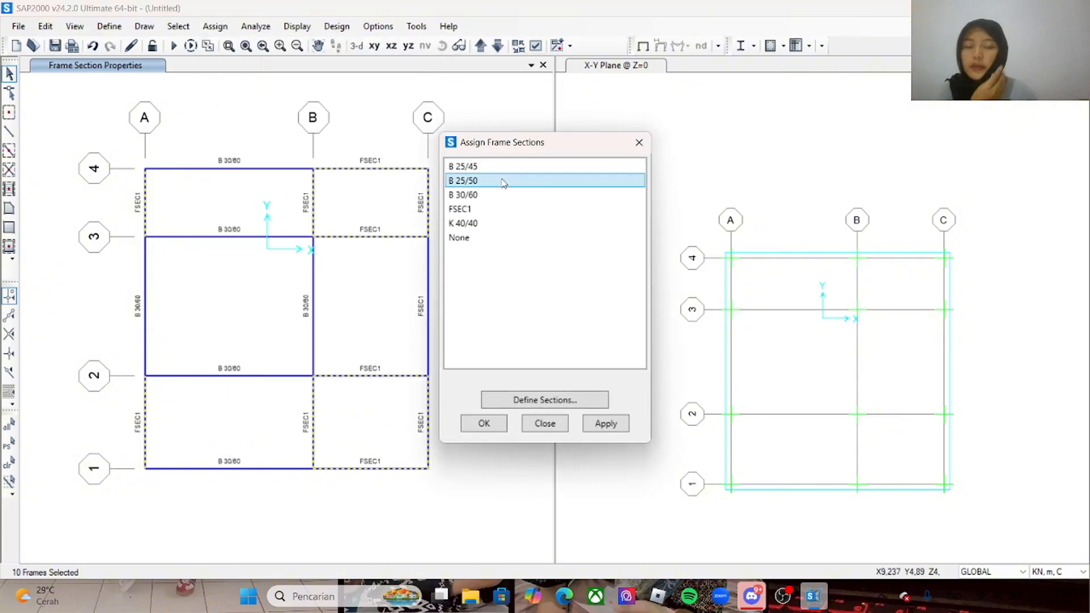
click(594, 427)
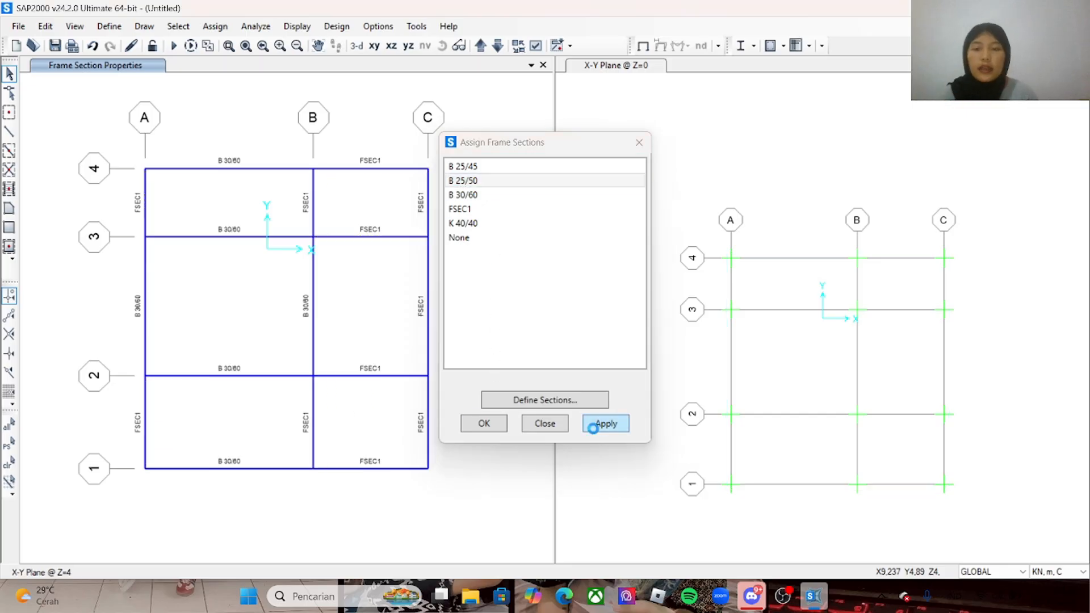
click(484, 423)
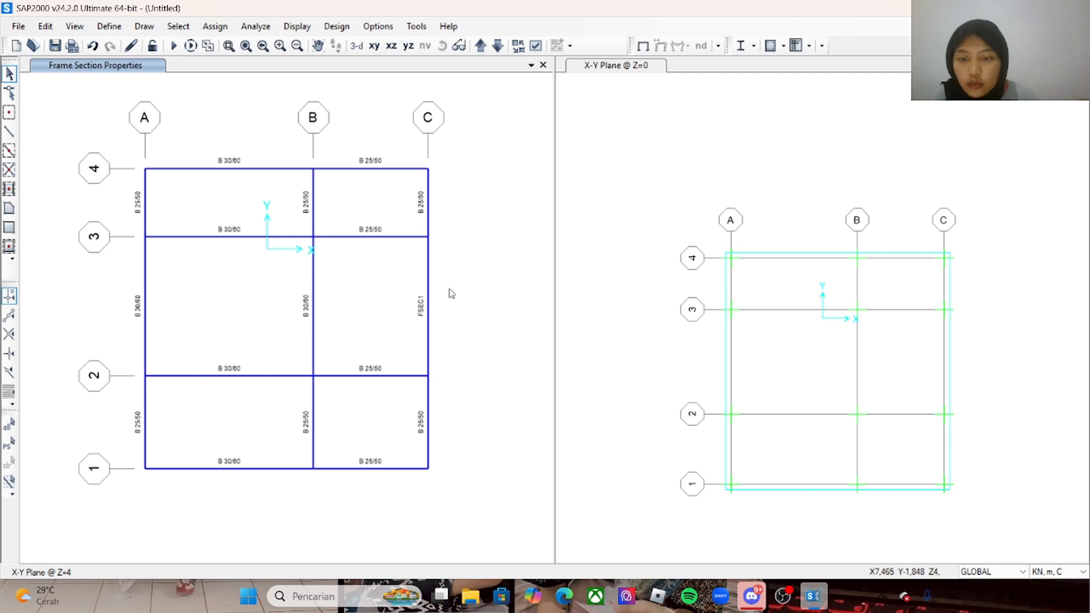
- Assign section B 30/60 to the beam on grid C between grids 2 and 3
drag(453, 287, 401, 304)
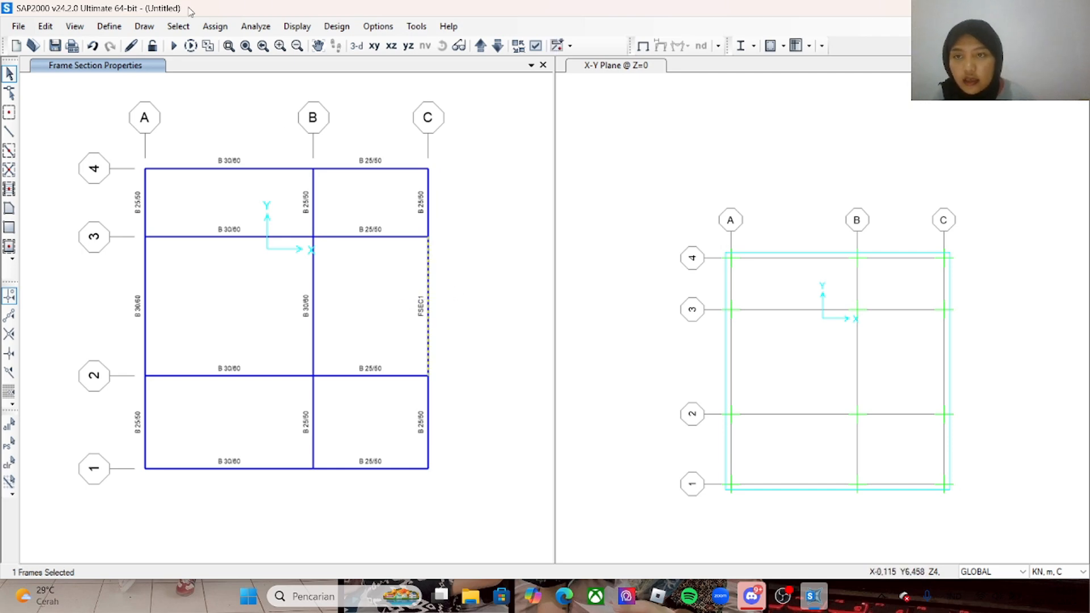
click(214, 26)
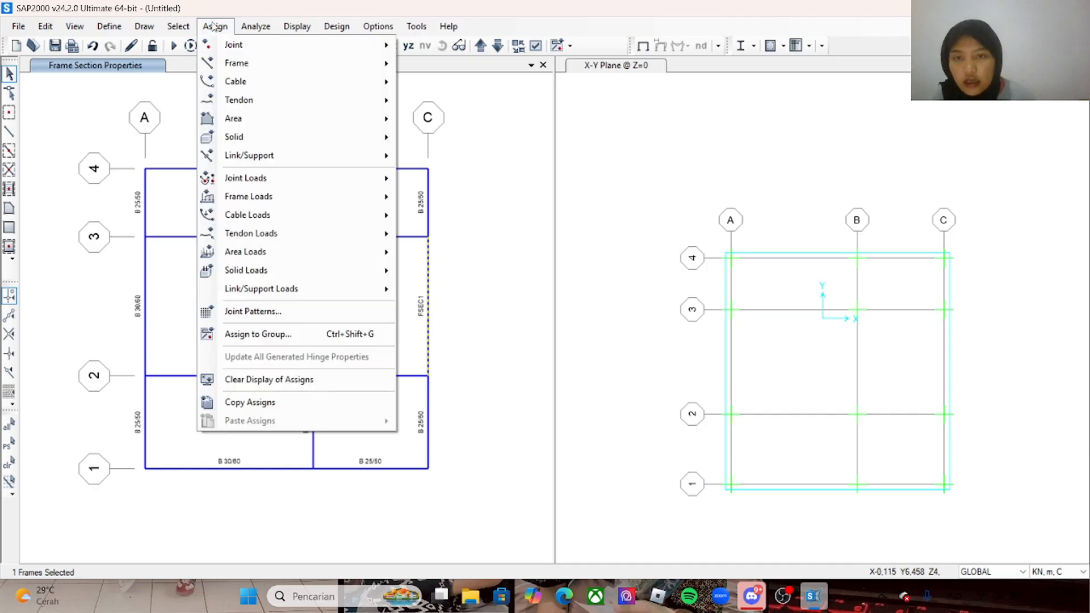
mouse_move(245, 62)
click(430, 65)
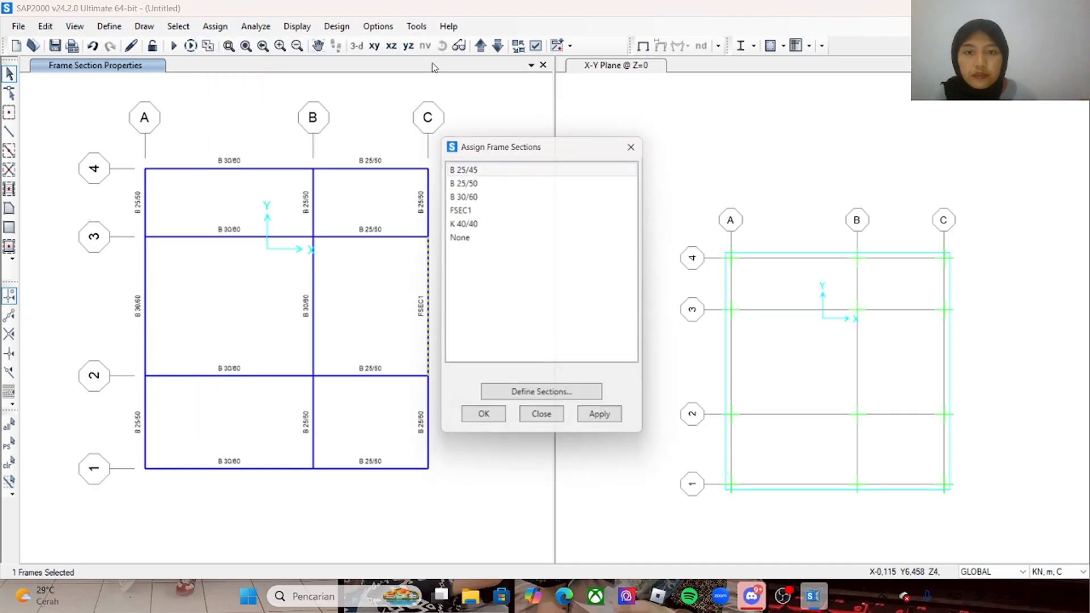
click(482, 194)
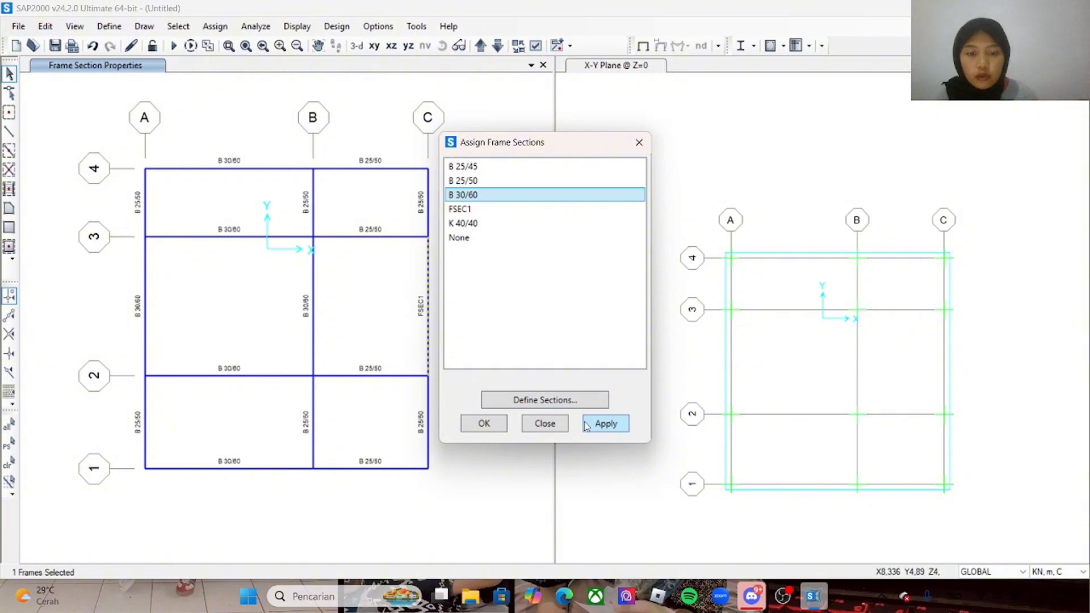
click(589, 427)
click(497, 425)
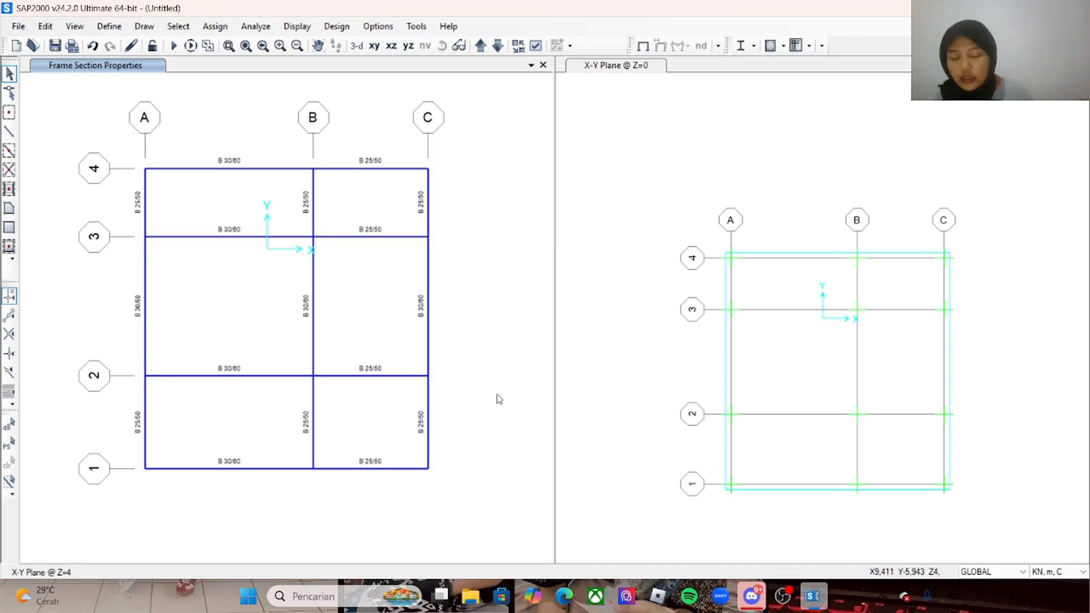
- Consult the floor plan drawings in the PDF in Edge, return to SAP2000 and clear the beam selection
click(143, 199)
click(313, 202)
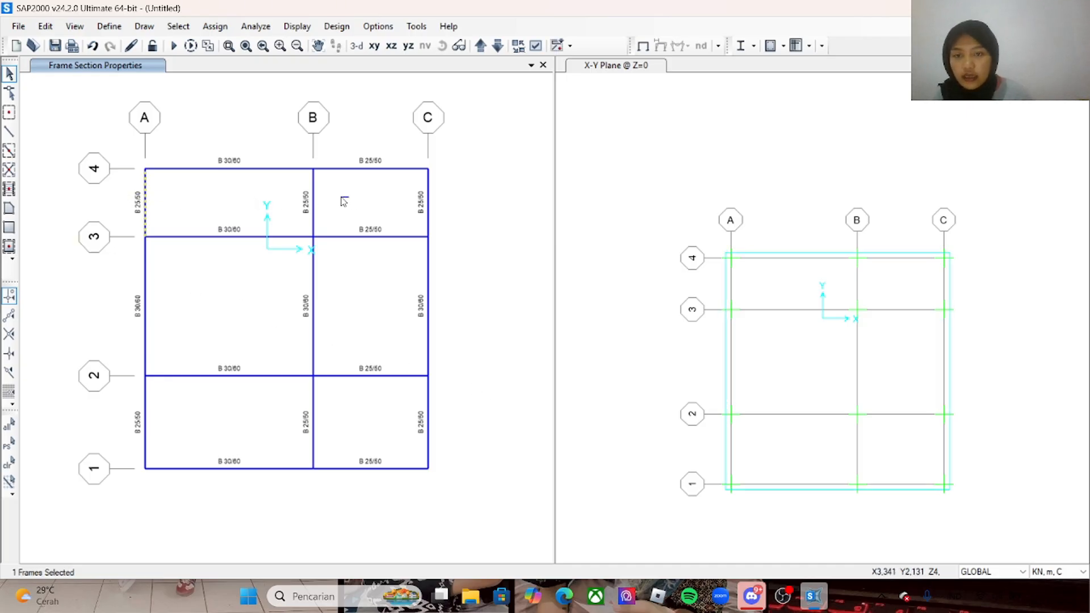
click(564, 596)
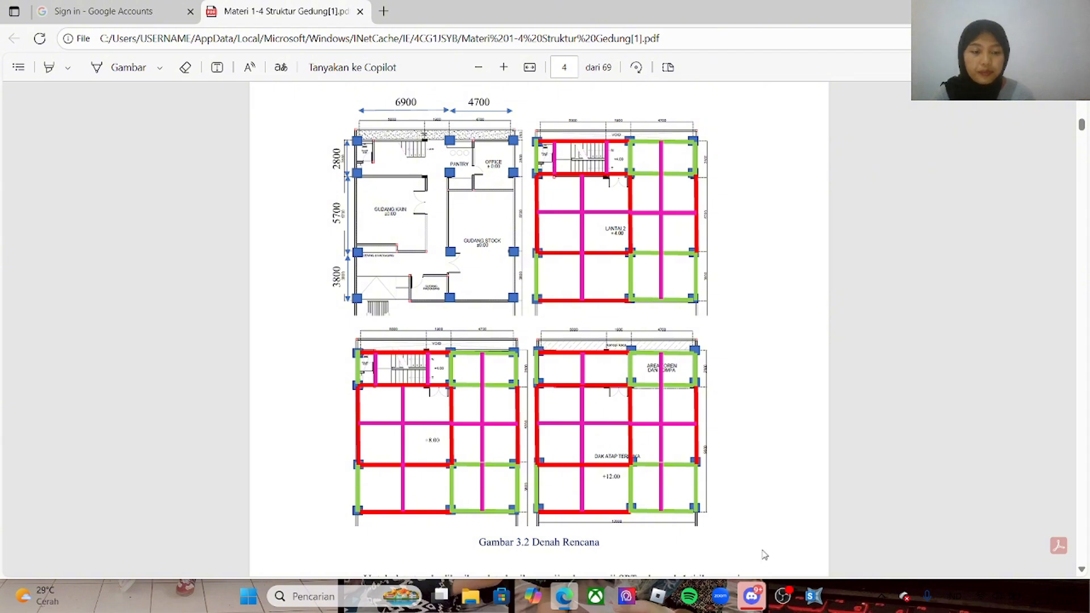
click(818, 603)
key(Escape)
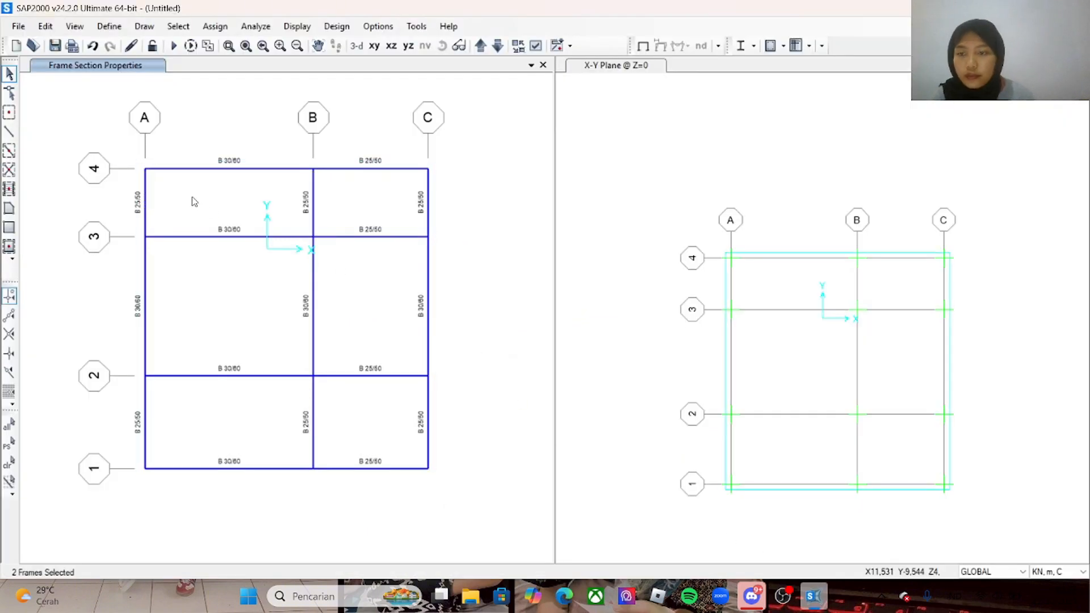
- Replicate the grid A beam between grids 3 and 4 once linearly with dx = 1 m
click(146, 201)
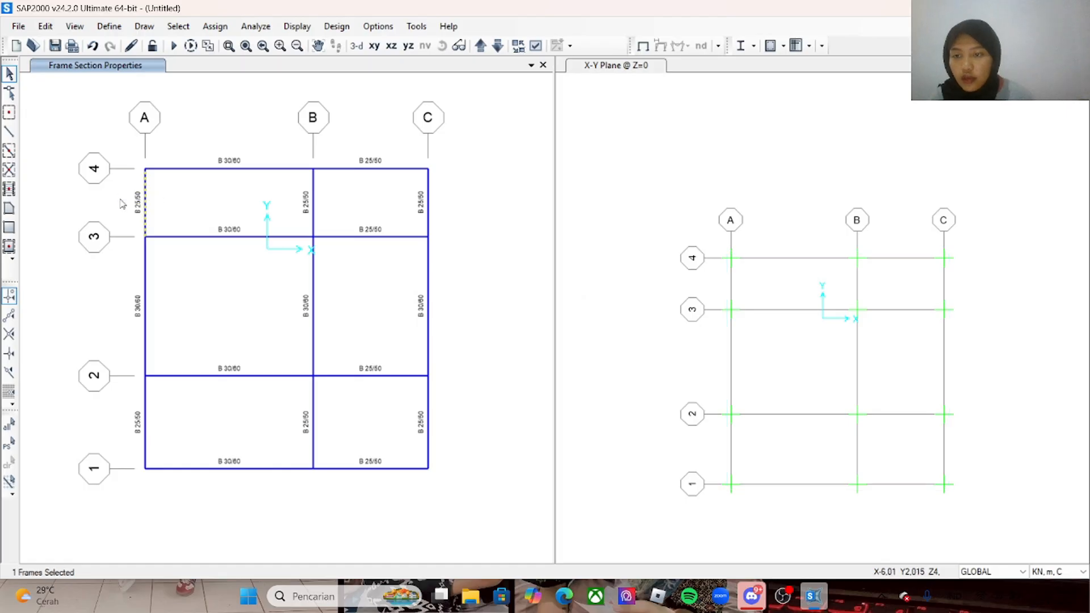
click(44, 27)
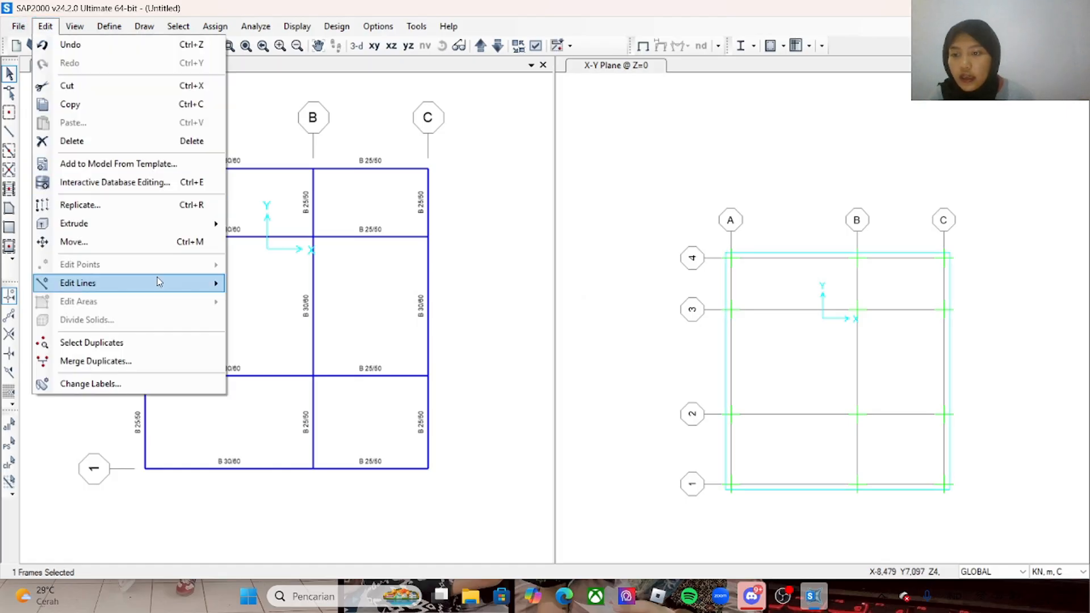
click(134, 205)
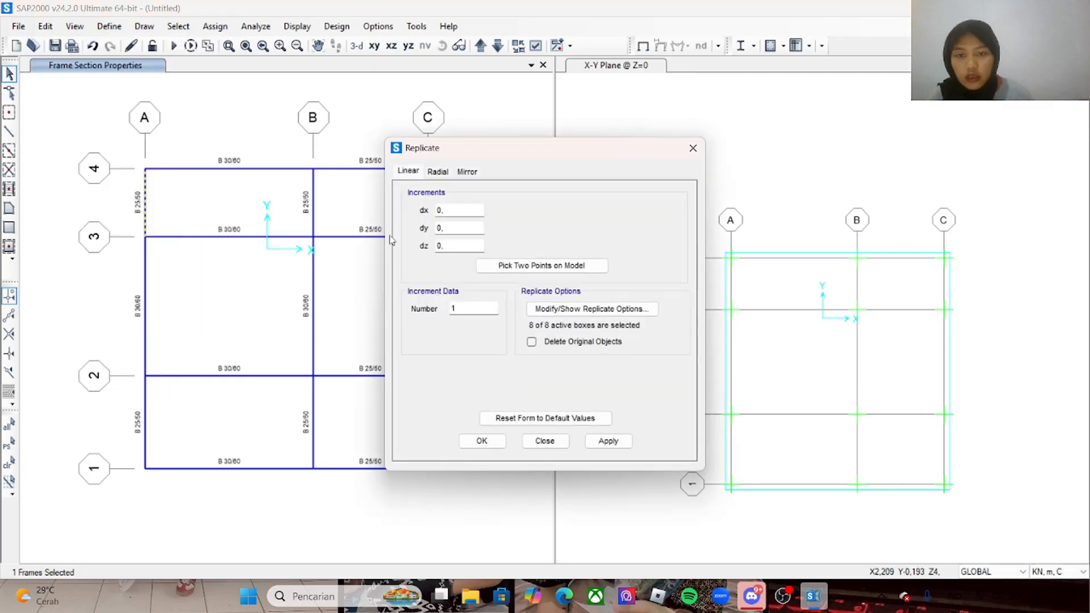
click(458, 209)
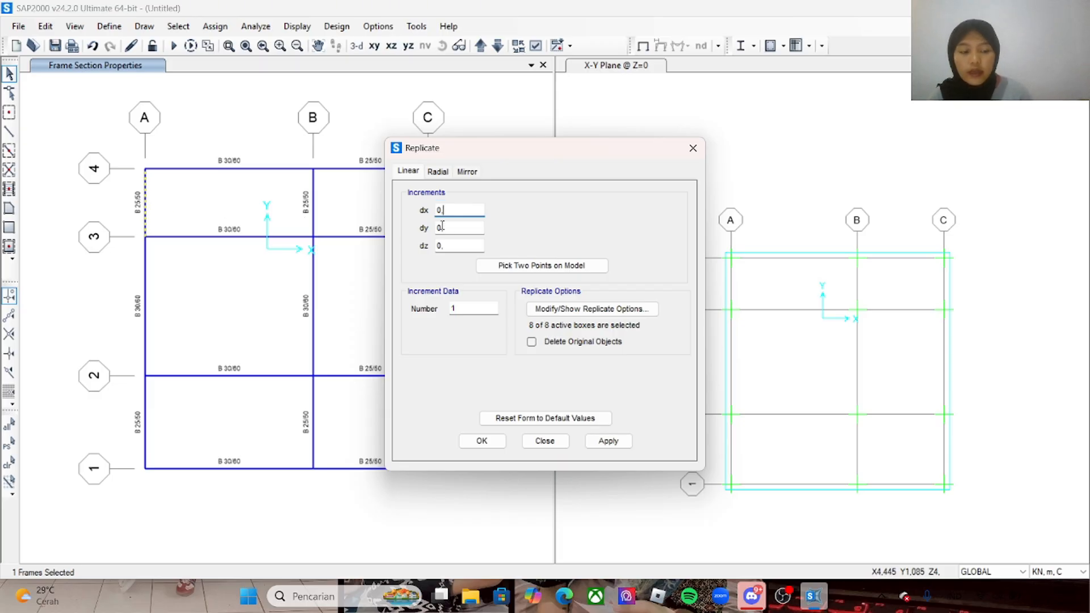
key(BackSpace)
text(1)
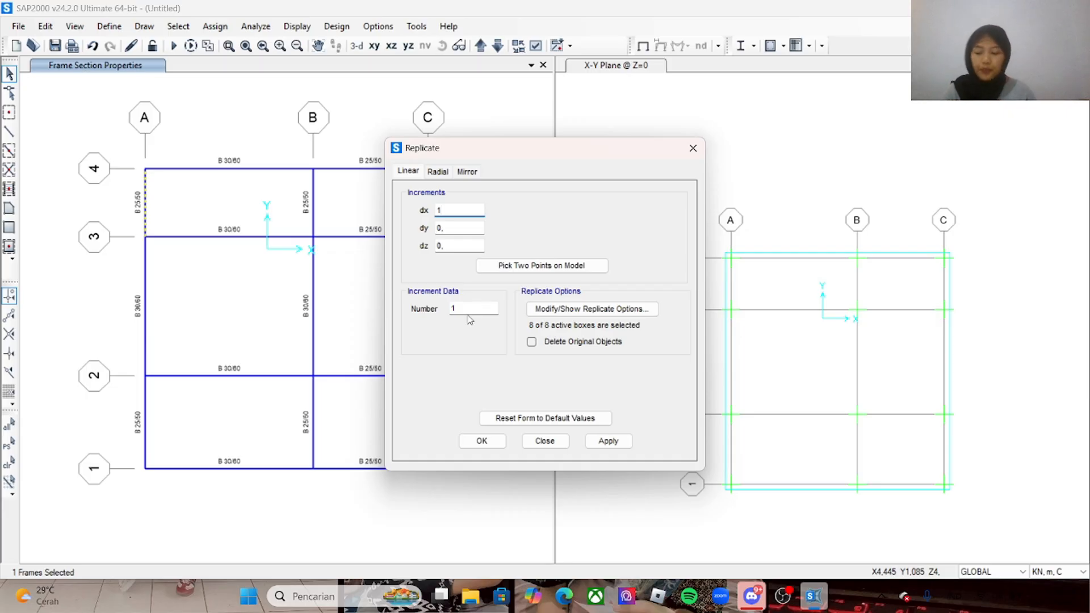
click(609, 441)
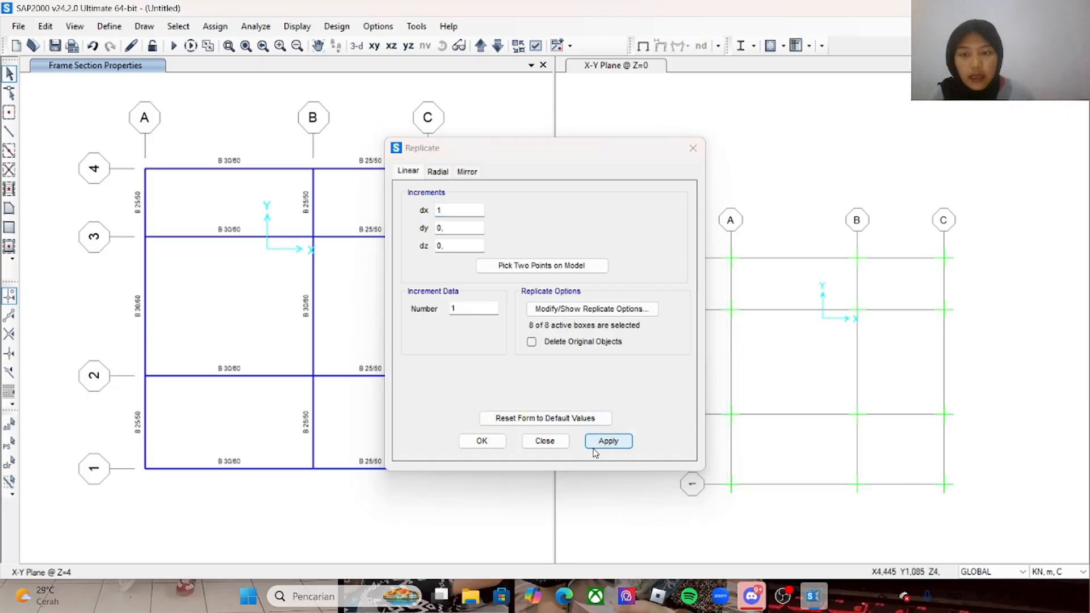
click(471, 443)
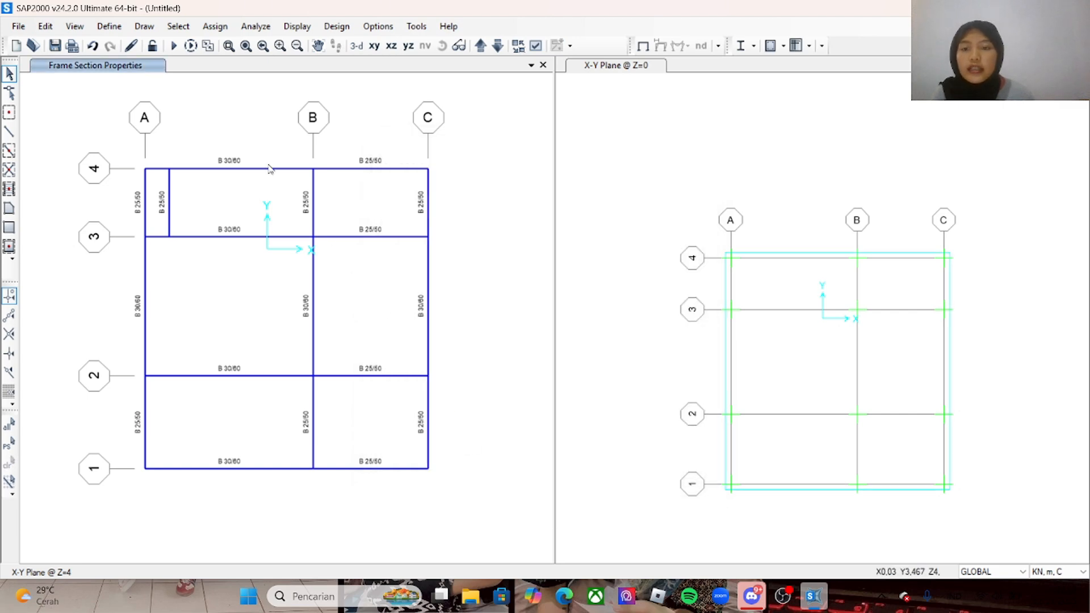
- Replicate the grid B beam between grids 3 and 4 once linearly with dx = -1,9 m
click(308, 196)
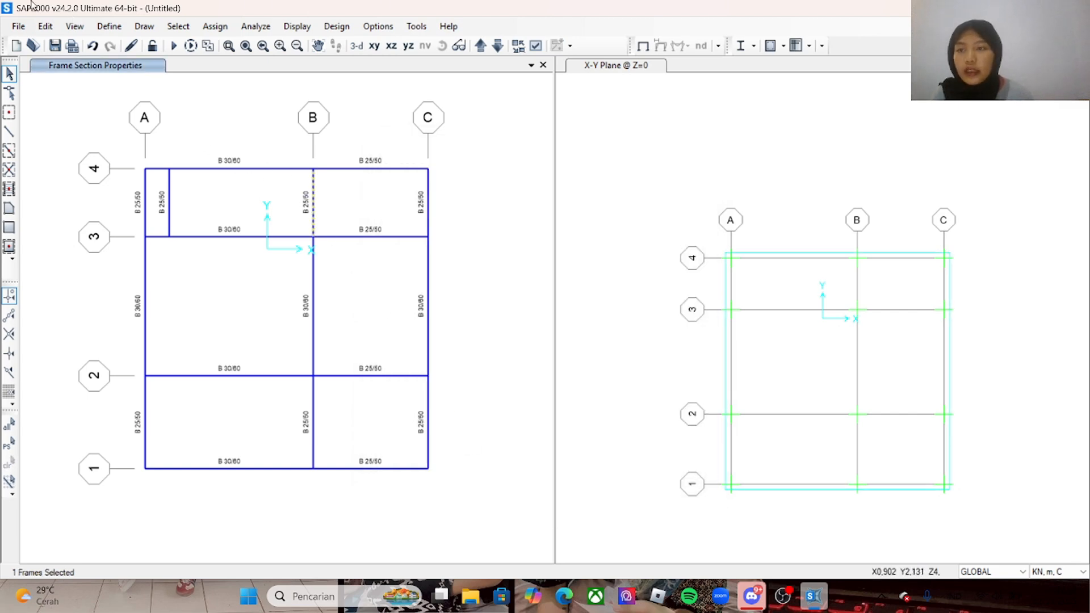
click(46, 26)
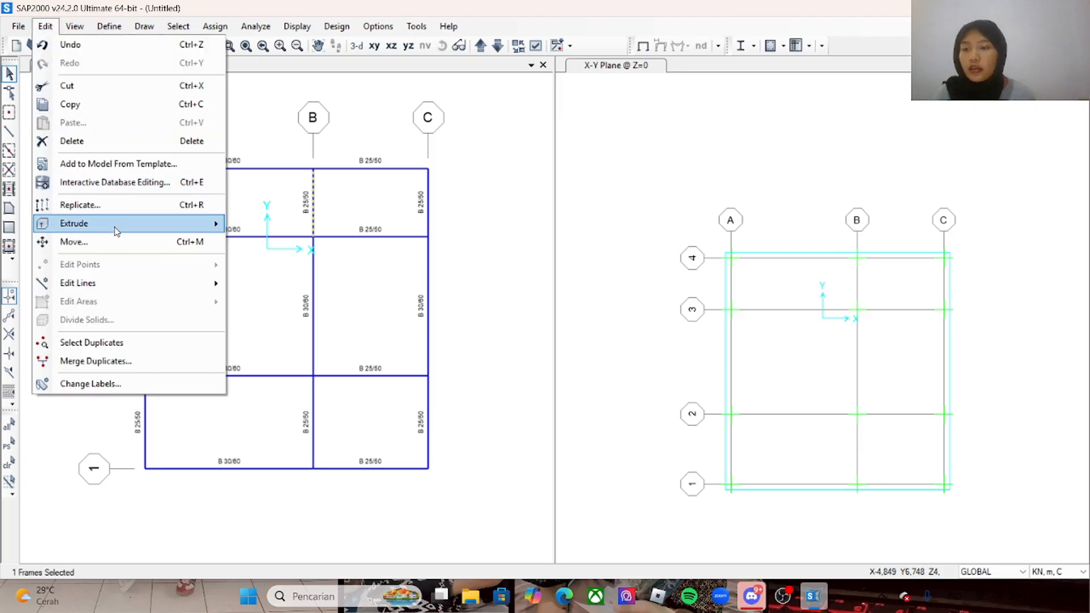
click(109, 209)
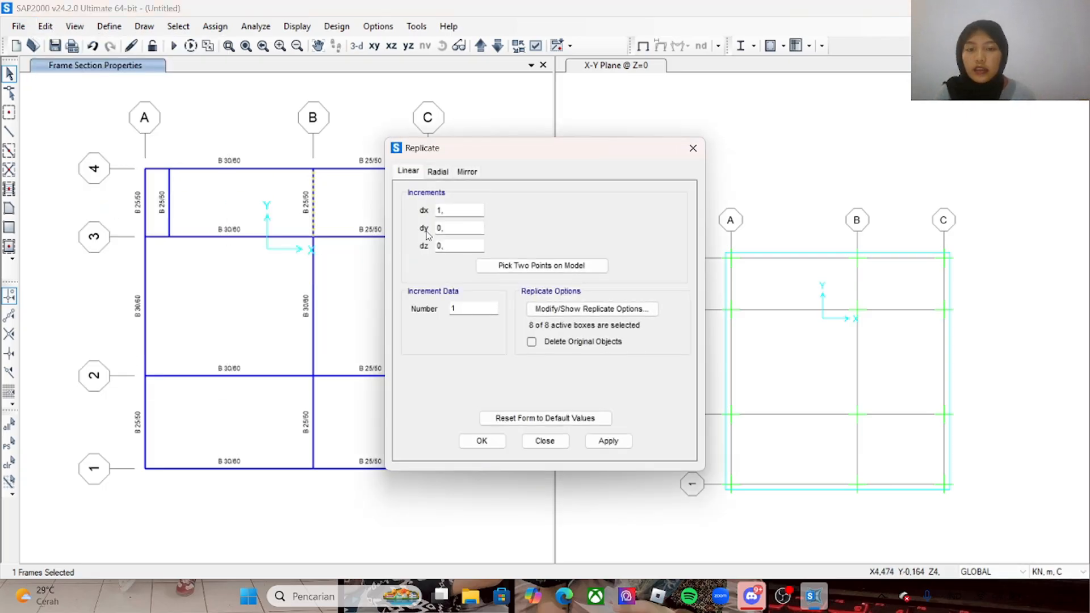
double_click(439, 211)
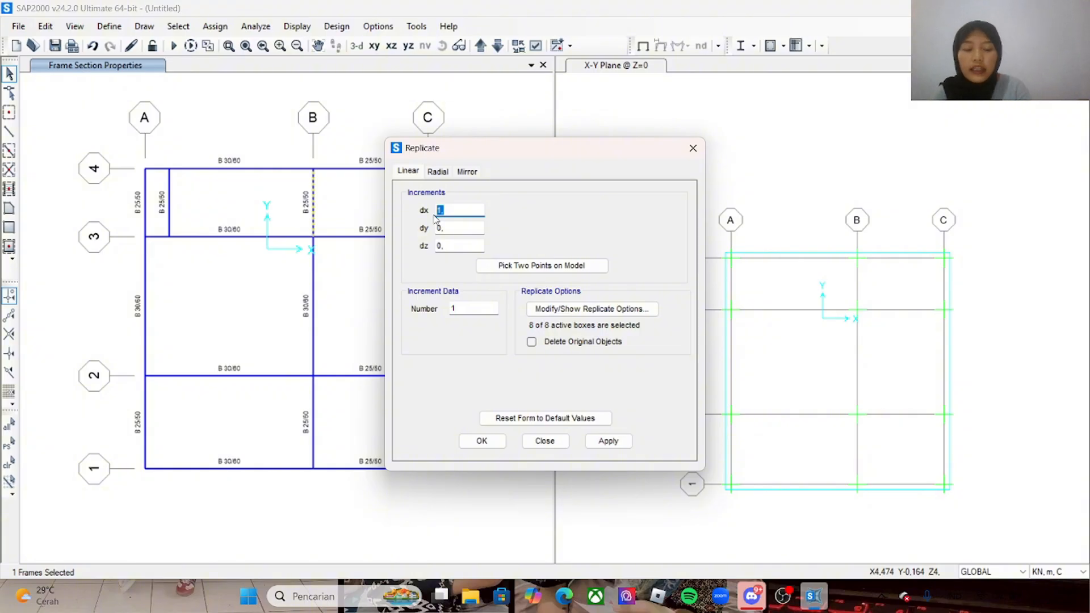
text(-)
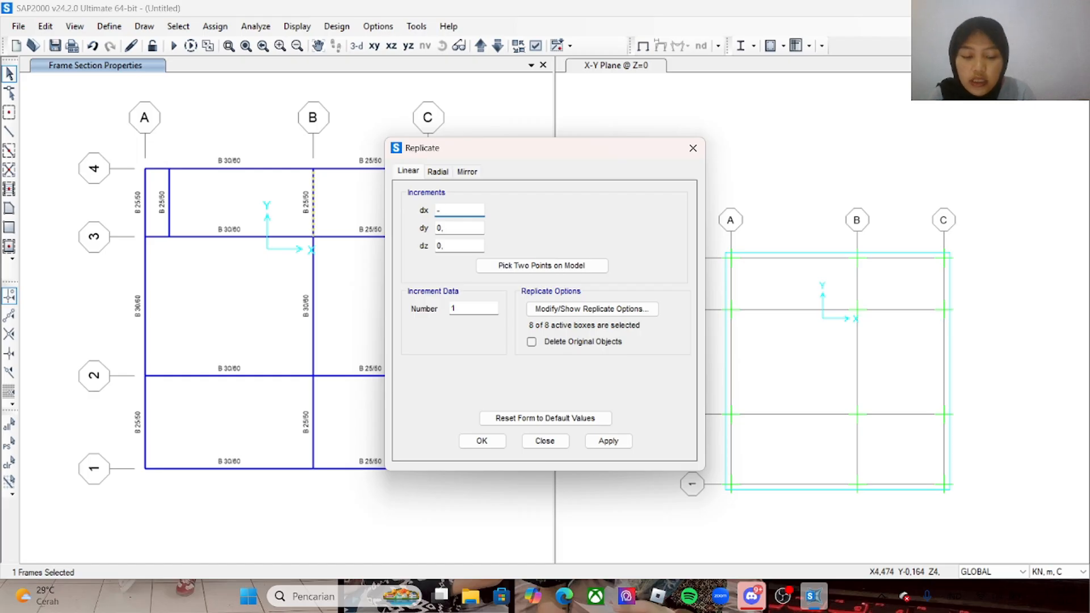
text(1,9)
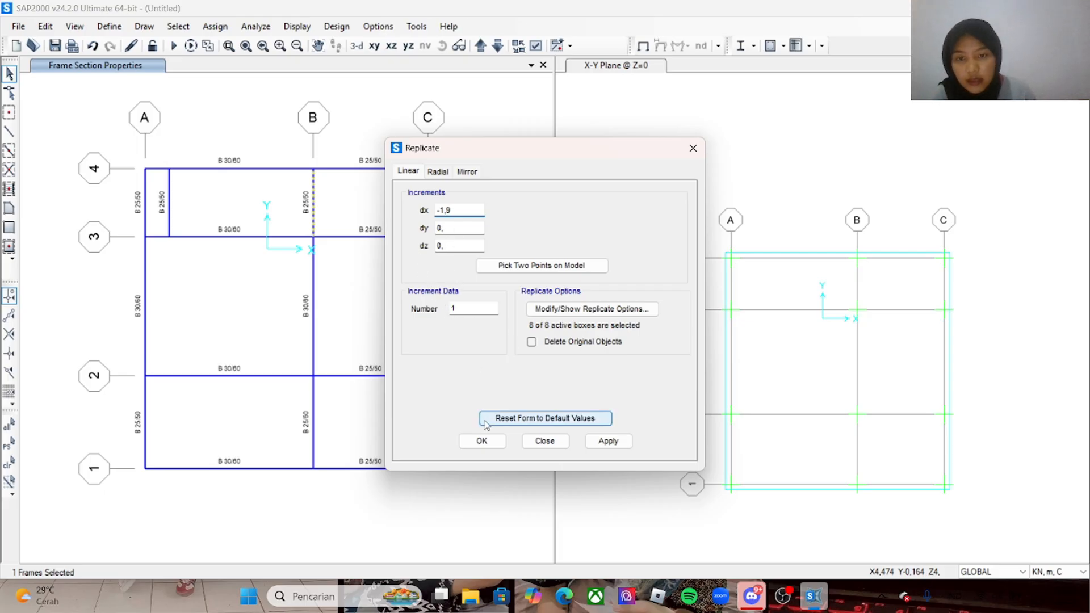
click(609, 443)
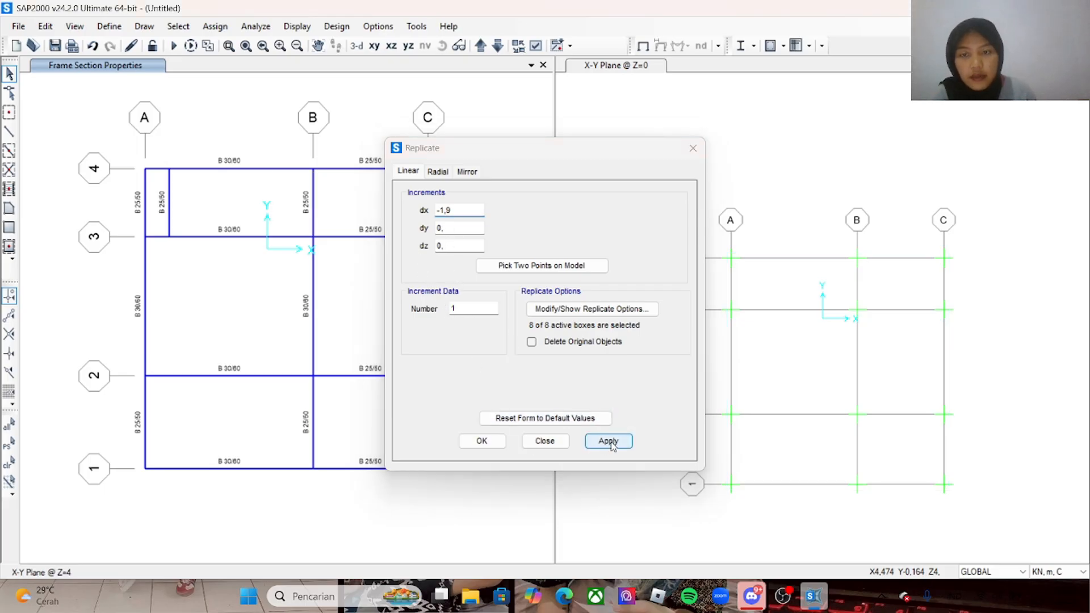
click(483, 442)
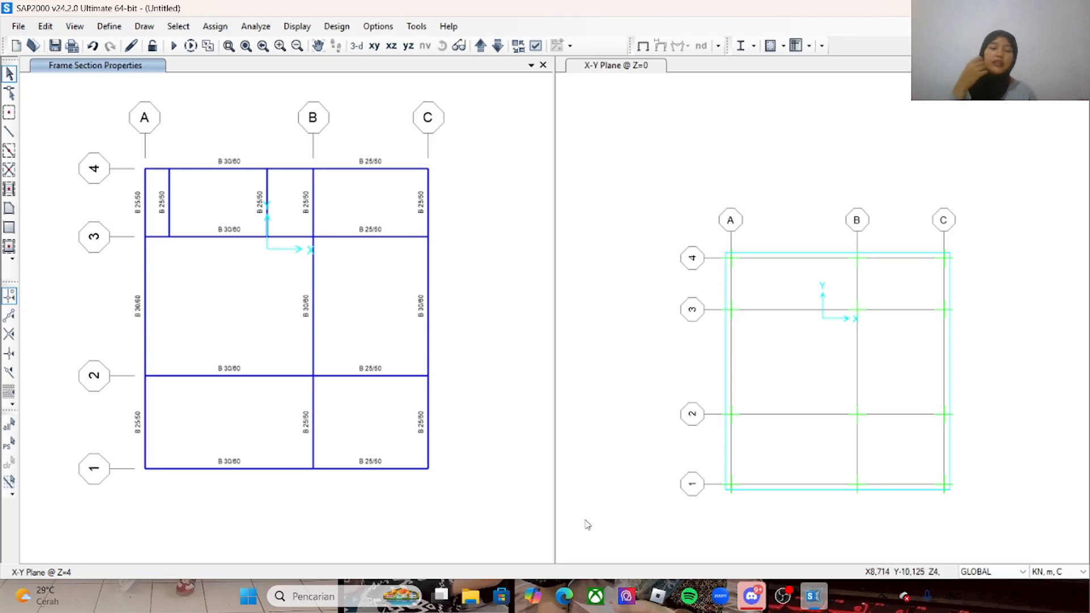
- Check the PDF floor plan in Edge and, back in SAP2000, set up Quick Draw Secondary Beams with section B 25/45 and Continuous moment releases
click(565, 597)
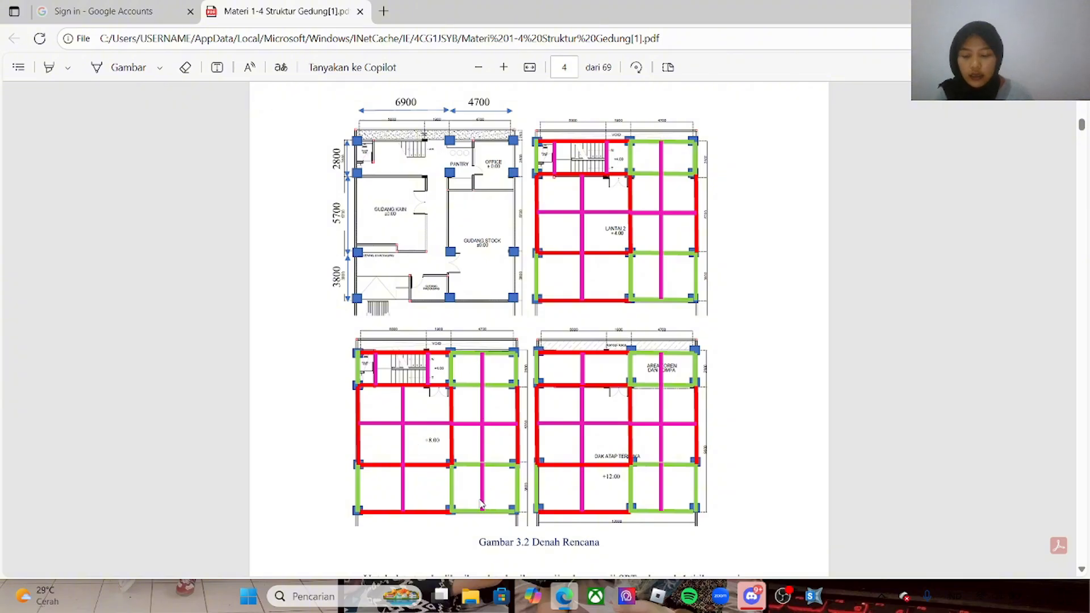
click(812, 598)
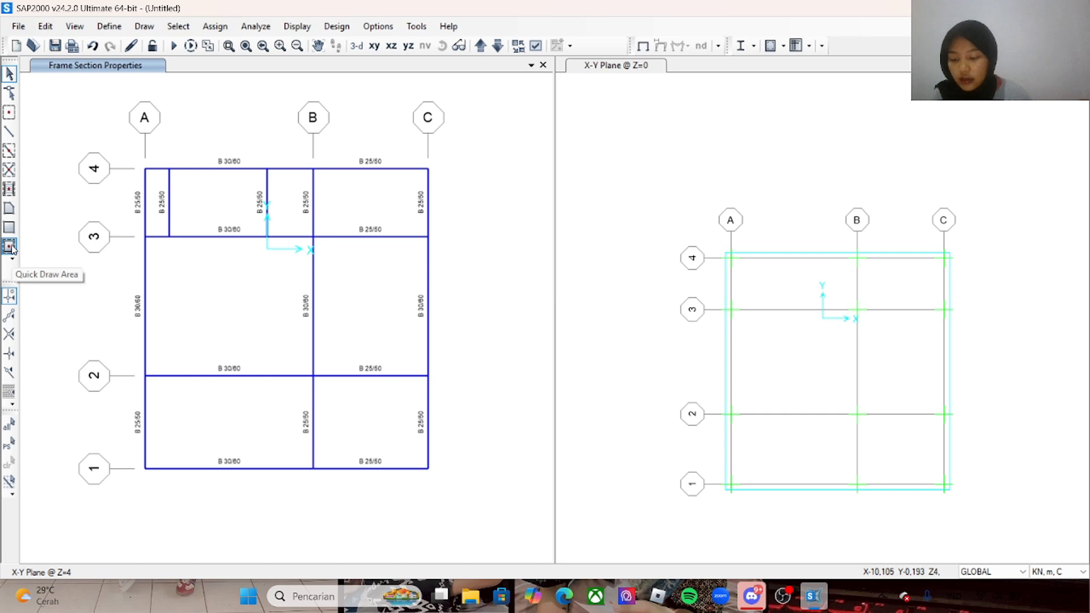
click(9, 189)
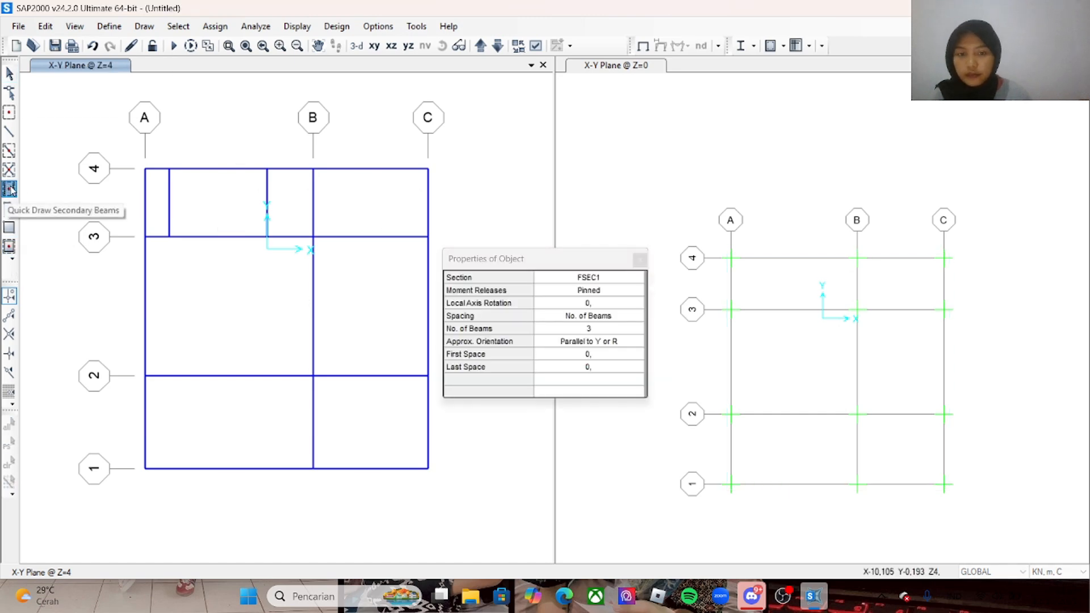
click(619, 281)
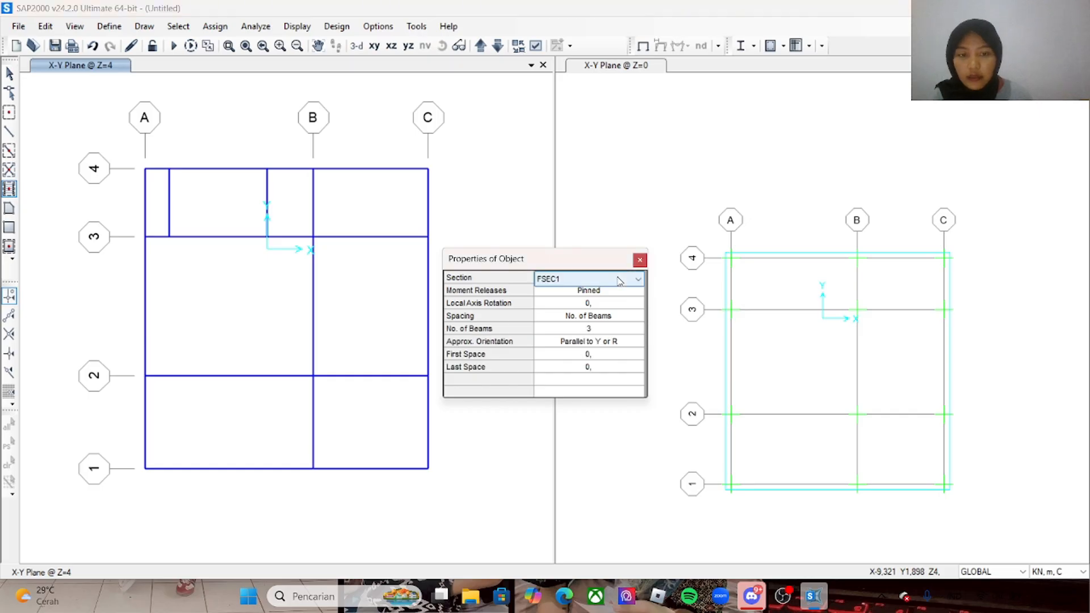
click(619, 281)
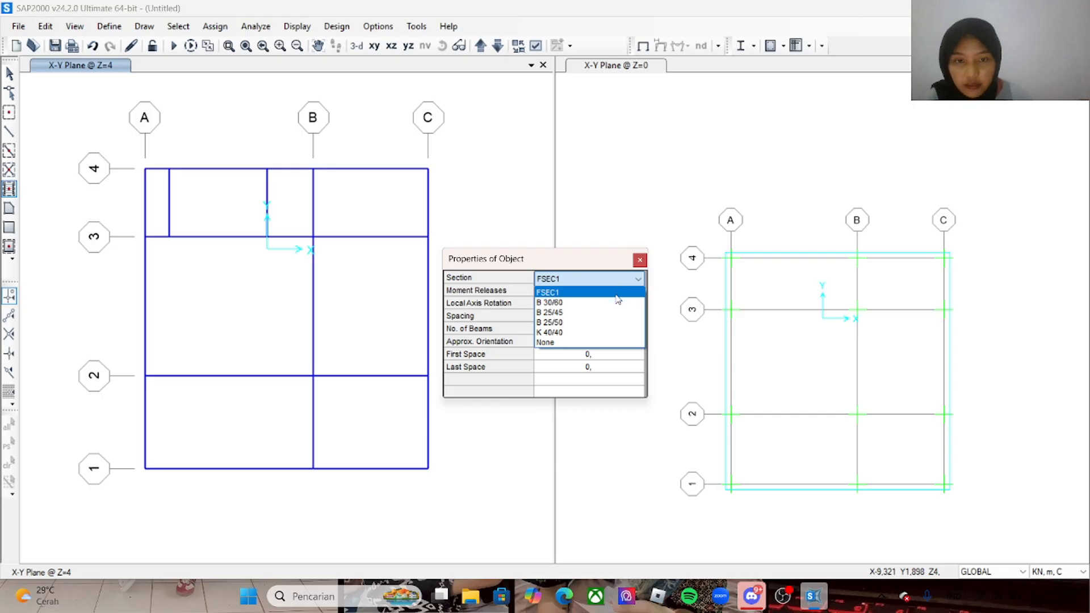
click(617, 312)
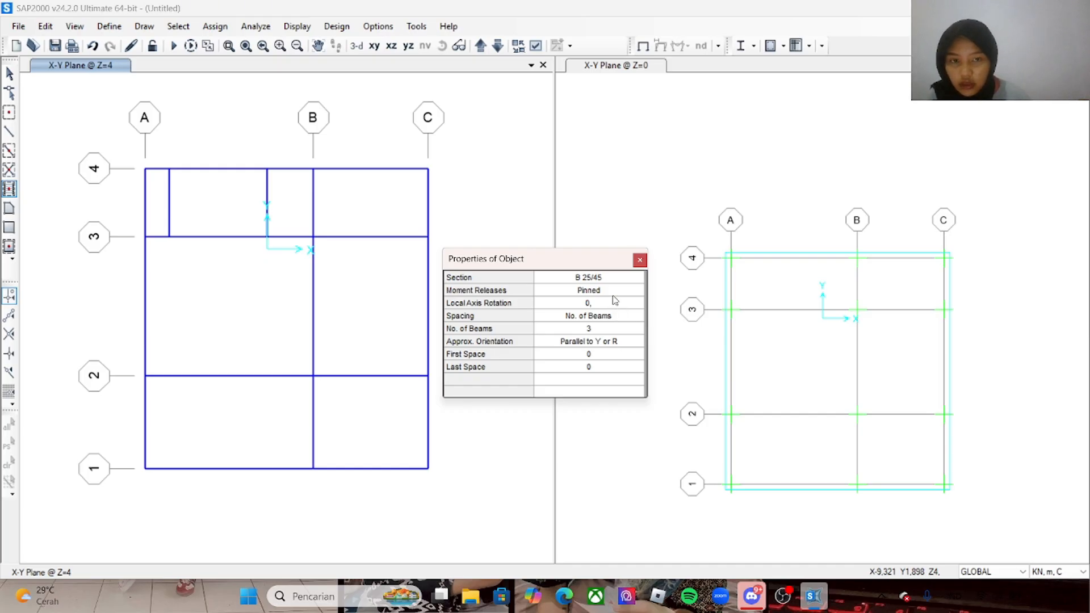
click(615, 292)
click(615, 293)
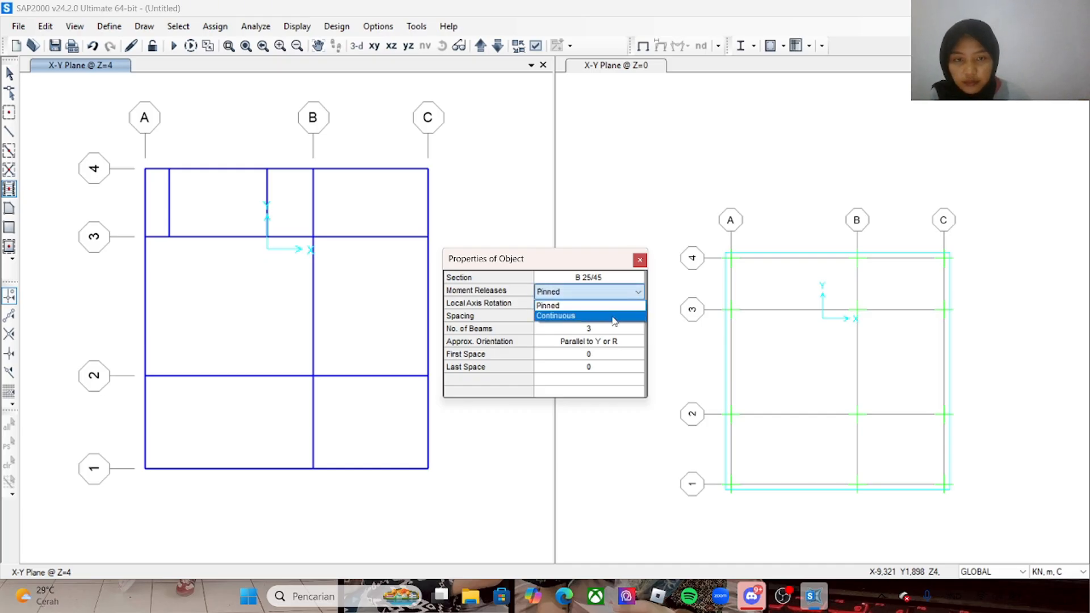
click(613, 316)
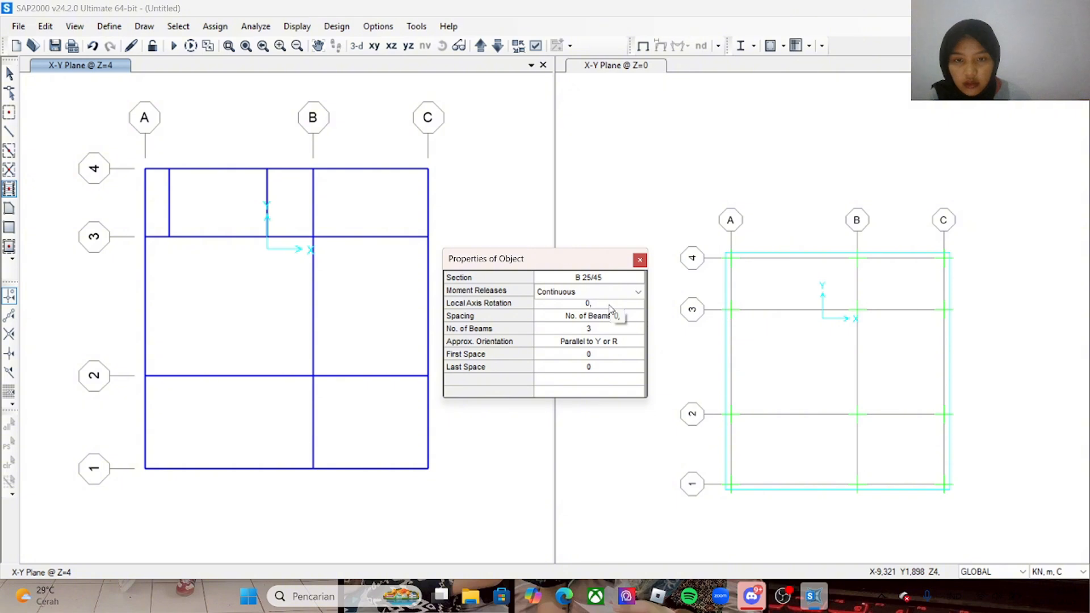
- Set the secondary beams' local axis rotation to 1 and the number of beams to 1
click(610, 305)
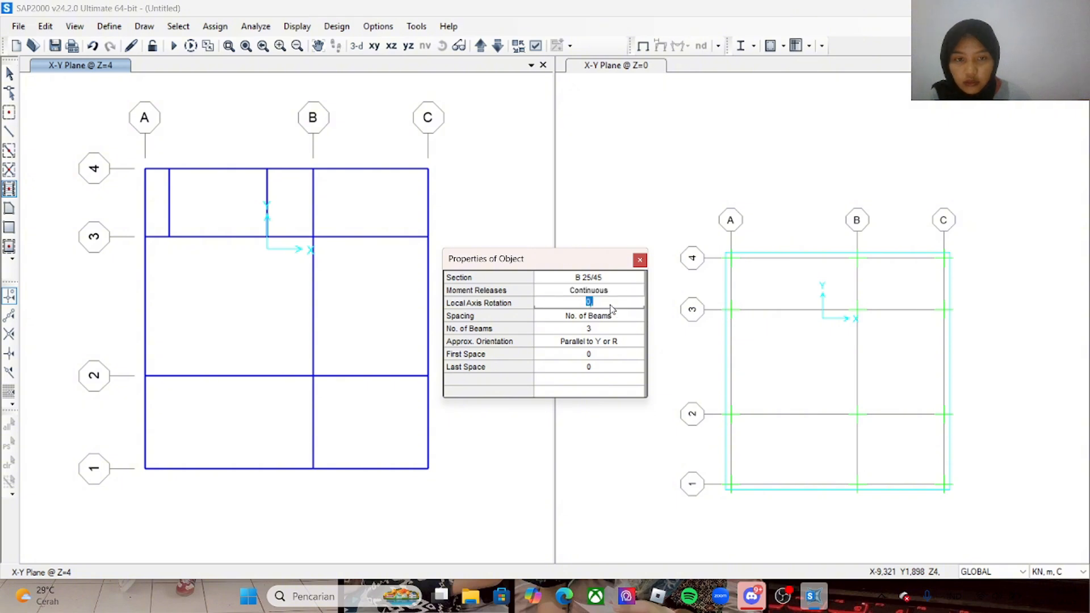
click(606, 307)
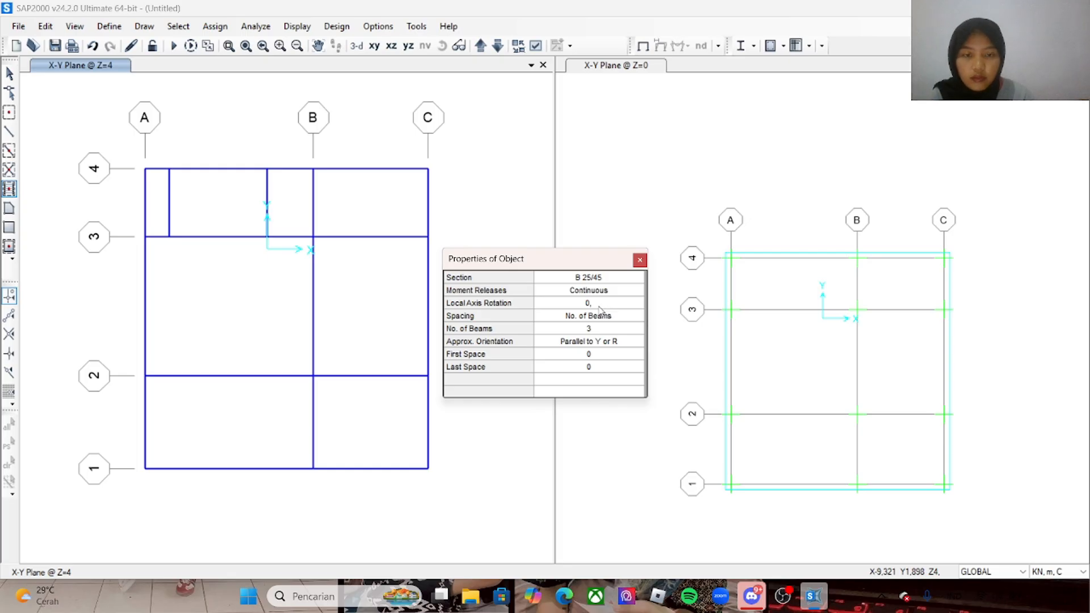
click(589, 303)
text(1)
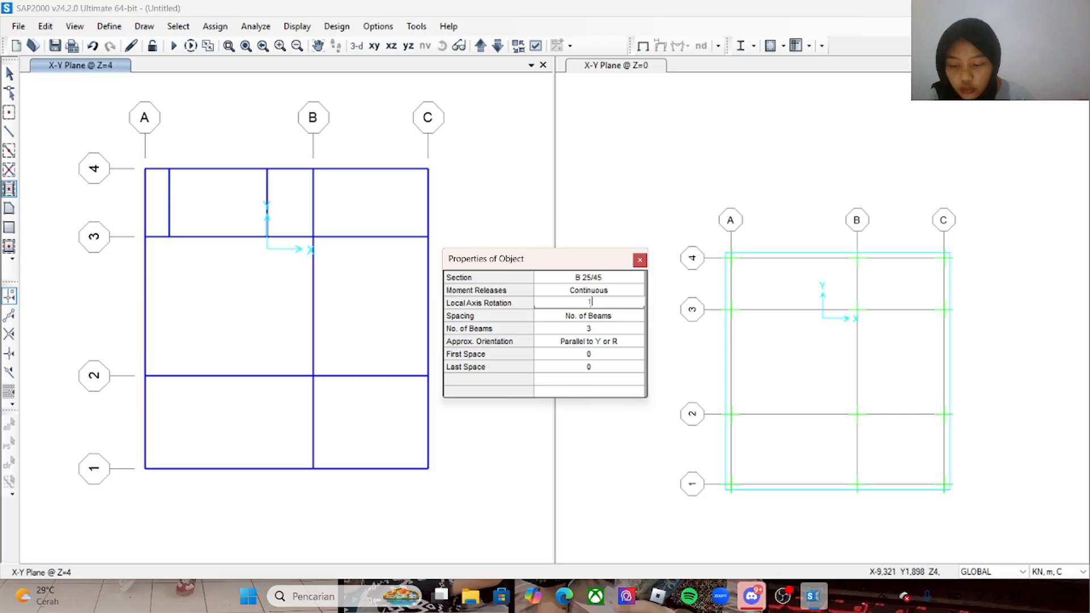
click(590, 329)
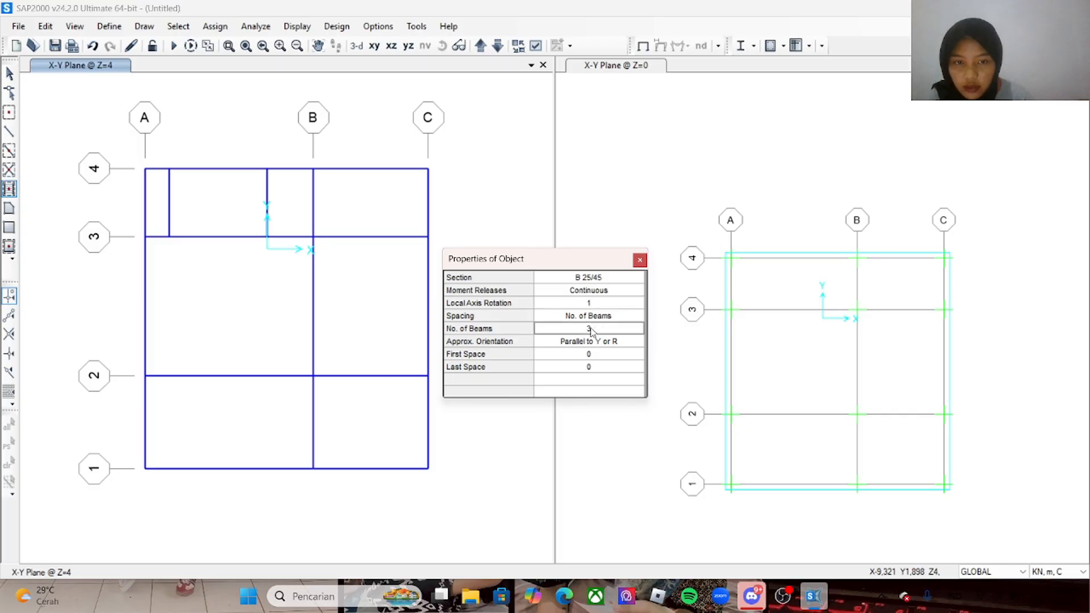
text(1)
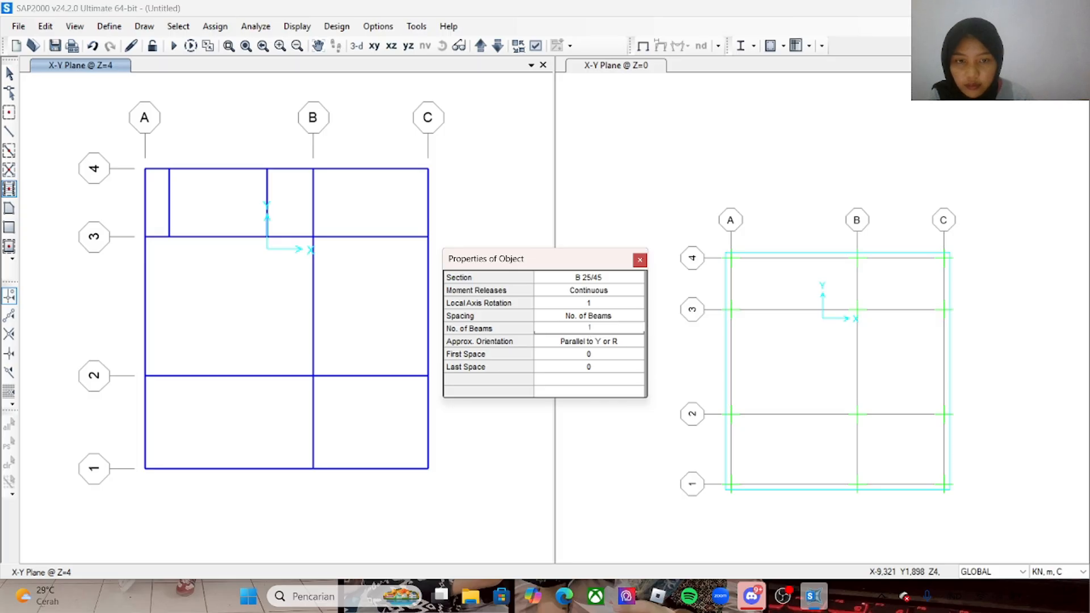
key(Return)
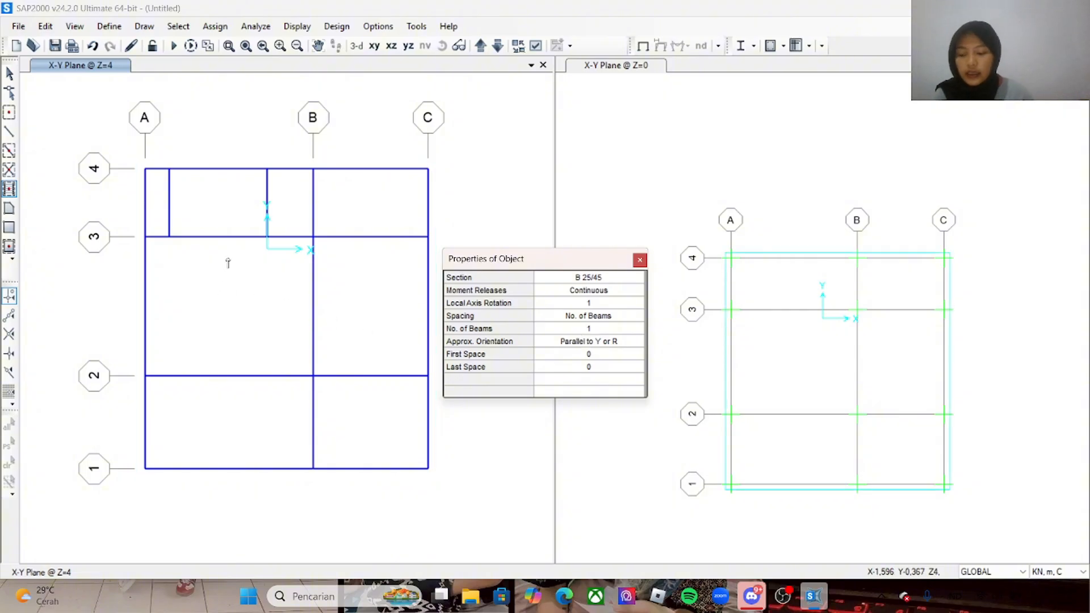
- Draw Y-parallel secondary beams in bay A–B from grid 3 to 1 and bay B–C from grid 4 to 1, checking the PDF plan in Edge
click(224, 303)
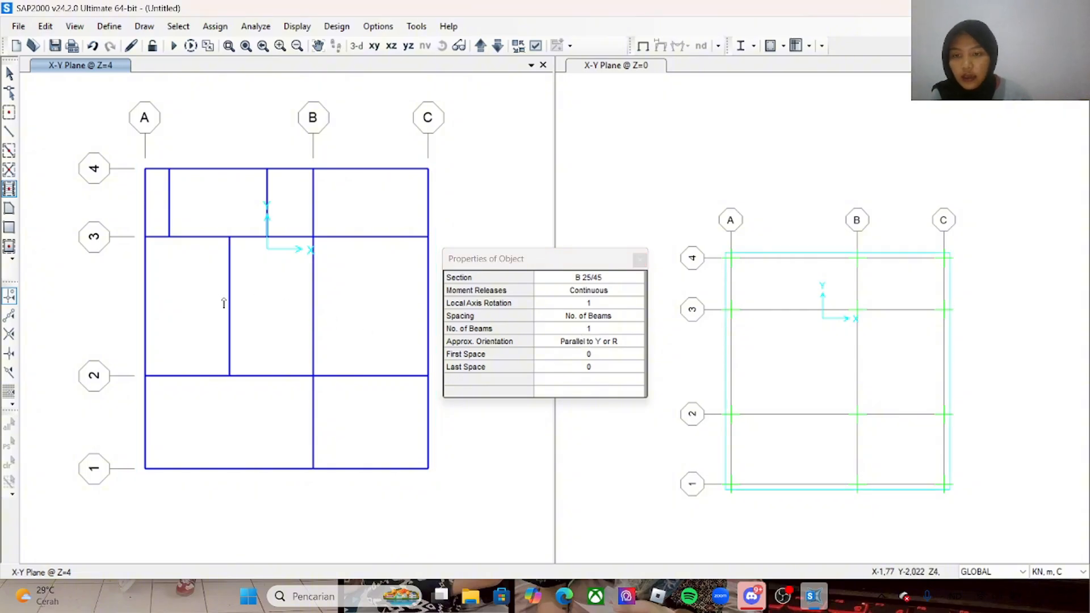
click(223, 445)
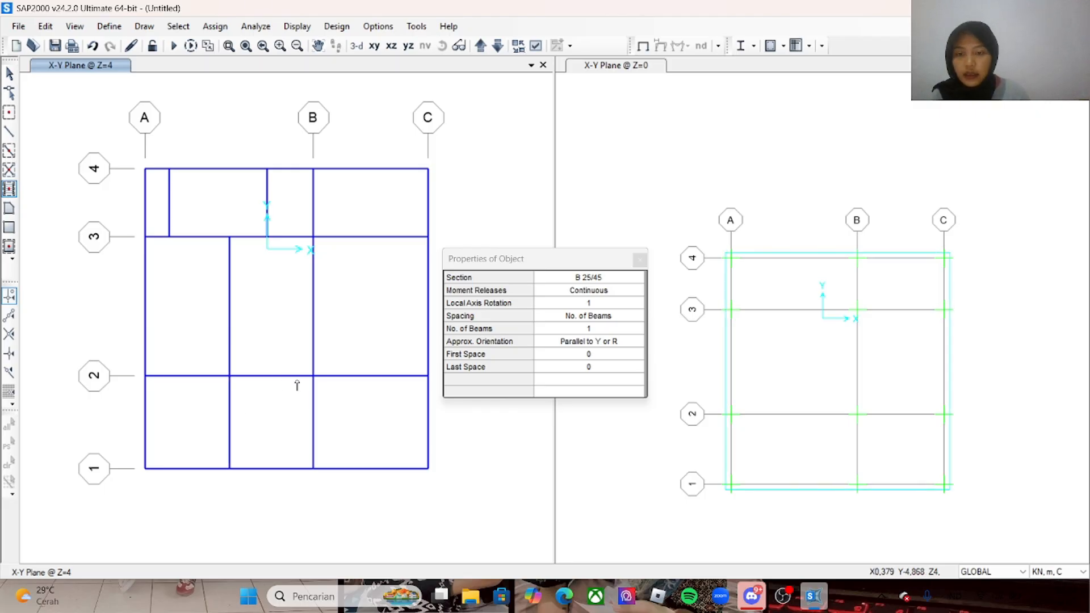
click(565, 597)
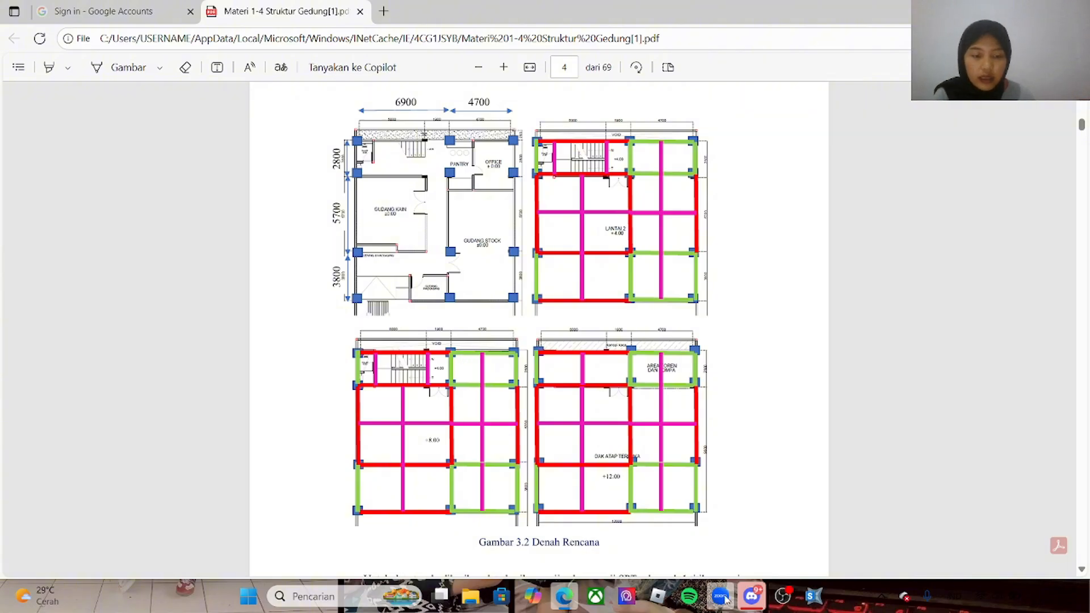
click(814, 597)
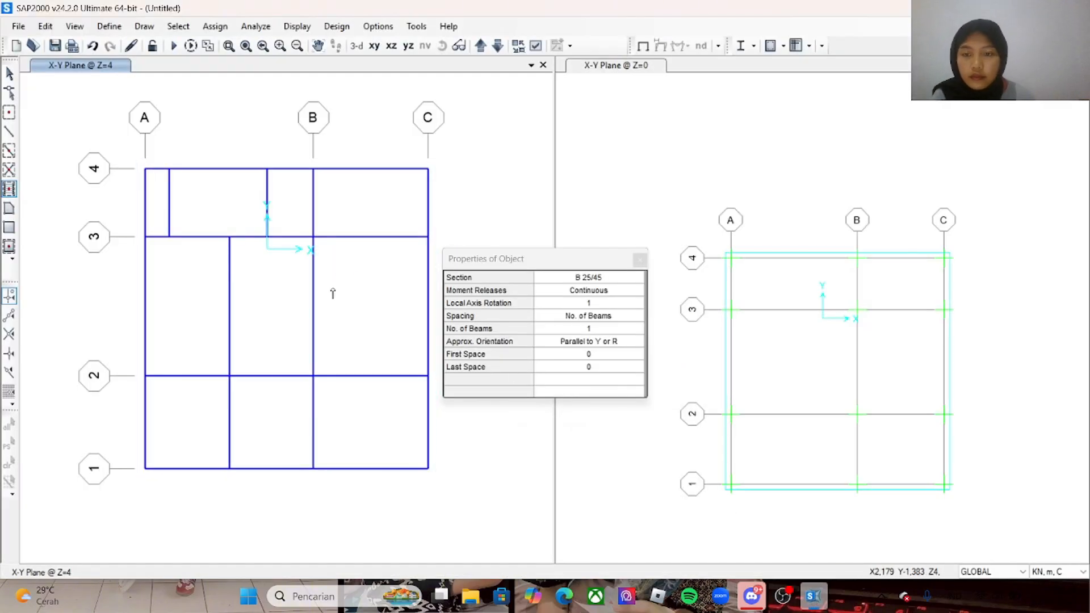
click(369, 296)
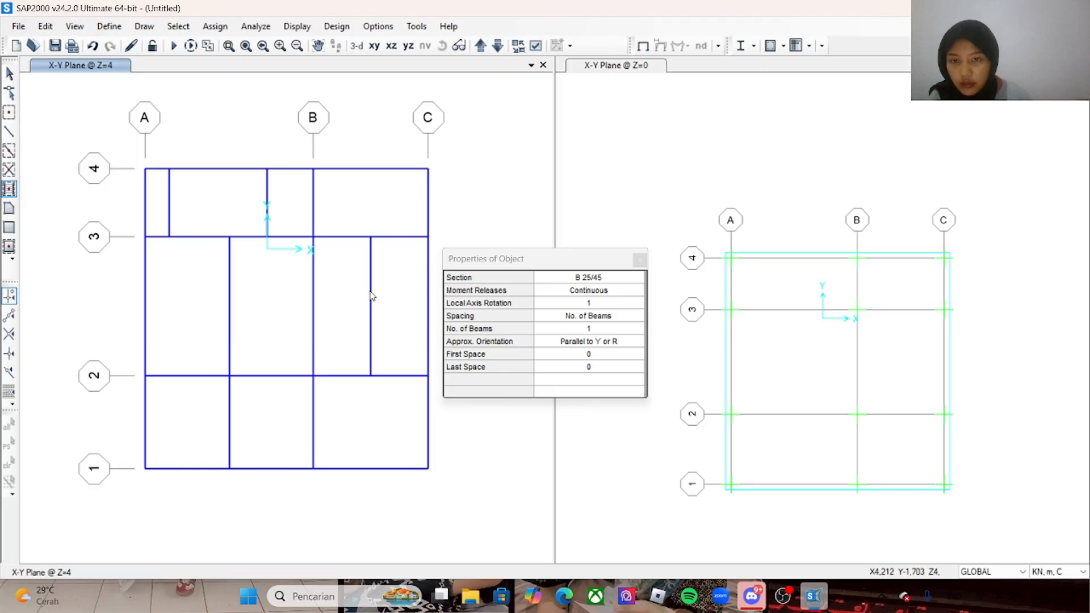
click(373, 216)
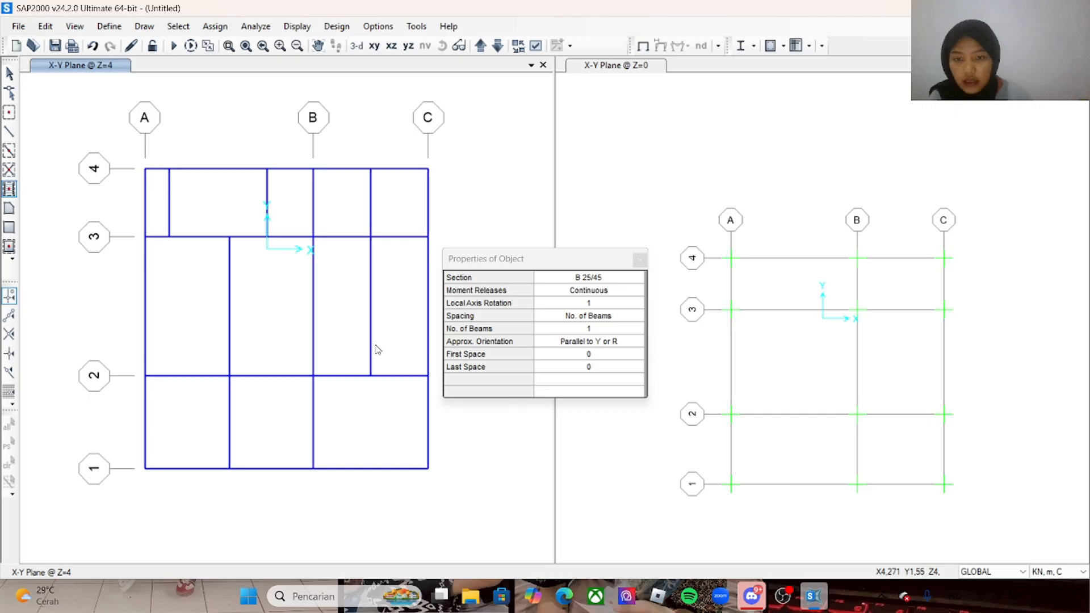
click(373, 412)
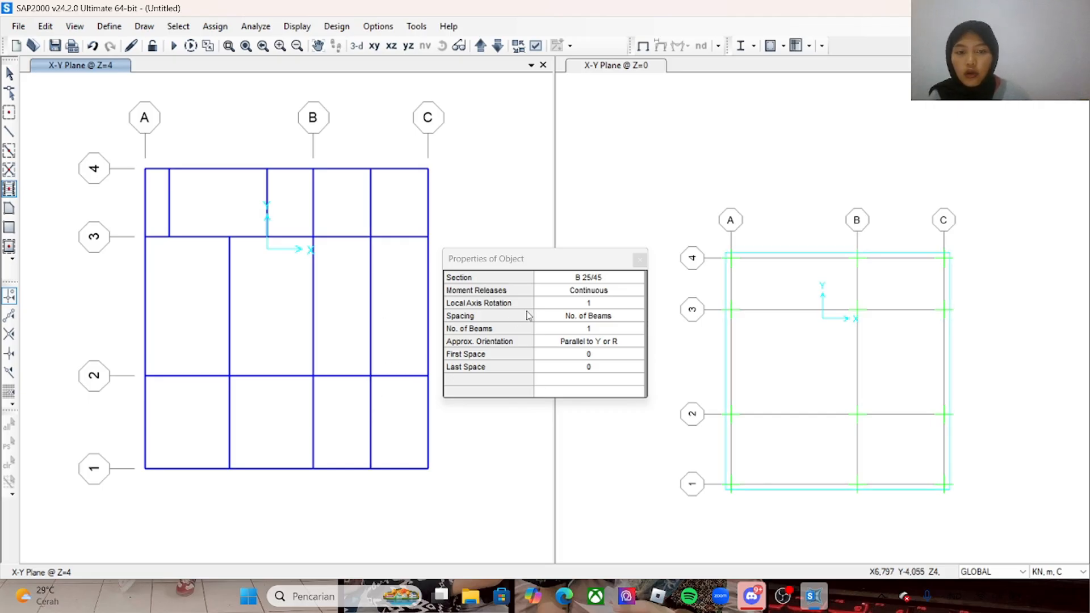
- Set the orientation to Parallel to X or T and draw secondary beams across all panels between grids 2 and 3, from A to C
click(578, 343)
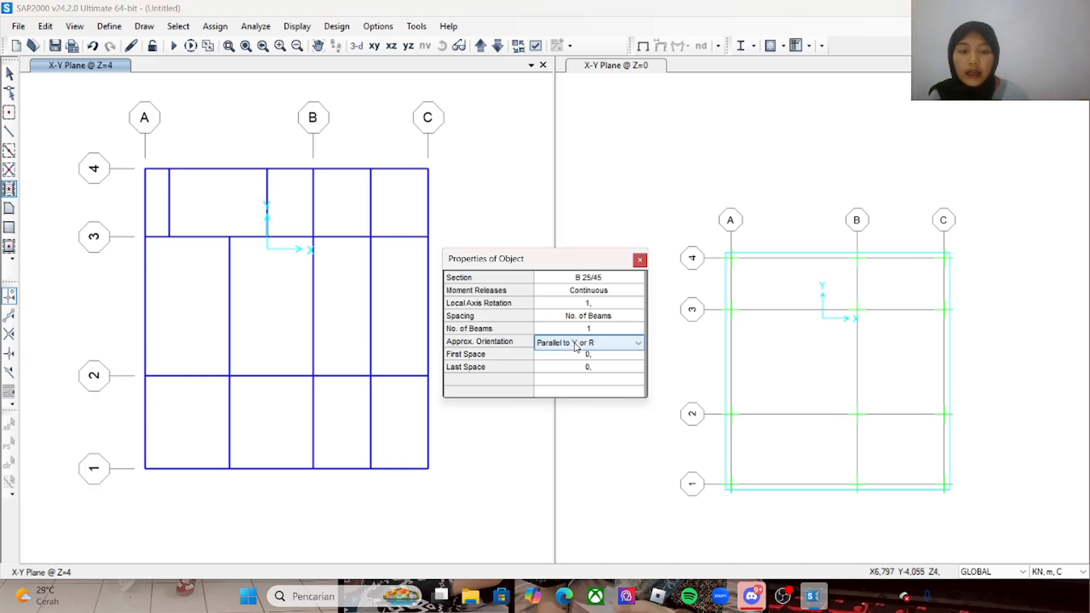
click(577, 344)
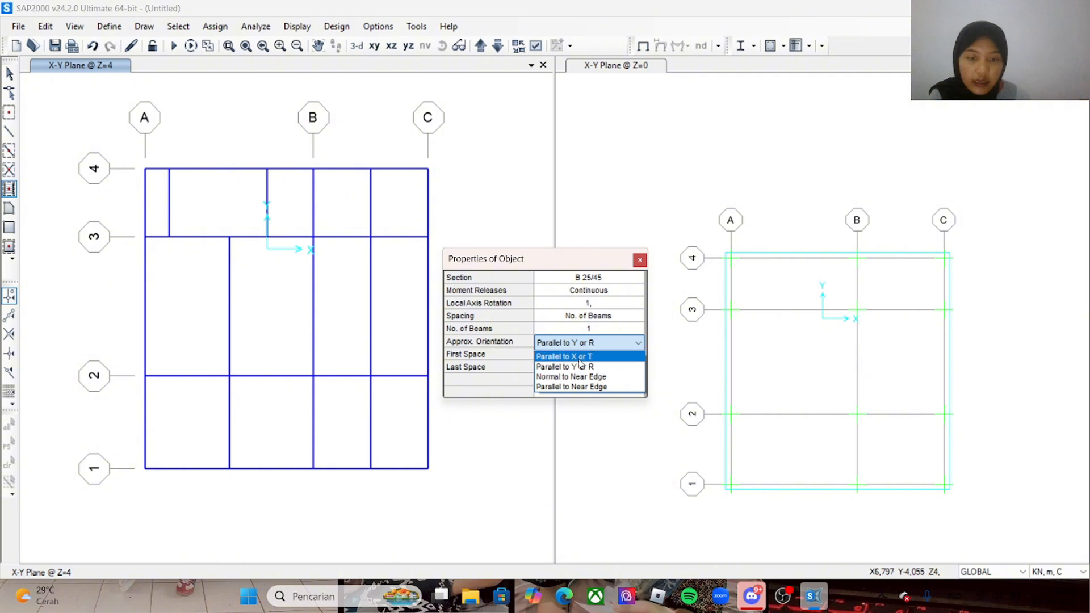
click(580, 357)
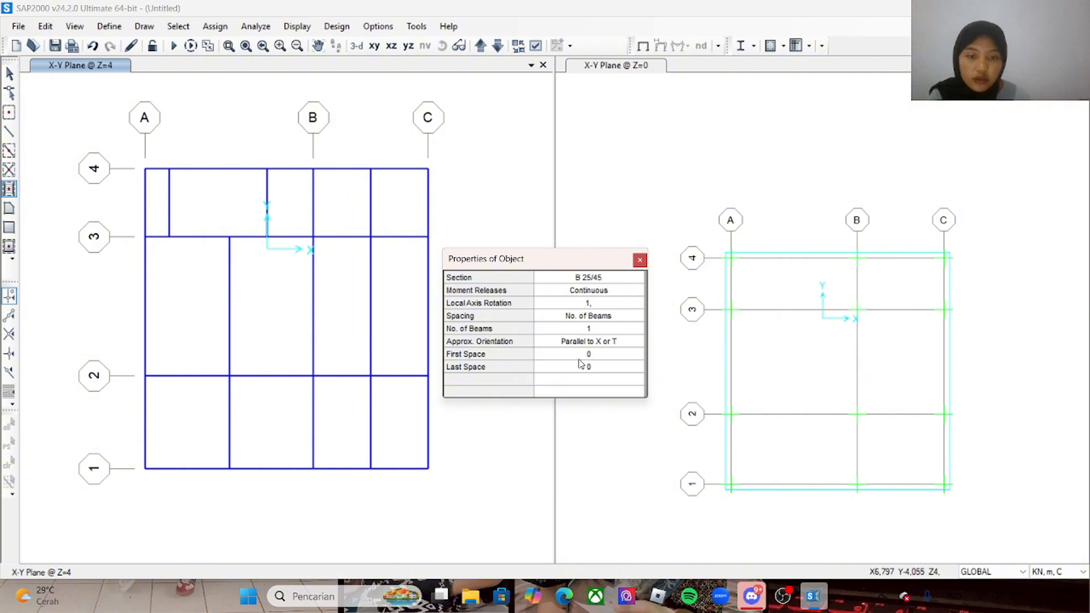
click(170, 302)
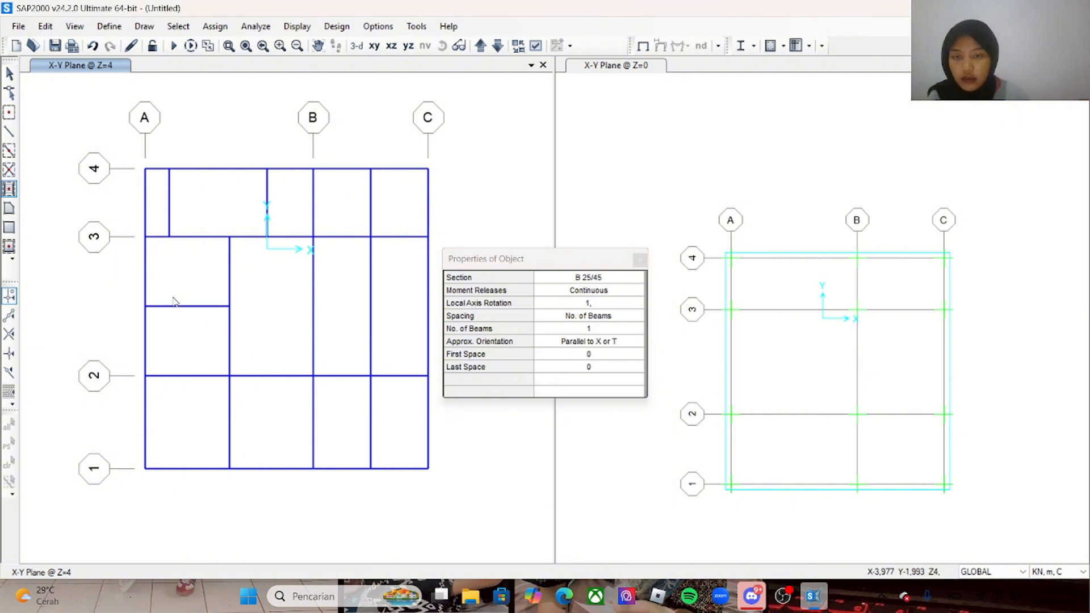
click(254, 314)
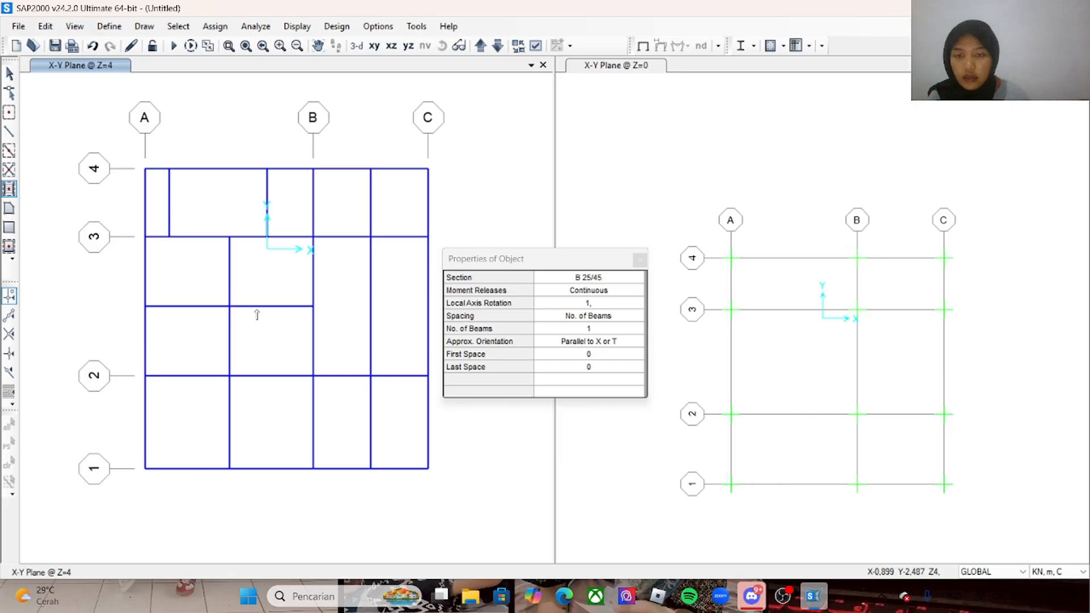
click(339, 311)
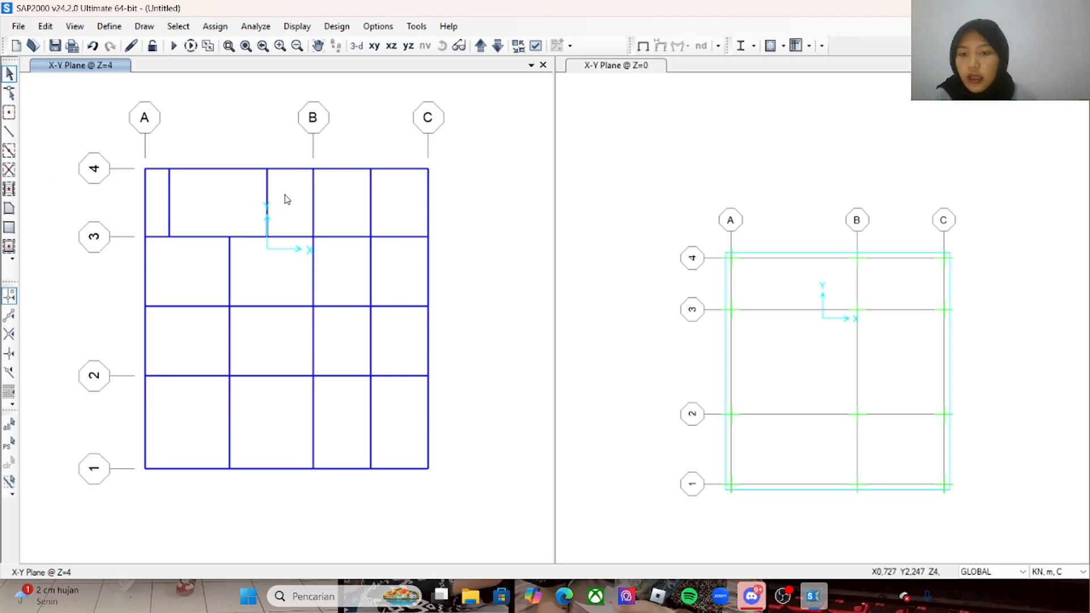
- Join the two X-direction secondary beam segments between grids A and B into one frame, check it by selecting it, and clear the selection
click(249, 307)
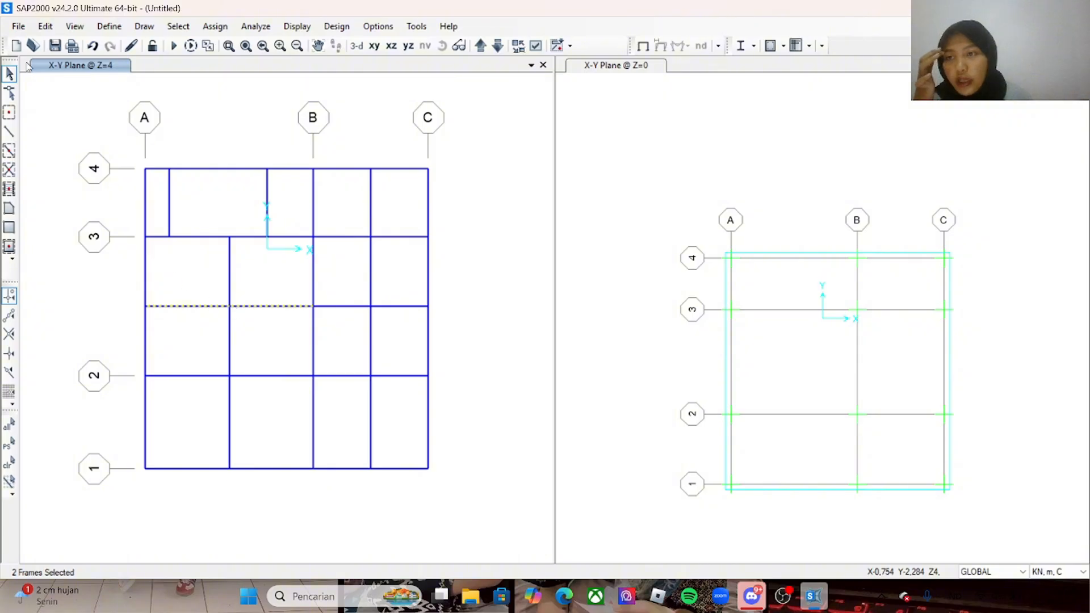
click(39, 27)
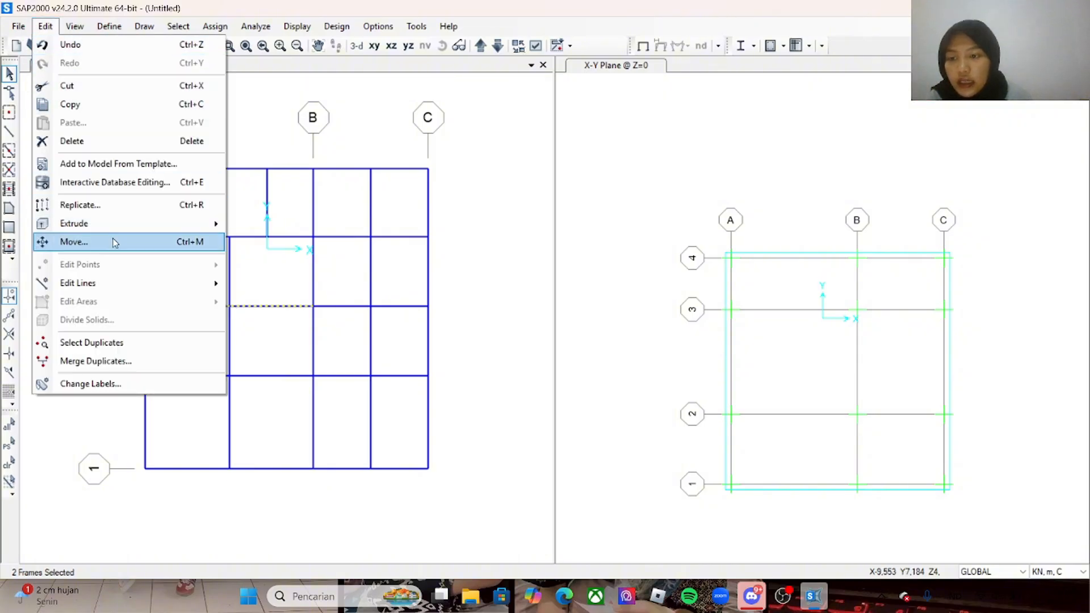
mouse_move(126, 284)
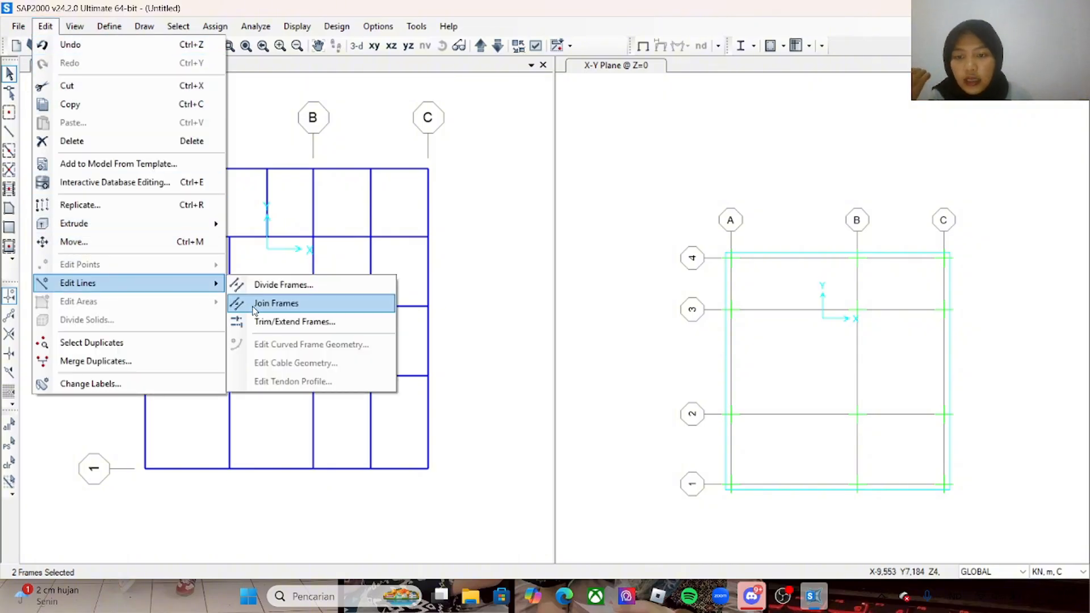
click(254, 307)
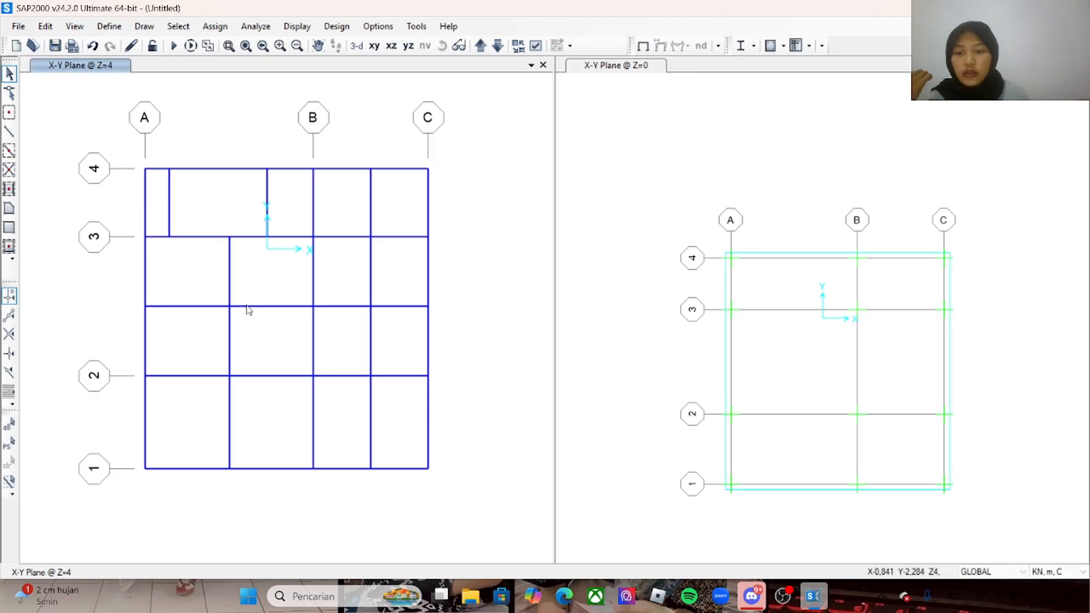
click(247, 307)
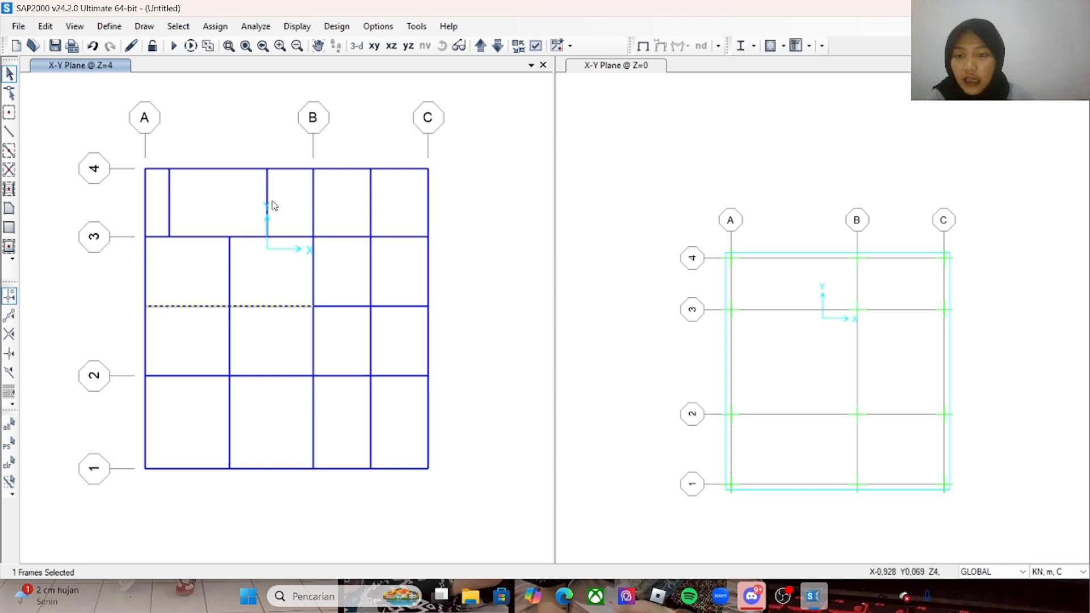
key(Escape)
- Assign the B 25/45 frame section to the two short Y-direction beams between grids 3 and 4 in bay A–B
drag(284, 190, 162, 209)
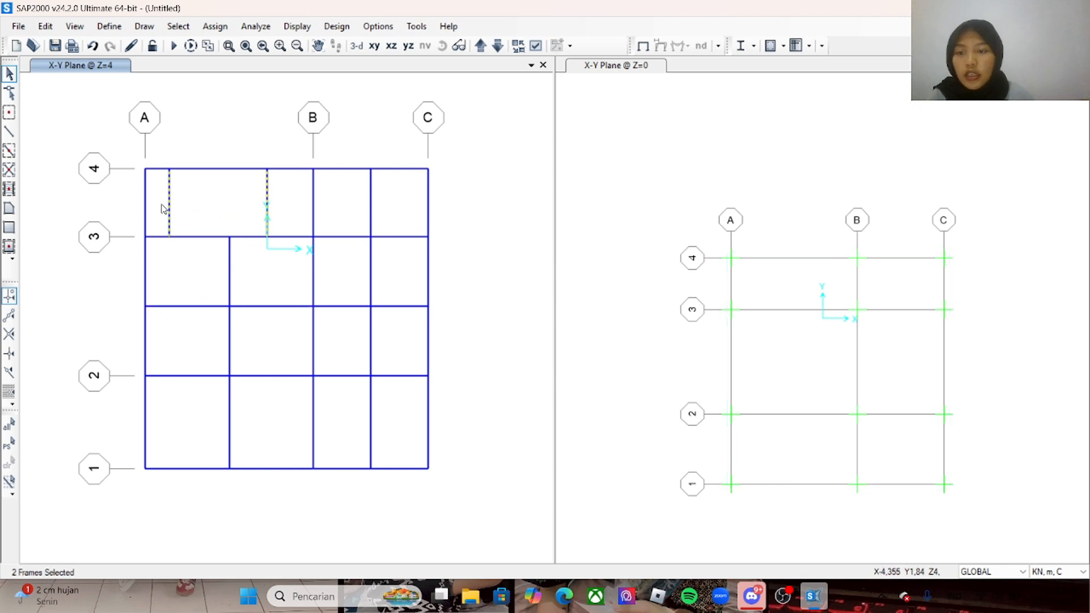
click(207, 26)
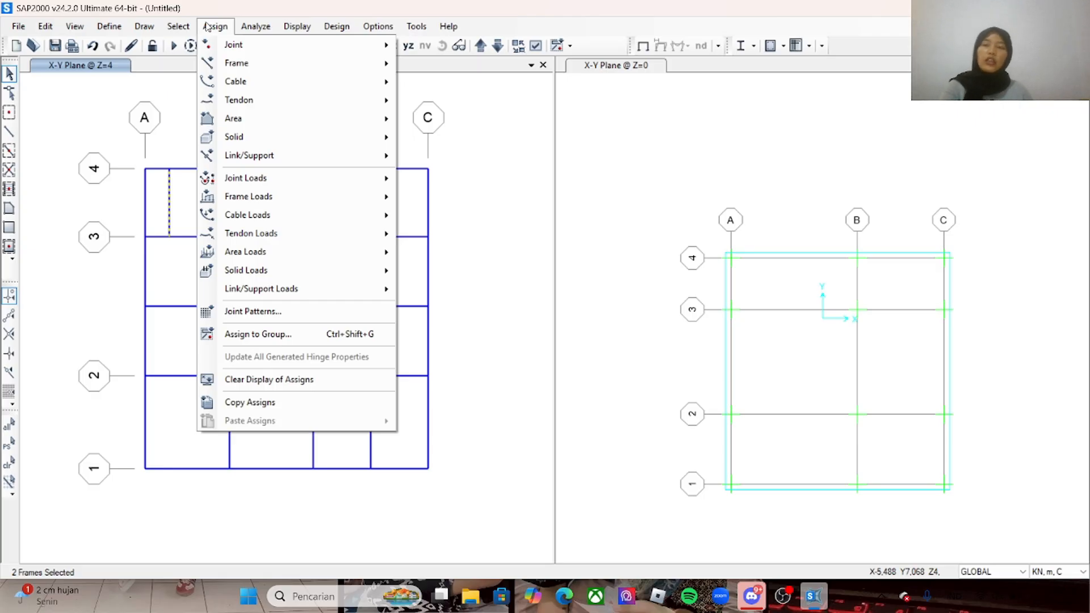
mouse_move(259, 62)
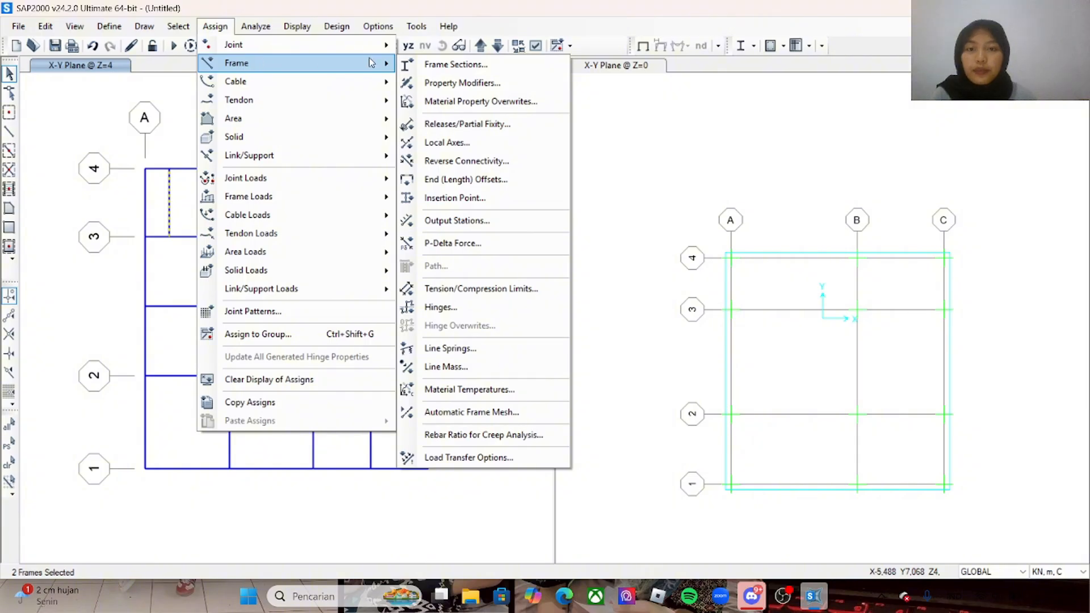
click(419, 63)
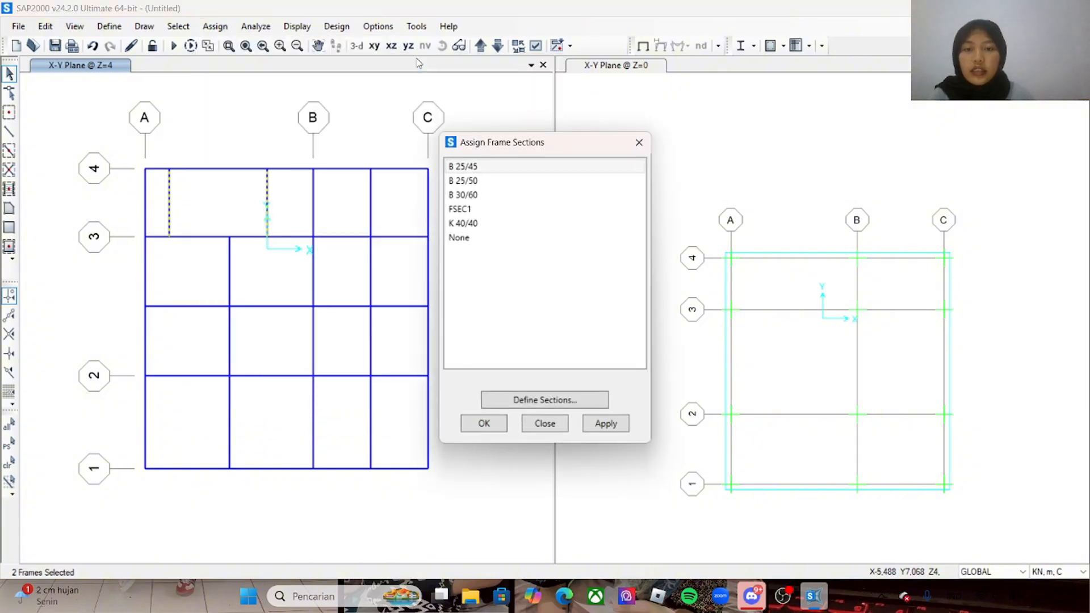
click(488, 169)
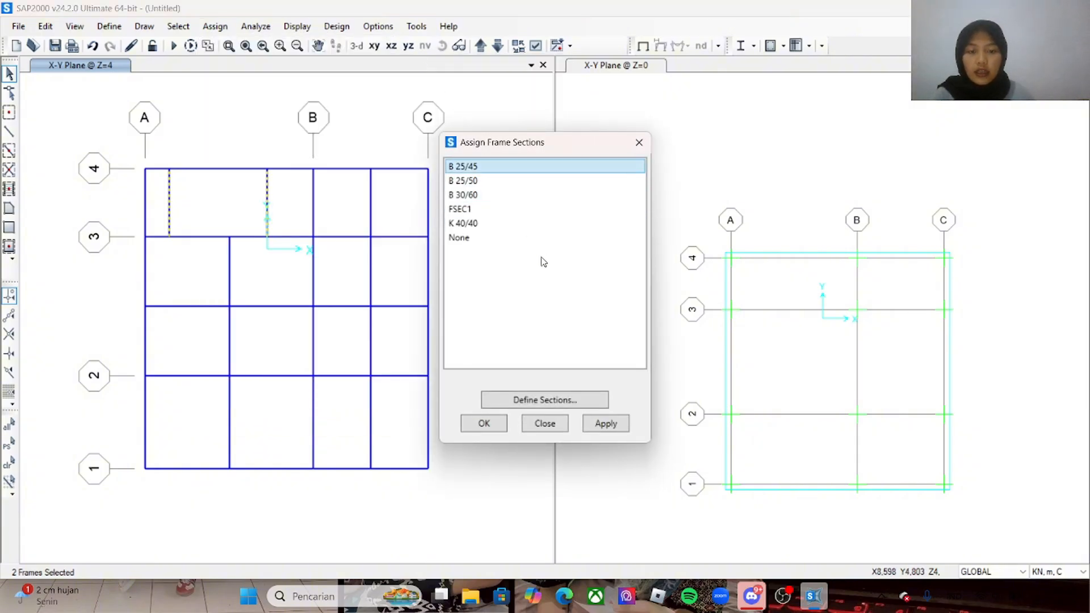
click(605, 423)
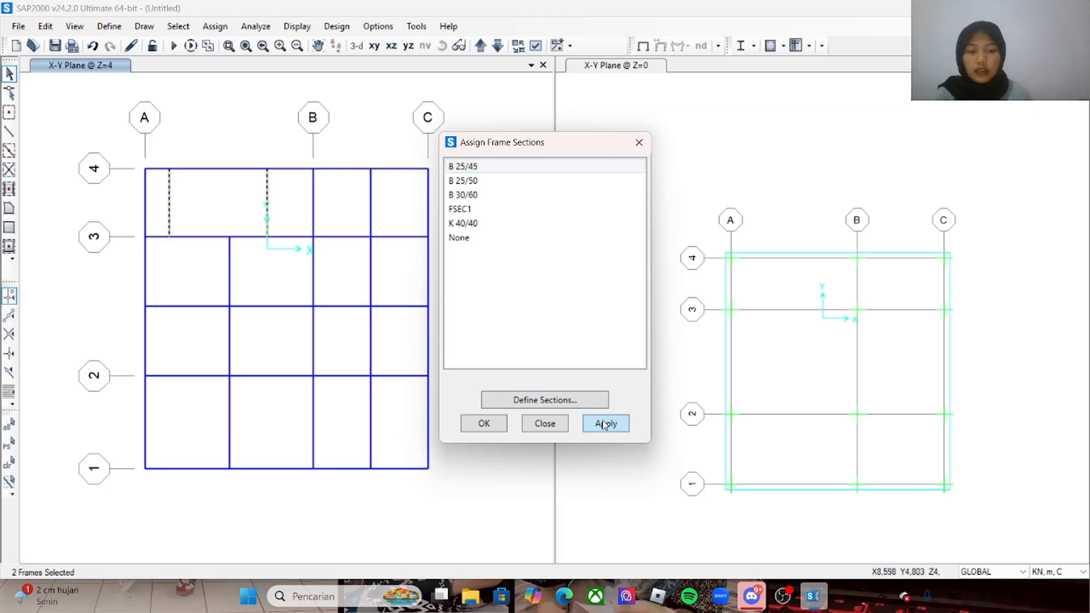
click(483, 424)
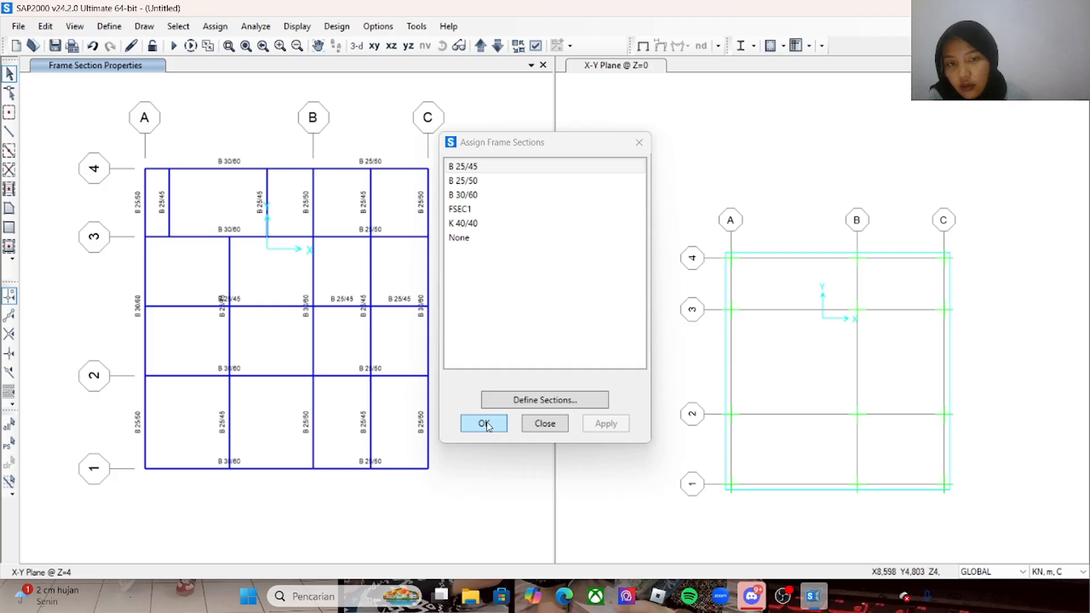
click(484, 423)
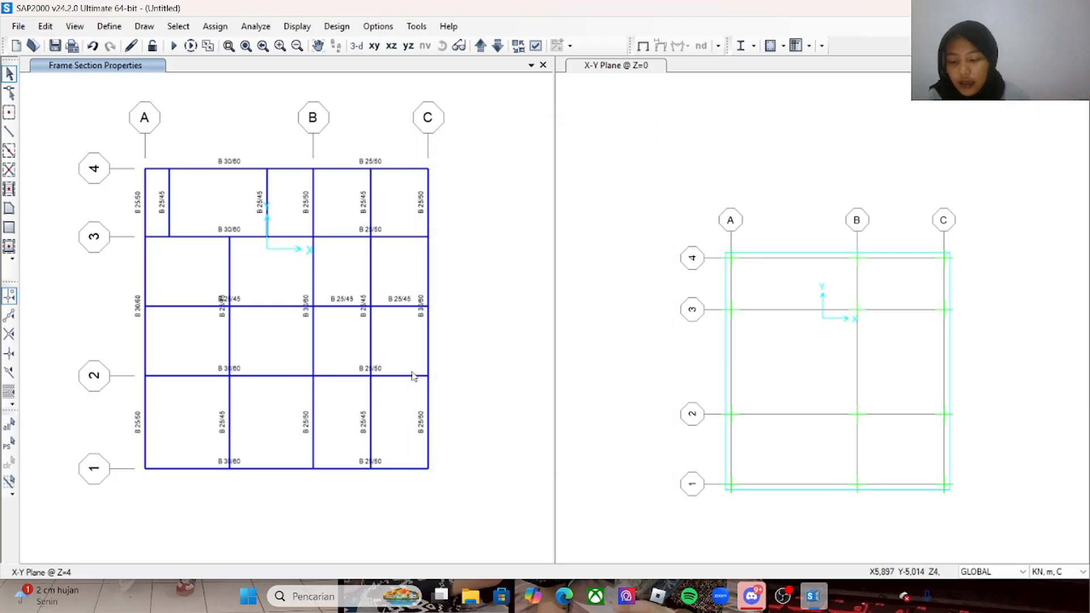
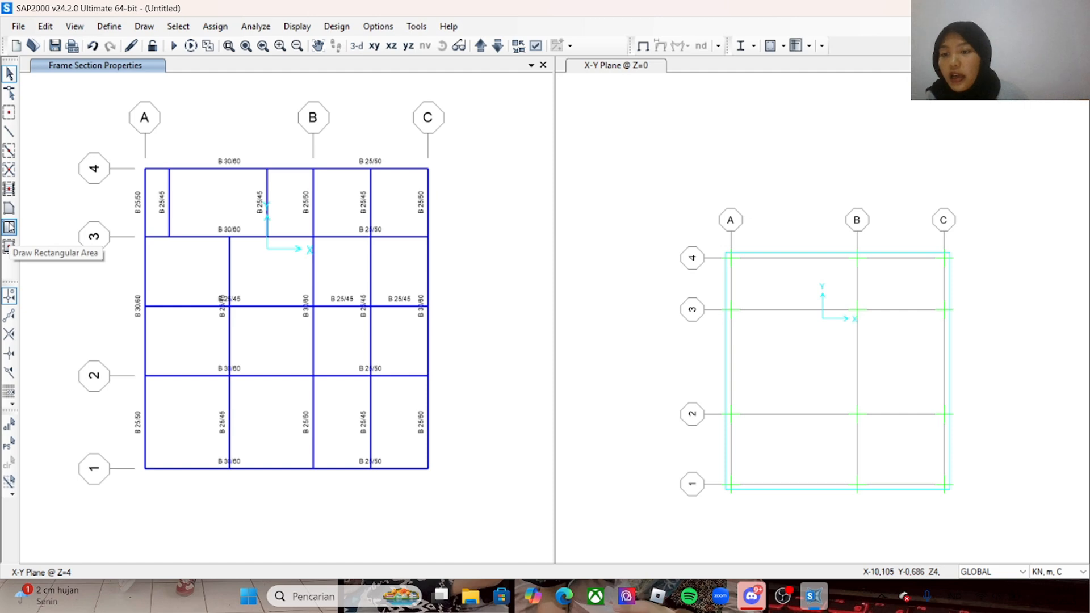
- Draw a 13 cm rectangular slab area in the narrow panel beside grid A, between grids 3 and 4
click(9, 227)
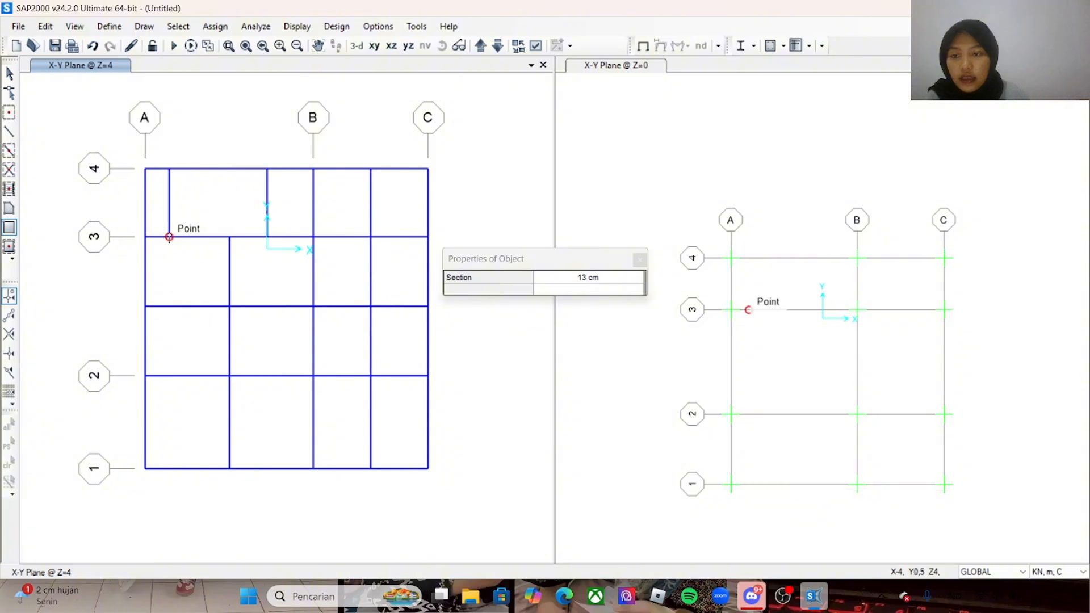
click(169, 238)
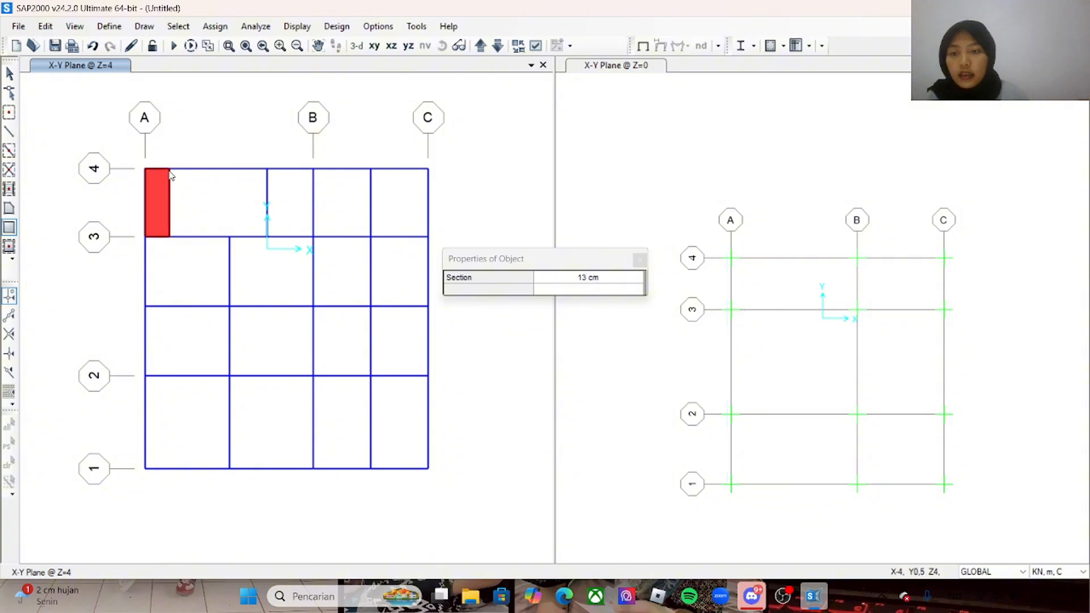
click(169, 169)
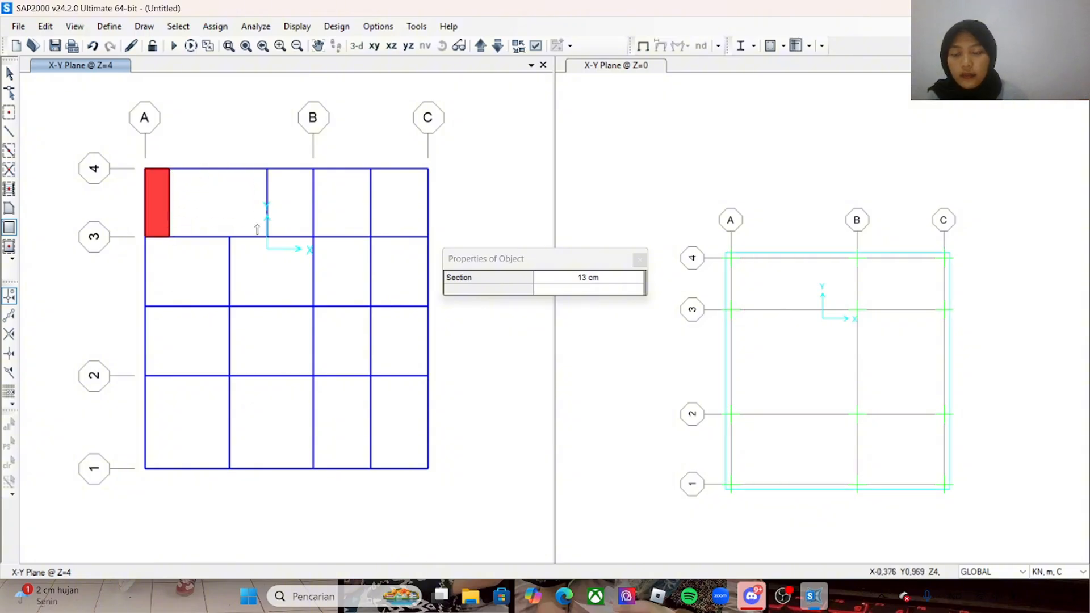
key(Escape)
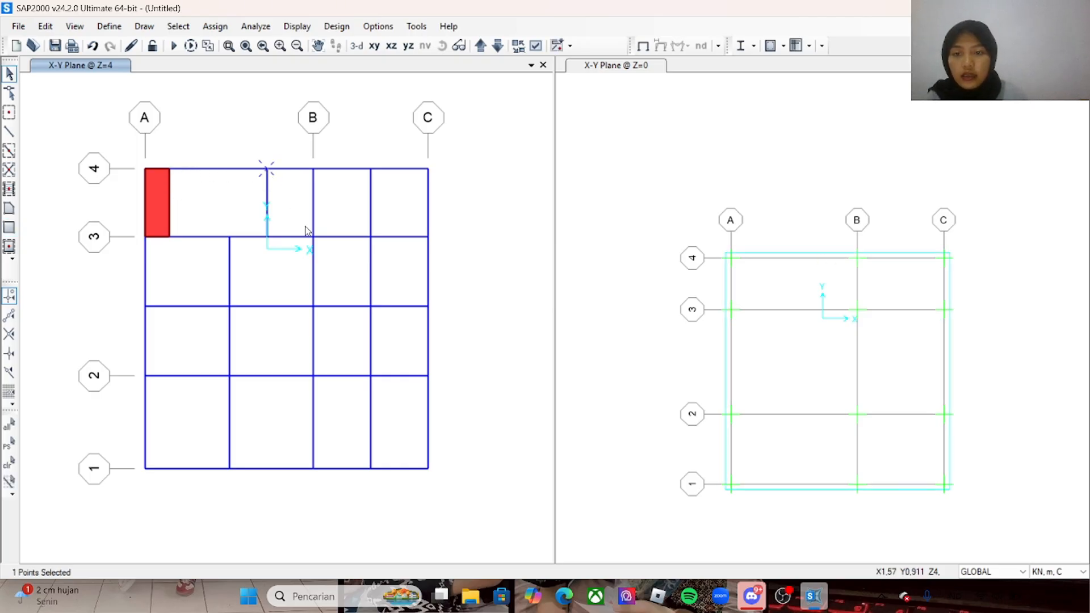
- Draw 13 cm slab areas between grids 3 and 4 in the panel just before grid B and both panels of bay B–C
click(15, 228)
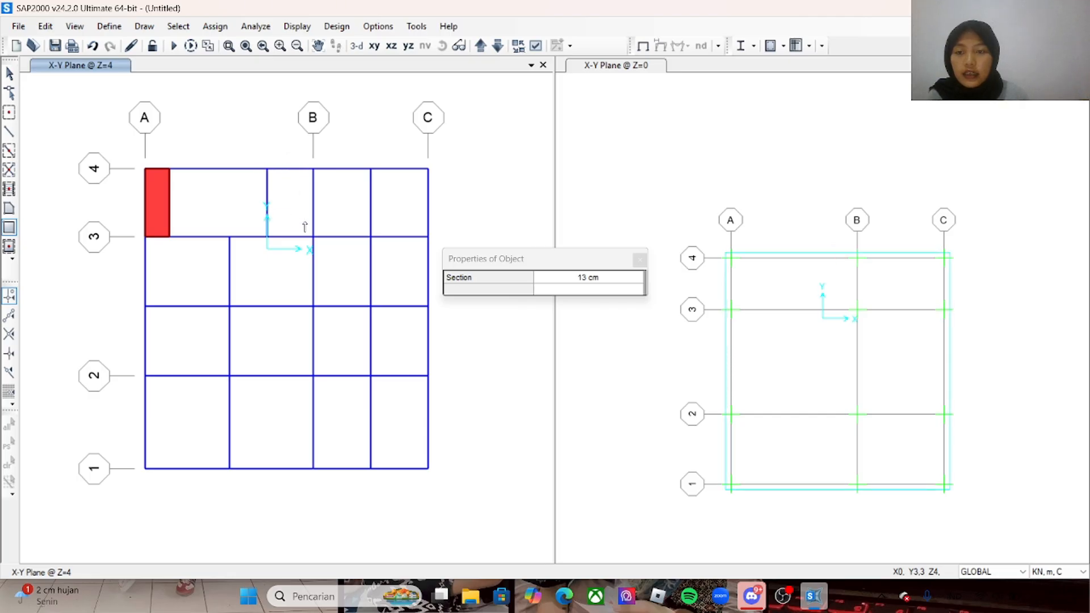
click(313, 237)
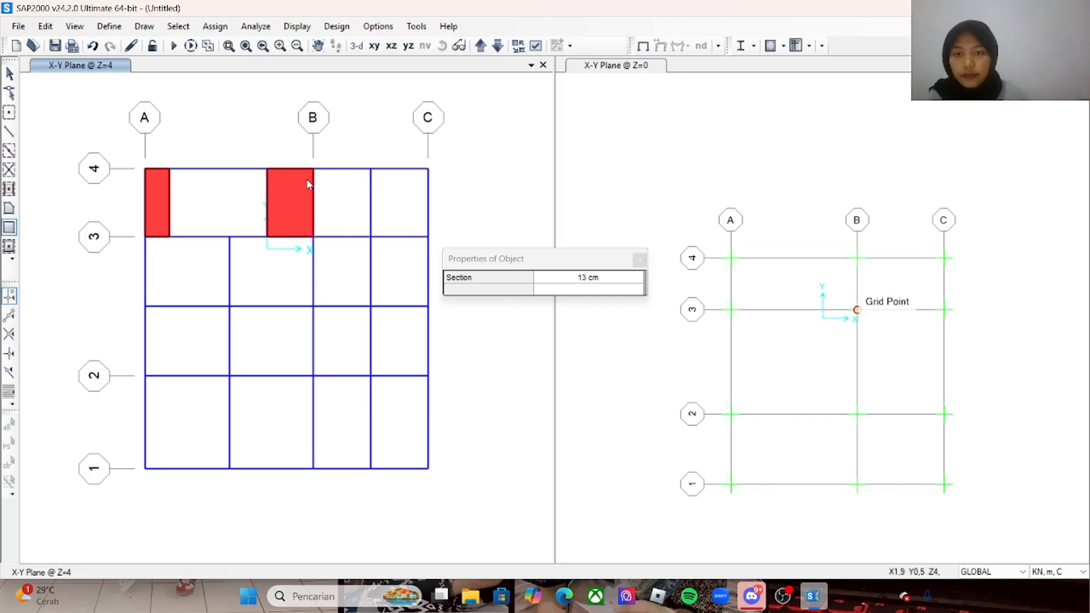
click(313, 169)
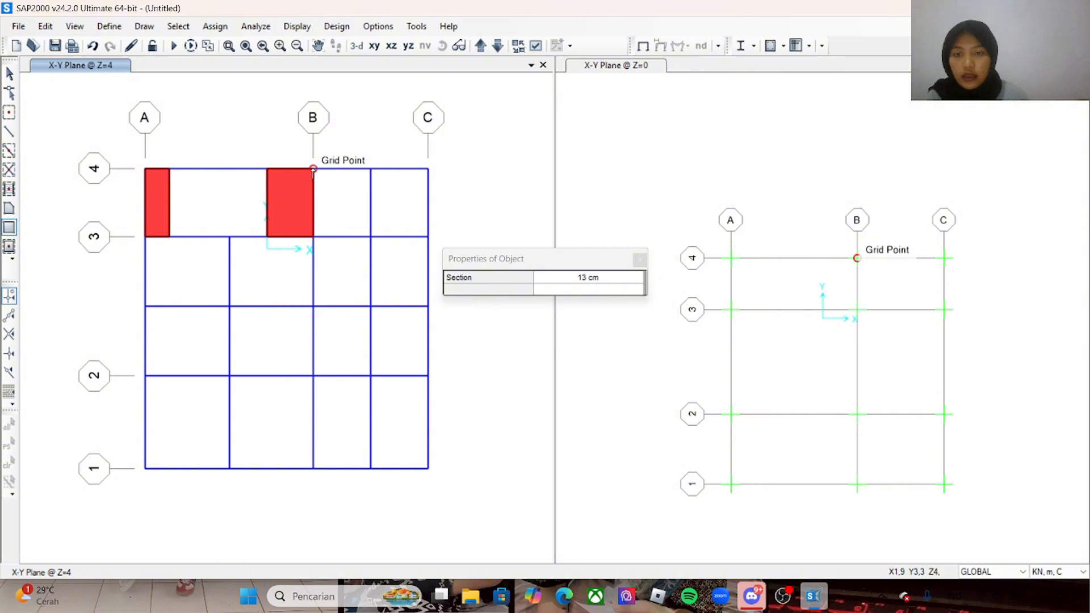
click(375, 185)
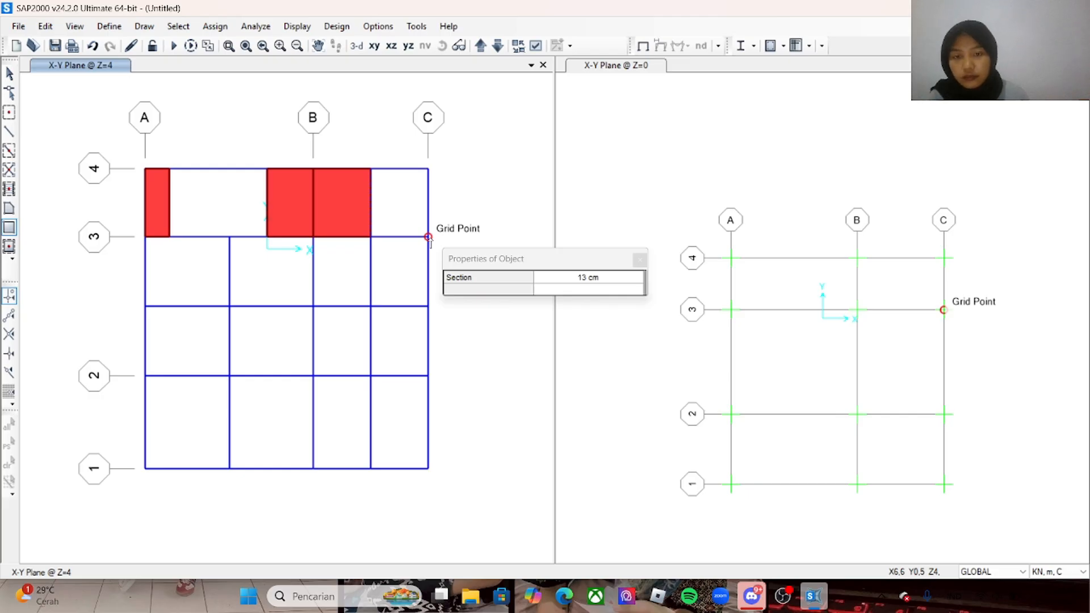
click(429, 238)
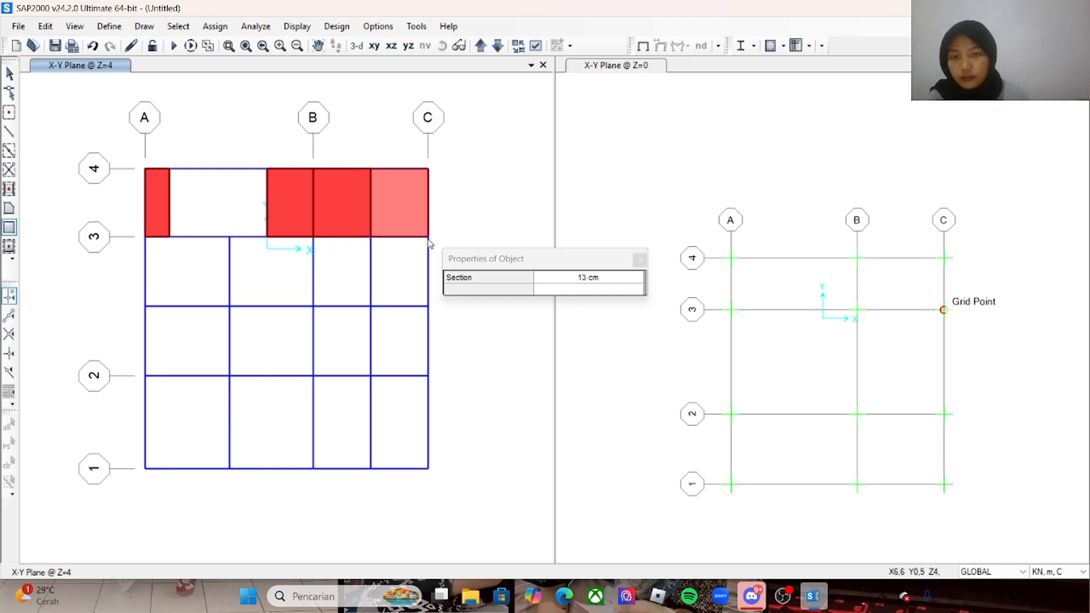
- Draw 13 cm slab areas between grids 2 and 3: one covering all of bay A–B and one in each of bay B–C's four panels
click(145, 237)
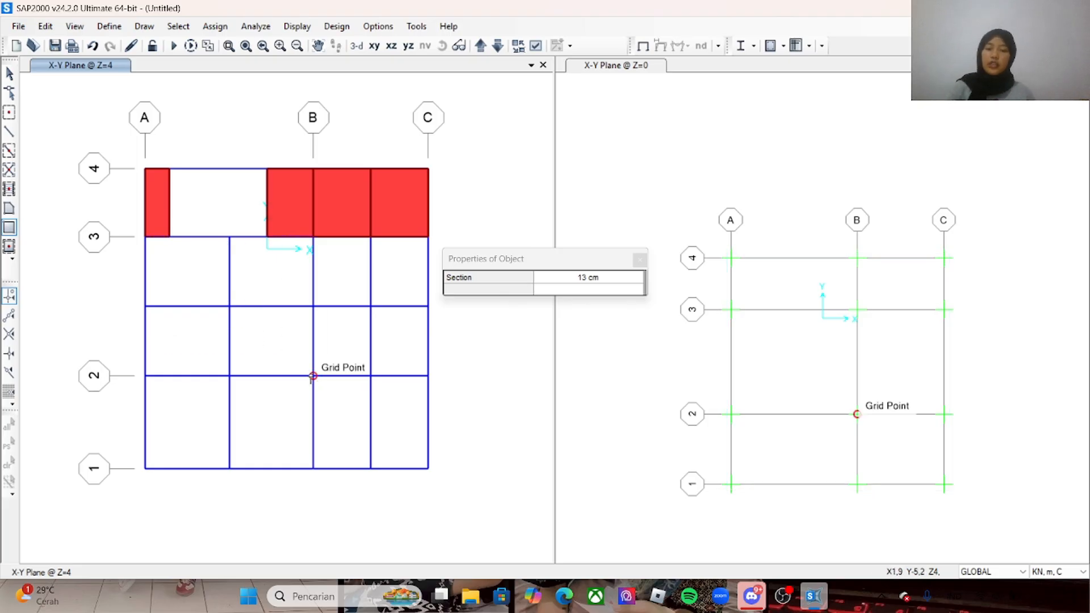
click(313, 376)
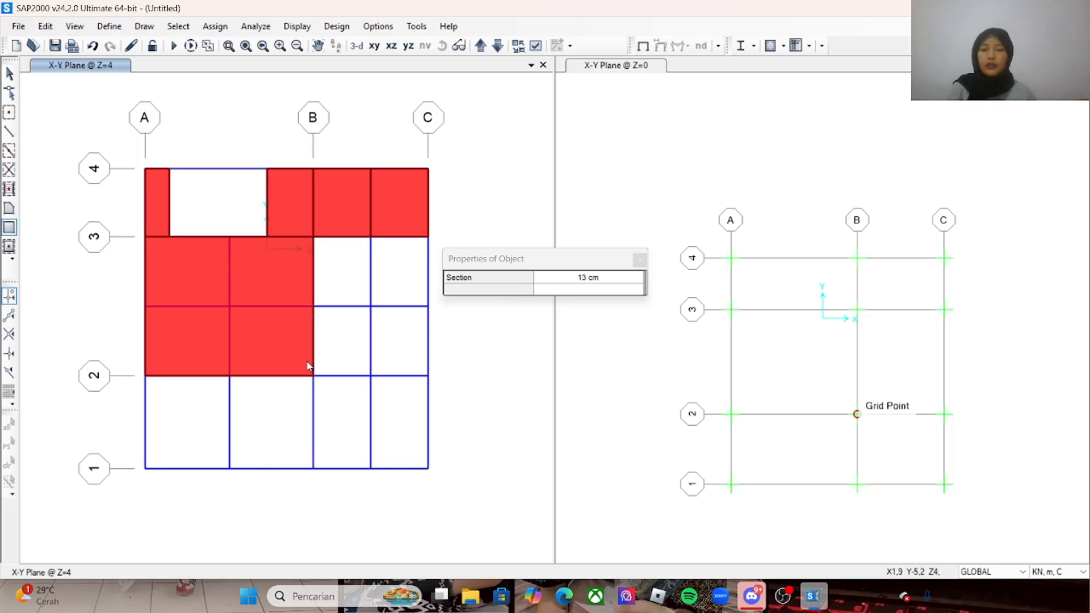
click(313, 238)
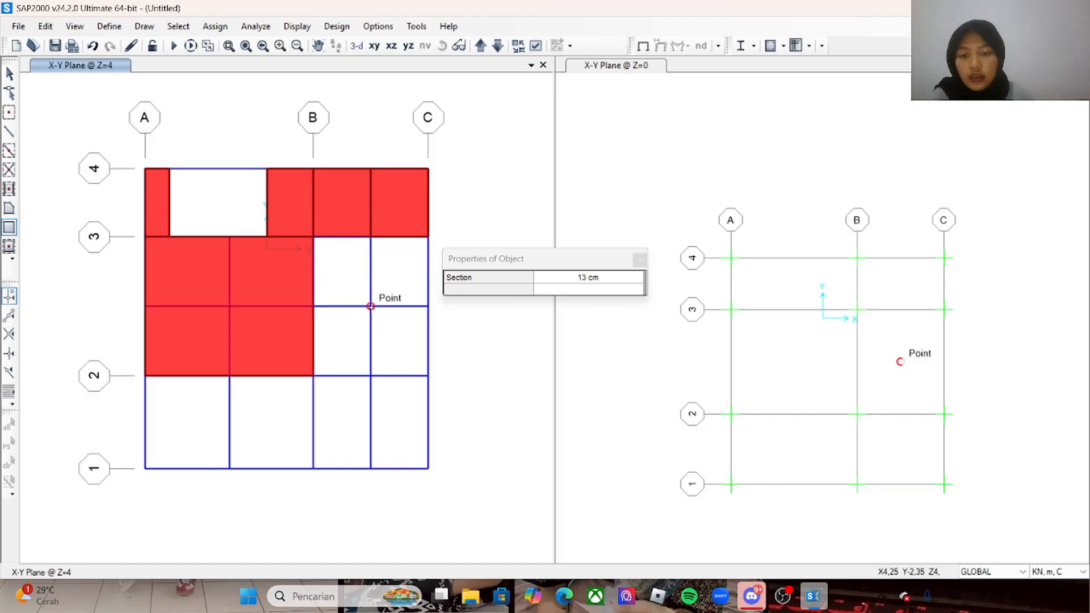
click(371, 307)
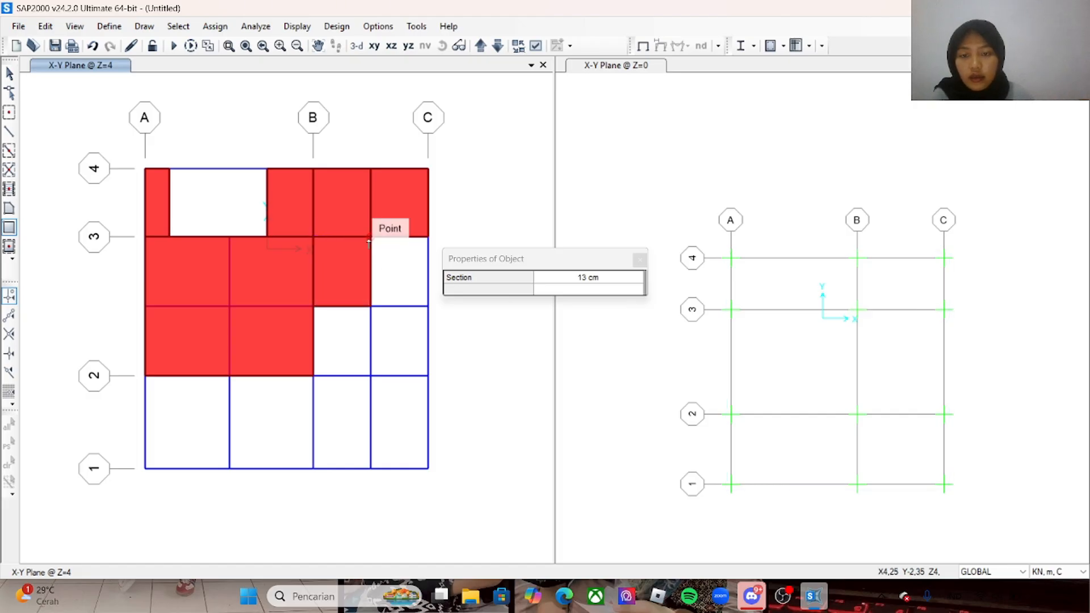
click(369, 239)
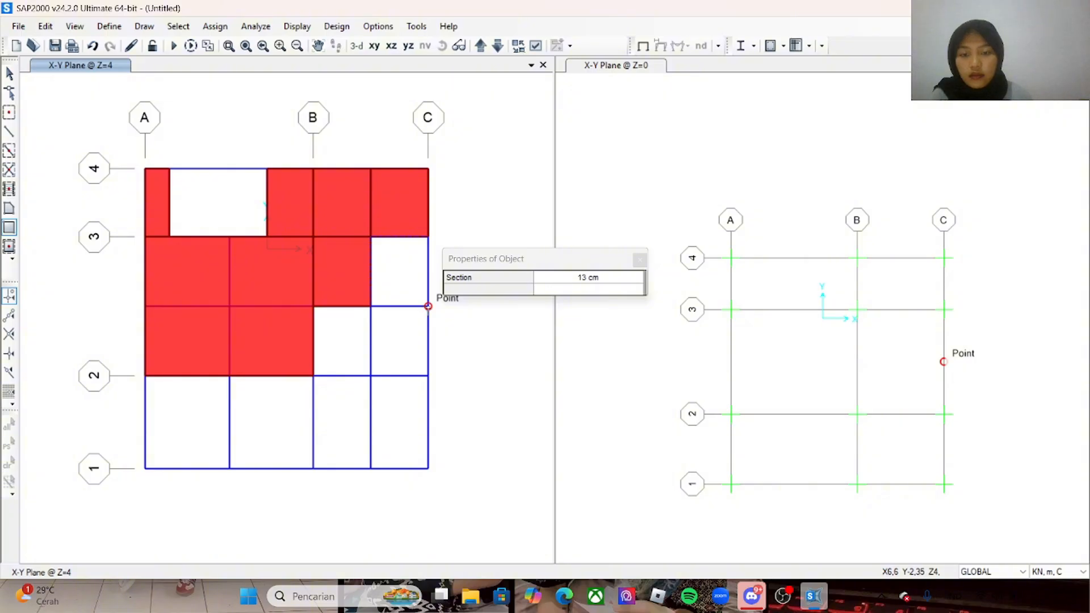
click(428, 307)
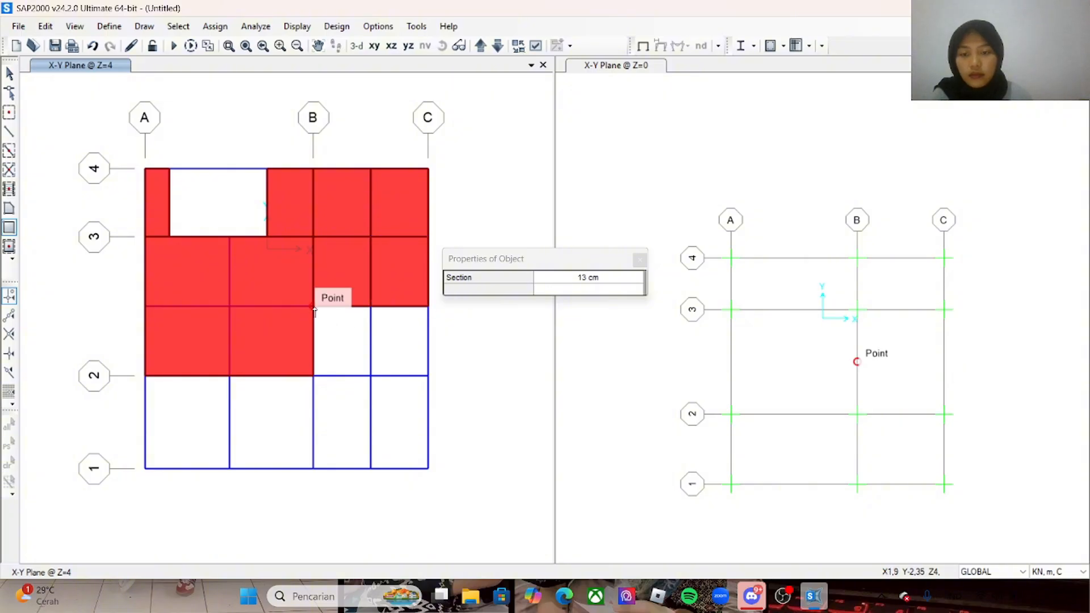
click(370, 376)
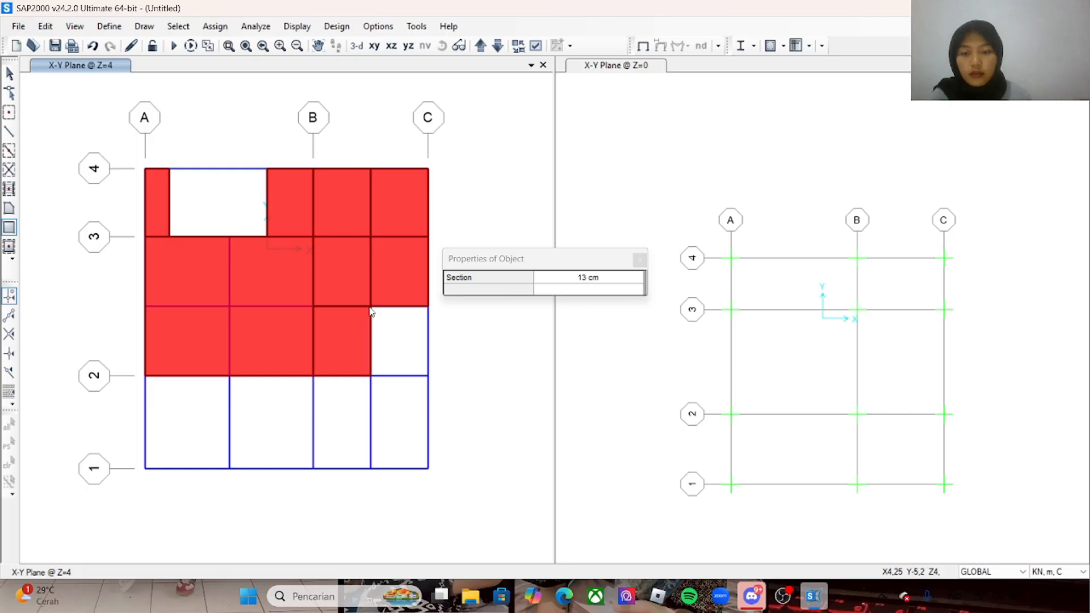
click(371, 308)
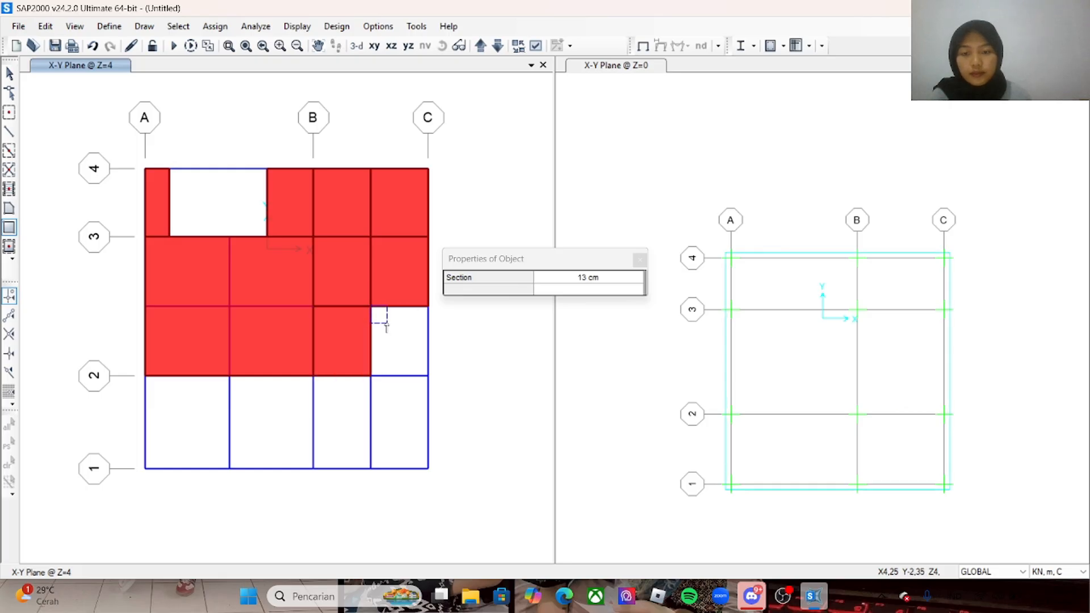
click(429, 375)
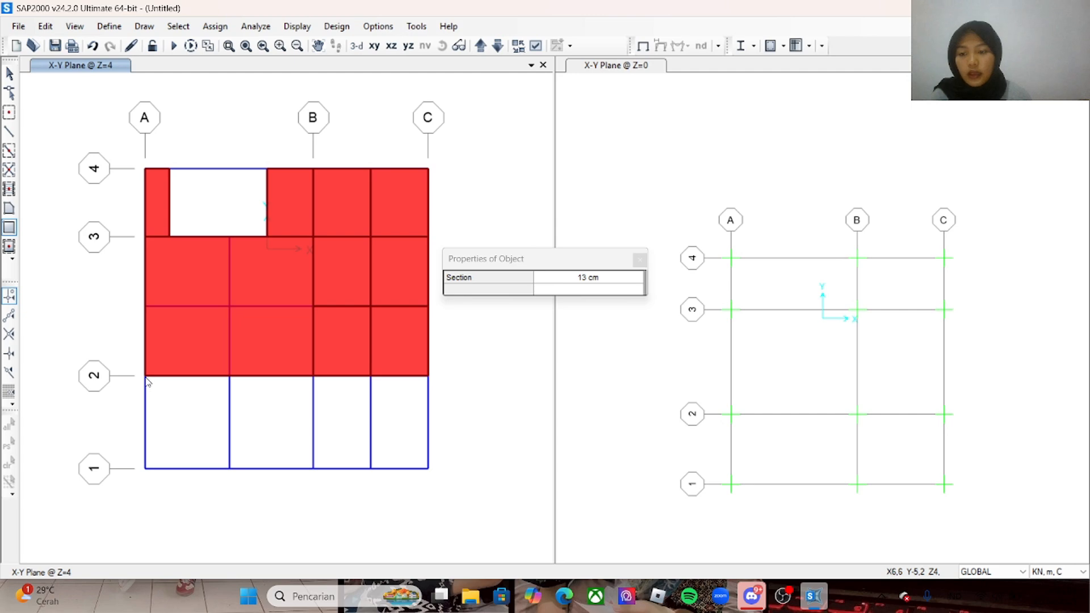
- Draw a 13 cm slab area in each of the four panels between grids 1 and 2, from A to C, and end area drawing
click(146, 377)
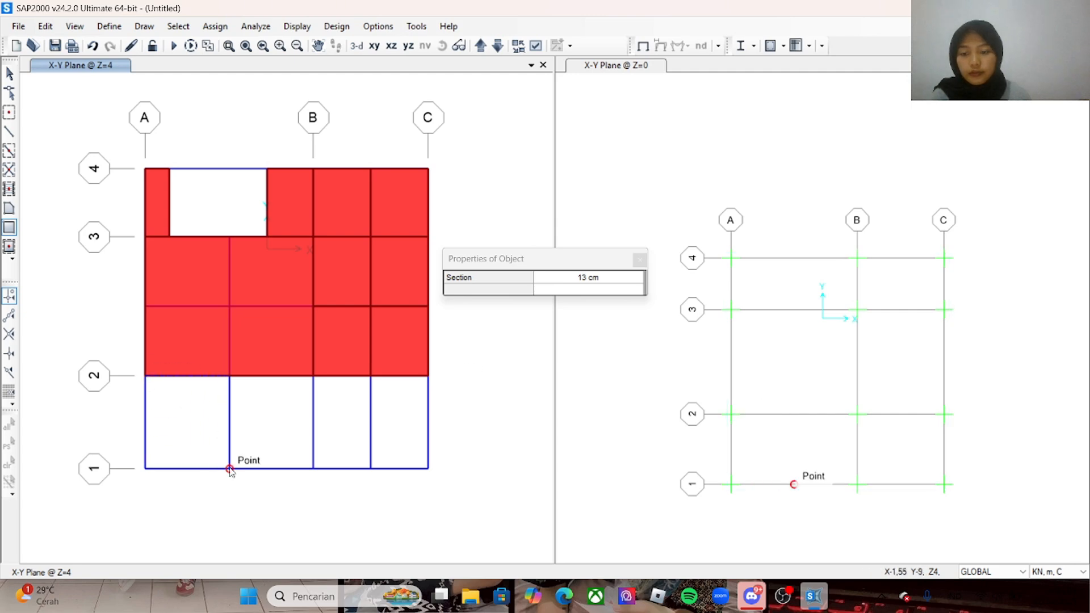
click(230, 469)
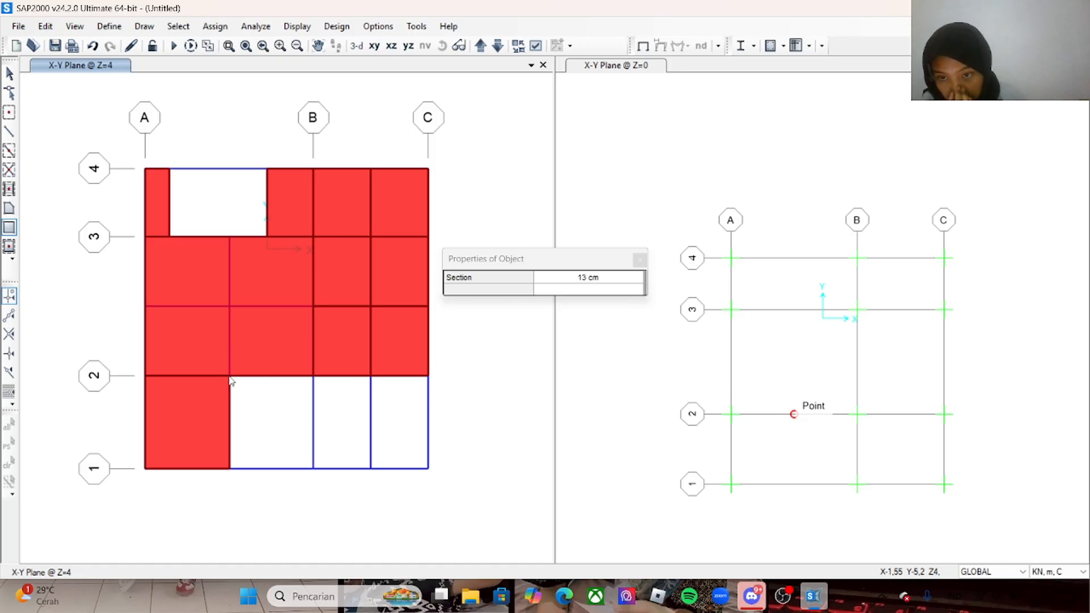
click(230, 376)
click(313, 469)
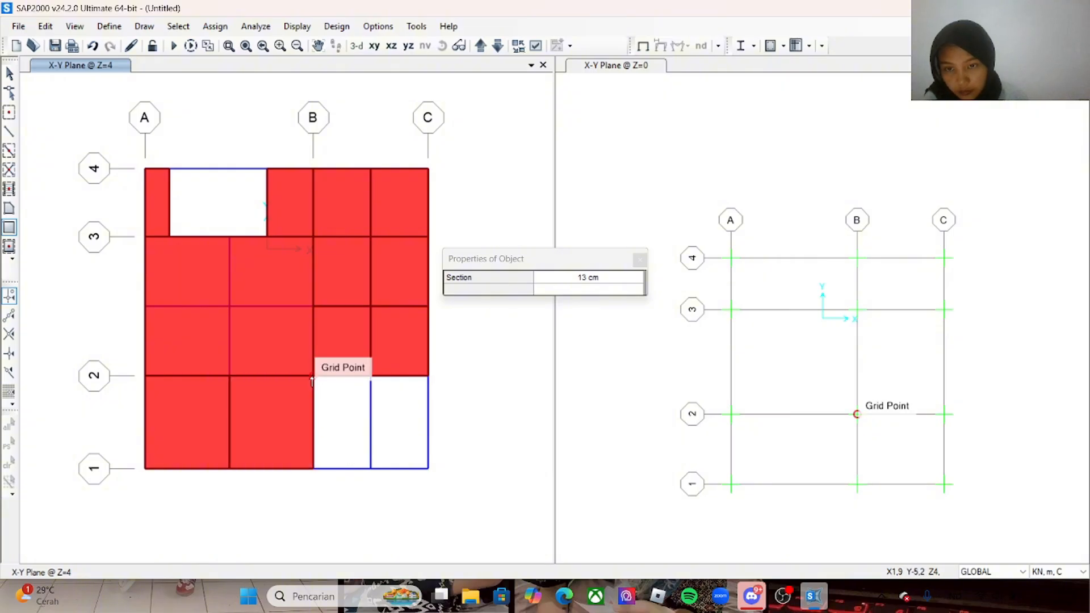
click(313, 377)
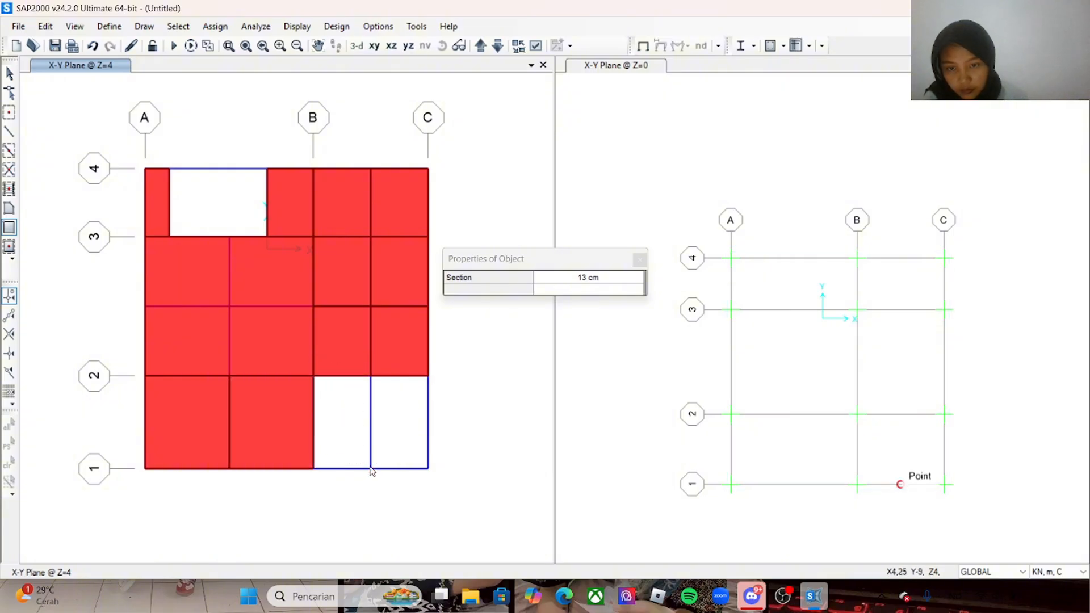
click(371, 469)
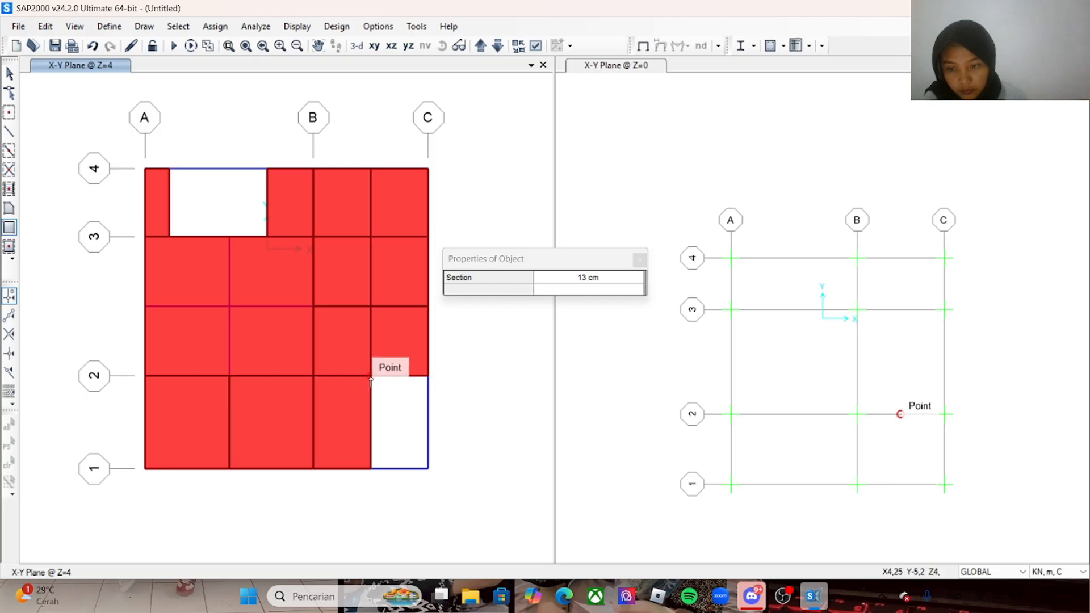
click(372, 377)
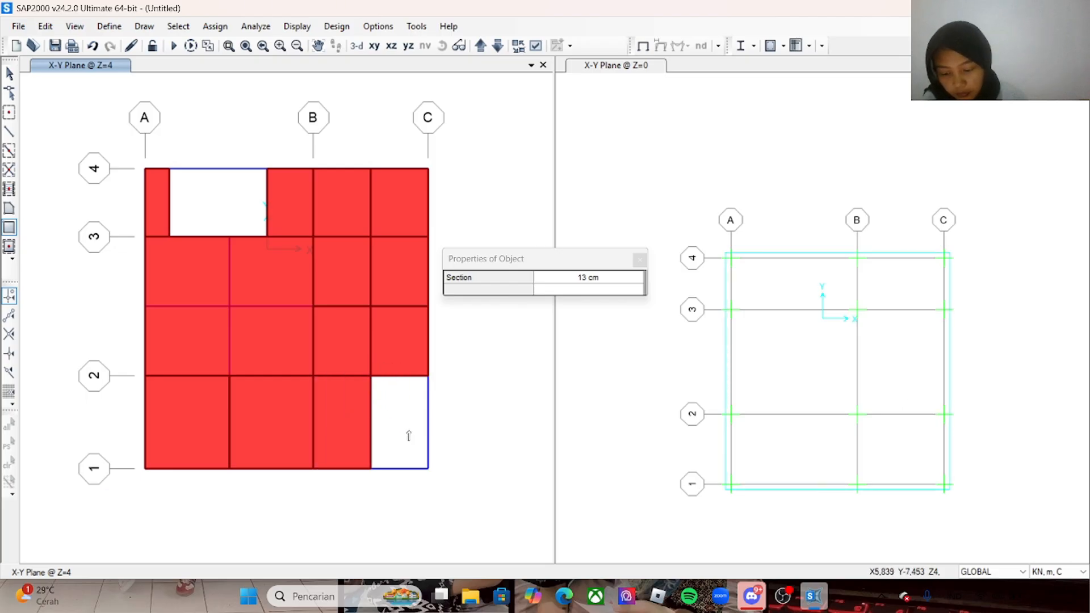
click(429, 469)
click(640, 261)
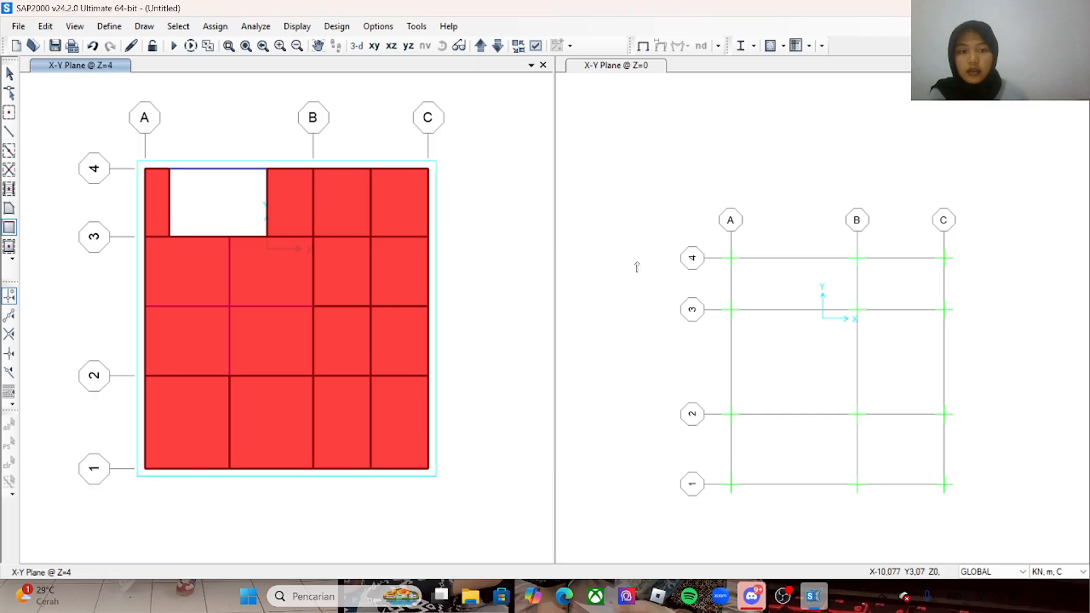
key(Escape)
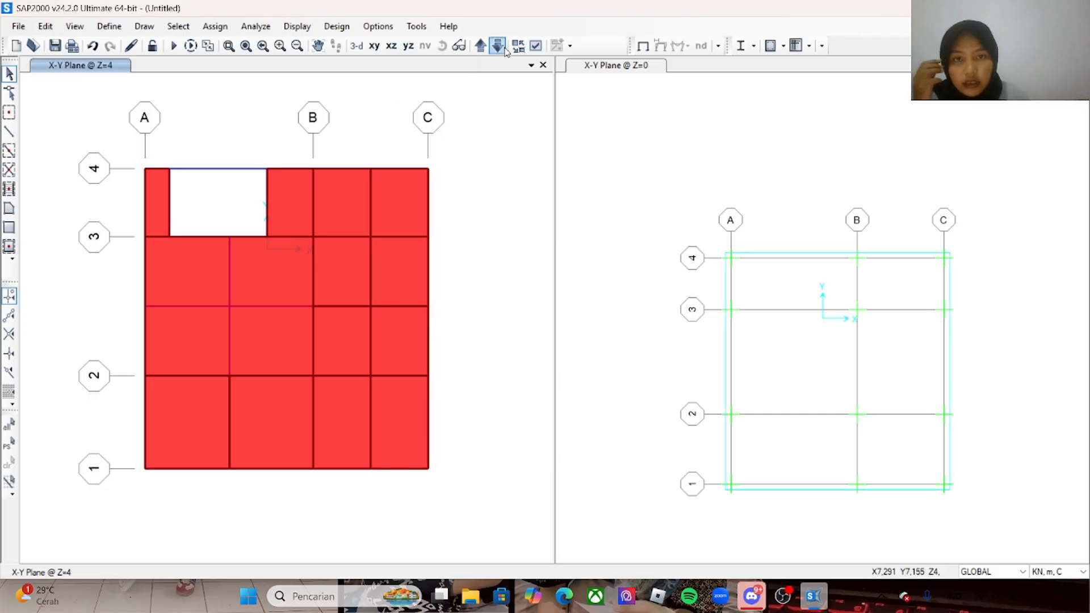
- Divide the large slab area in bay A–B between grids 2 and 3 into 2 by 2 areas
click(517, 47)
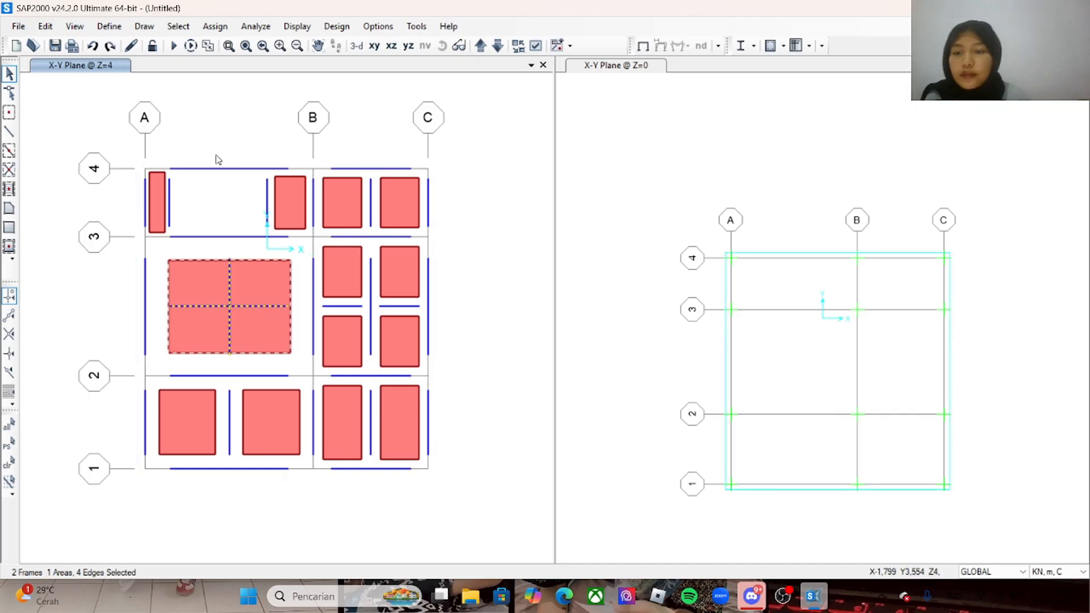
click(41, 28)
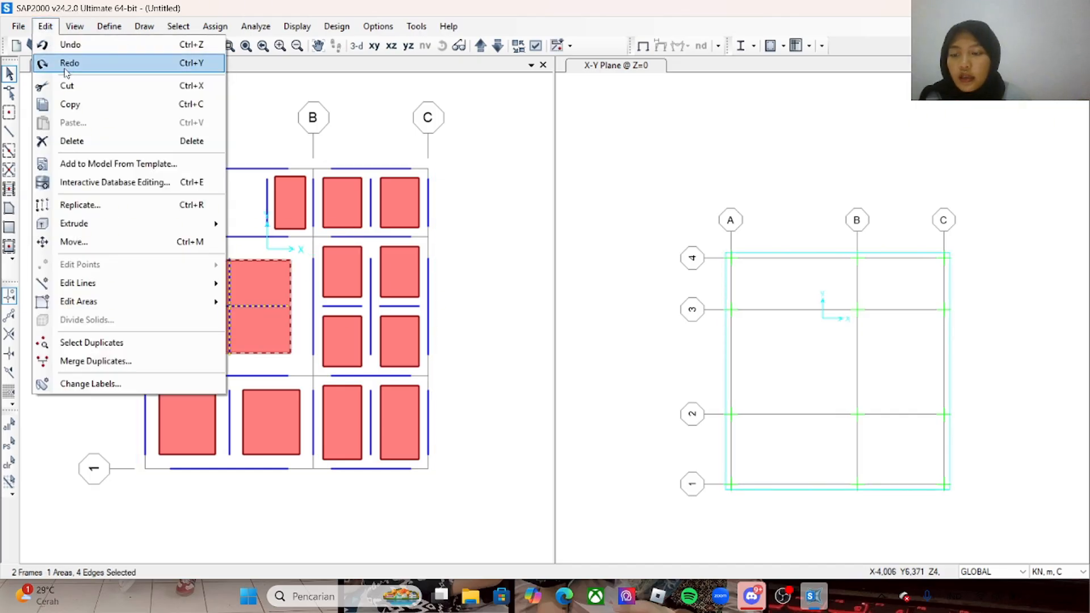
mouse_move(152, 306)
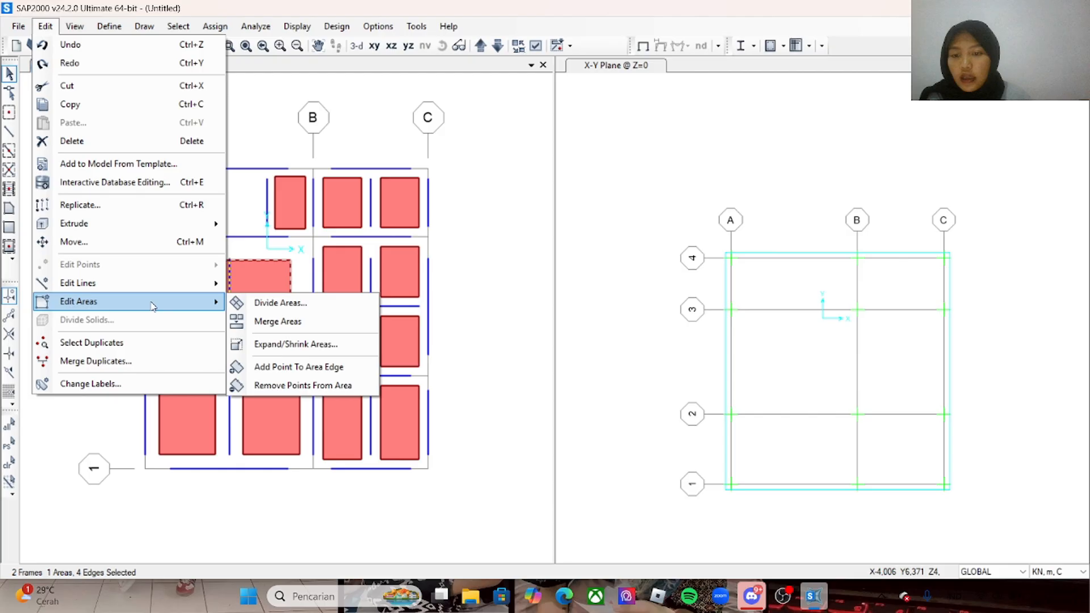
click(248, 307)
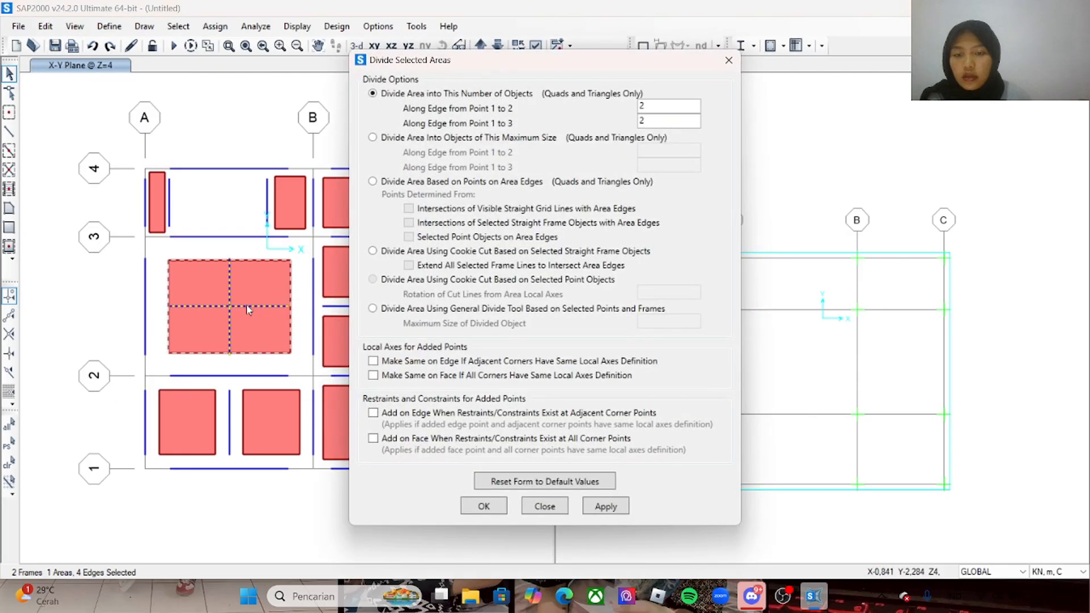
click(594, 507)
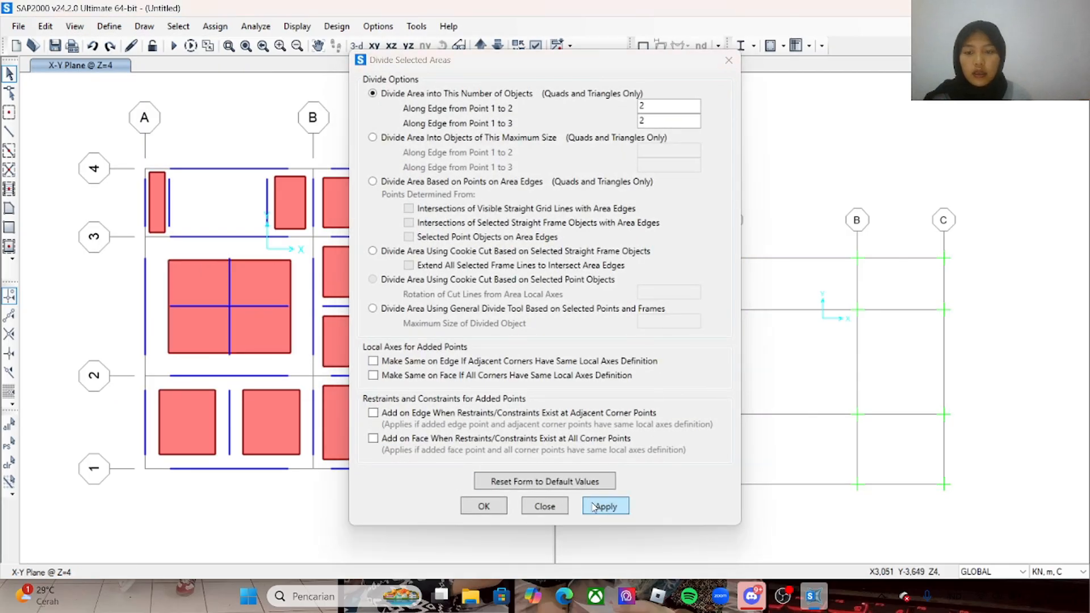
click(482, 506)
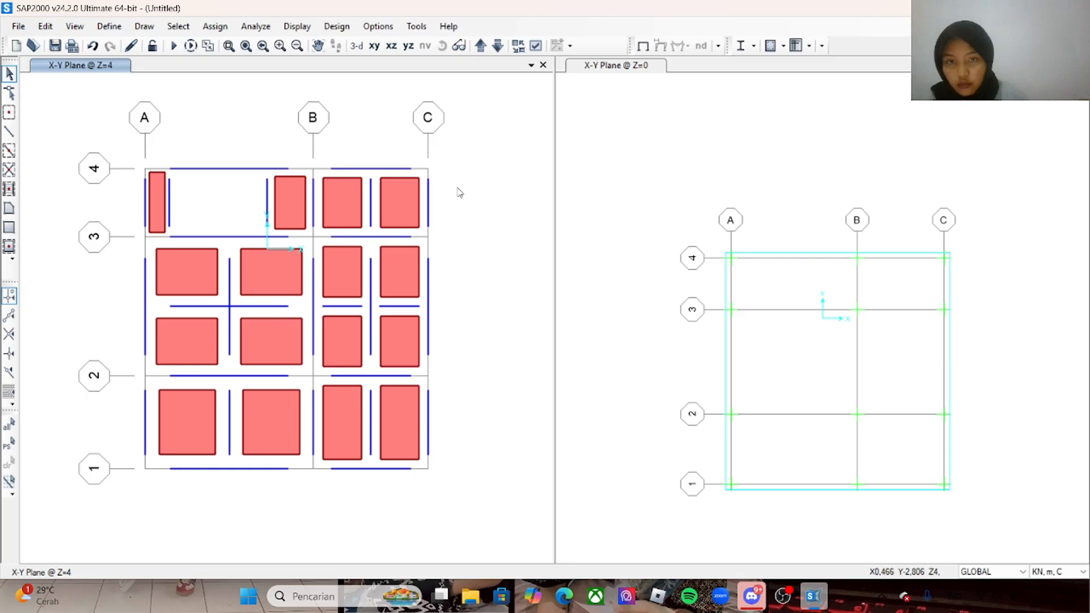
- Replicate all objects of the Z=4 floor linearly with dx 0, dy 0, dz 4 and a number of 2
drag(469, 155, 132, 489)
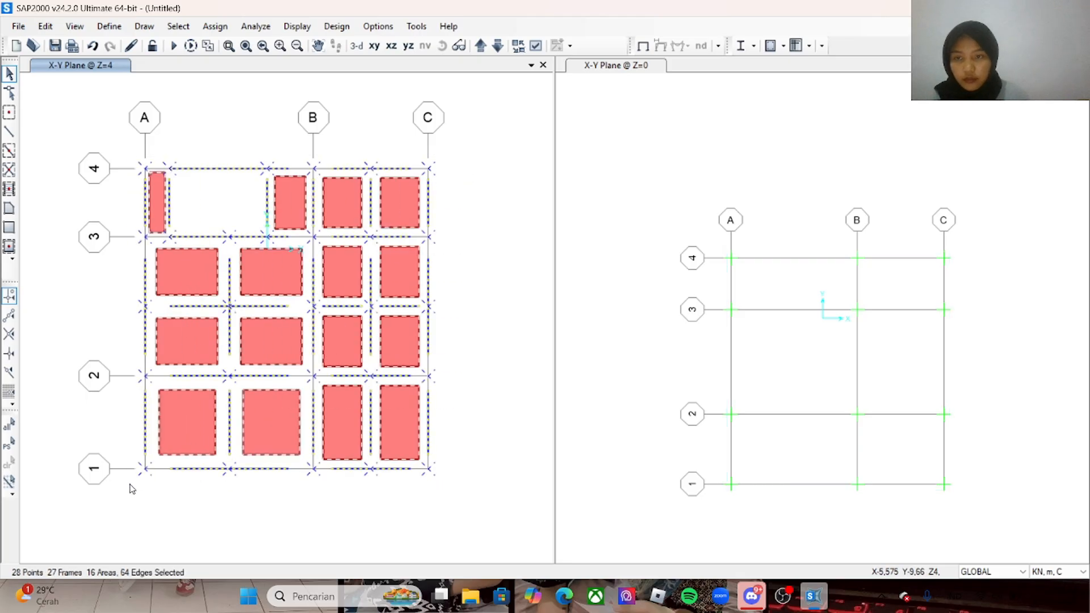
click(44, 27)
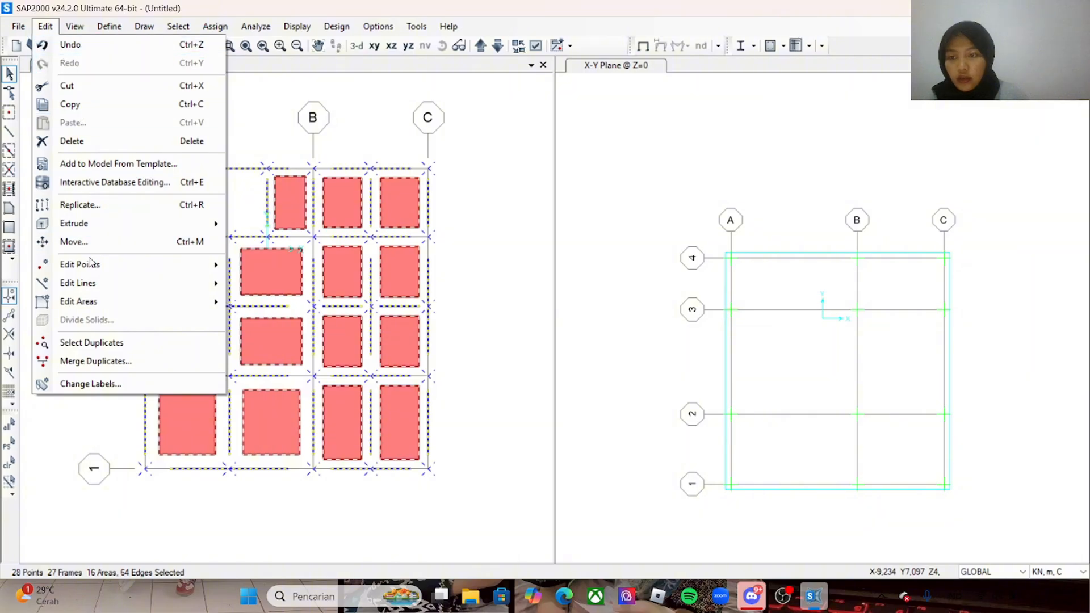
click(95, 205)
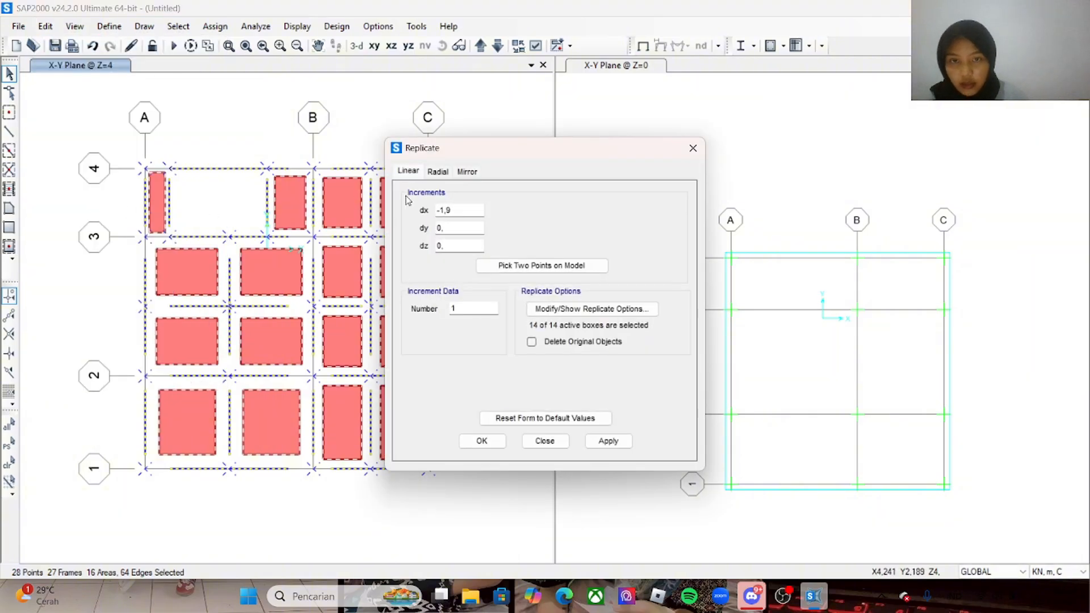
drag(453, 210, 436, 252)
text(0)
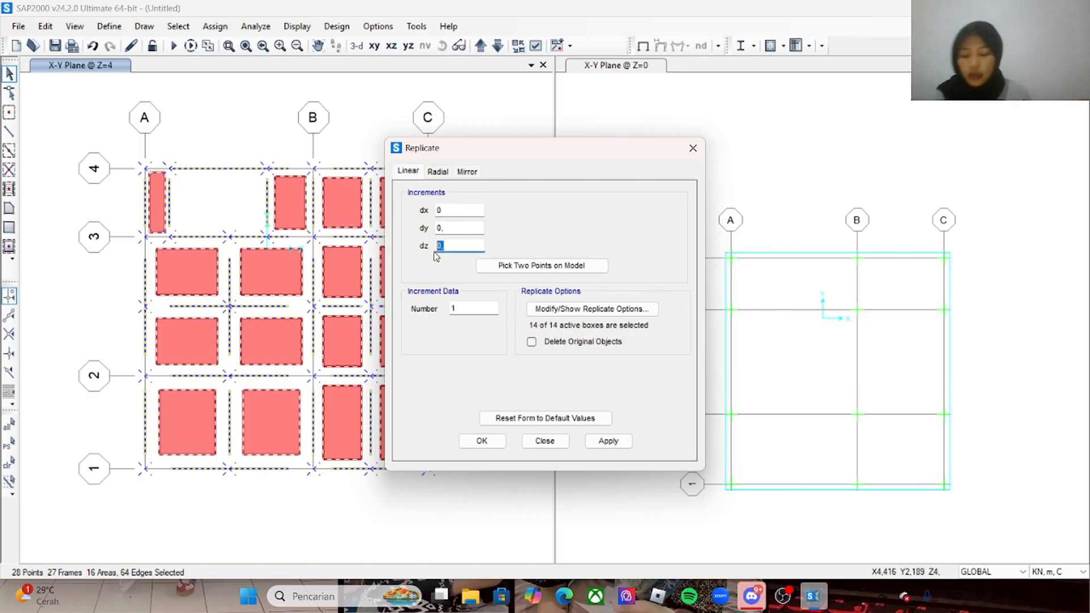
text(4)
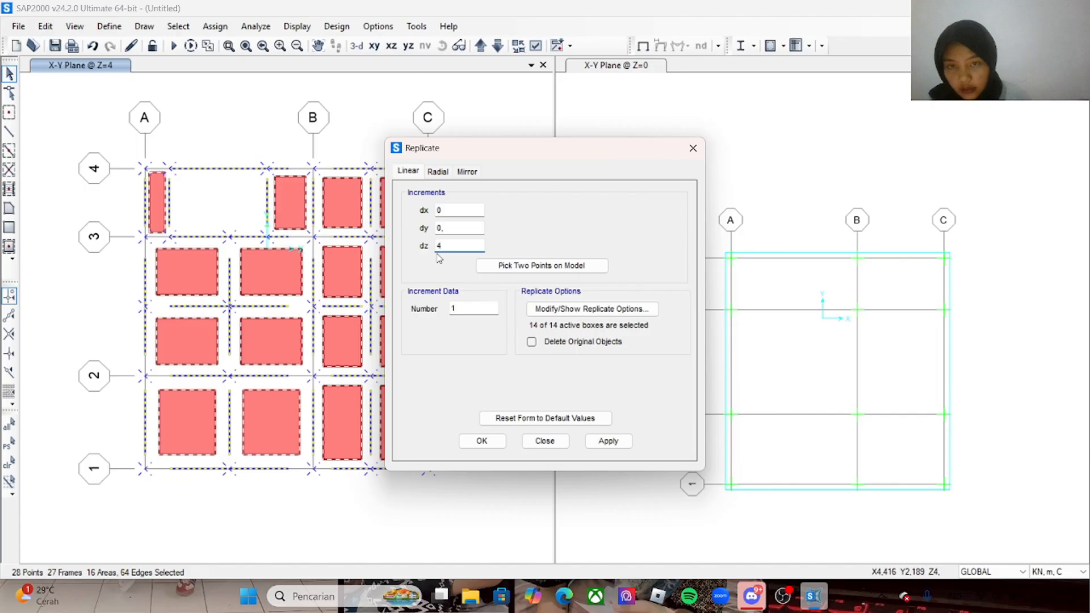
click(458, 309)
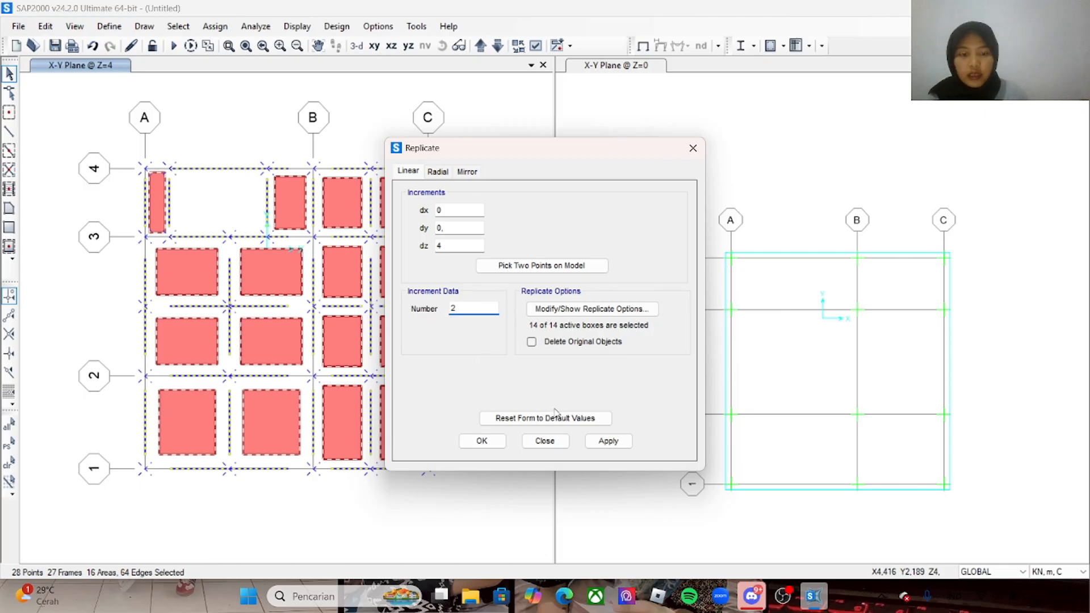
click(594, 442)
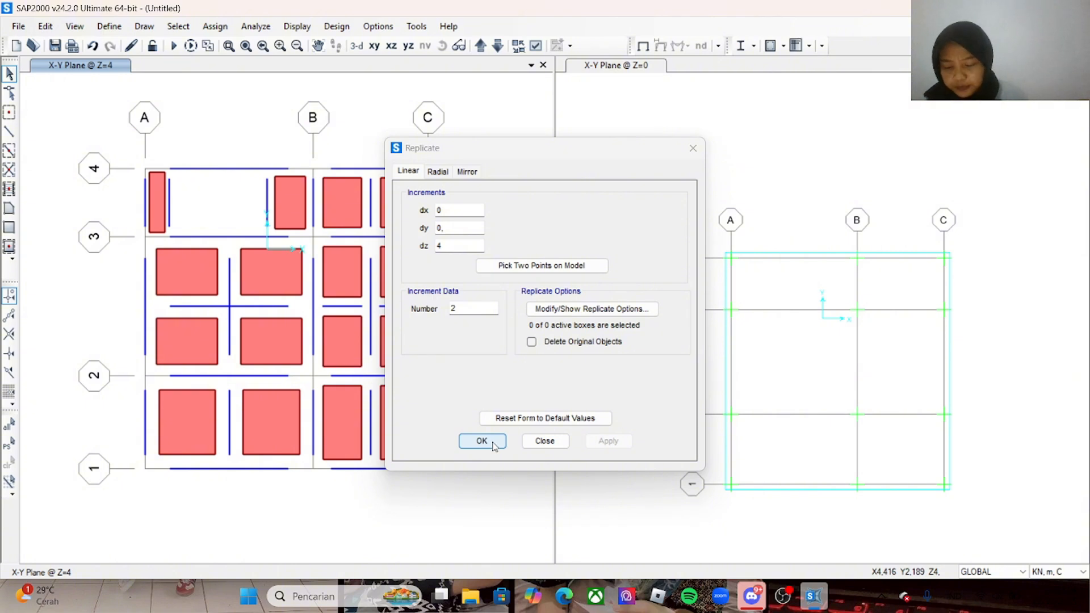
click(482, 441)
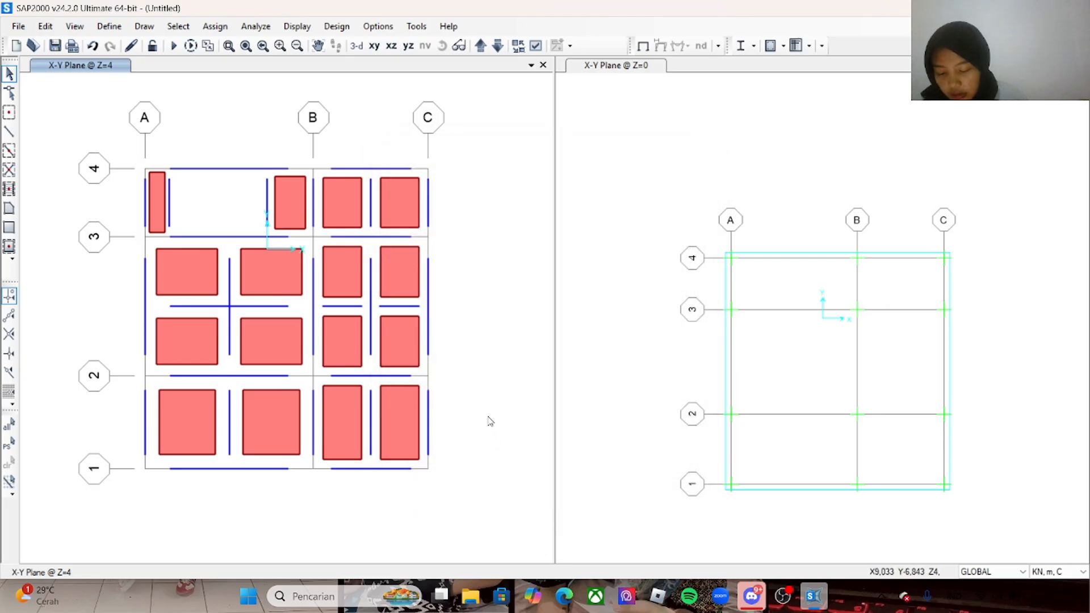
- Set the Z=4 plan's display to the Extrude view type
click(357, 47)
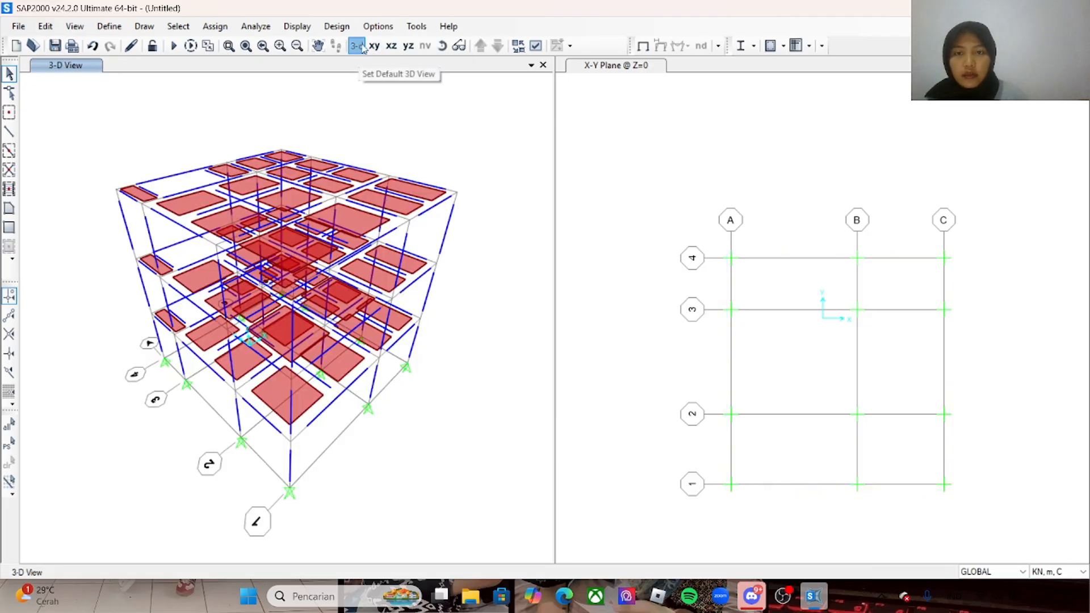
click(374, 45)
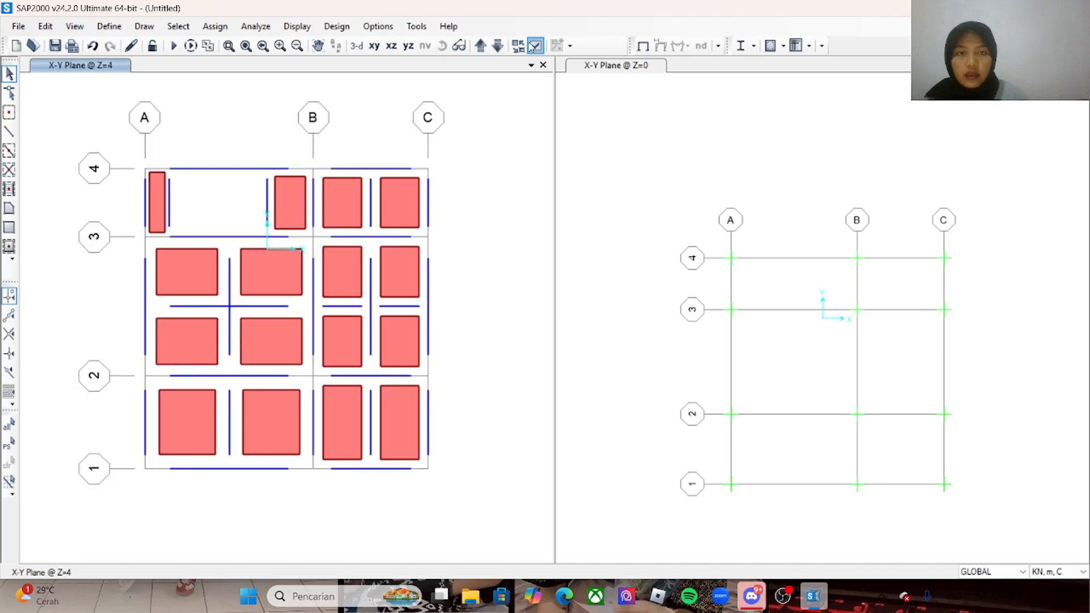
click(534, 47)
click(493, 112)
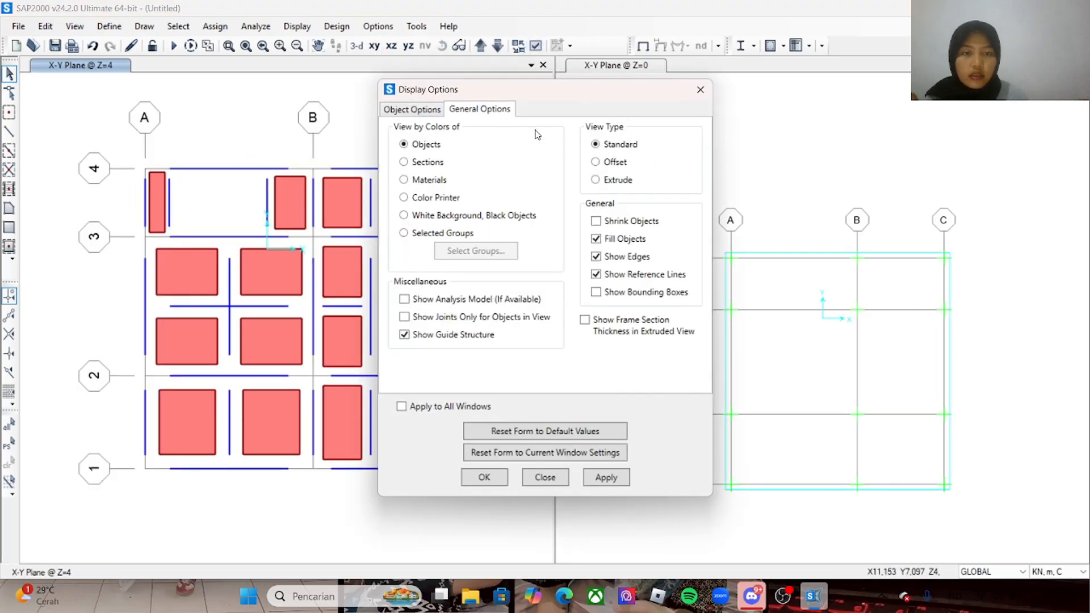
click(587, 482)
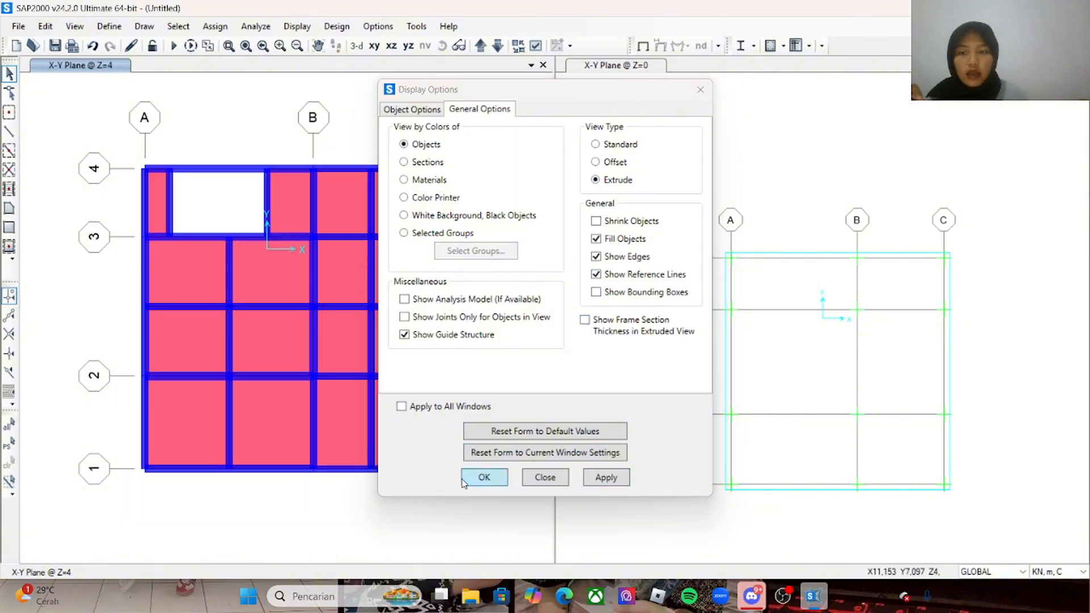
click(484, 477)
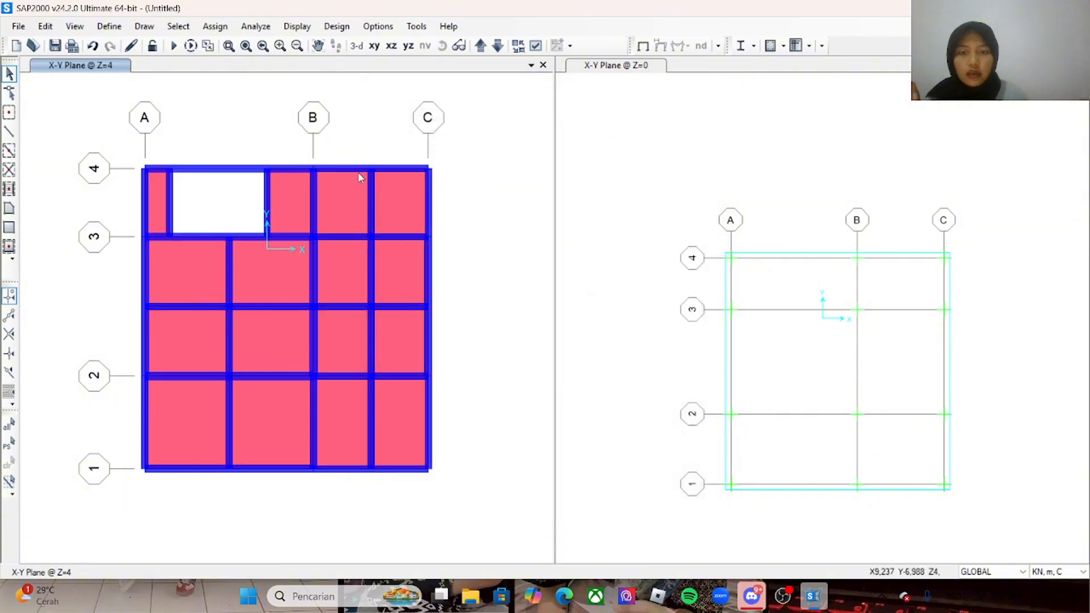
- Inspect the extruded building in 3D, rotating it to a lower viewing angle
click(357, 45)
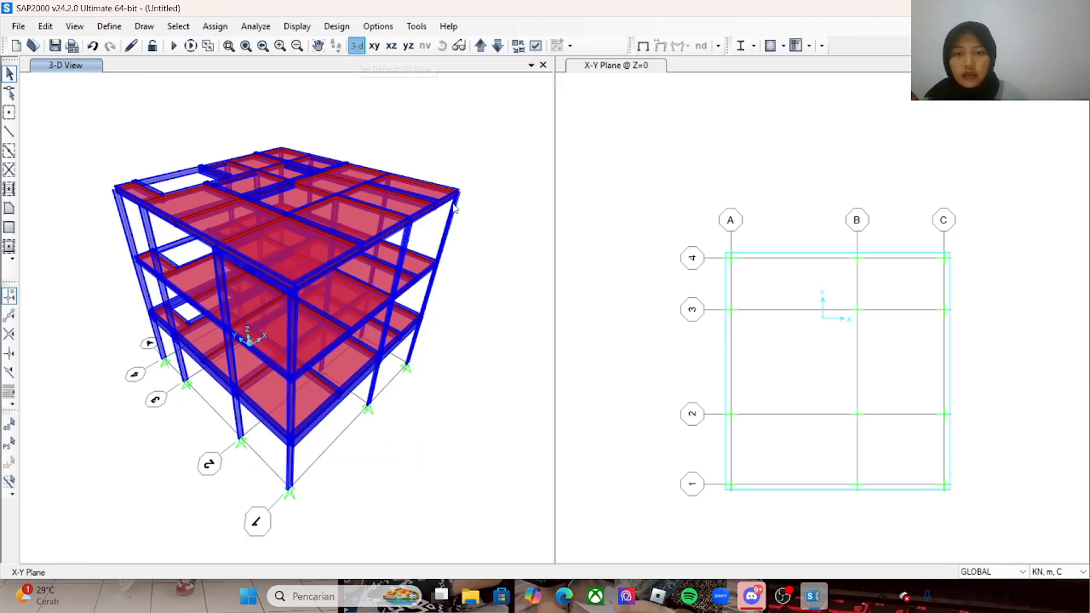
right_click(460, 340)
click(475, 312)
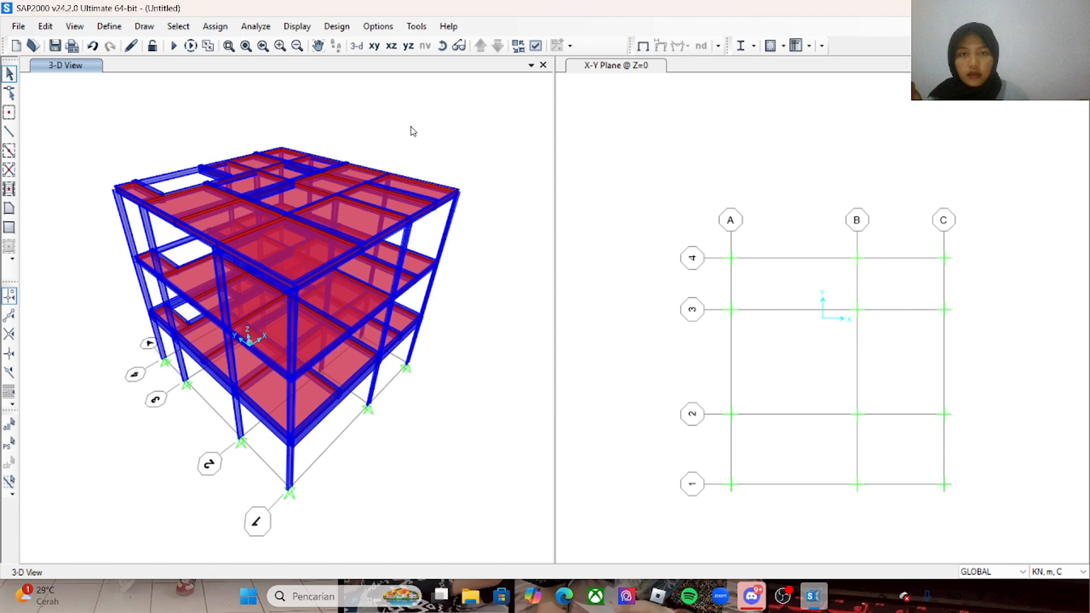
click(442, 45)
drag(500, 291, 521, 233)
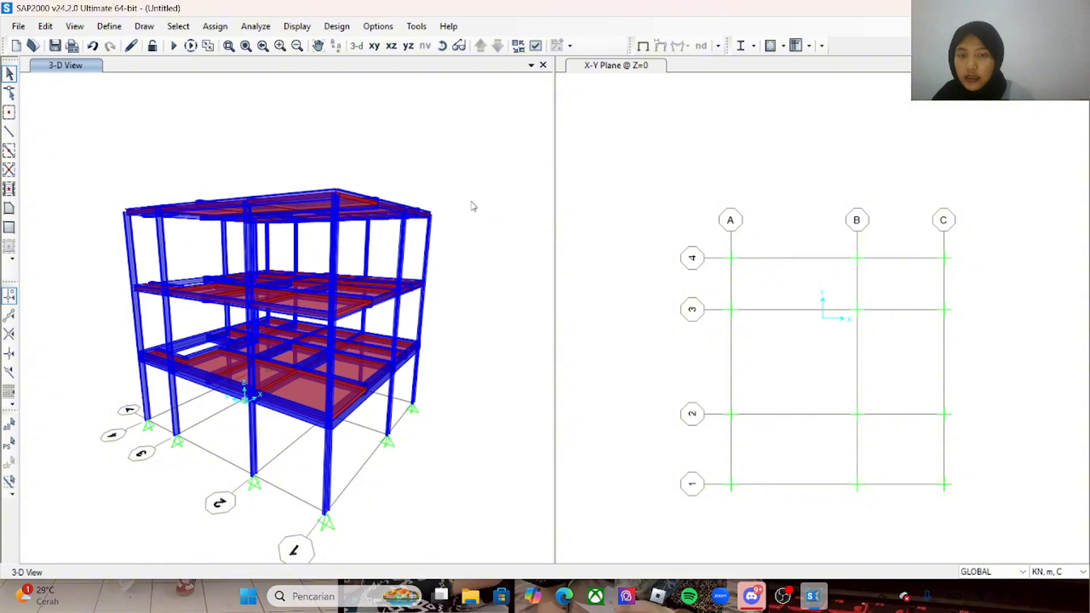
- Open the frame section assignment for the grid 4 beam between A and B on the Z=8 plan
click(374, 45)
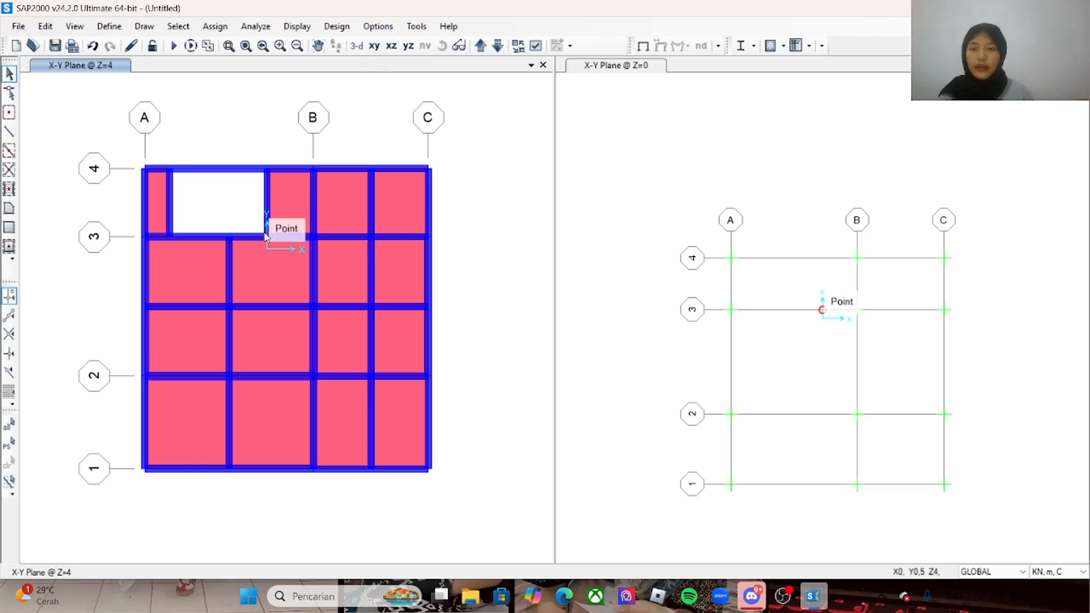
click(480, 47)
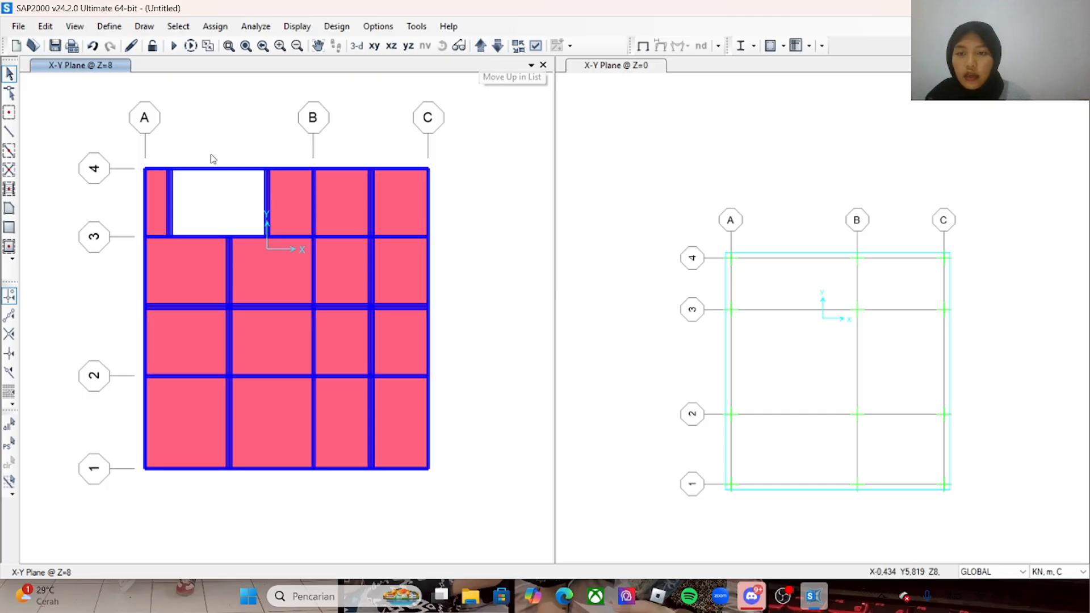
click(241, 173)
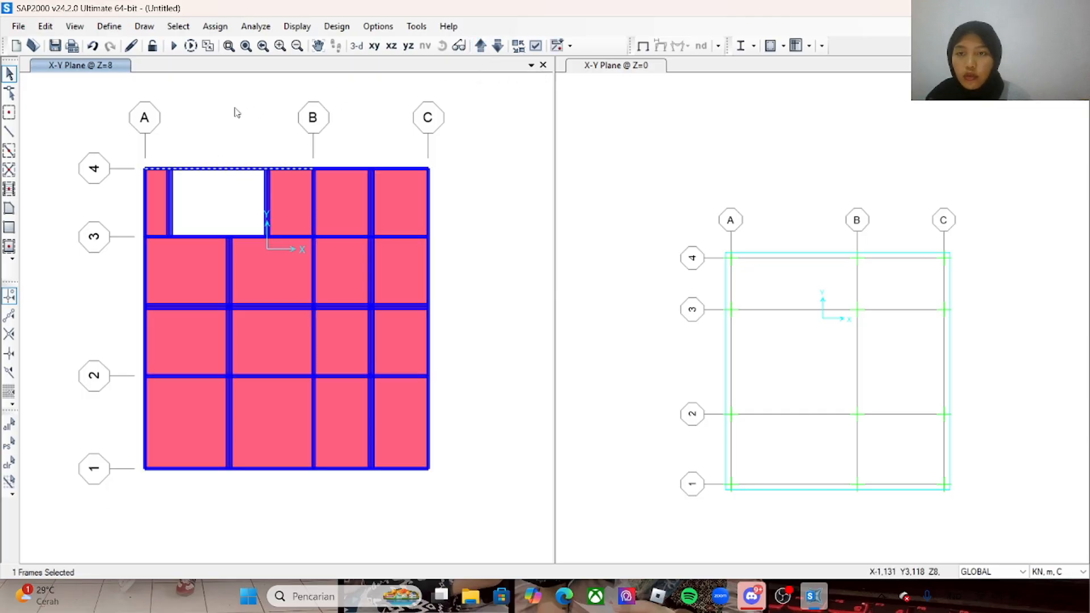
click(215, 26)
mouse_move(248, 61)
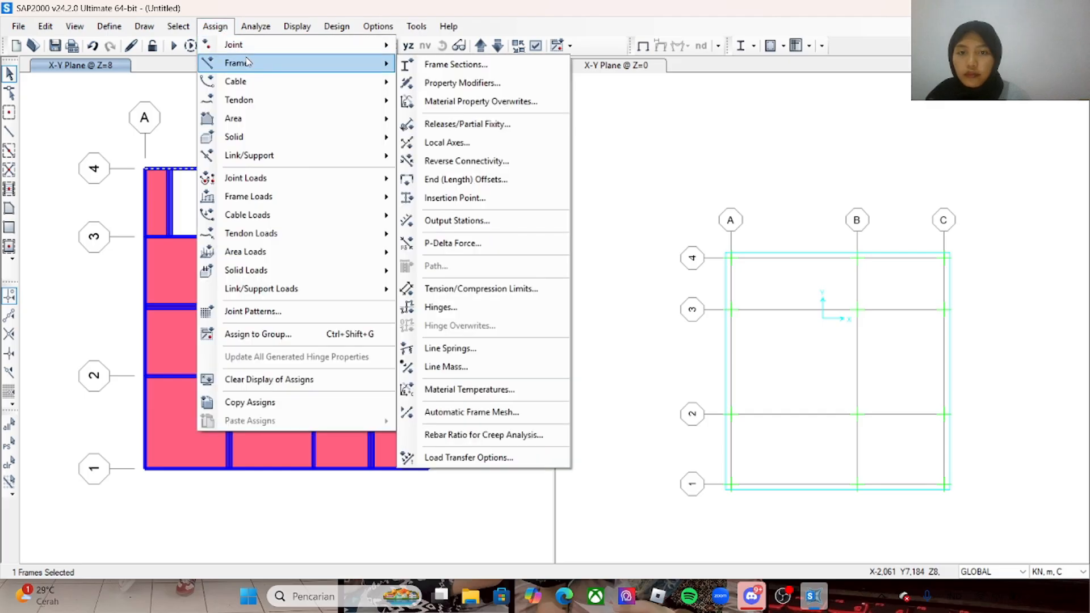
click(402, 64)
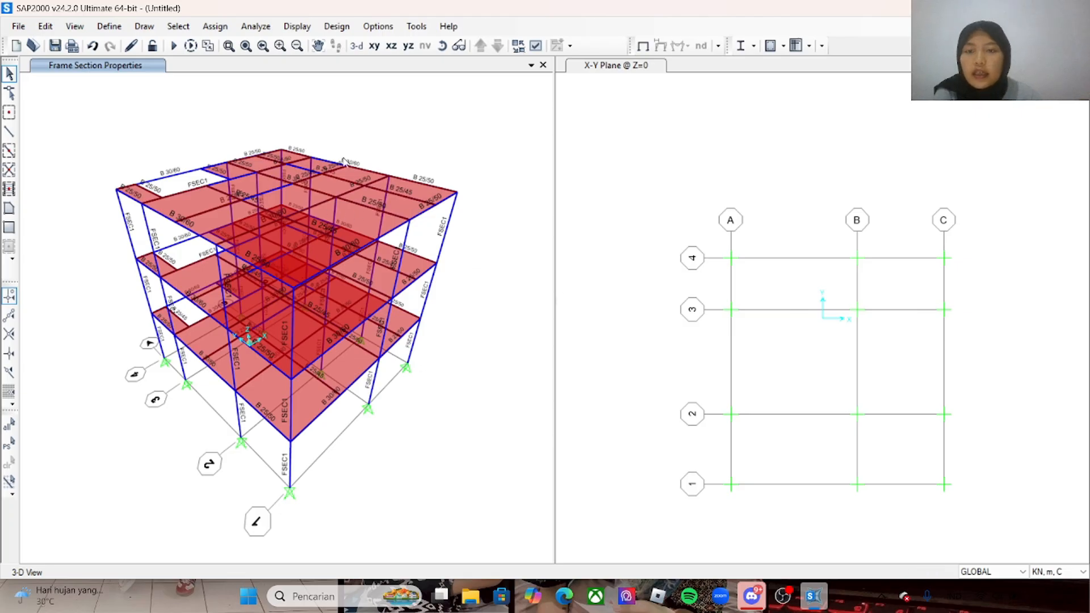
- Assign section K 40/40 to the columns on all three storeys at A, B and C in the grid 1 elevation
click(391, 47)
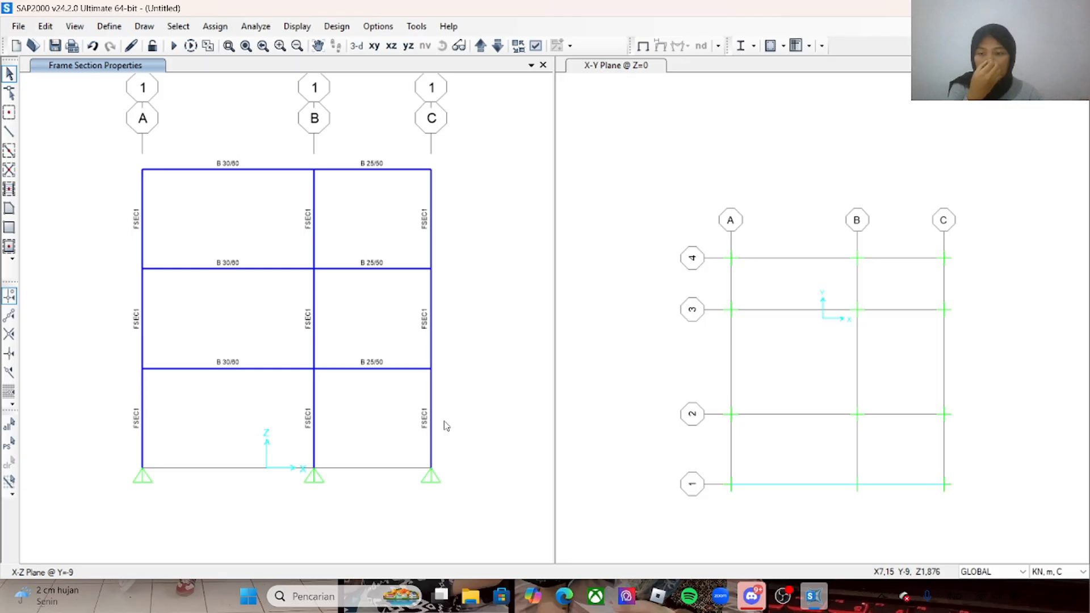
drag(445, 422, 123, 433)
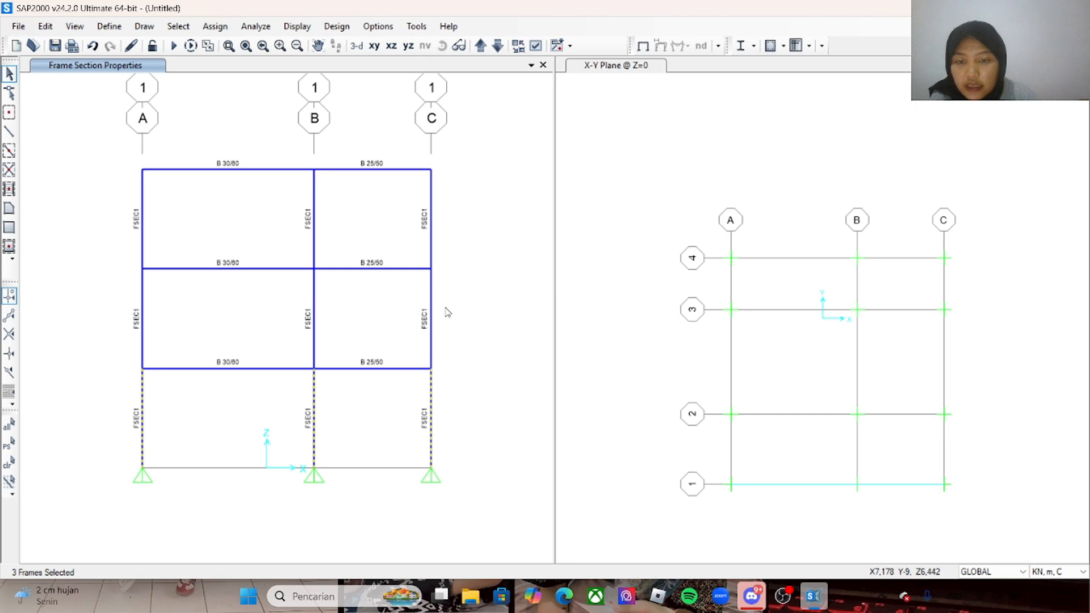
drag(447, 312, 129, 340)
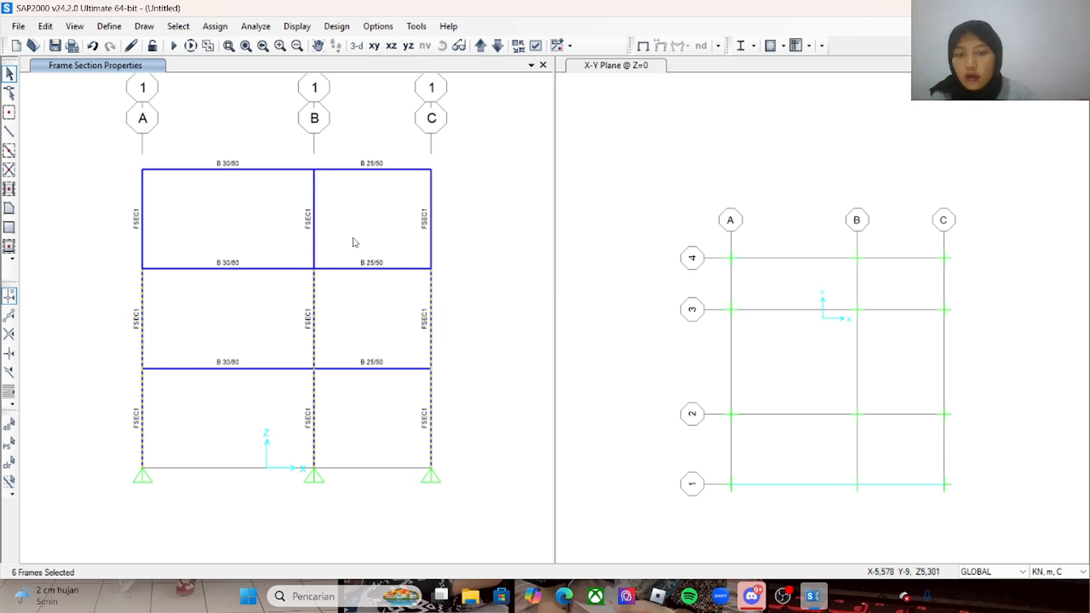
drag(456, 233, 121, 243)
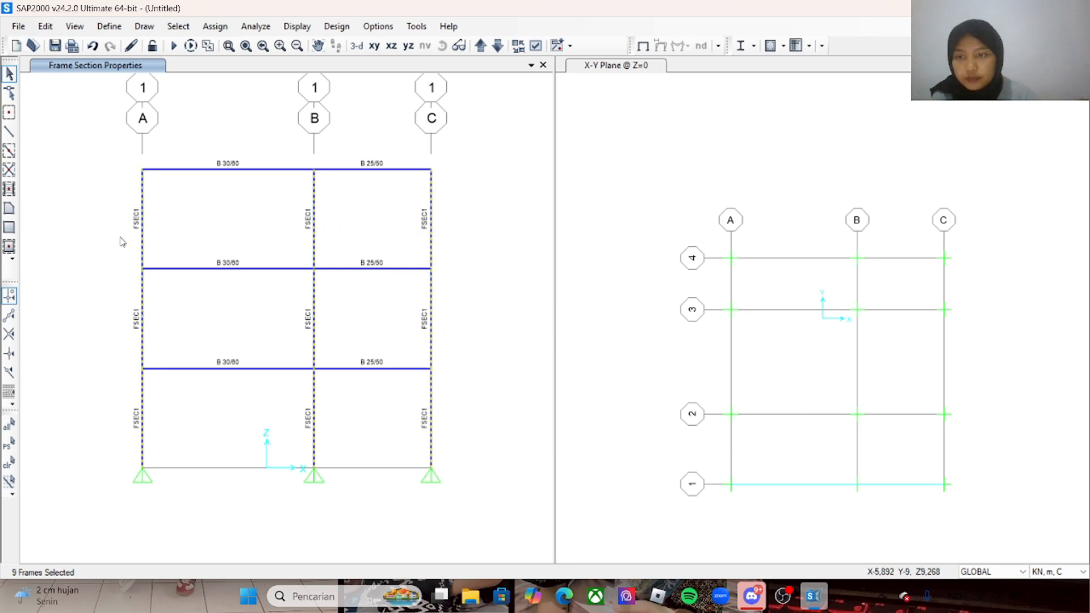
click(215, 26)
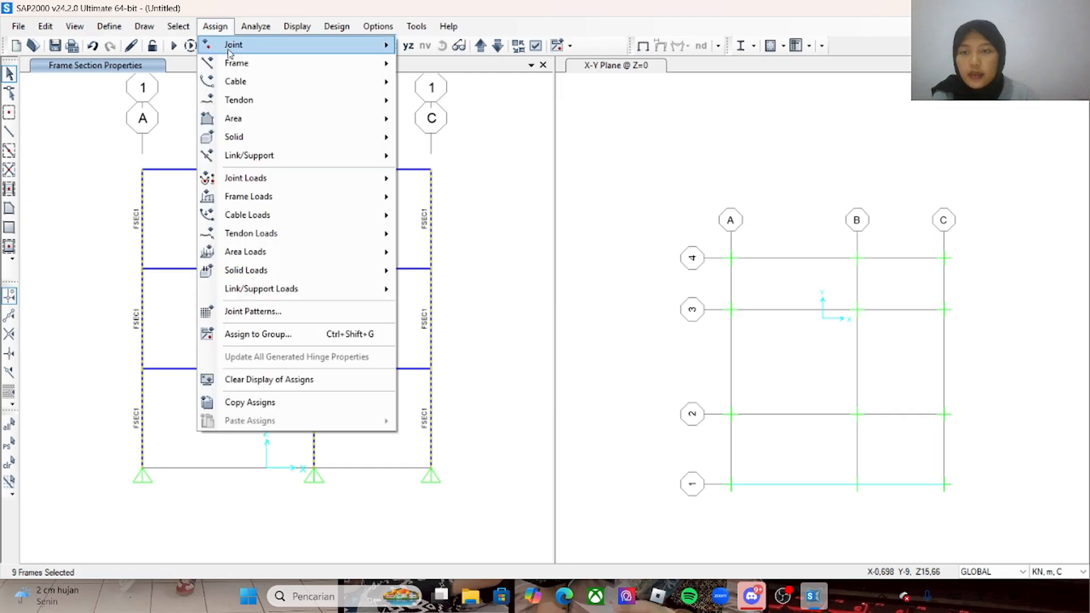
mouse_move(235, 63)
click(446, 64)
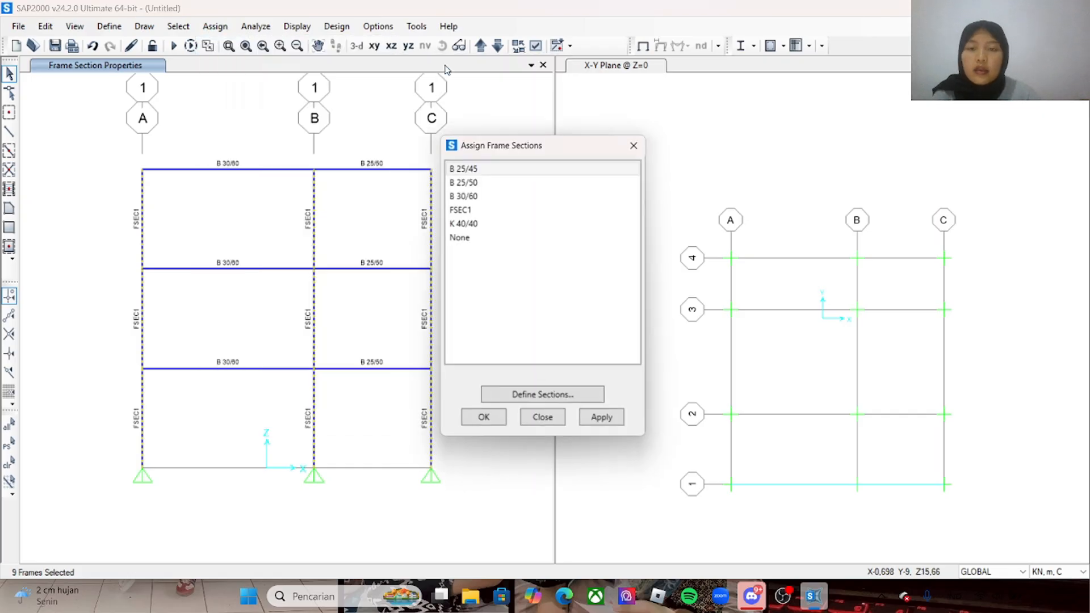
click(465, 223)
click(471, 228)
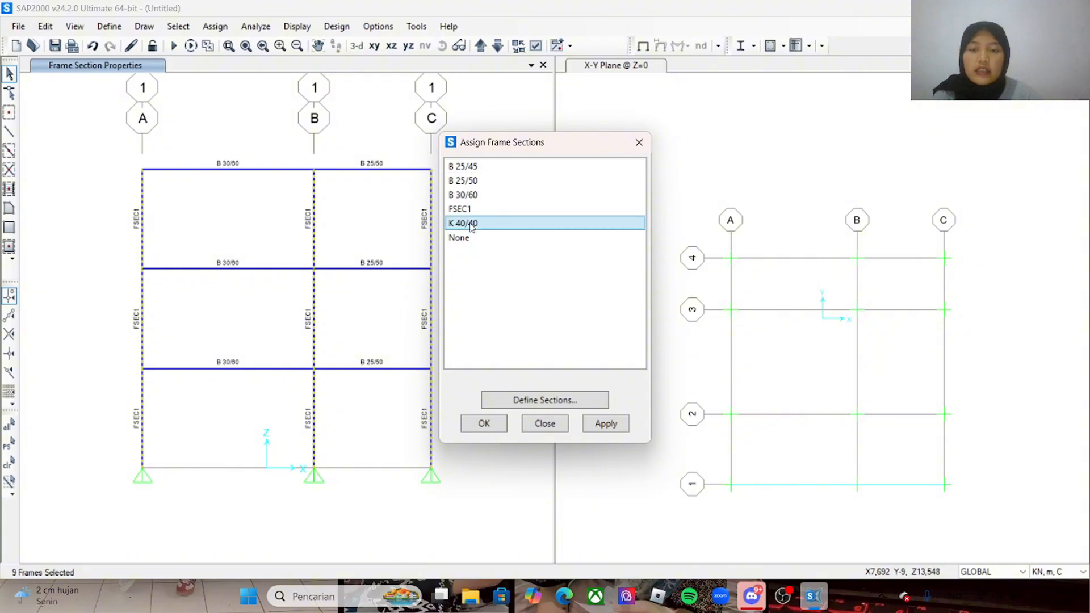
click(606, 424)
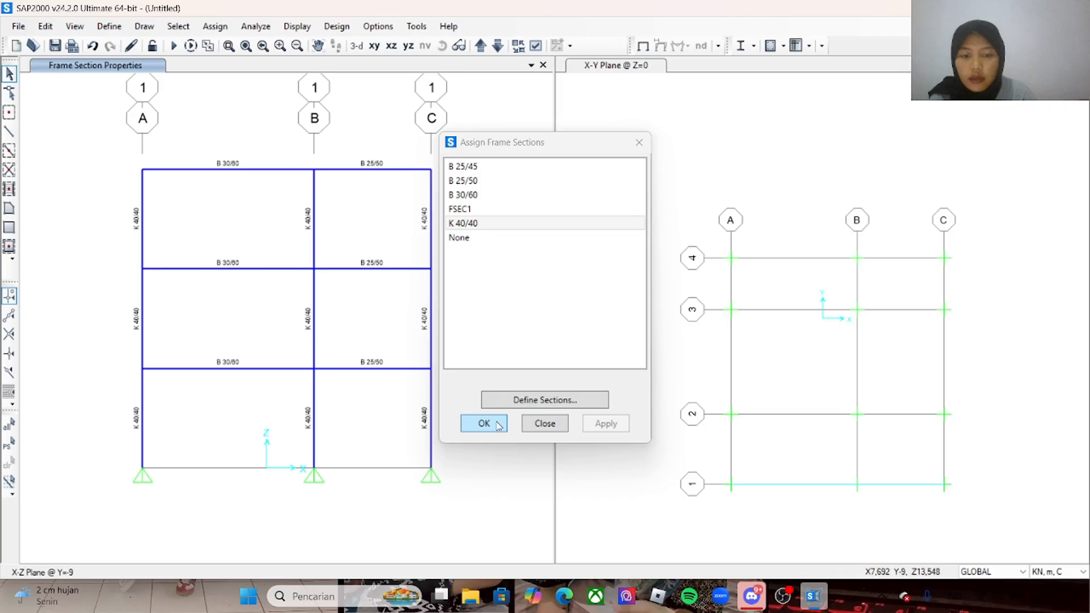
- Assign section K 40/40 to the columns at A, B and C on all three storeys of the grid 2 elevation
click(545, 424)
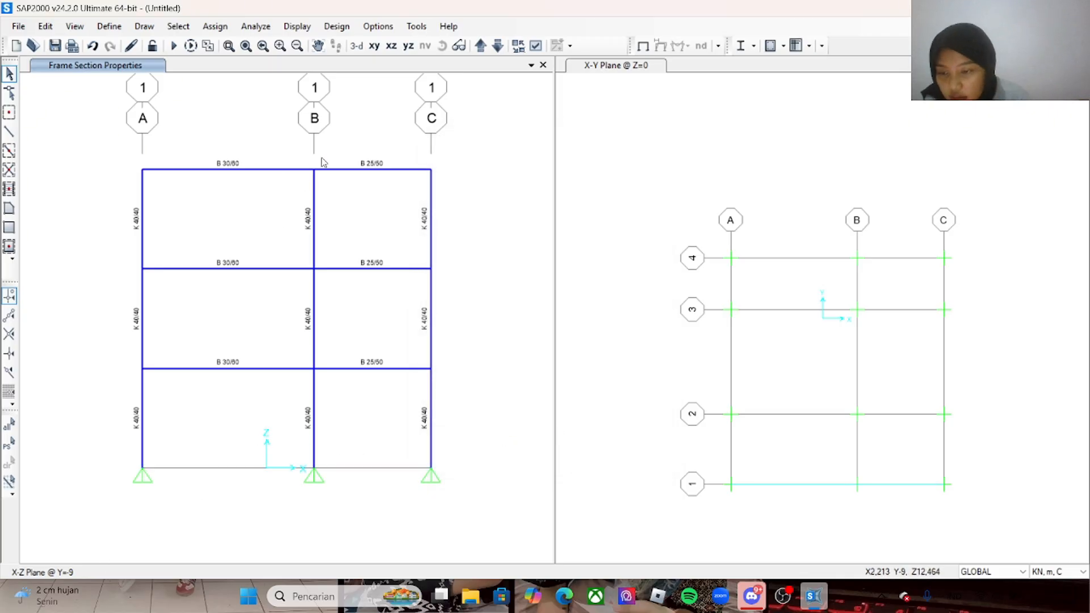
click(481, 47)
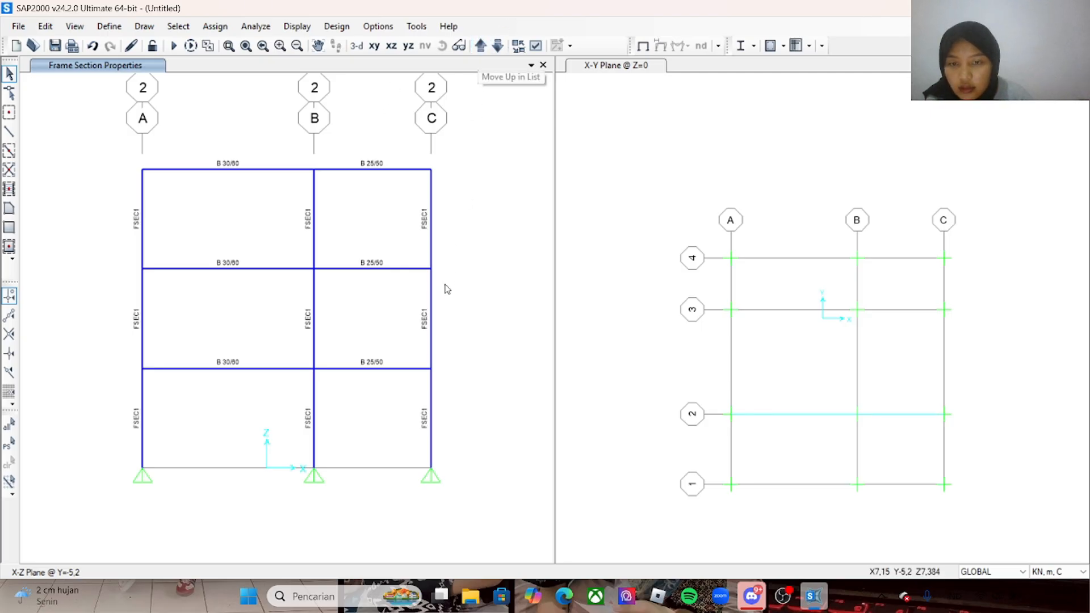
drag(451, 408, 114, 421)
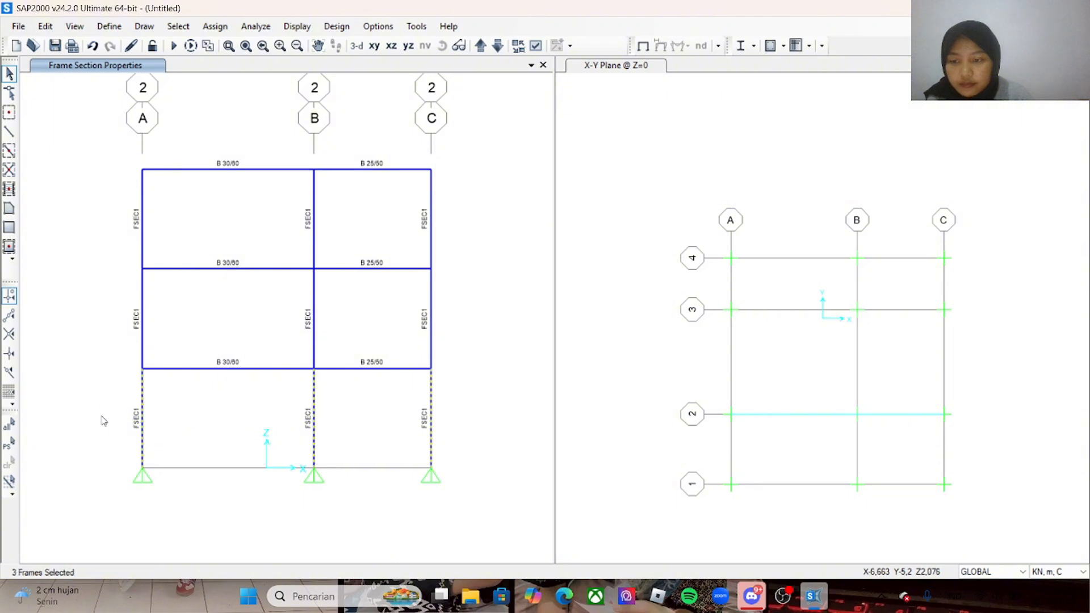
drag(457, 315, 139, 332)
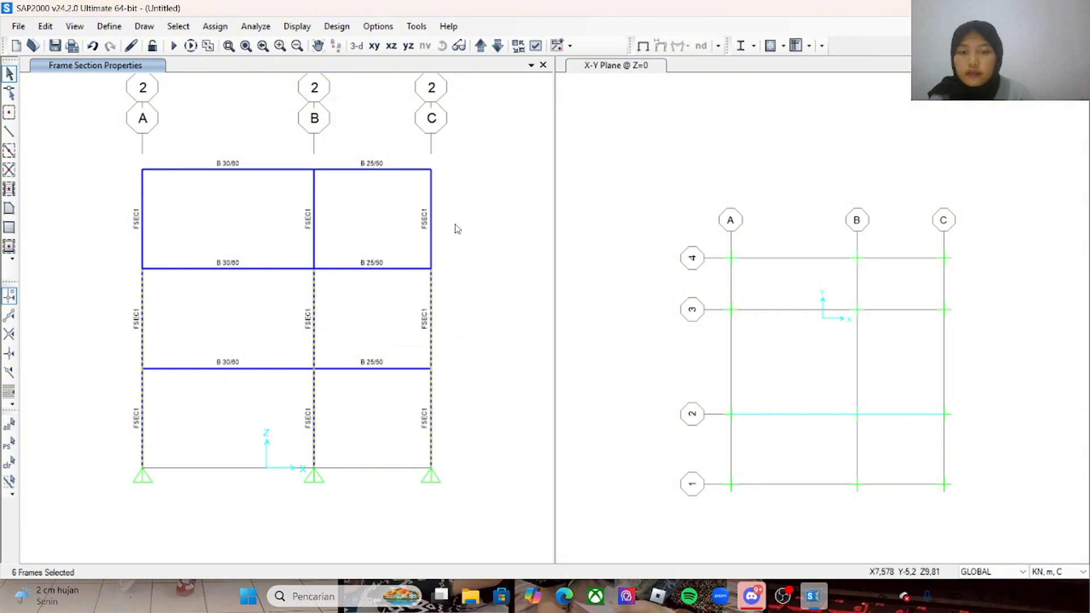
drag(457, 226, 112, 244)
click(214, 29)
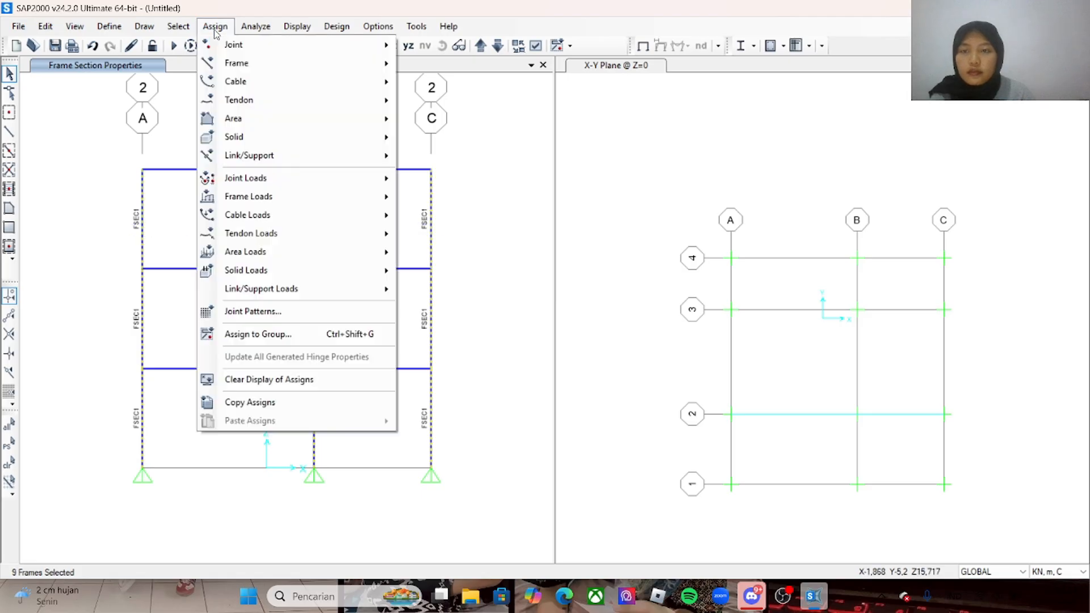
mouse_move(239, 63)
click(432, 70)
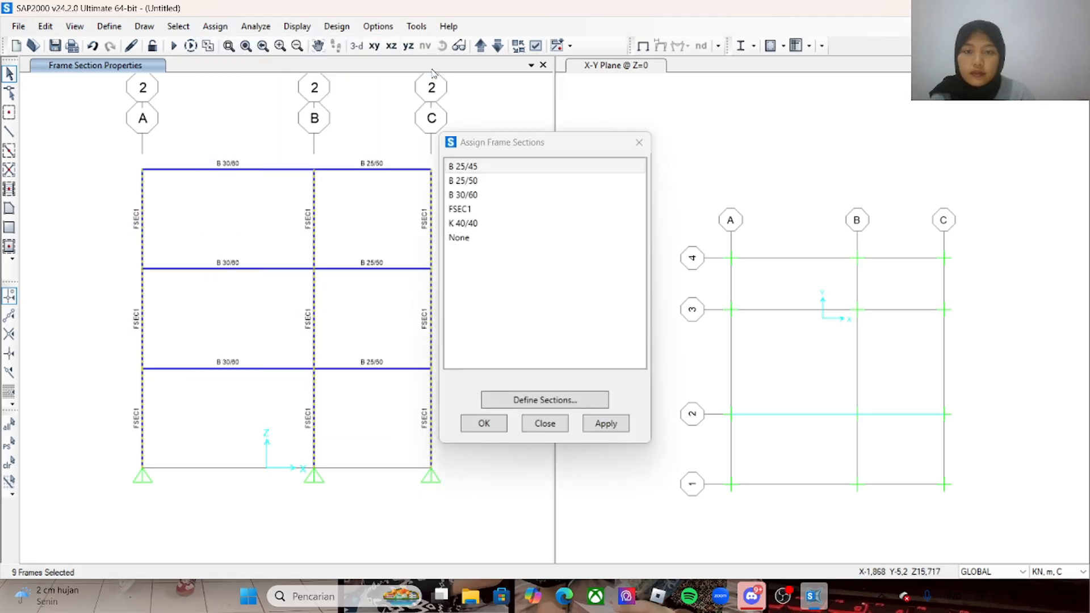
click(479, 236)
click(483, 223)
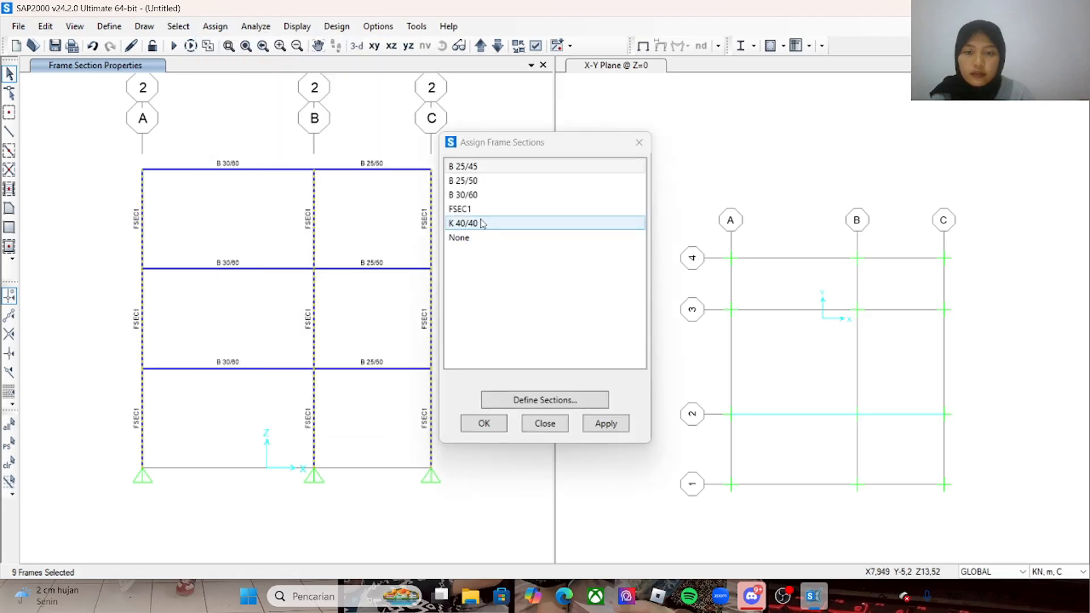
click(603, 423)
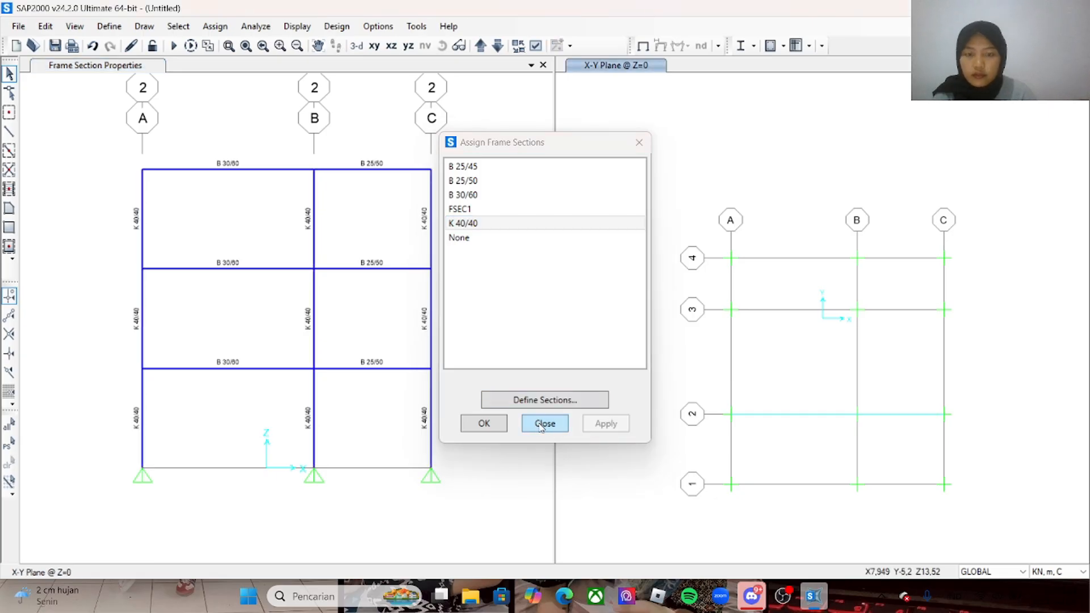
click(544, 424)
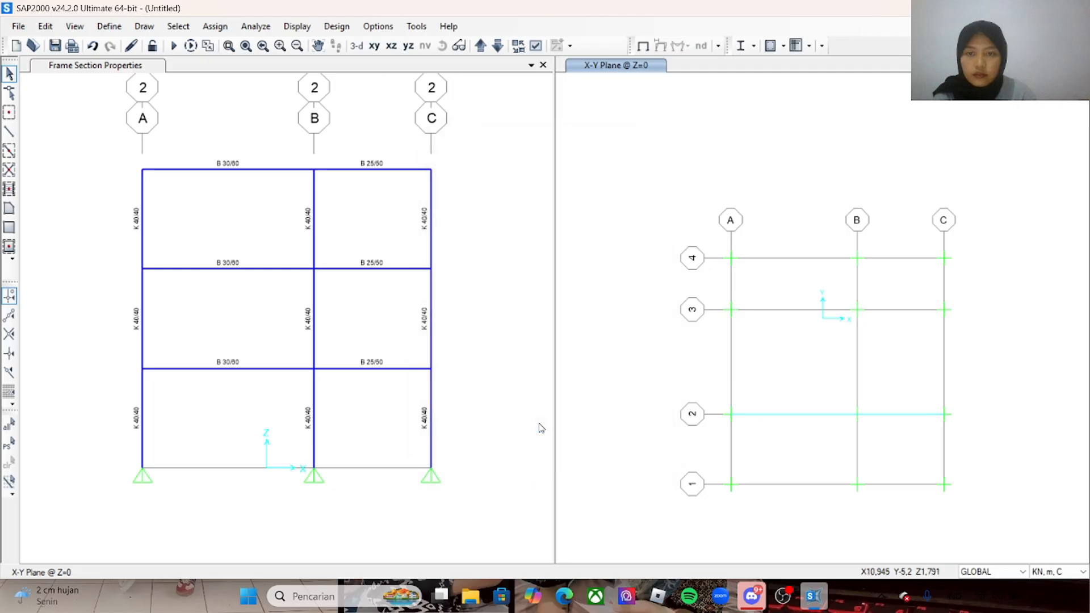
- Assign section K 40/40 to all nine columns at A, B and C in the grid 3 elevation
click(480, 46)
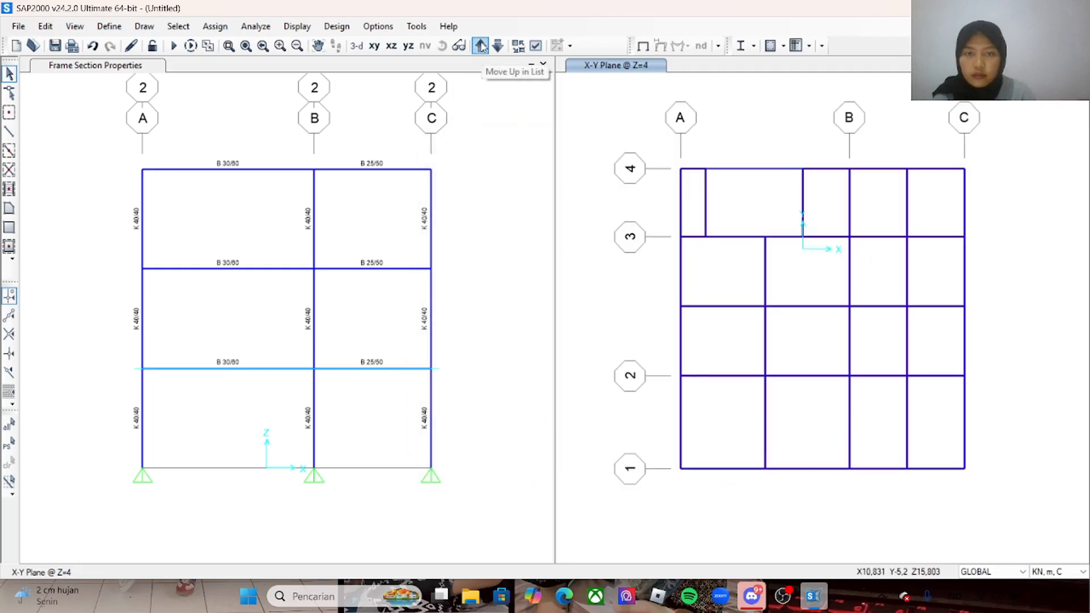
click(491, 138)
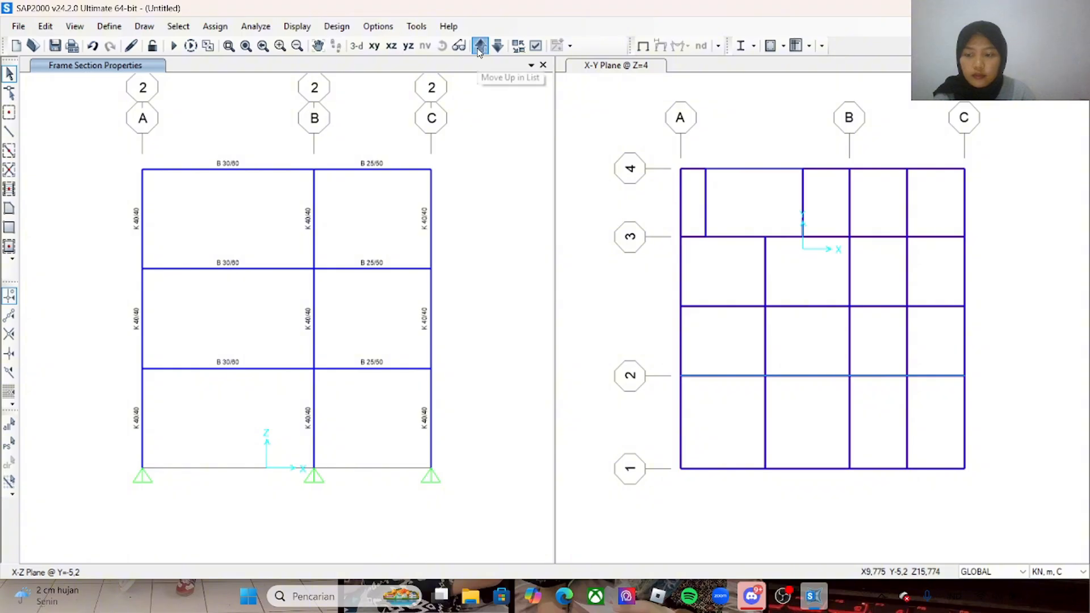
click(481, 47)
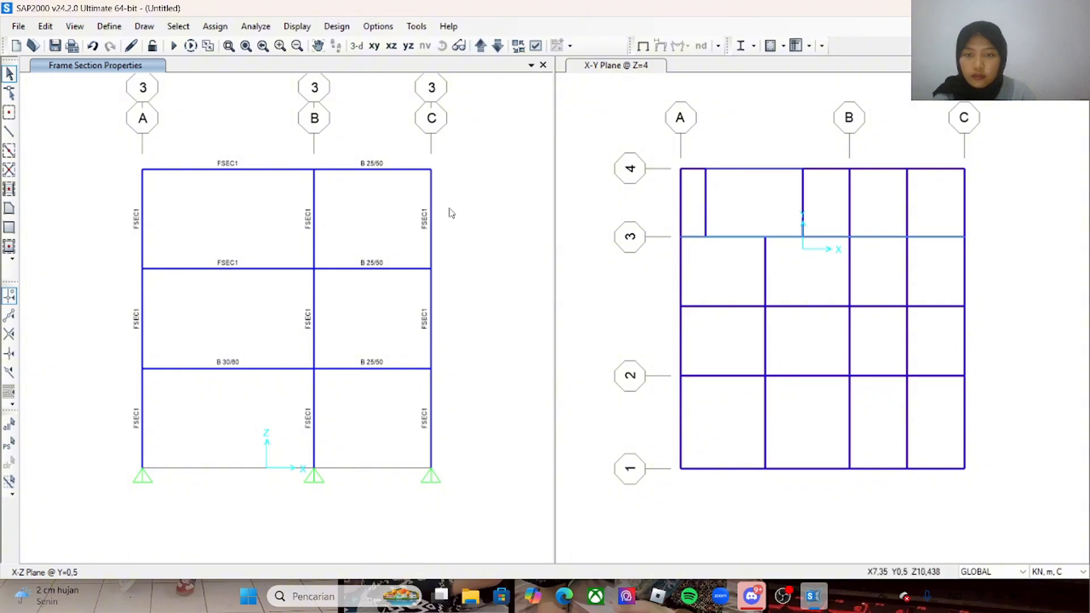
drag(453, 208, 128, 238)
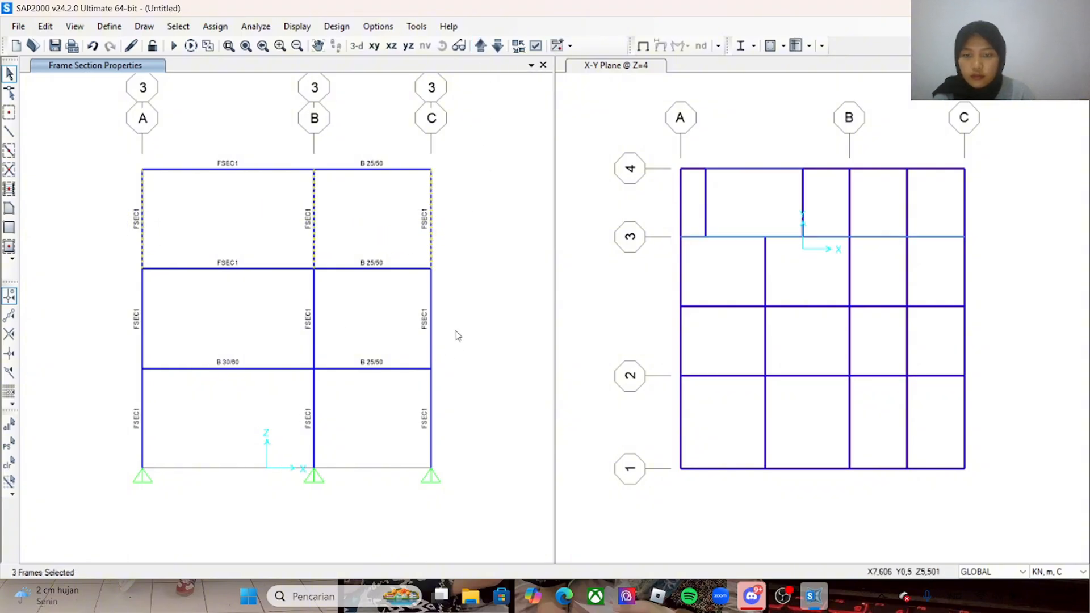
drag(456, 331, 115, 328)
drag(443, 406, 116, 404)
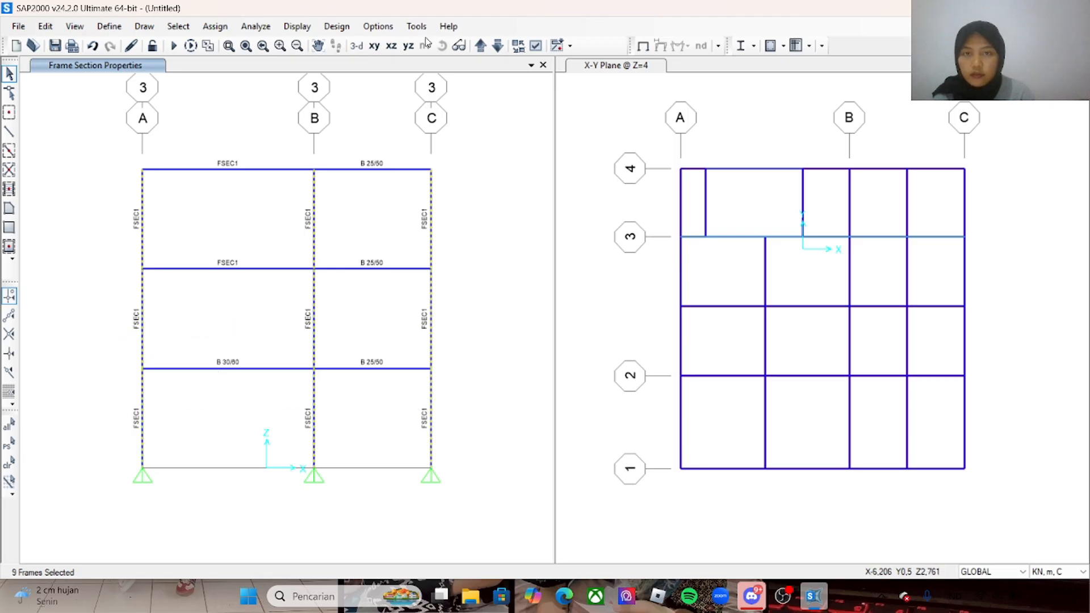
click(214, 26)
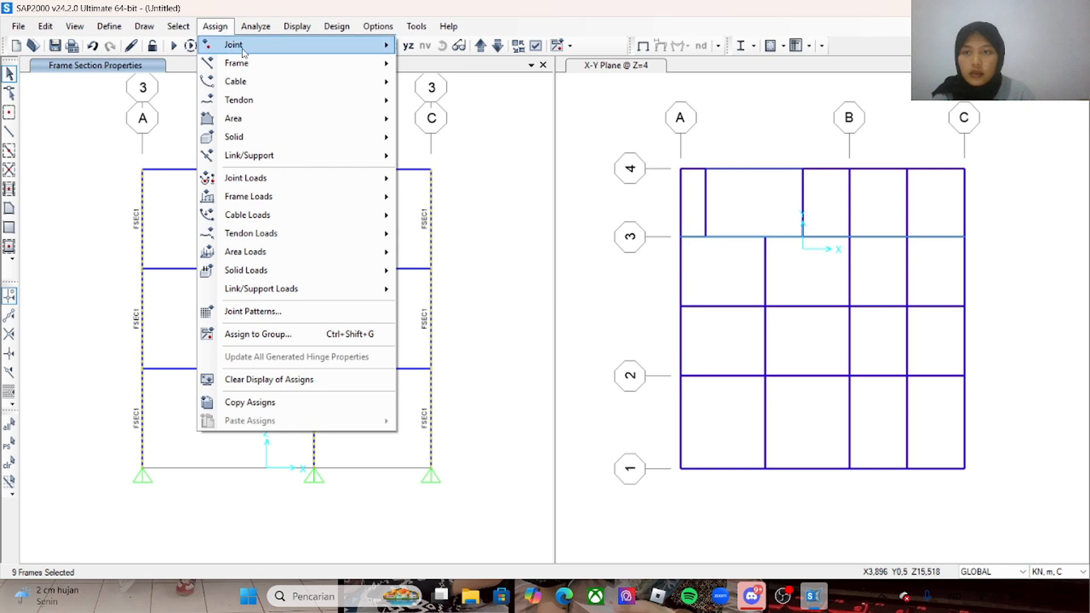
mouse_move(249, 64)
click(452, 65)
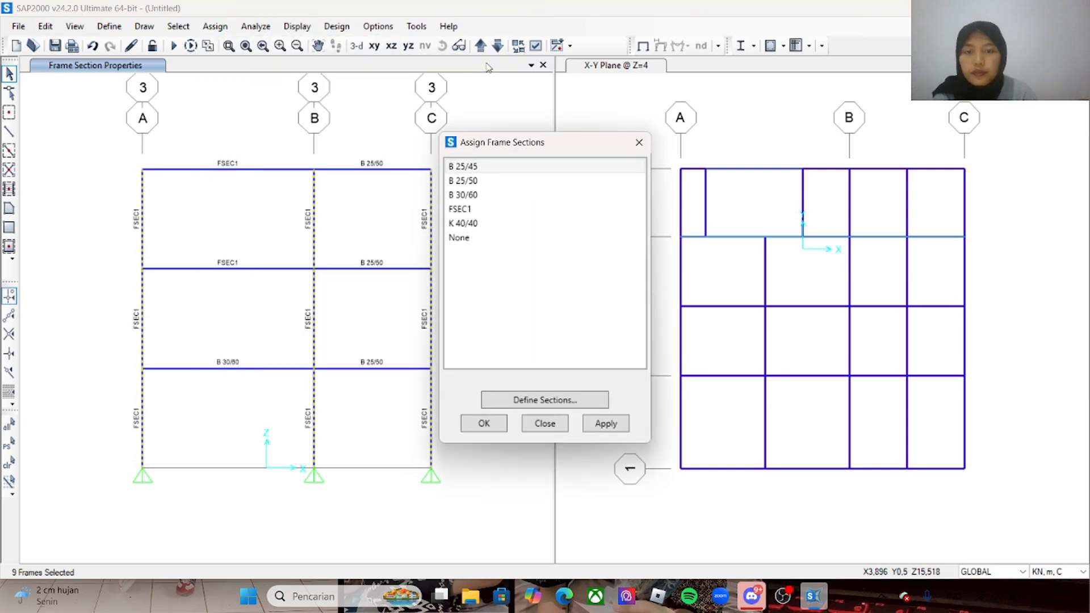
click(512, 223)
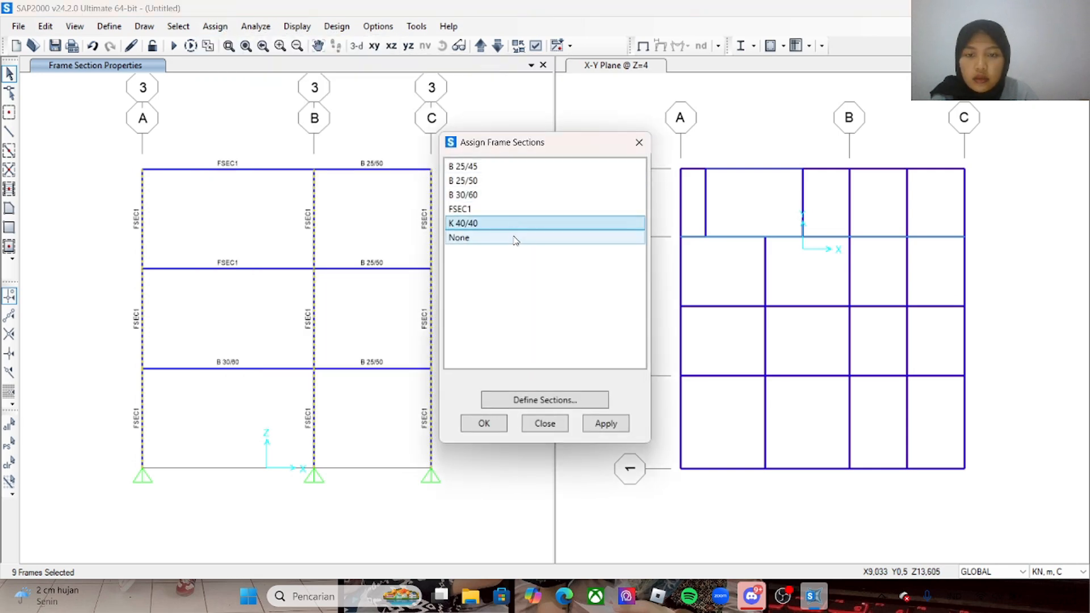
click(594, 425)
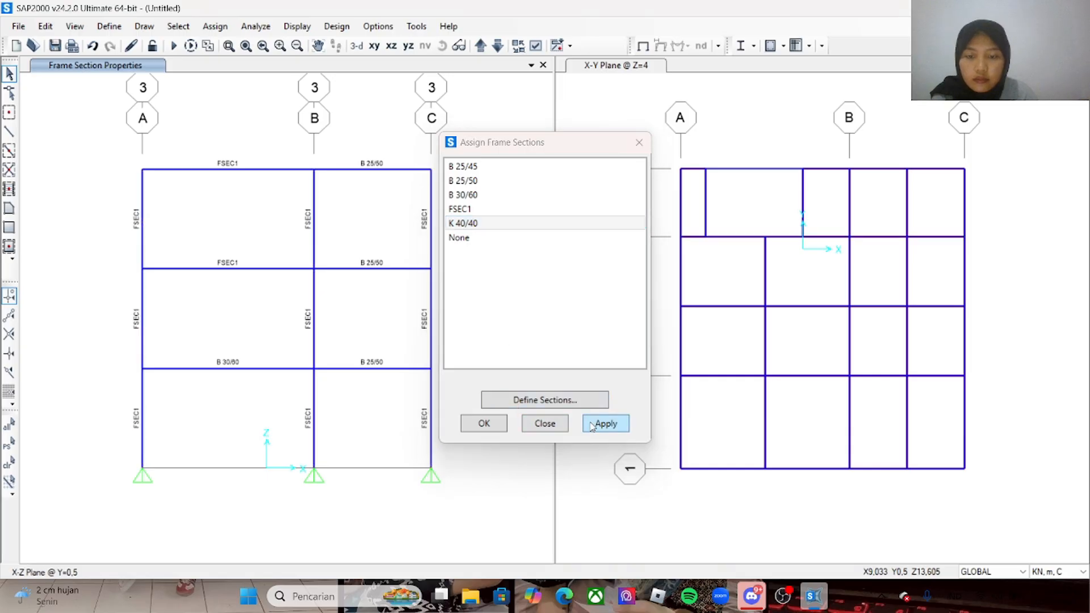
click(484, 425)
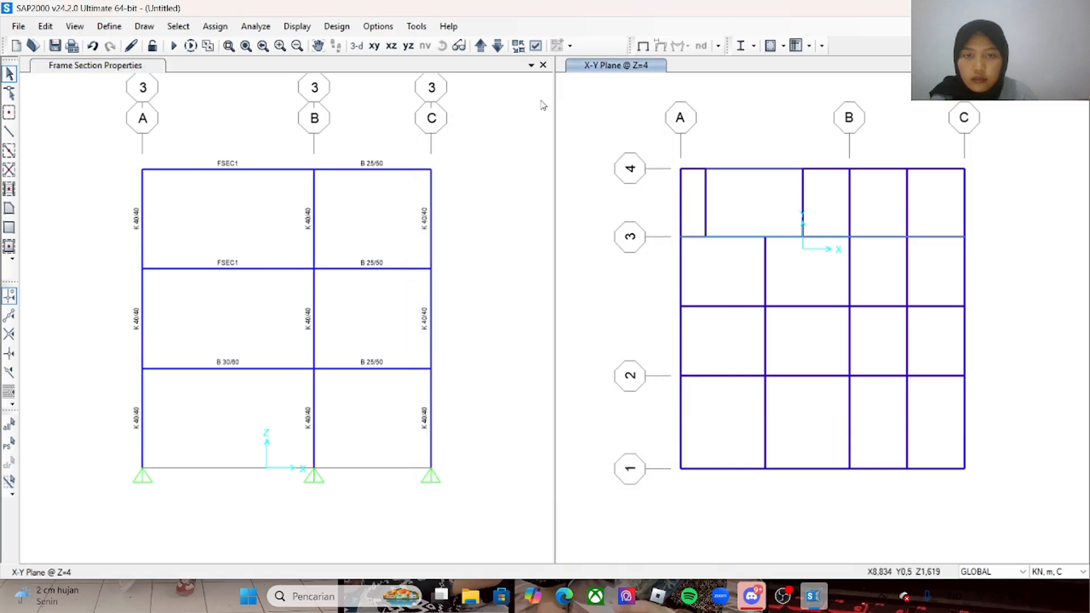
- Assign section K 40/40 to the three storeys of columns at A, B and C in the grid 4 elevation
click(480, 46)
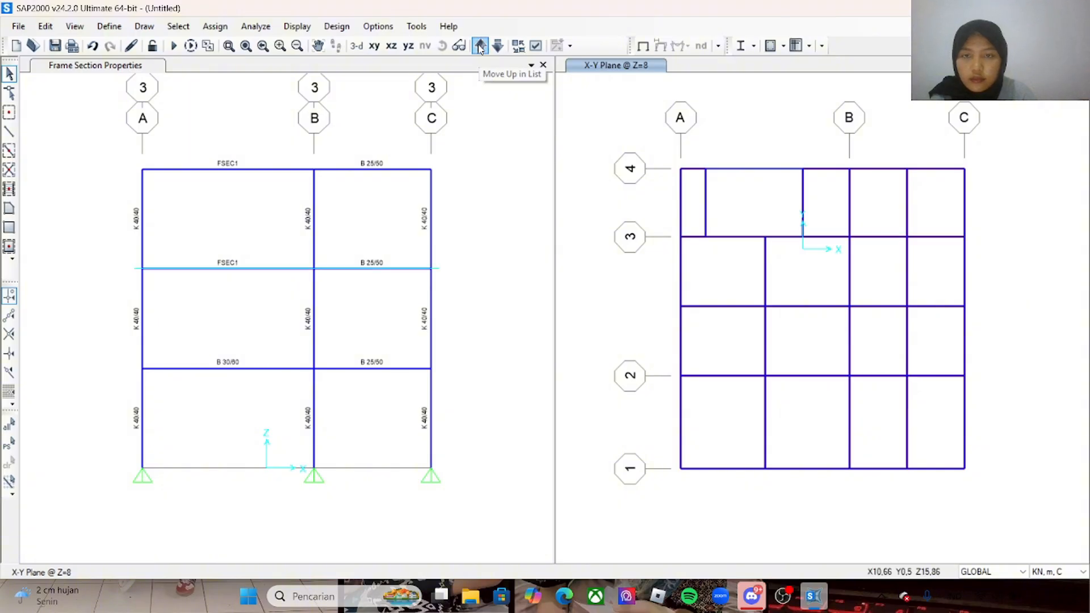
click(481, 46)
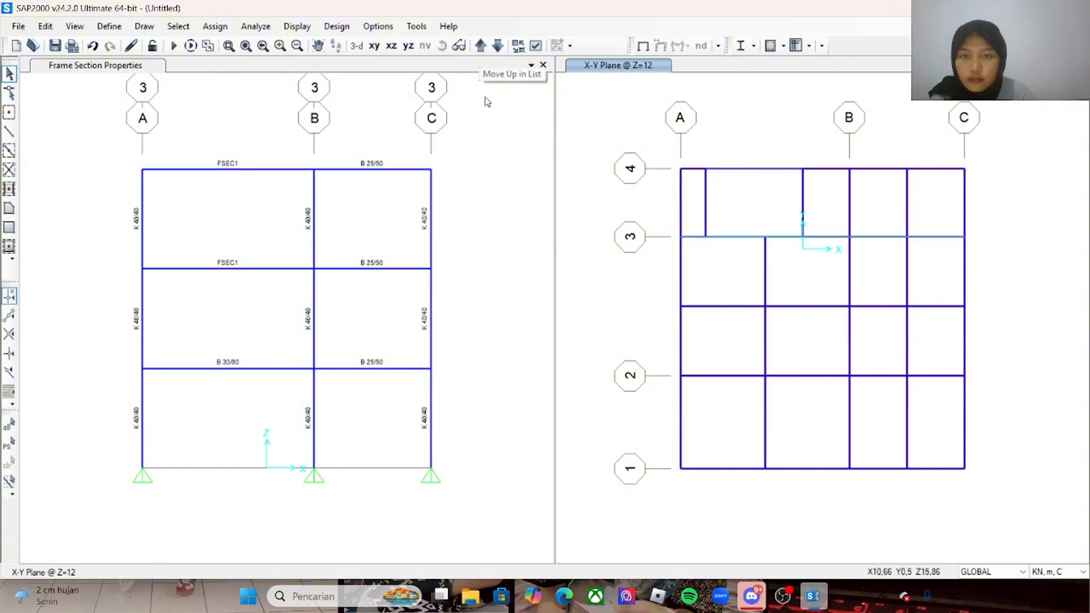
click(501, 168)
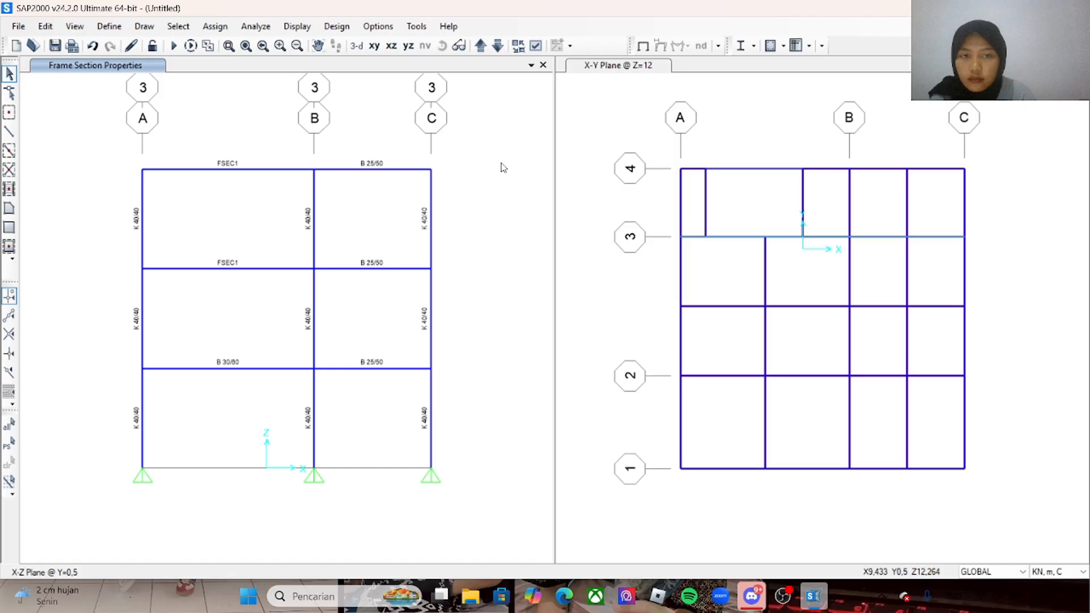
click(480, 48)
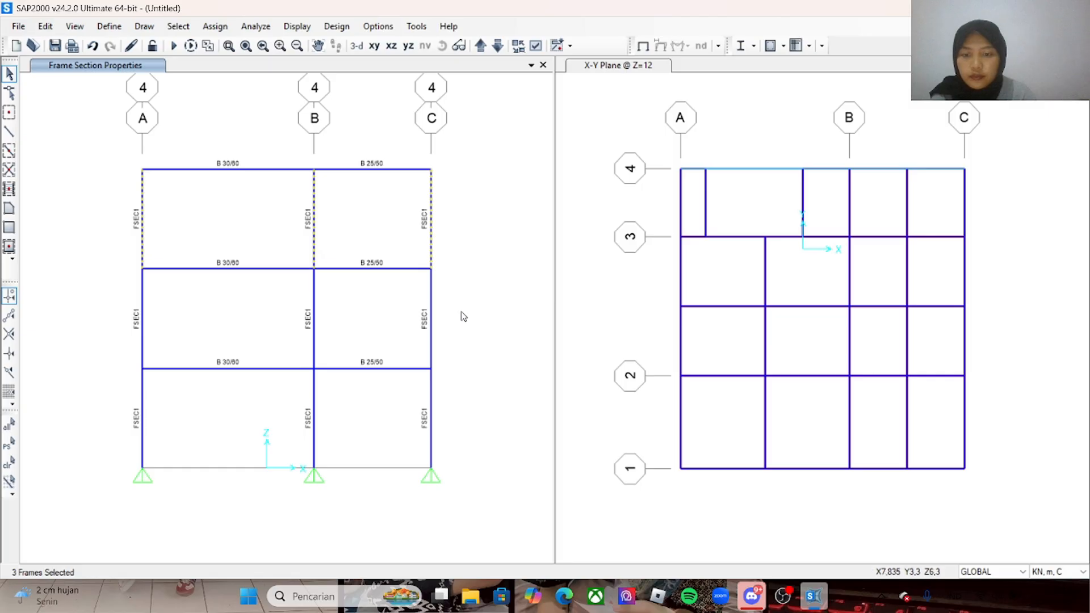
drag(461, 311, 120, 347)
drag(455, 411, 115, 400)
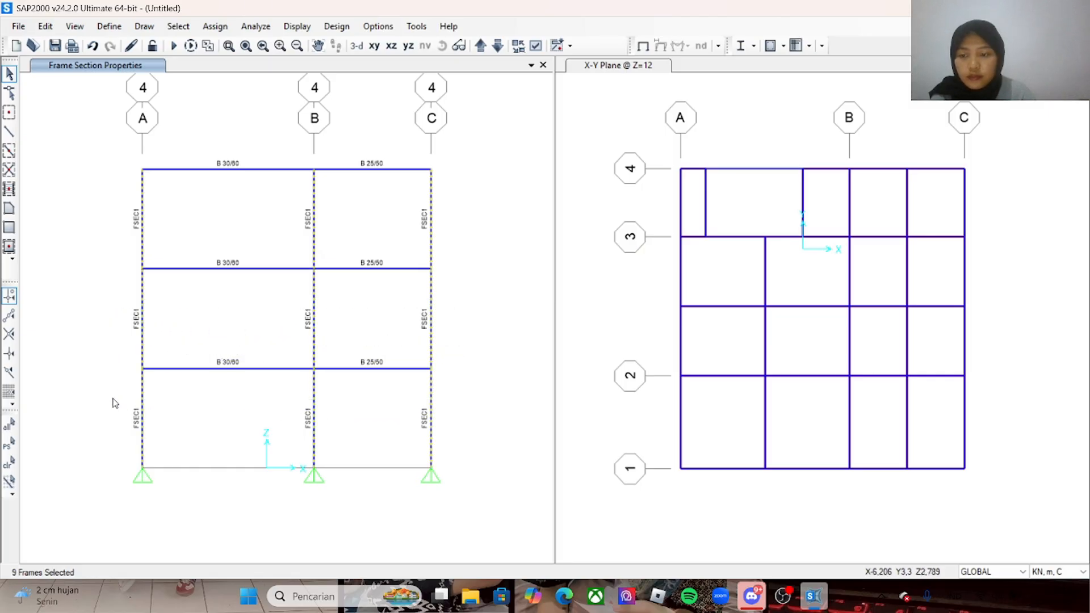
click(215, 26)
mouse_move(237, 63)
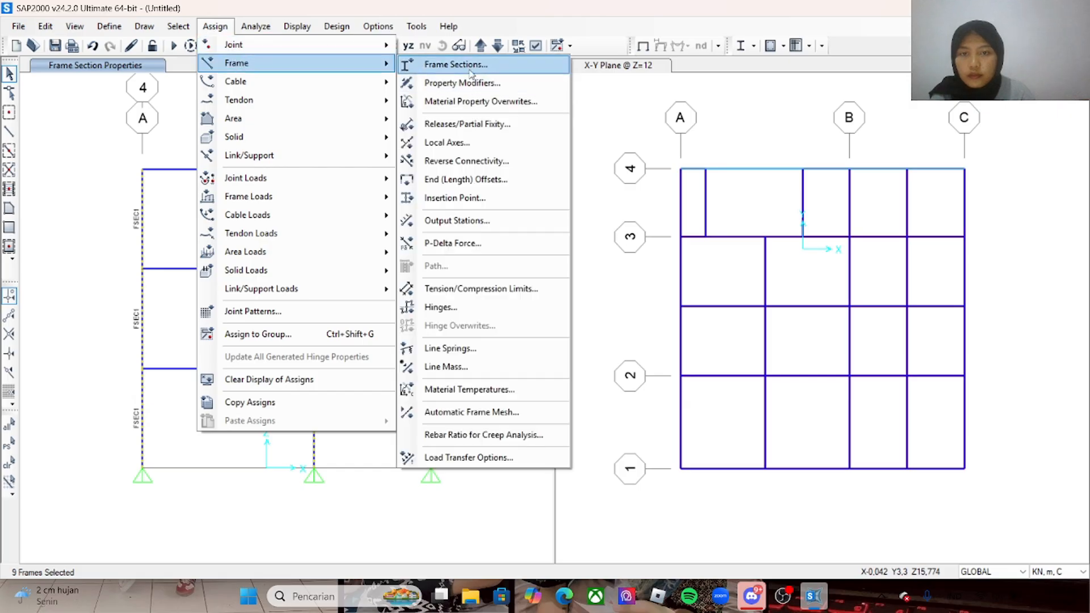
click(449, 64)
click(480, 224)
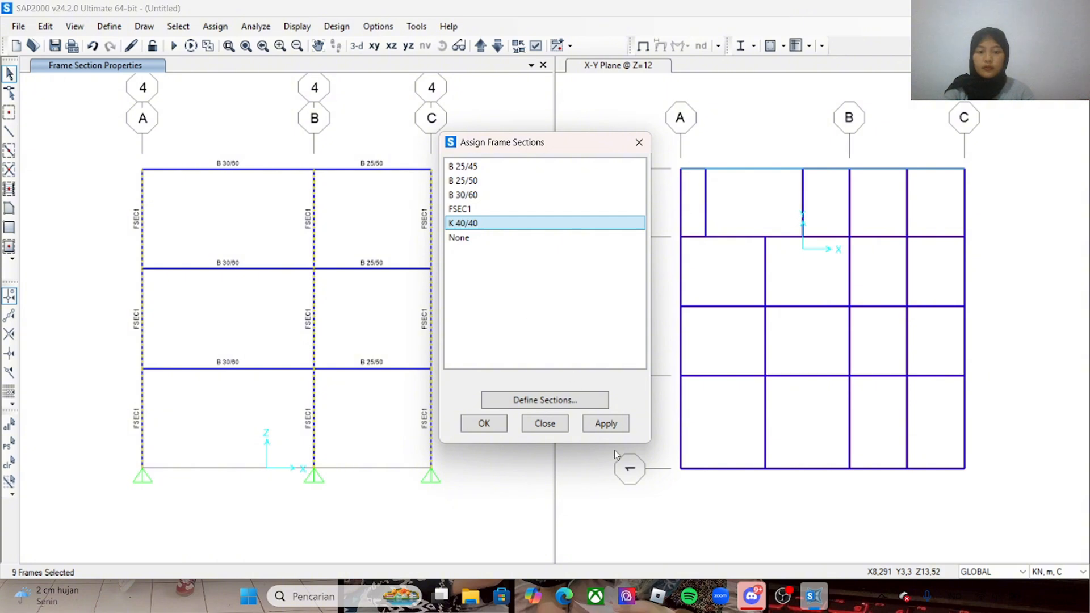
click(614, 429)
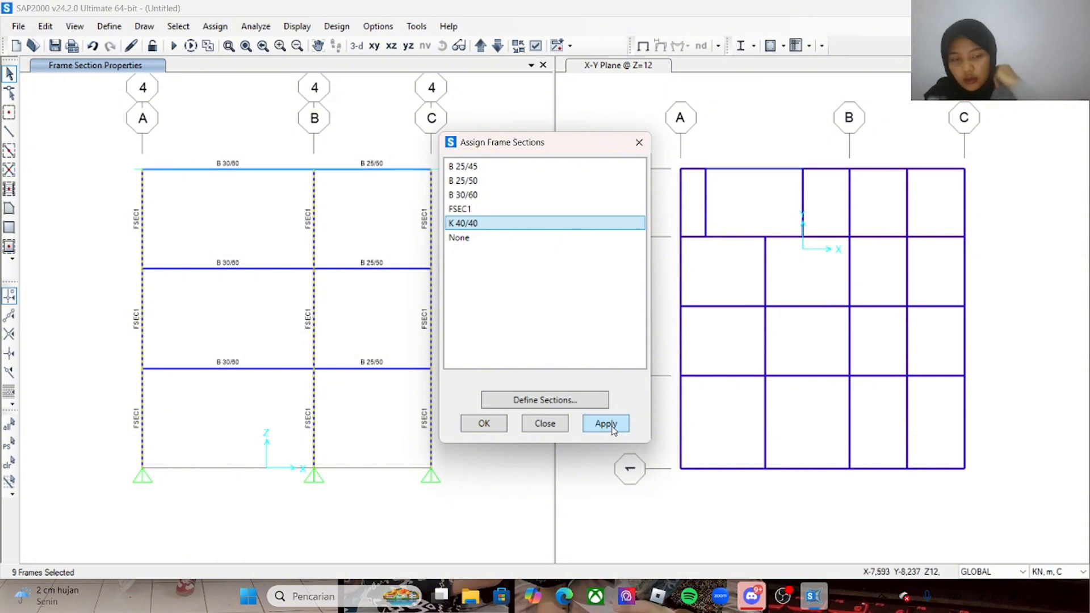
click(605, 424)
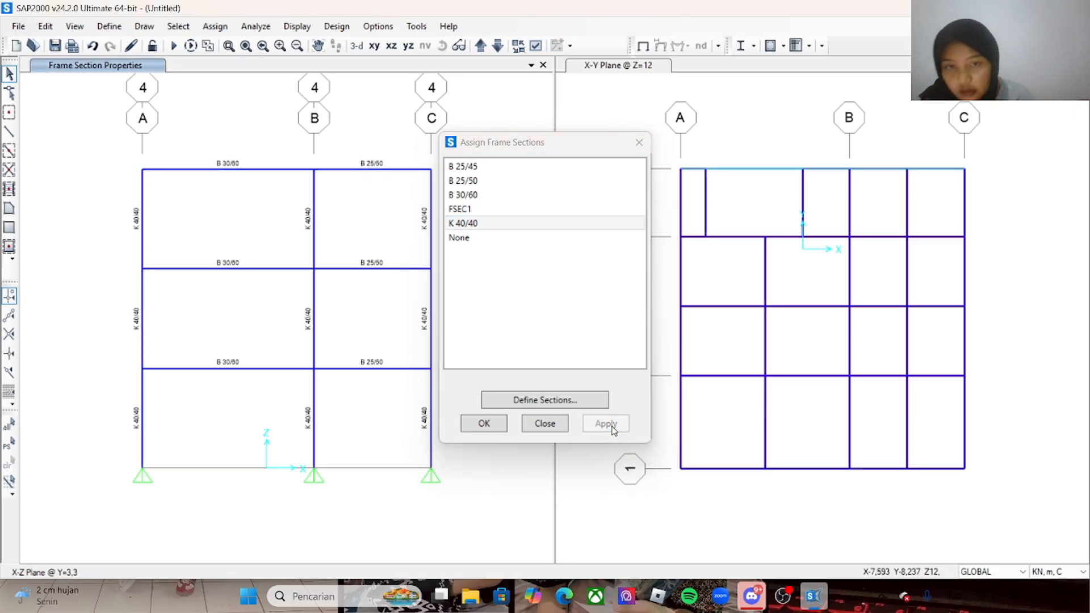
click(543, 426)
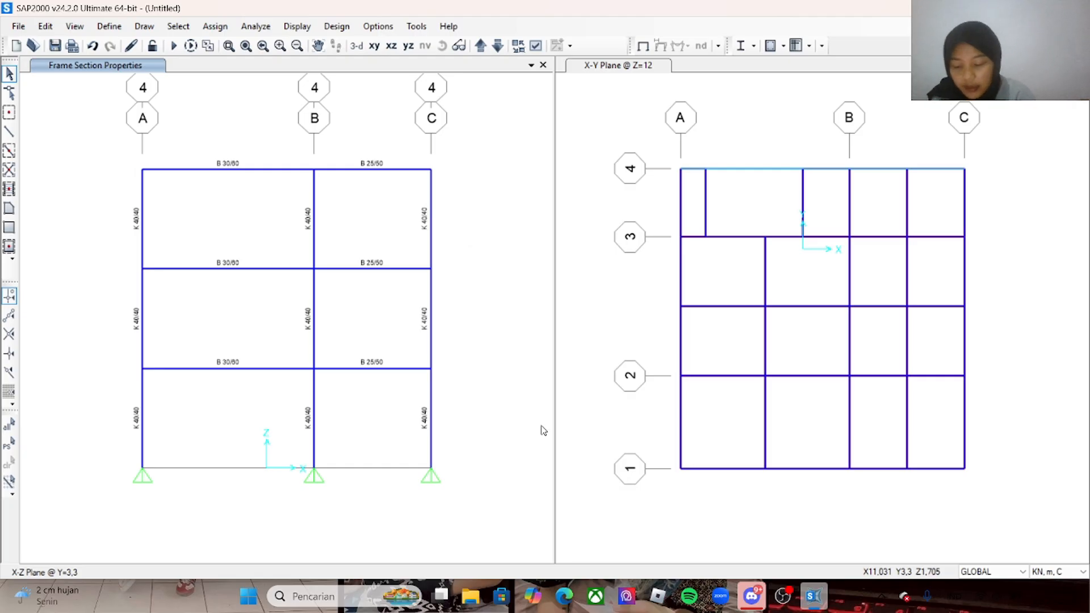
- Assign fixed restraints, with all translations and rotations restrained, to the twelve base joints in the Z=0 plan
click(375, 45)
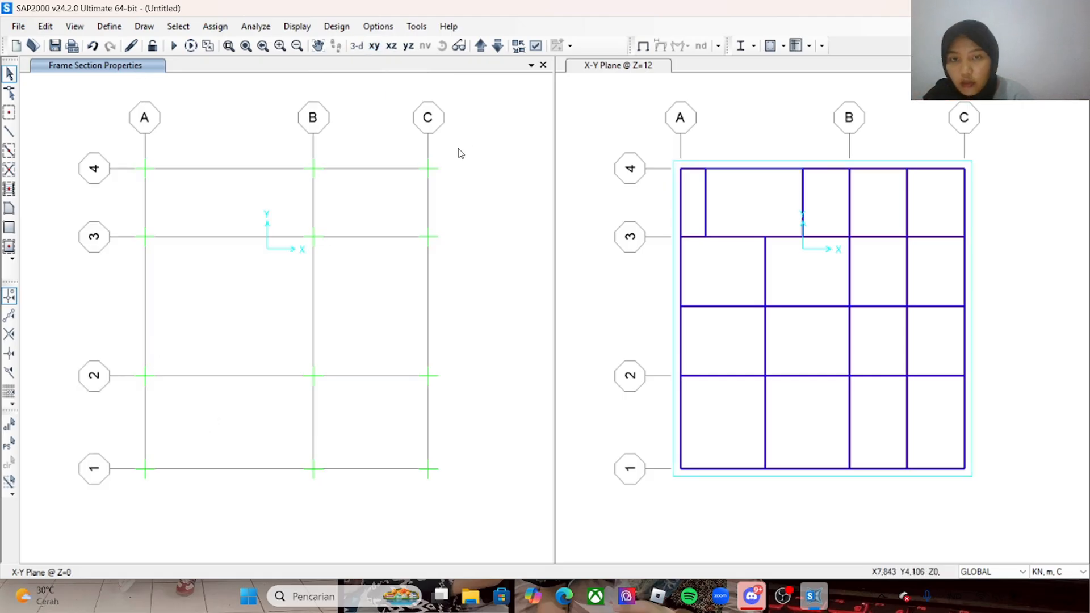
drag(460, 153, 138, 492)
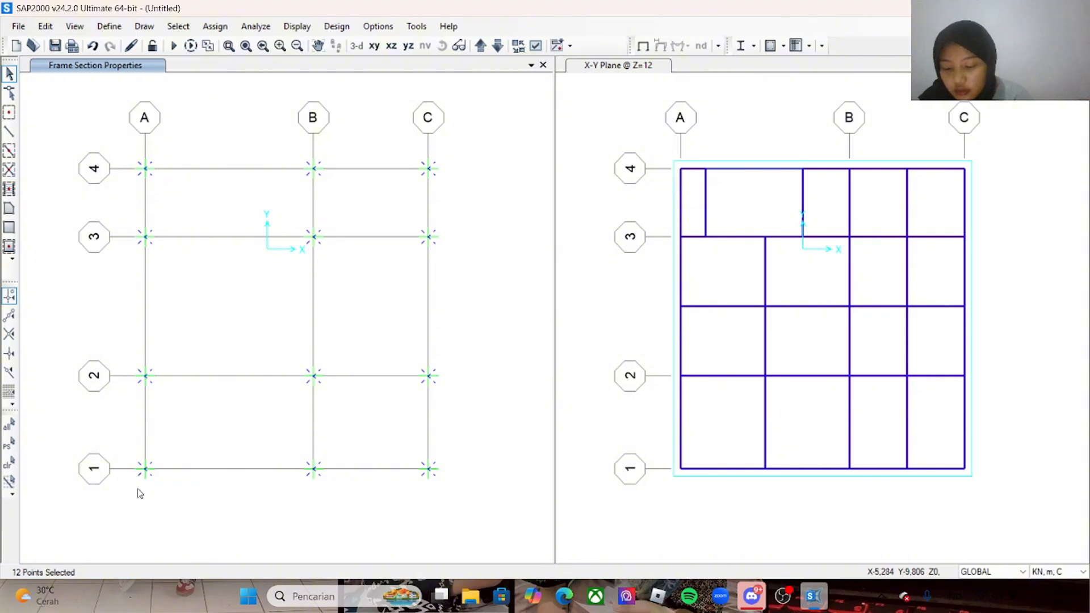
click(226, 30)
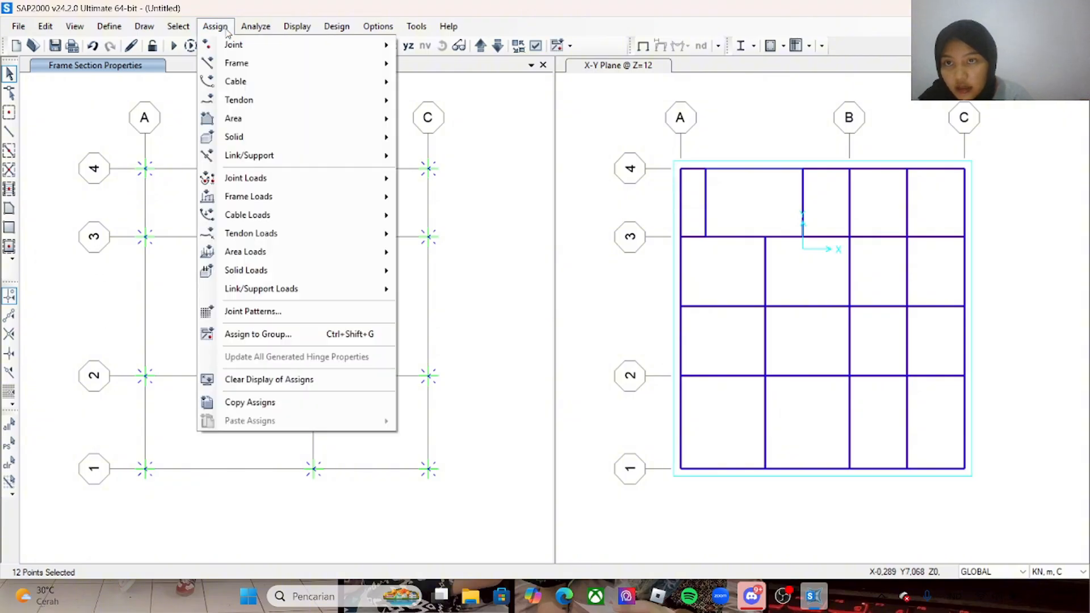
mouse_move(233, 45)
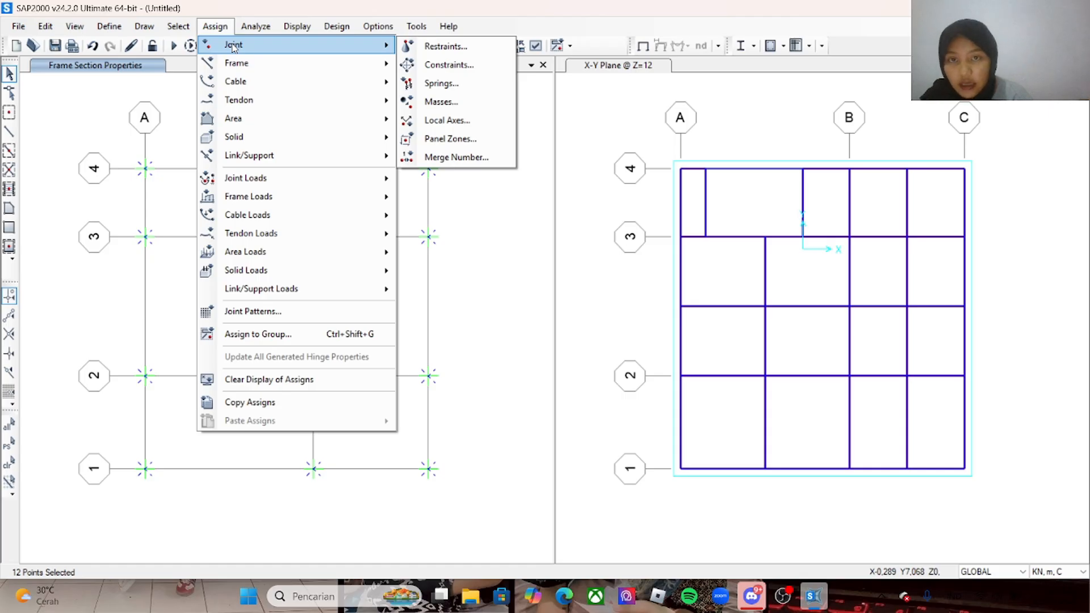
click(430, 46)
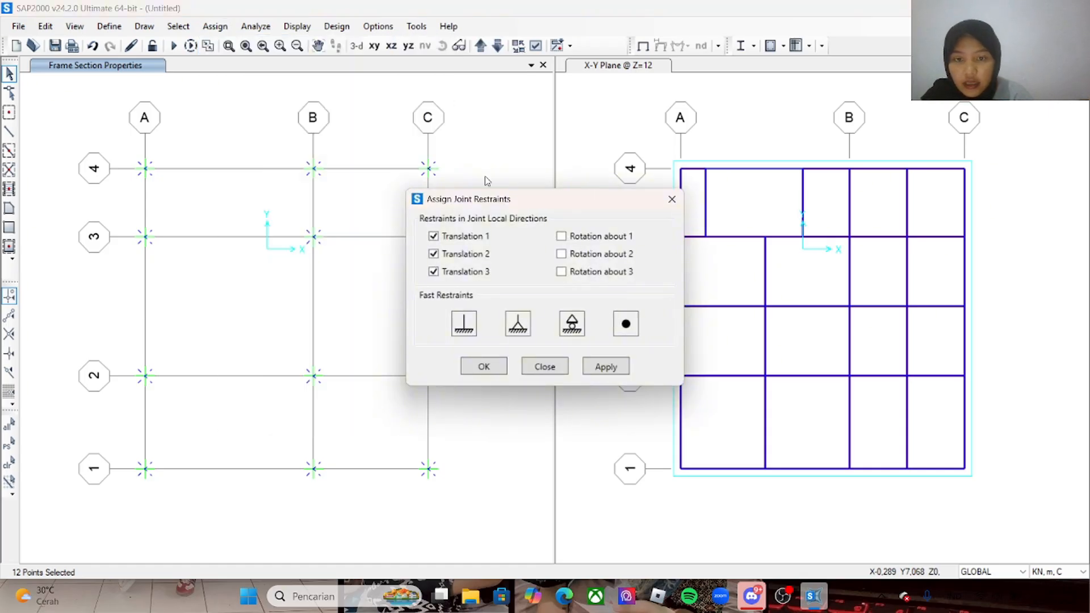
click(464, 323)
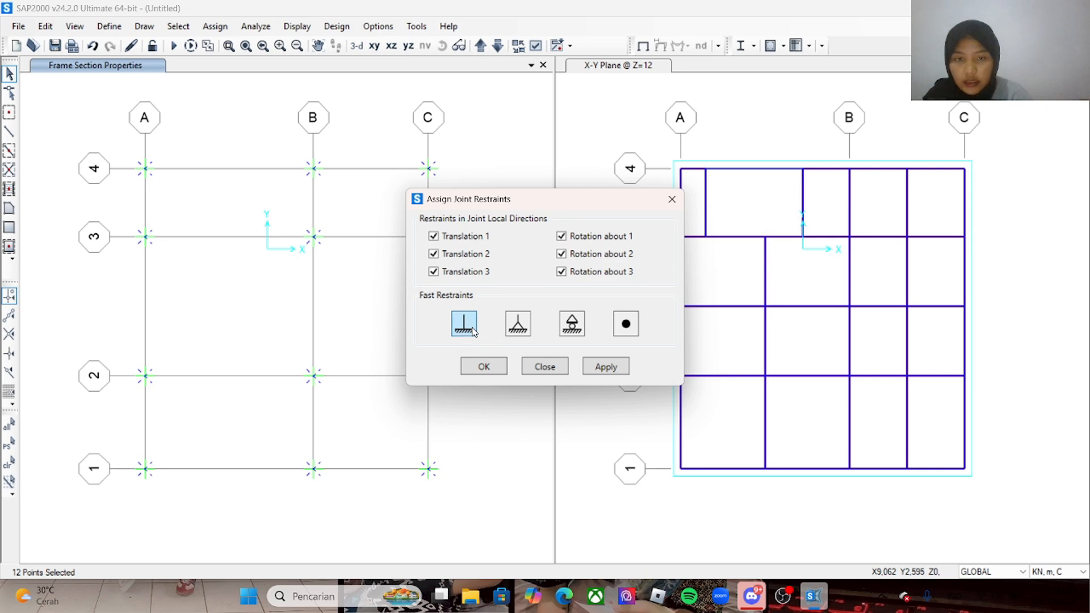
click(605, 368)
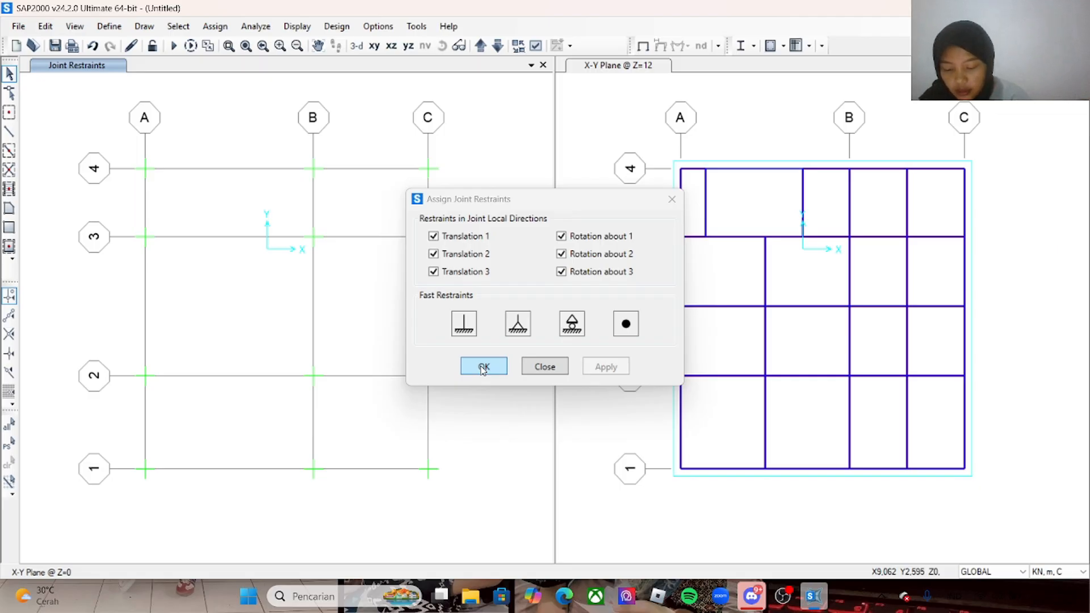
click(484, 368)
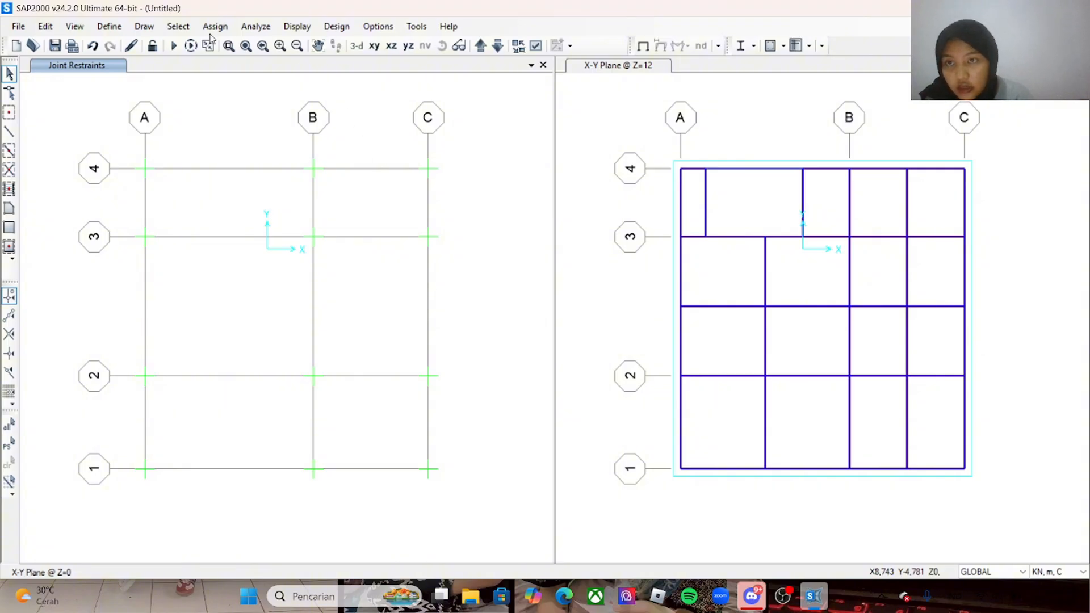
- Define three diaphragm joint constraints with the default names, GLOBAL coordinate system and Z constraint axis
click(127, 28)
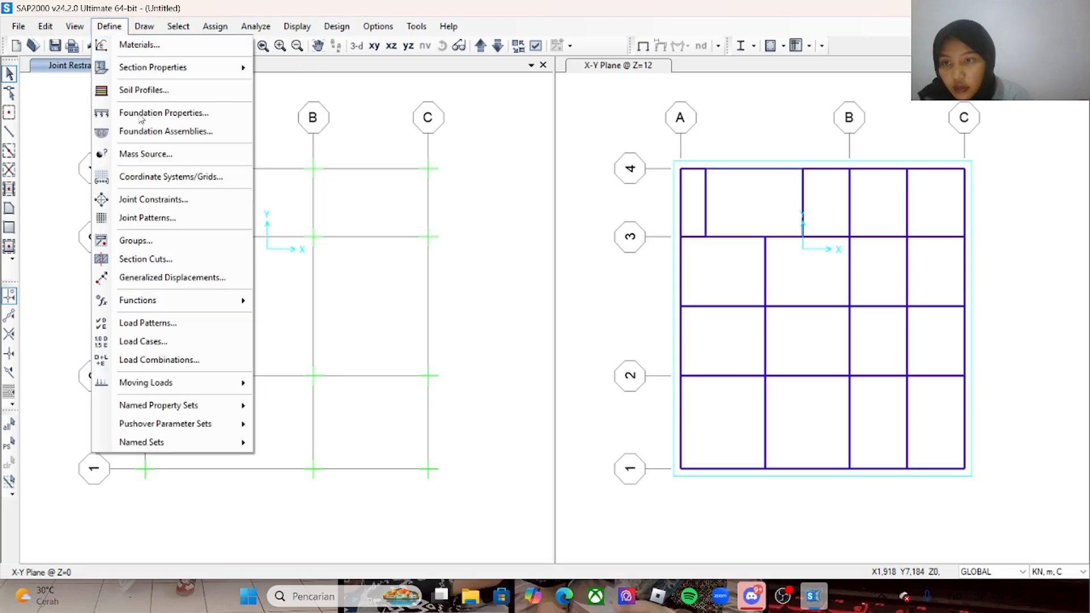
click(162, 200)
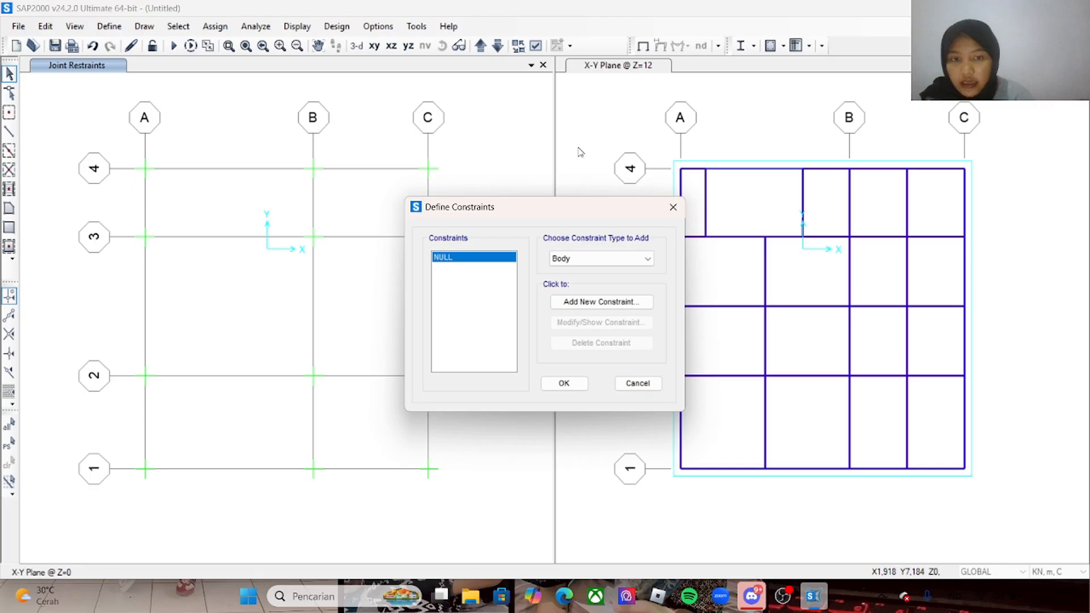
click(621, 258)
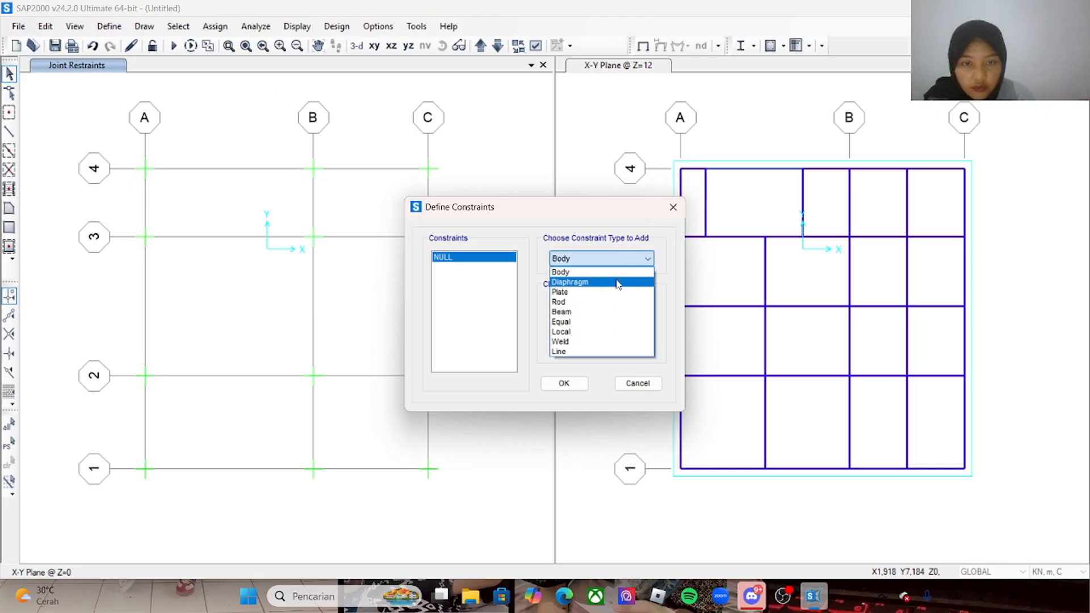
click(618, 282)
click(611, 303)
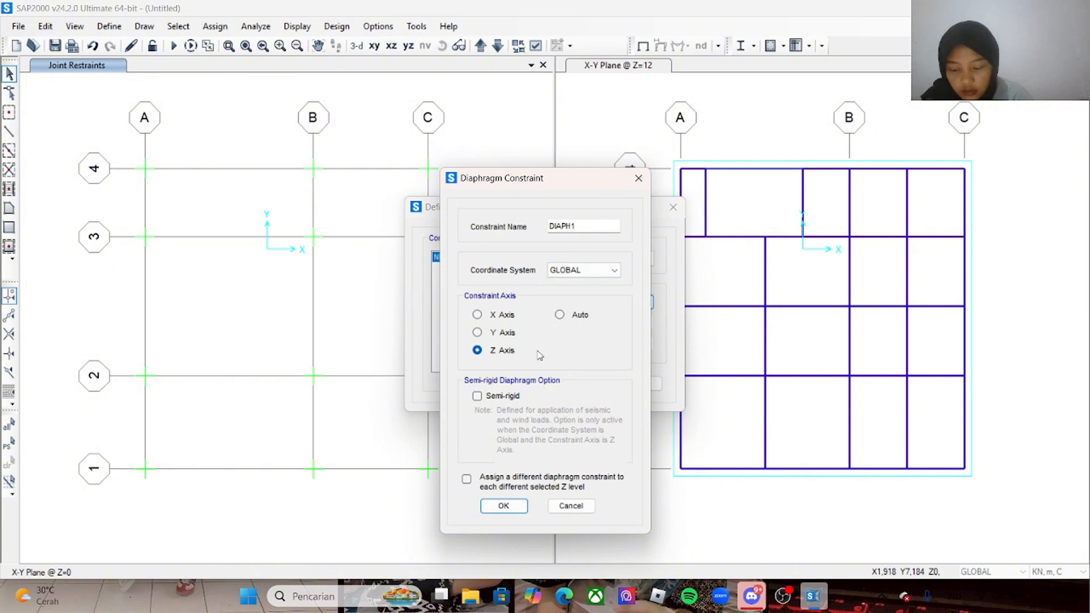
click(504, 507)
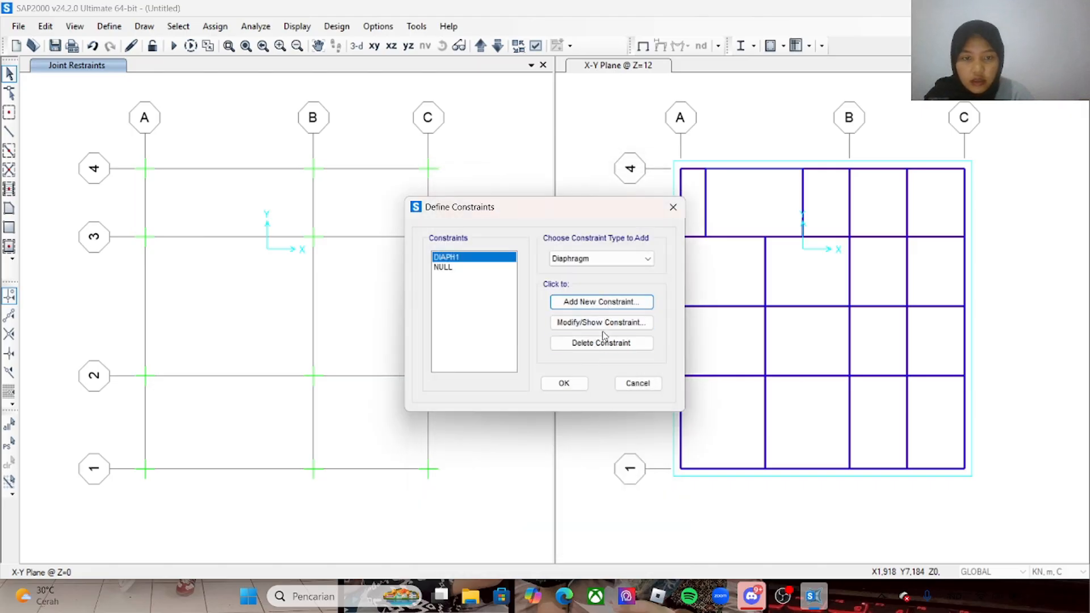
click(605, 303)
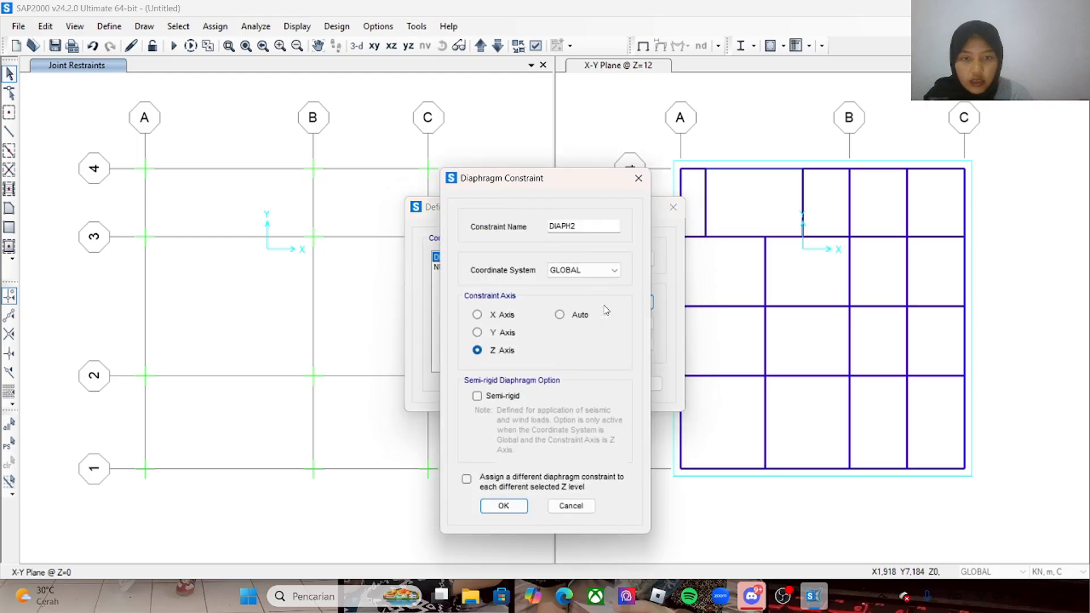
click(504, 506)
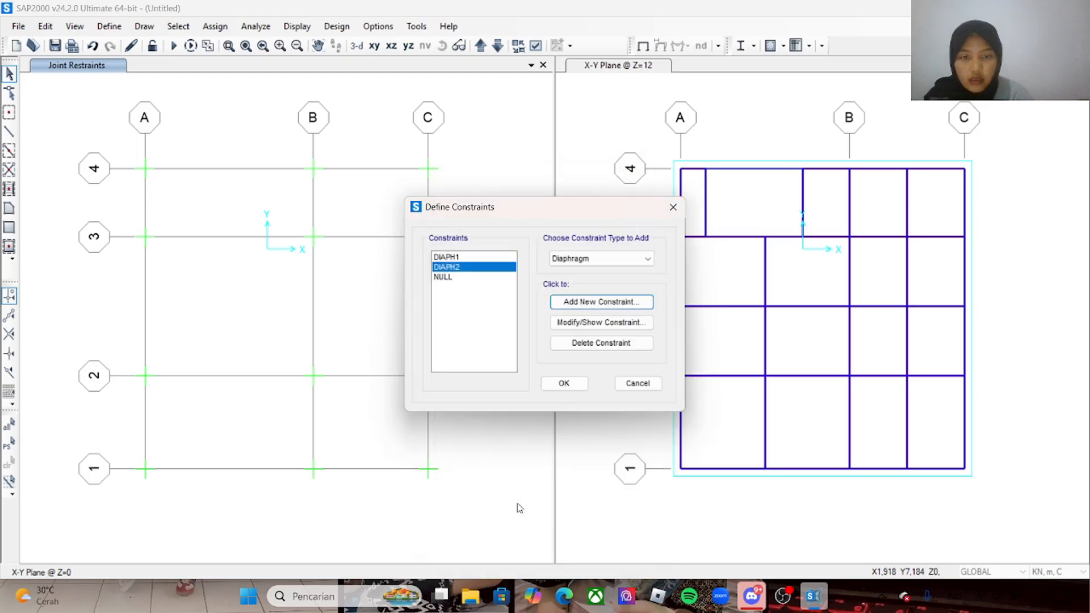
click(624, 301)
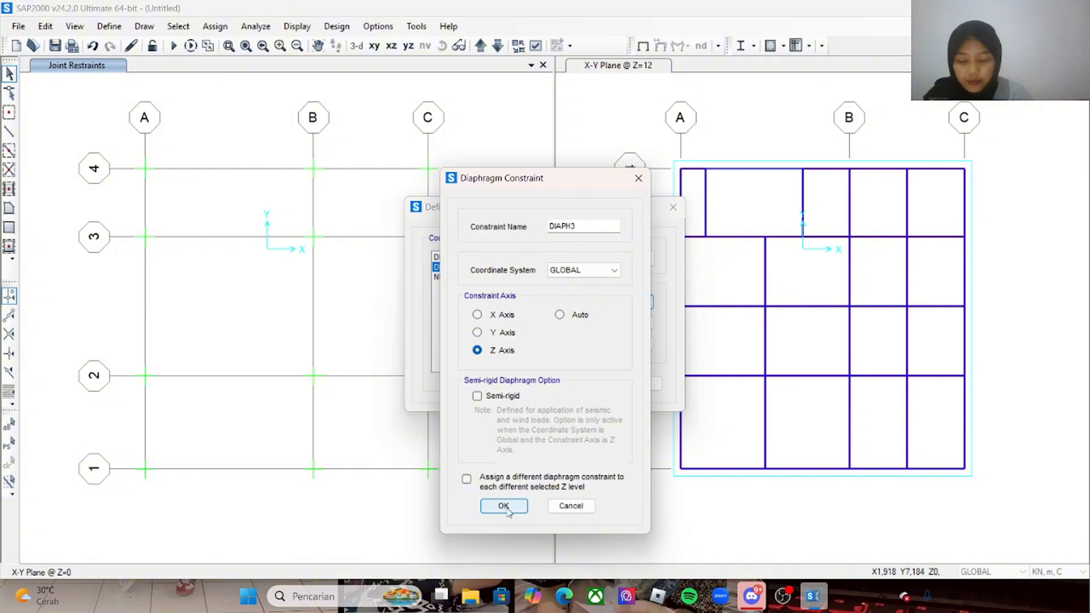
click(503, 506)
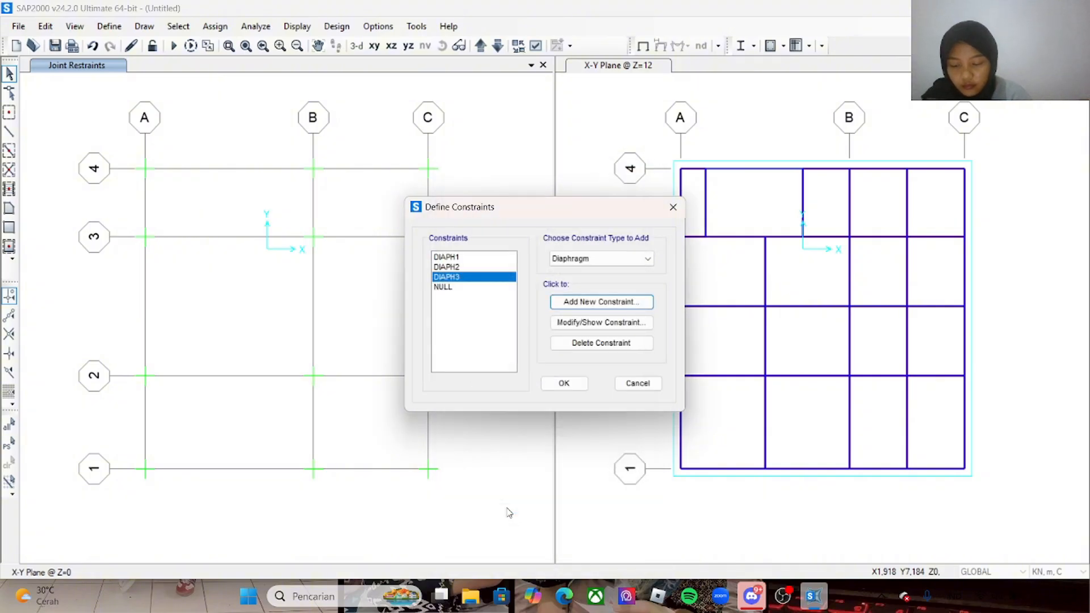
click(564, 384)
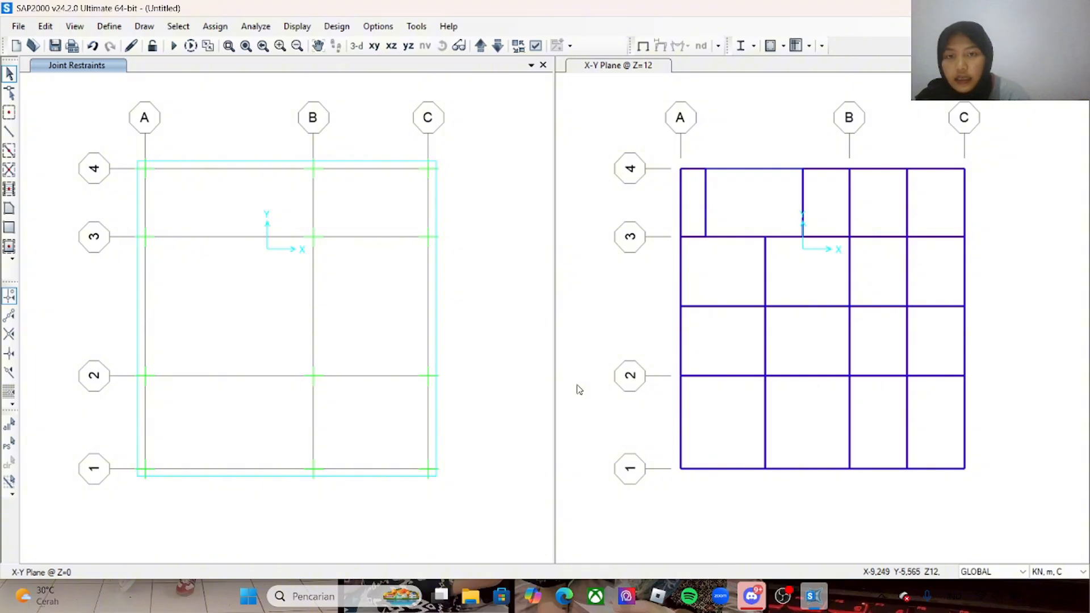
- Assign the DIAPH1 joint constraint to all joints of the floor plan at Z=4
click(480, 46)
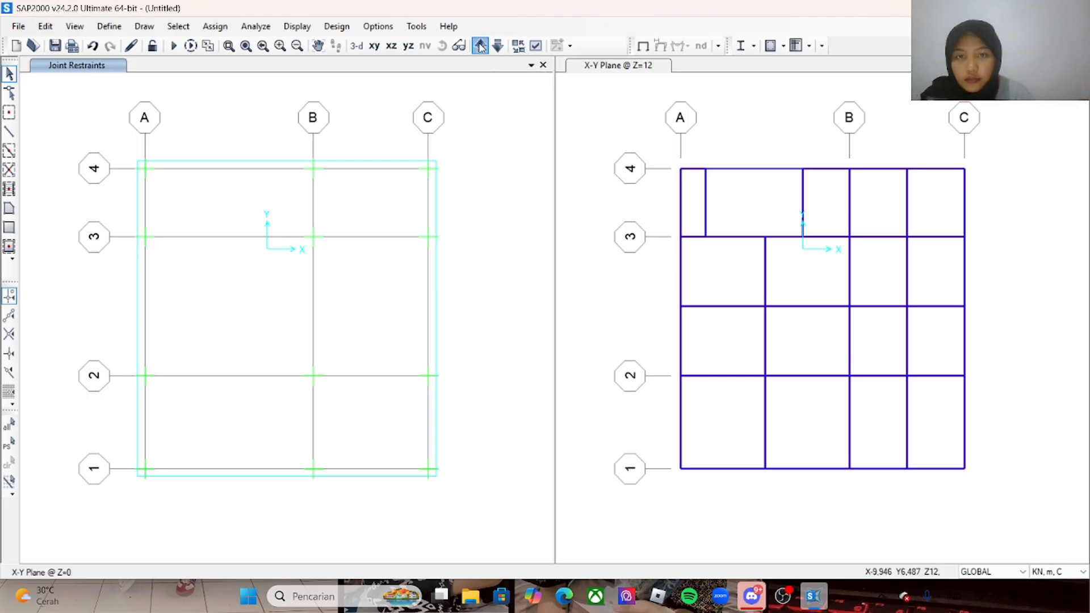
drag(457, 153, 137, 497)
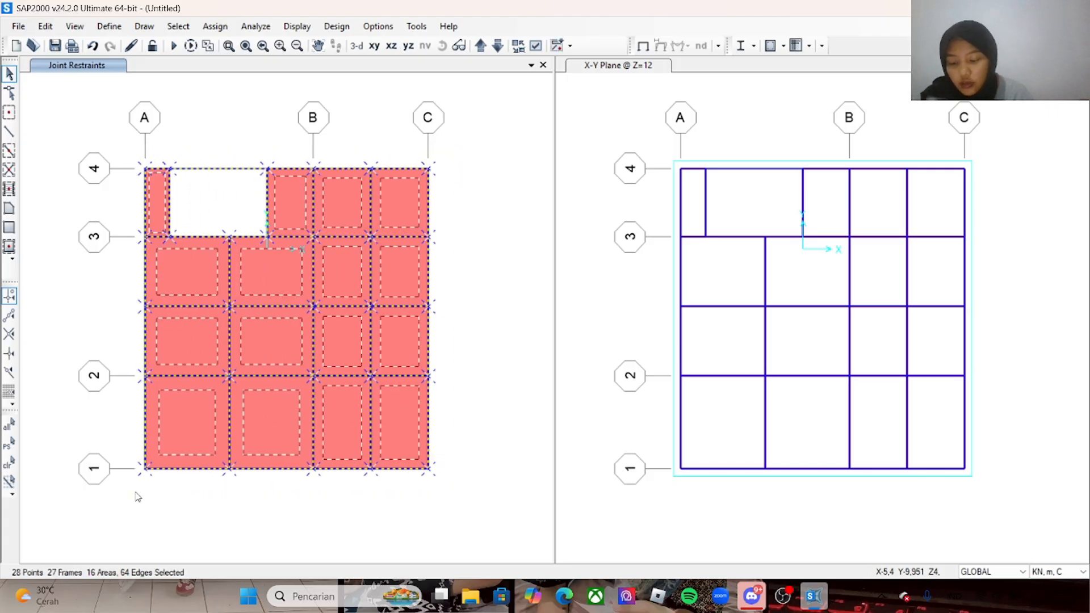
click(219, 28)
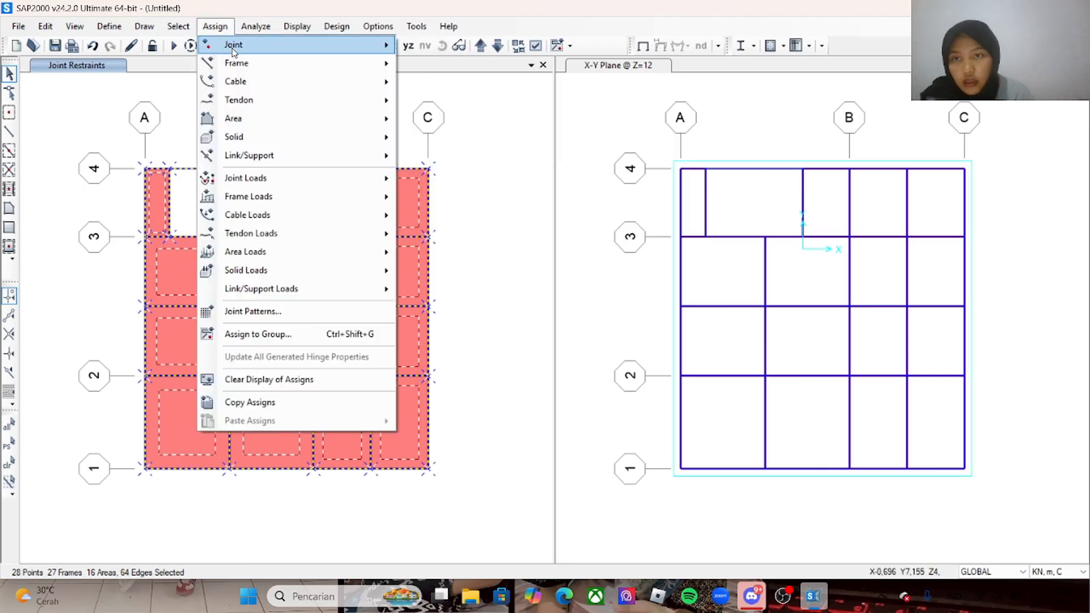
mouse_move(233, 51)
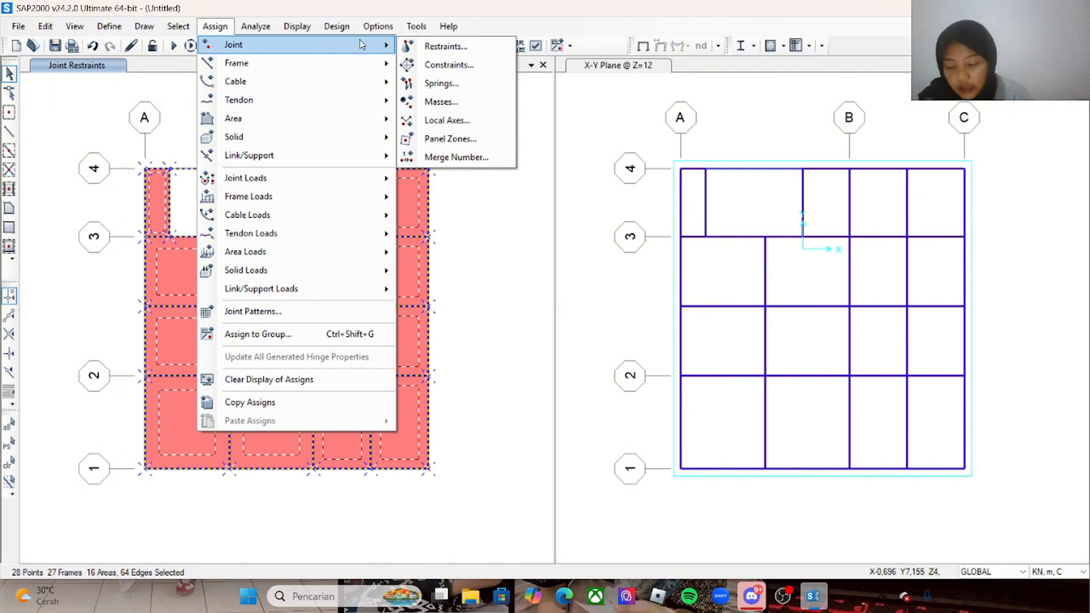
click(452, 65)
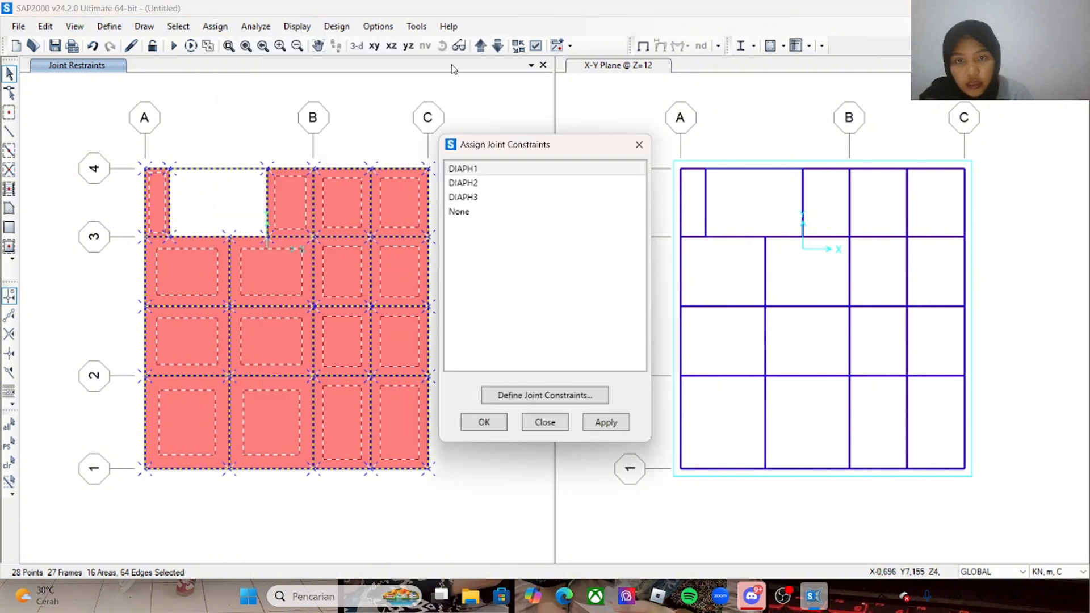
click(477, 168)
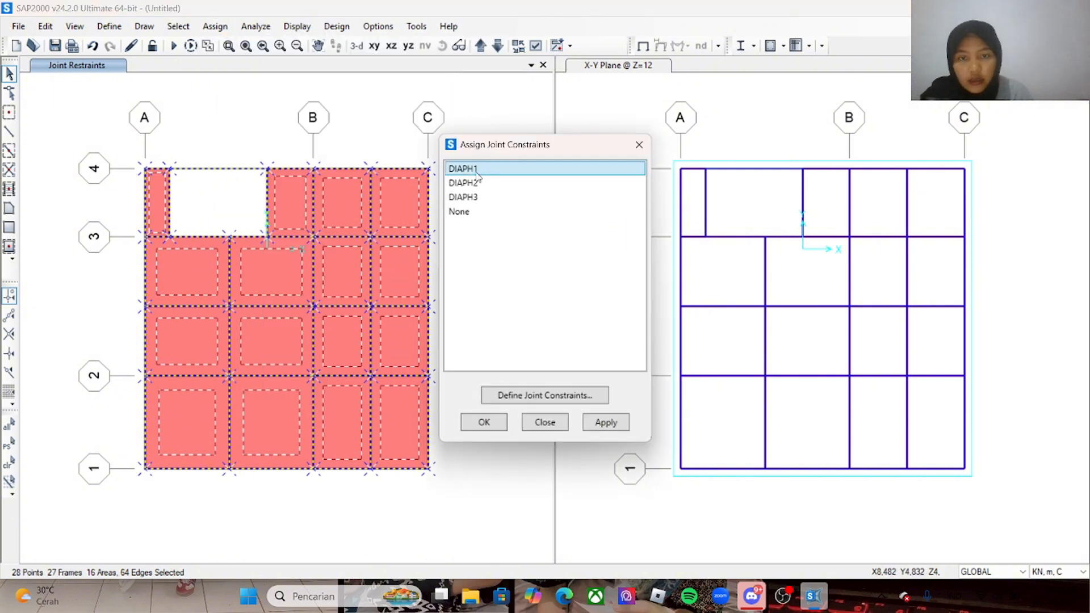
click(594, 423)
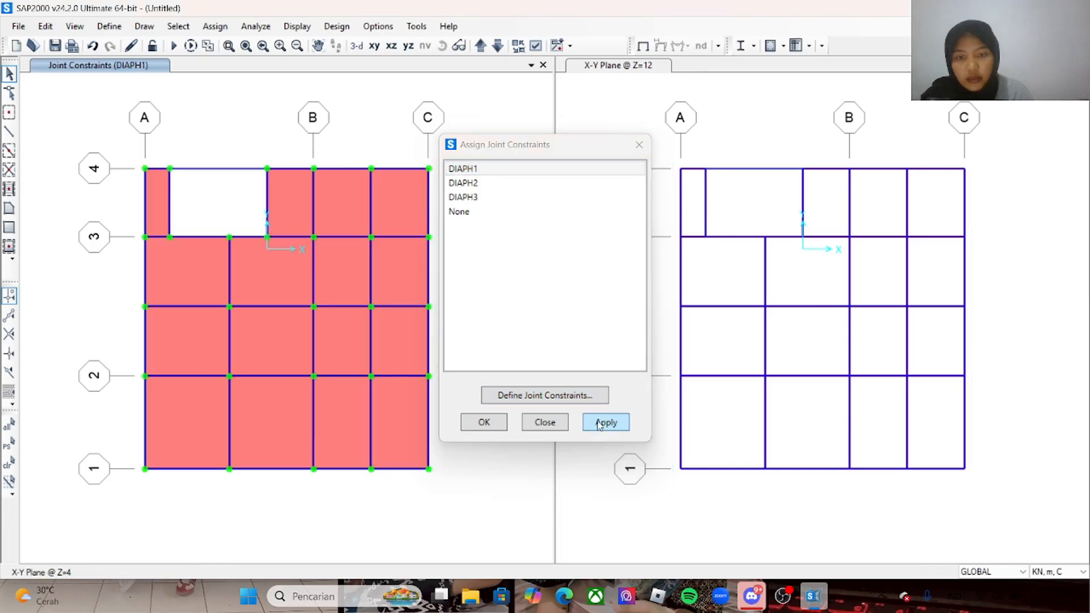
click(484, 422)
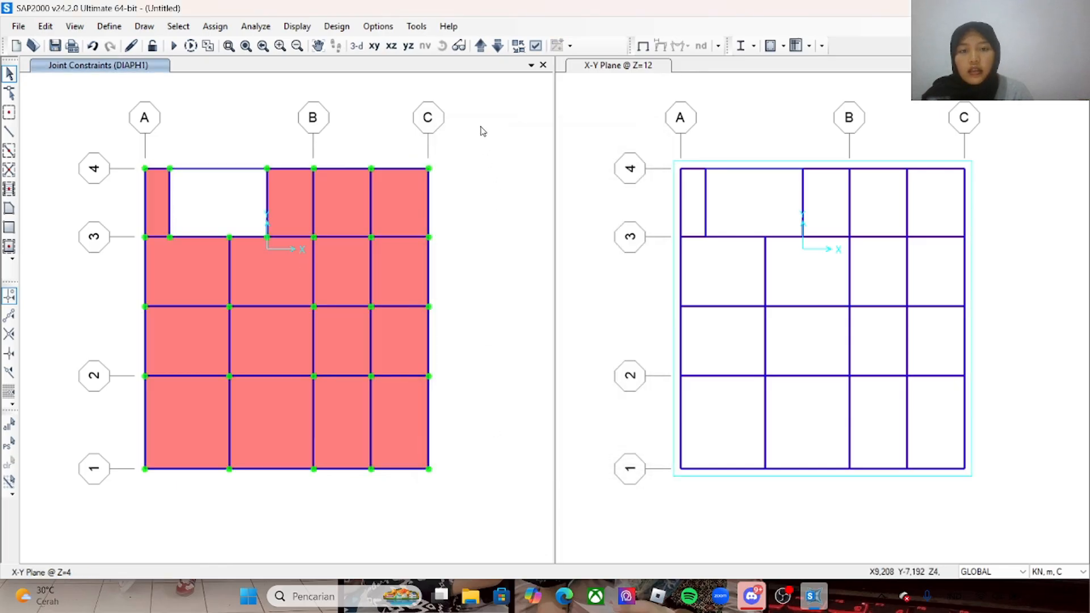
- Assign the DIAPH2 joint constraint to all joints of the floor plan at Z=8
click(480, 47)
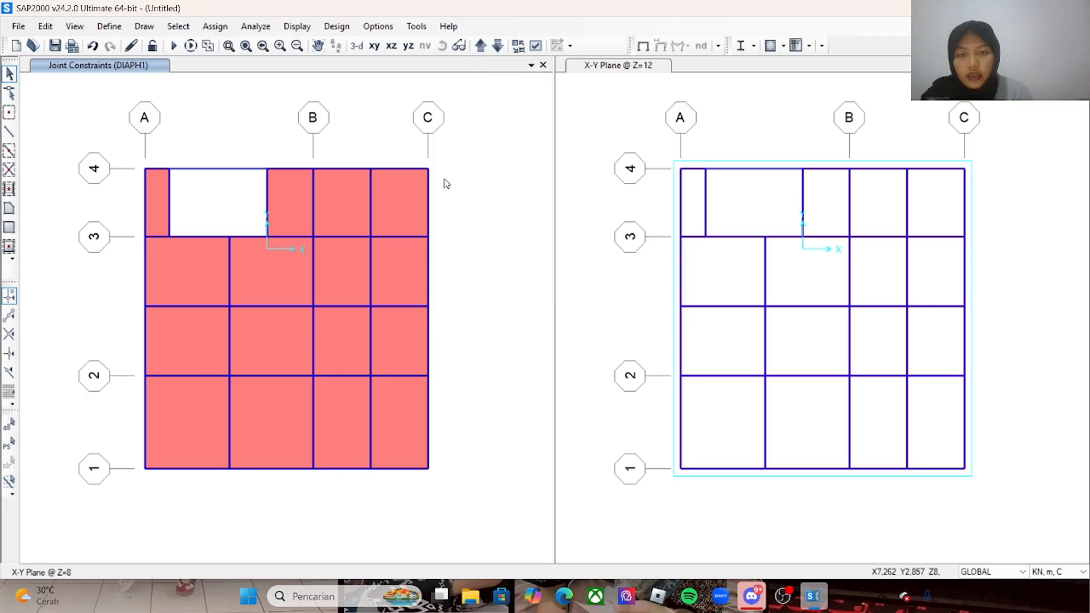
drag(447, 165, 126, 486)
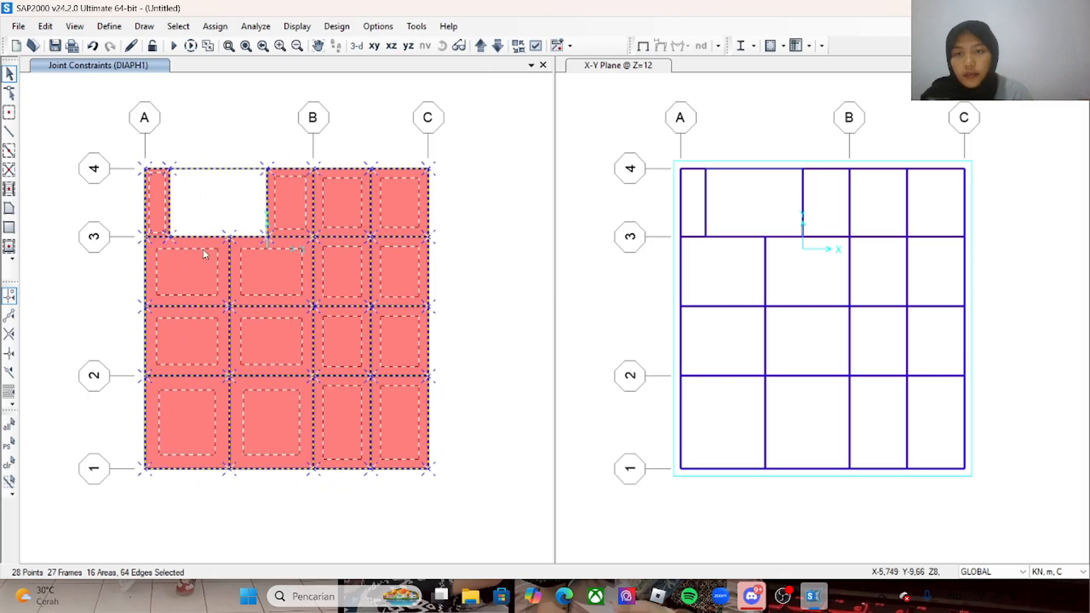
click(215, 26)
mouse_move(240, 50)
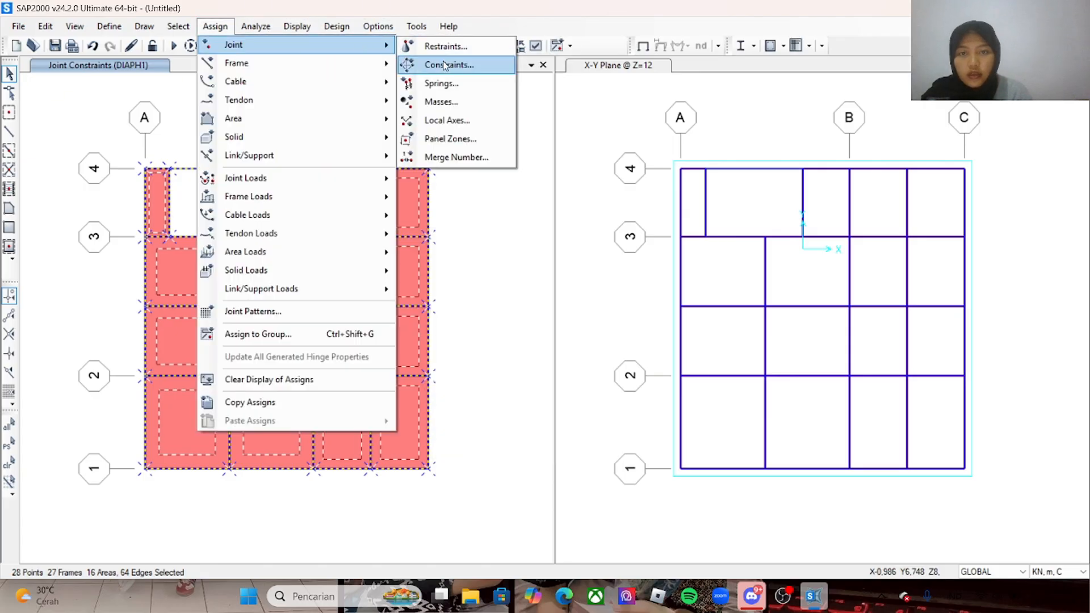
click(477, 64)
click(477, 183)
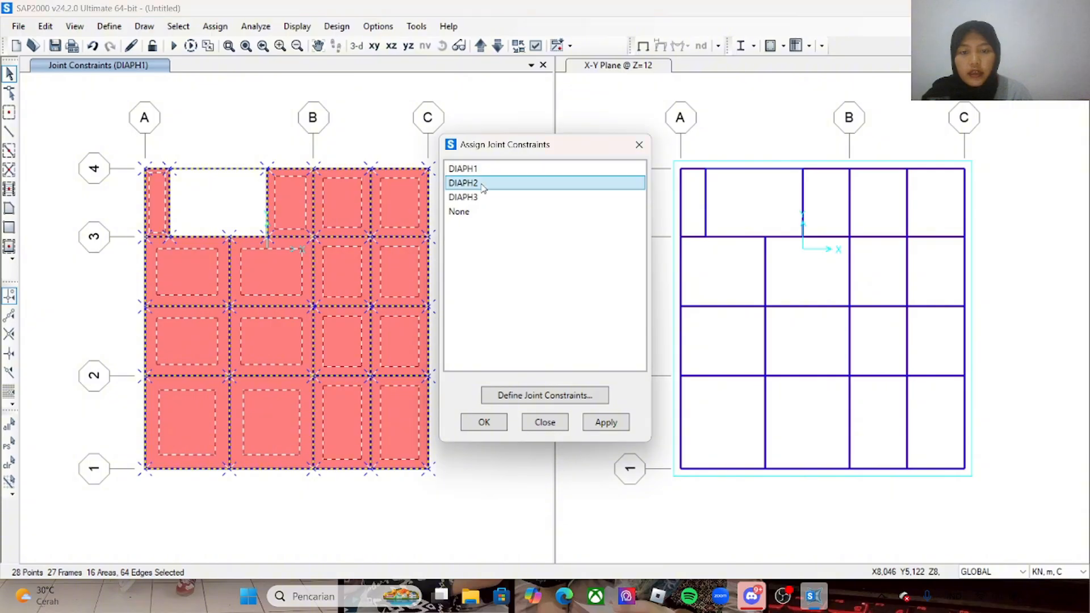
click(598, 425)
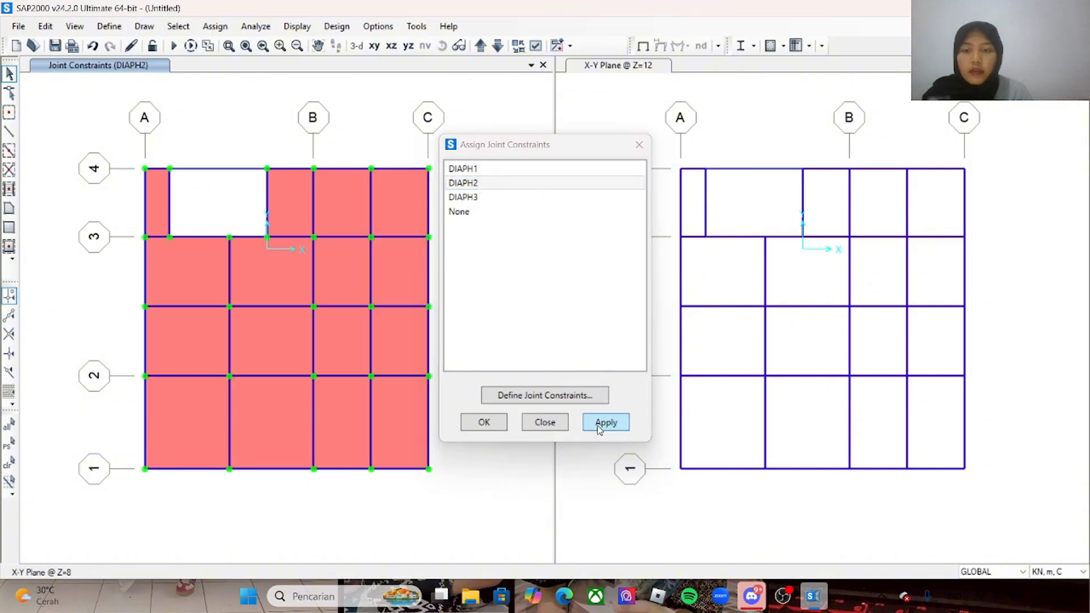
- Assign the DIAPH3 joint constraint to all joints of the floor plan at Z=12
click(480, 46)
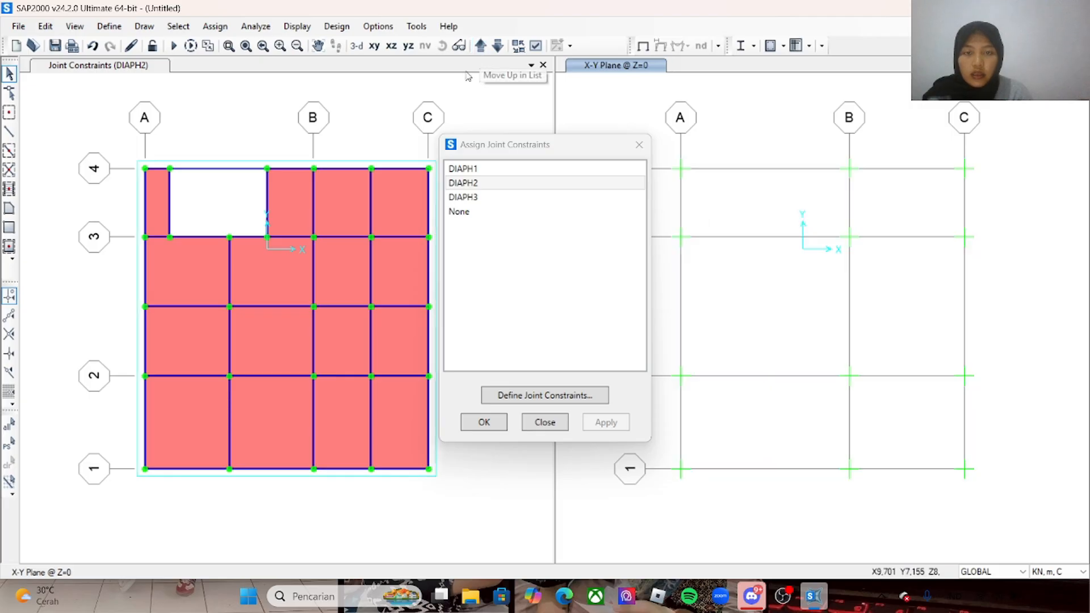
click(475, 118)
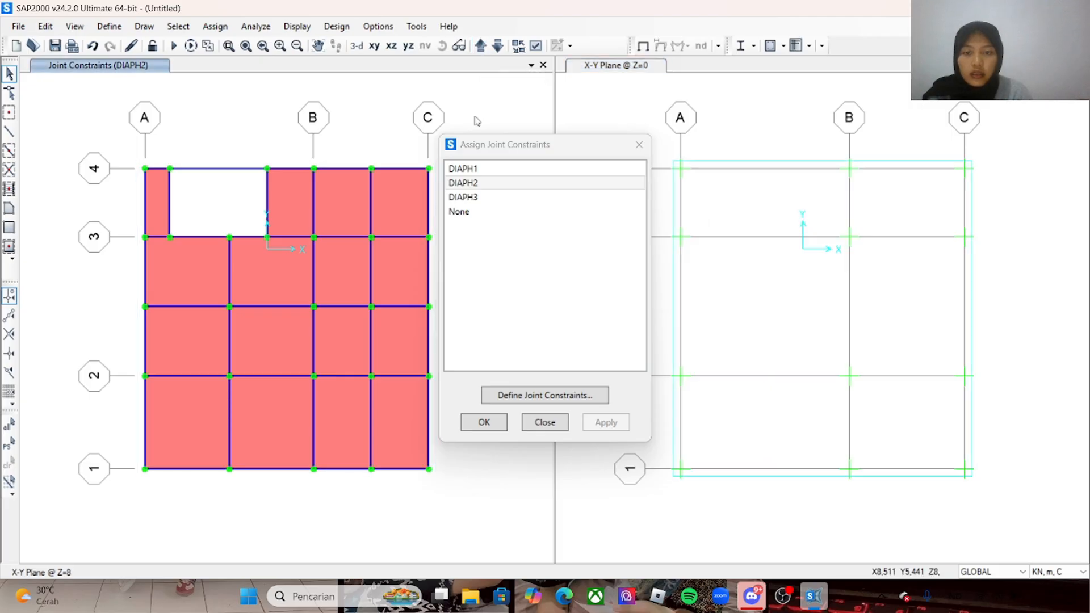
click(481, 46)
drag(428, 159, 131, 520)
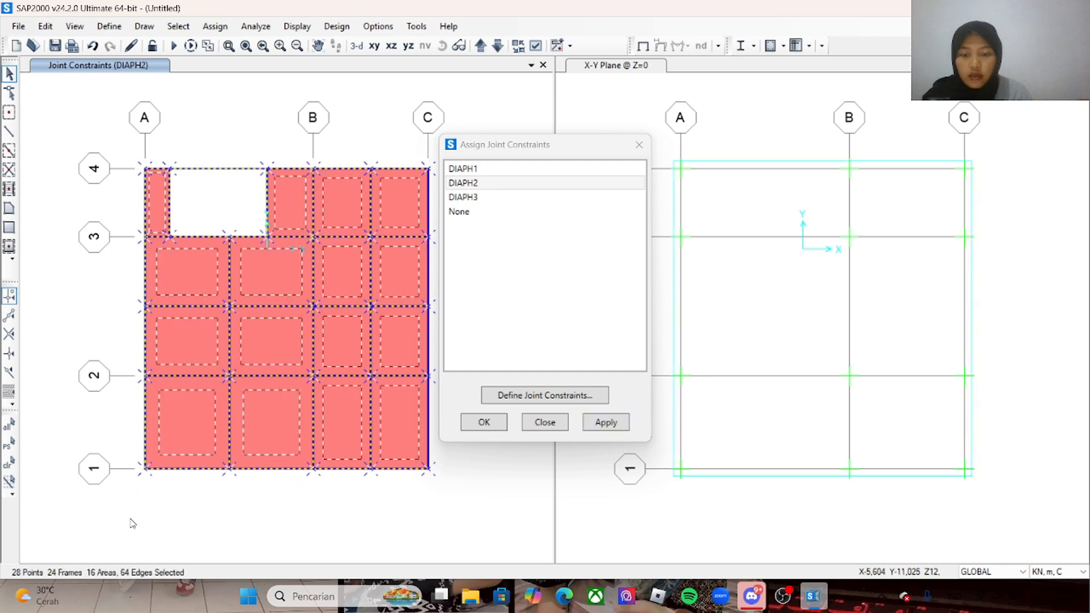
click(500, 199)
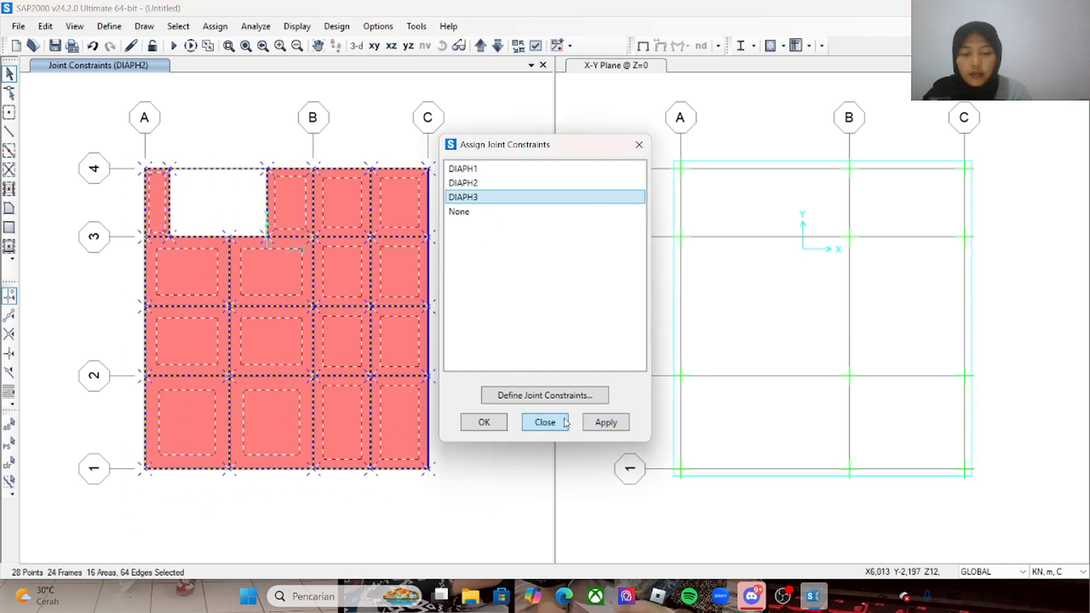
click(597, 425)
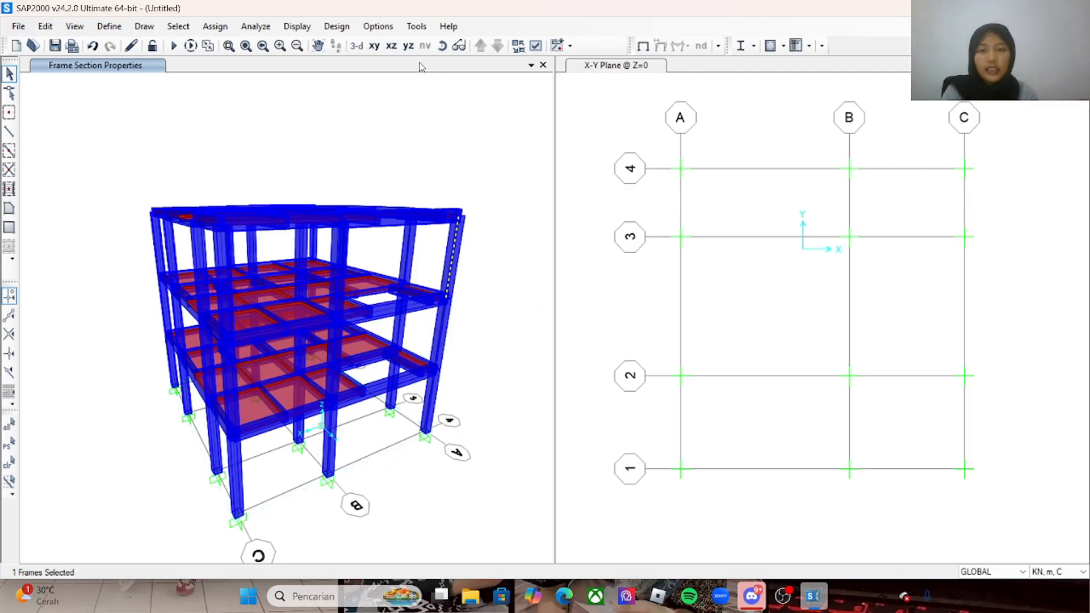
- Set the extruded 3D view to color the model's objects by their sections
click(442, 46)
drag(492, 290, 392, 301)
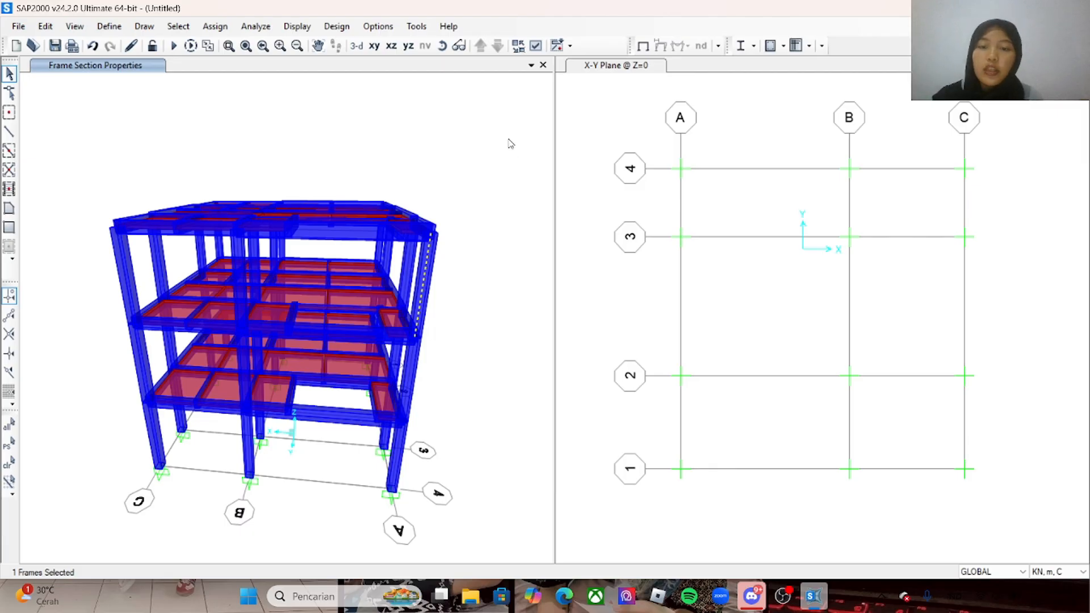
click(535, 46)
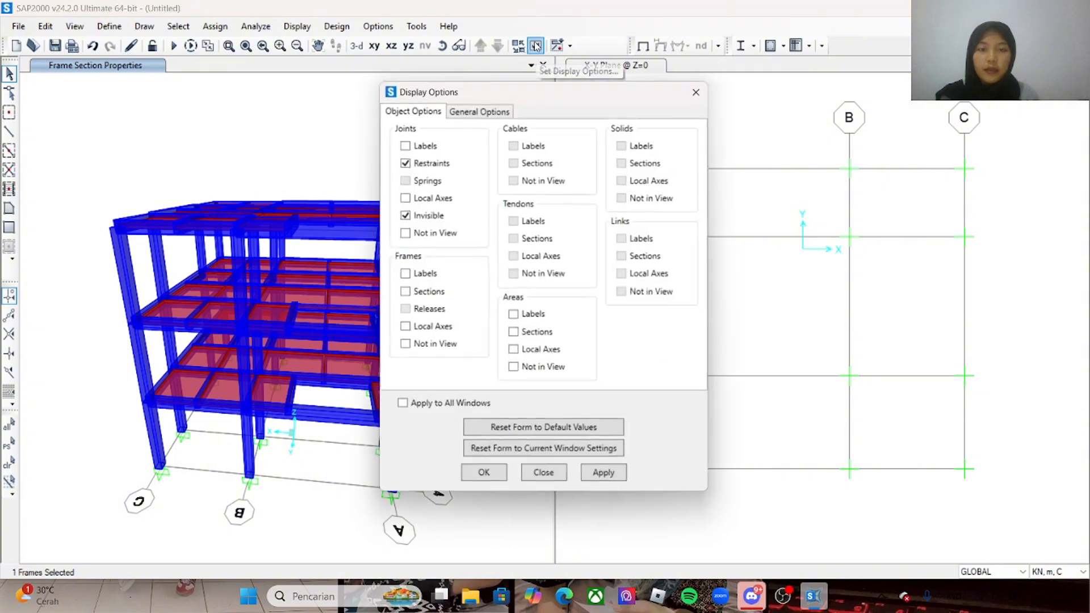
click(496, 110)
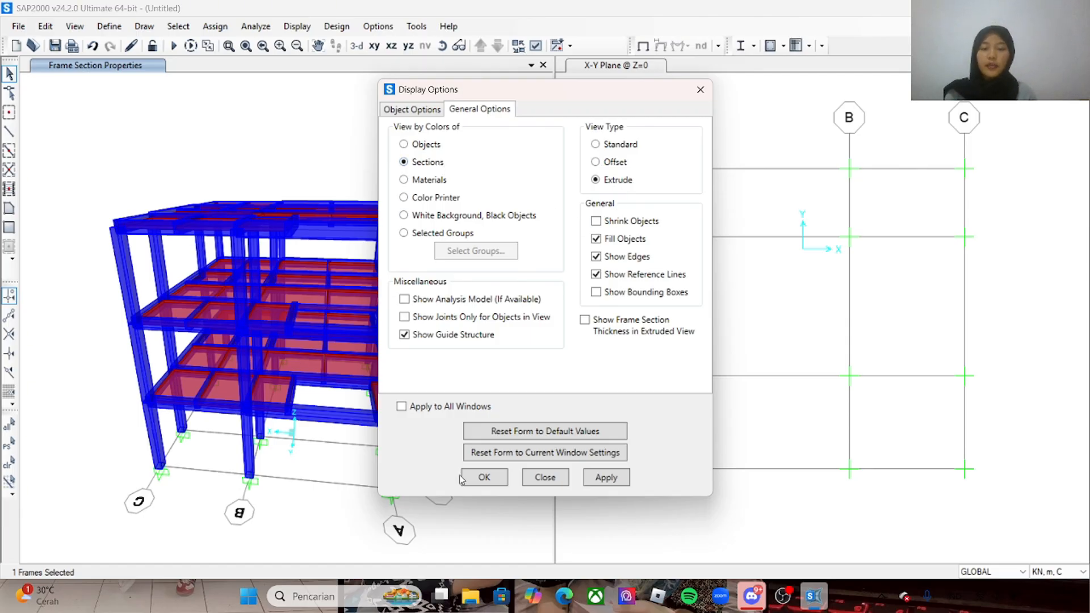
click(599, 478)
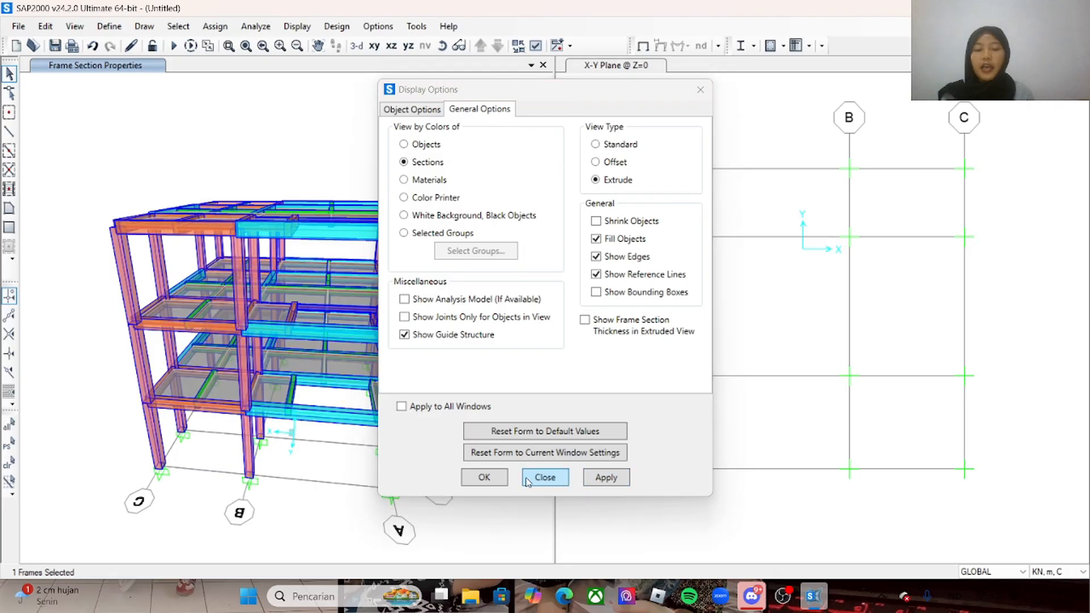
click(544, 477)
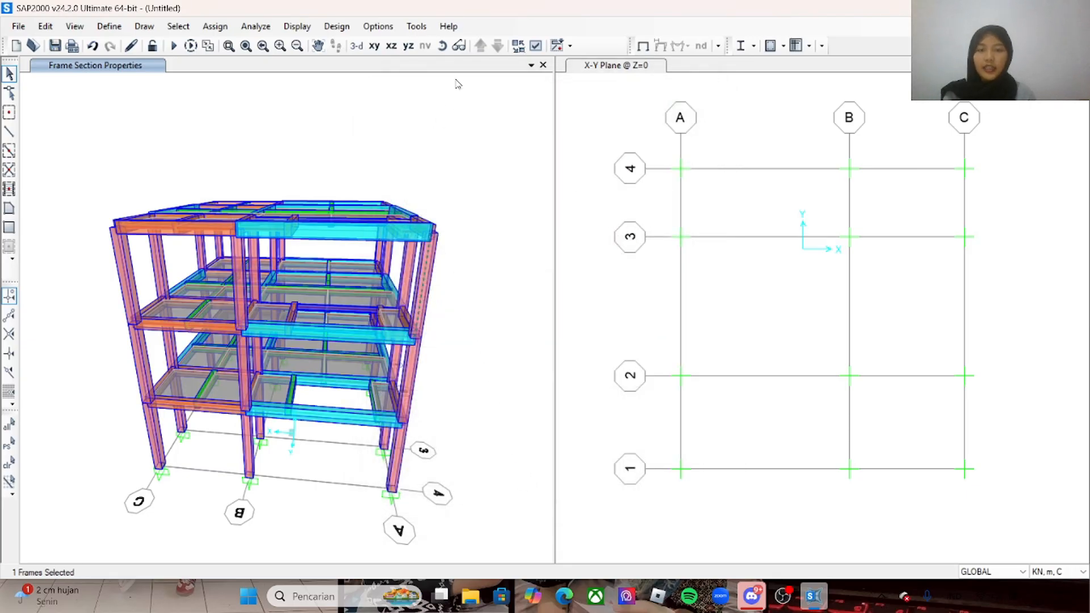
- Examine the section-colored 3D building from several sides to check its beams, columns and slabs
click(443, 44)
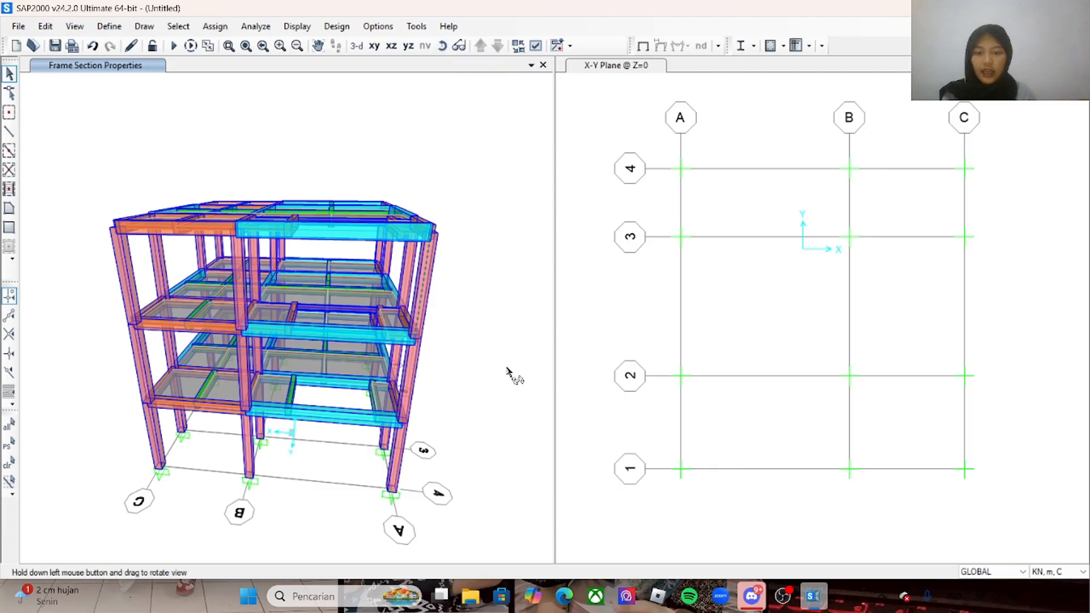
drag(507, 370, 480, 357)
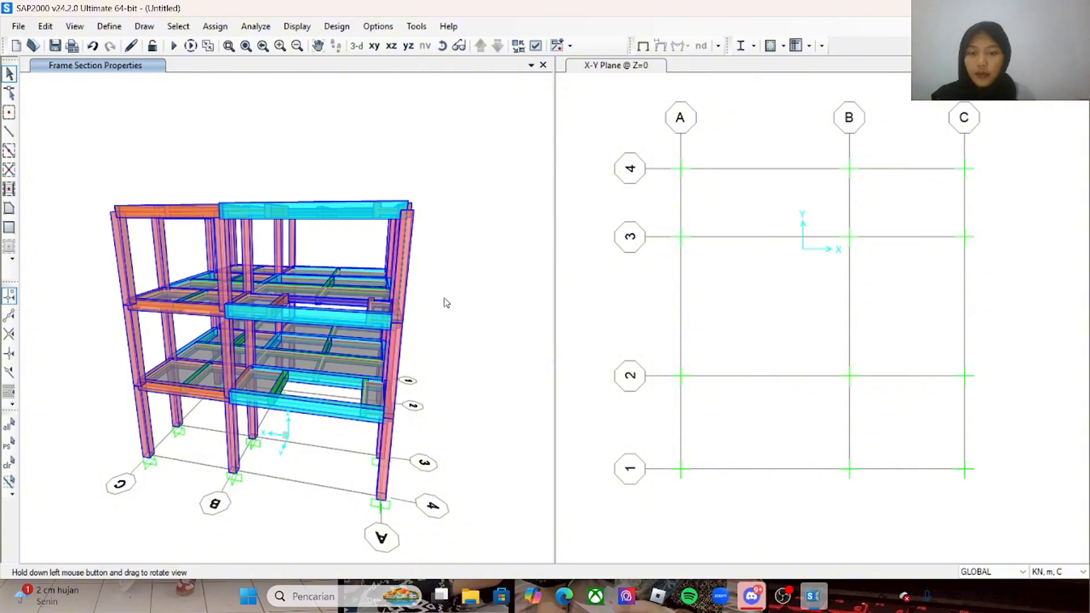
click(446, 48)
drag(494, 256, 124, 256)
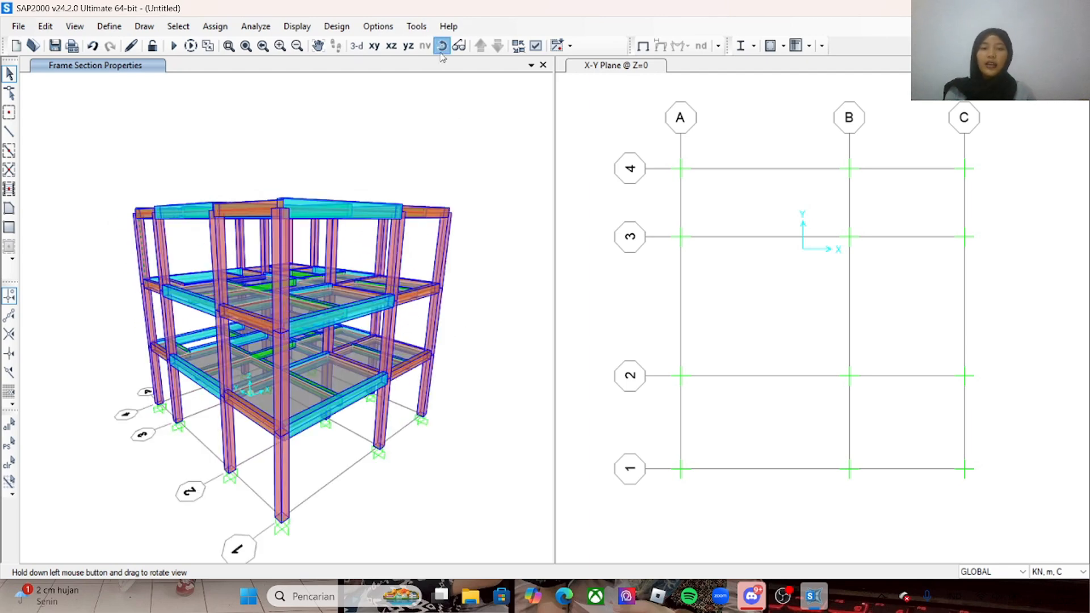
drag(486, 187, 413, 278)
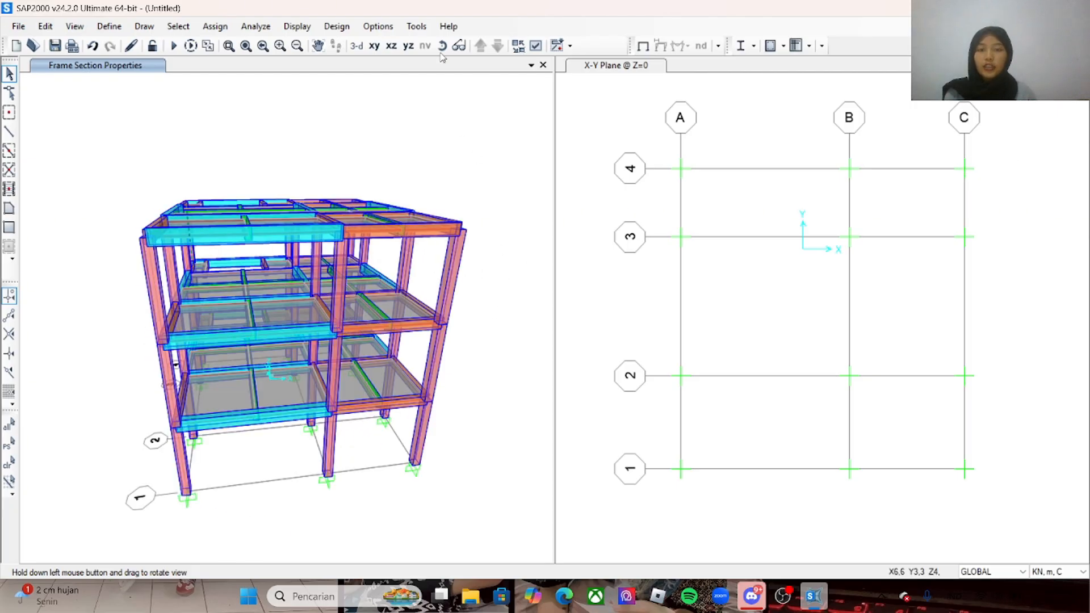
drag(485, 167, 502, 234)
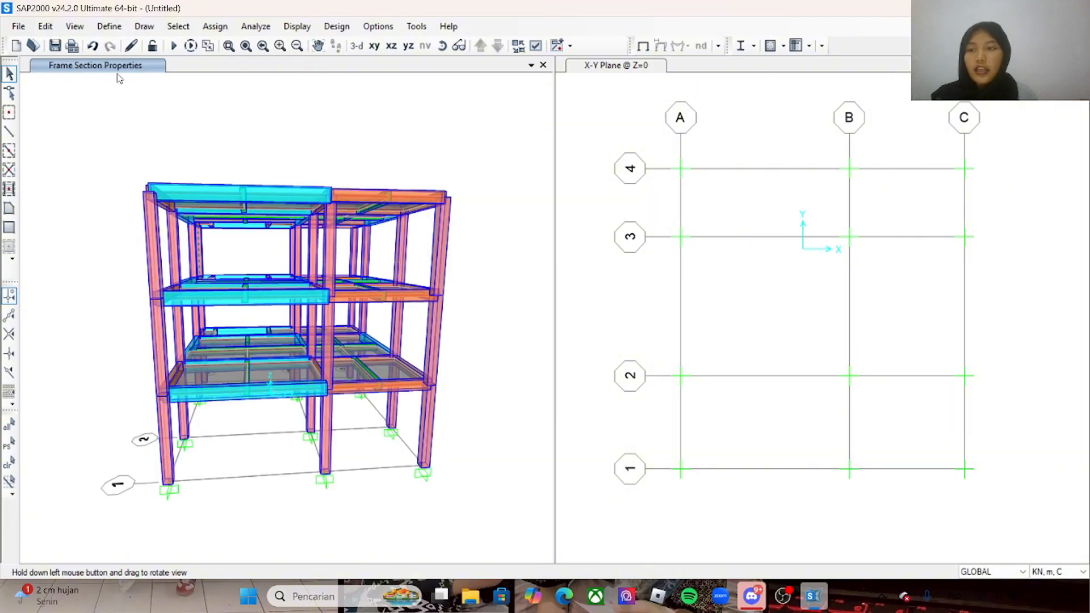
- Save the model as "Tugas Aptek 2" in the APTEK 2 folder
click(15, 31)
click(38, 104)
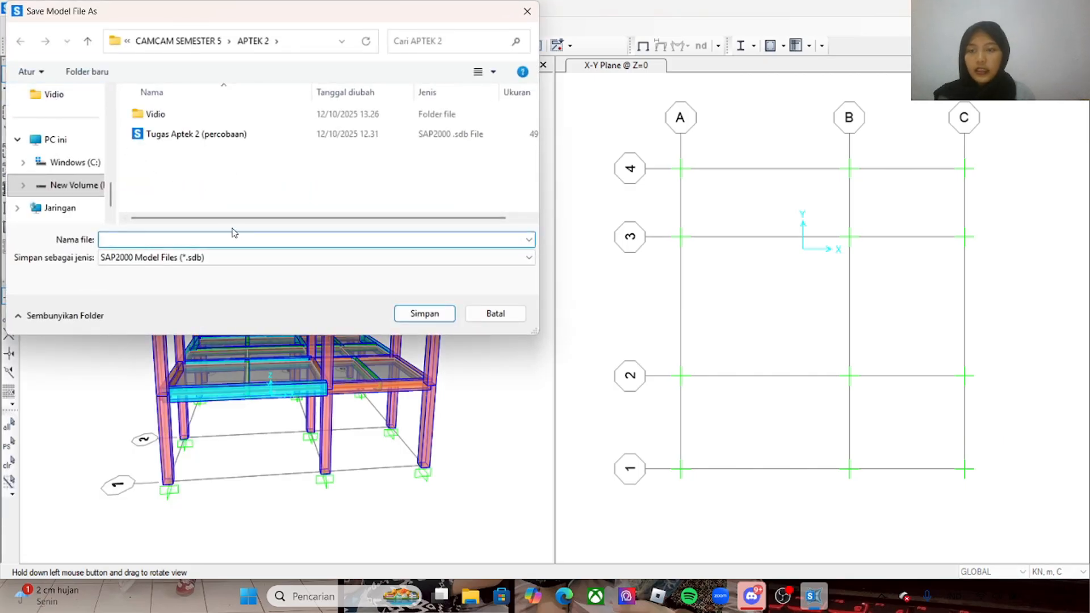
text(T)
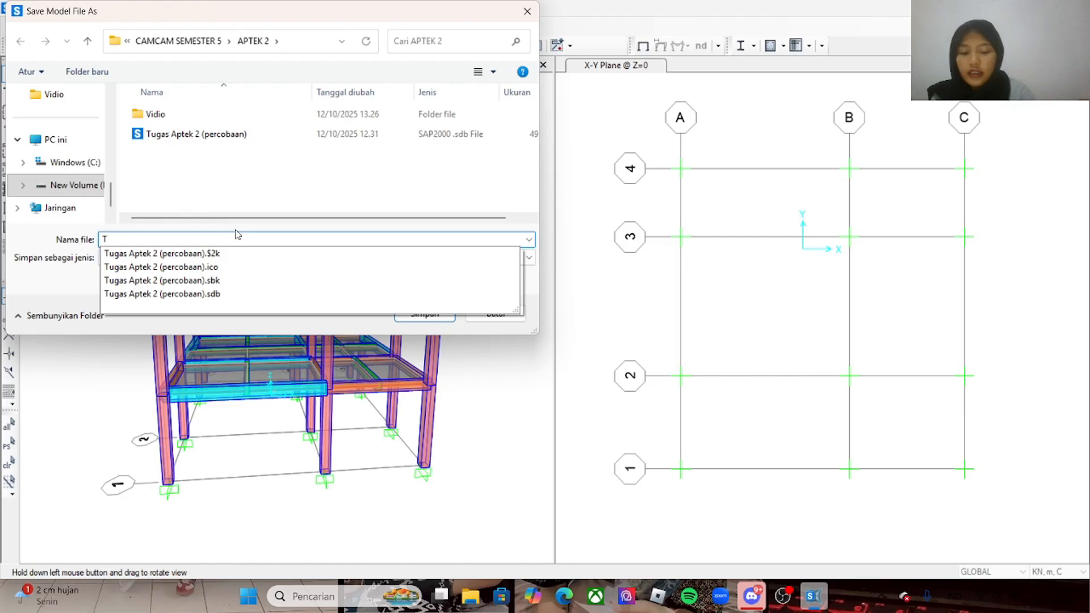
text(ugas Apt)
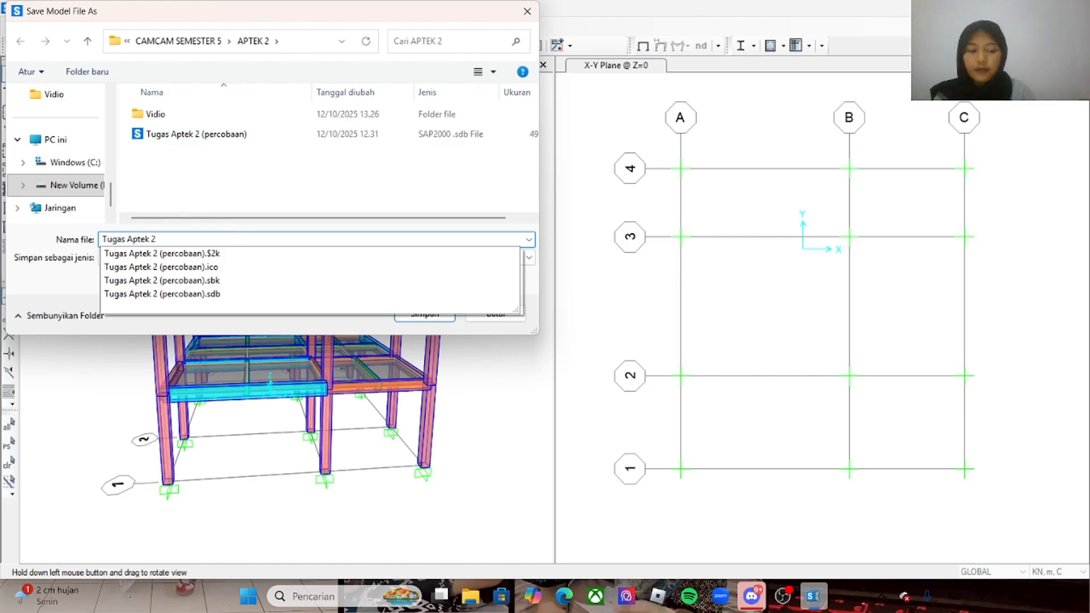
text(ek 2)
key(Return)
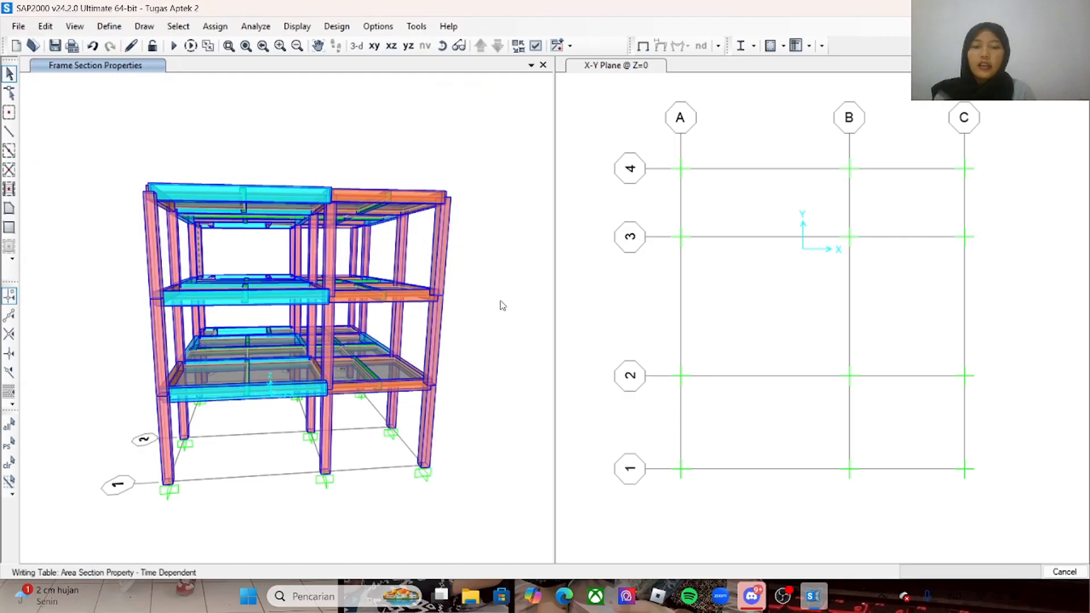